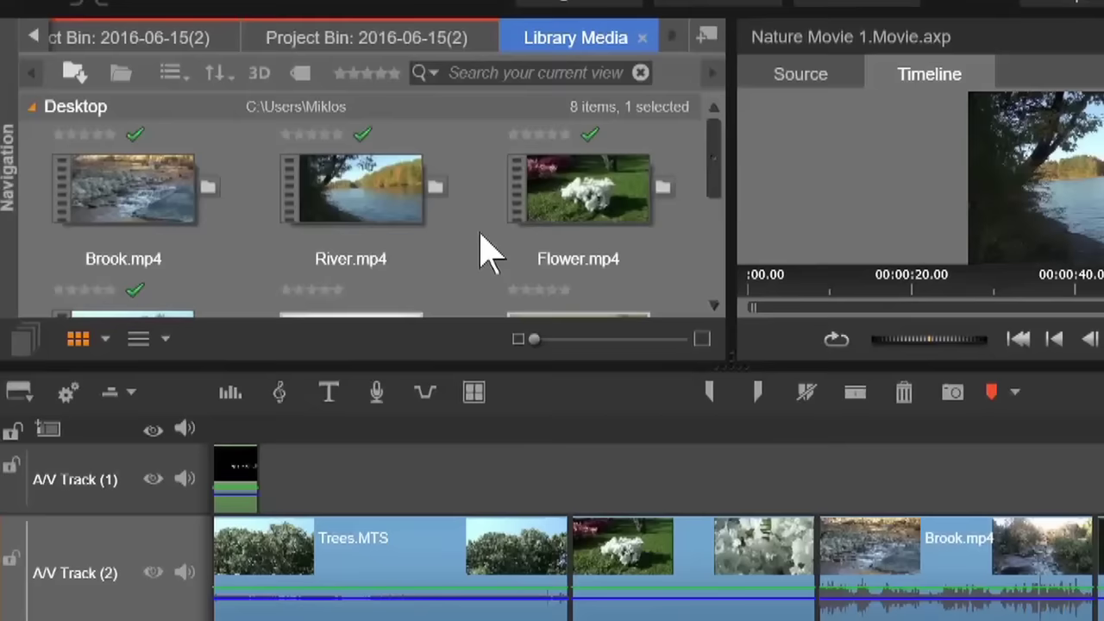
Add Brook.mp4 from the library to the end of A/V Track (2), directly after the River.mp4 clip, and play it briefly
mouse_move(206, 214)
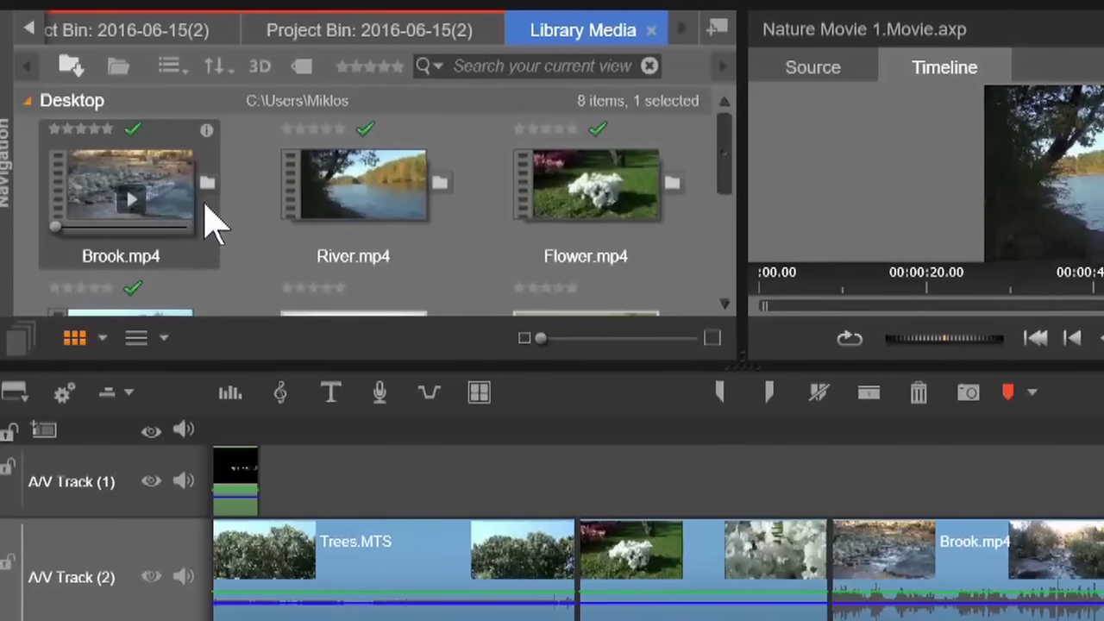
drag(157, 191, 1011, 448)
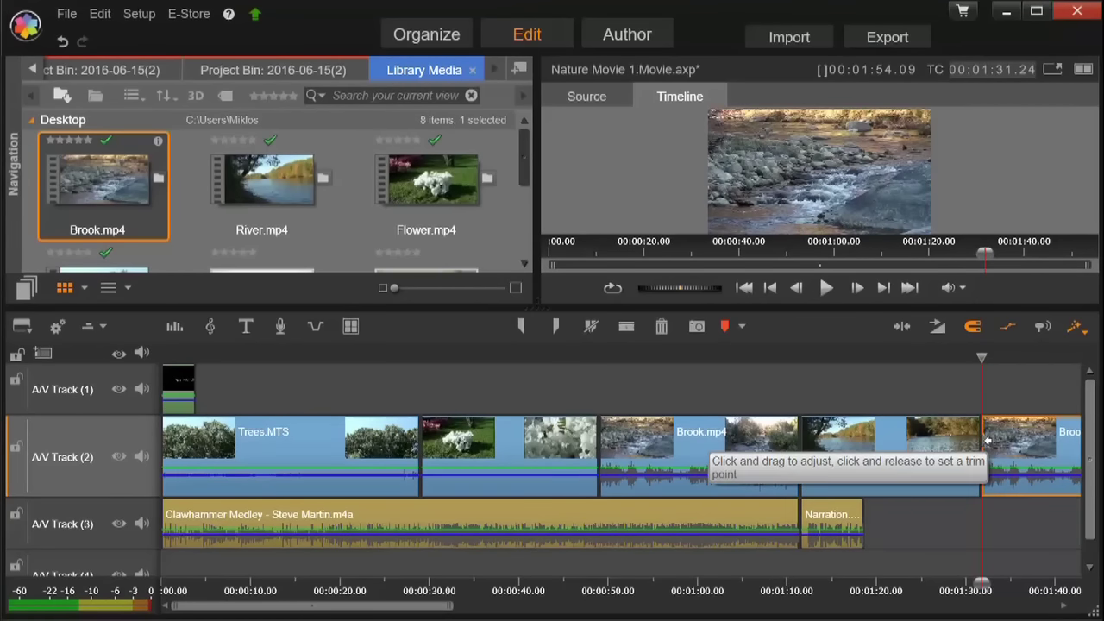
click(825, 287)
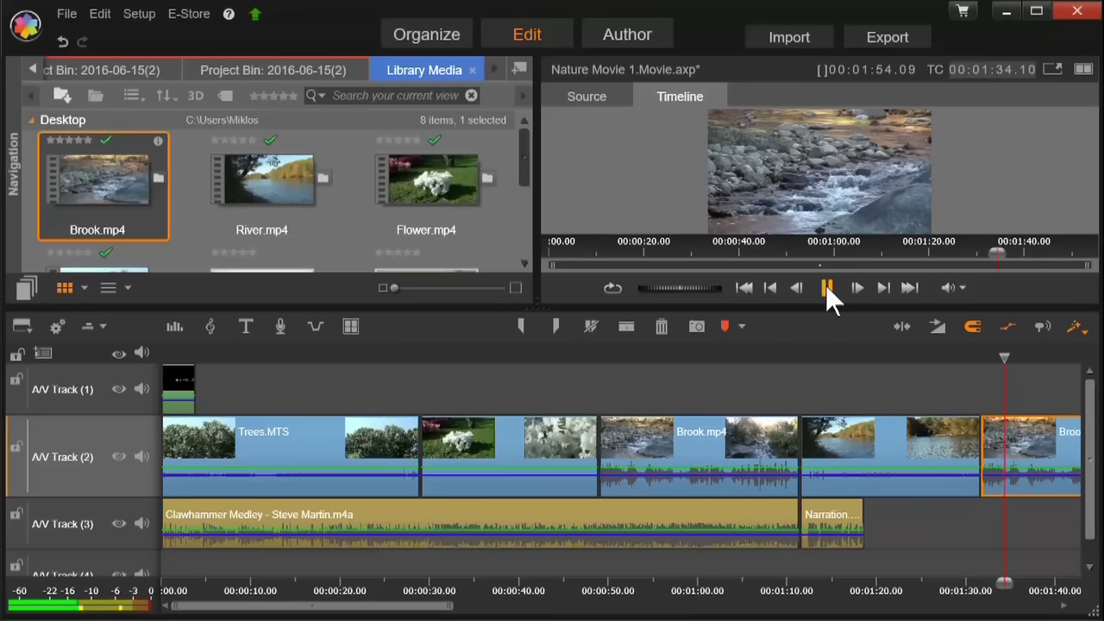
click(825, 285)
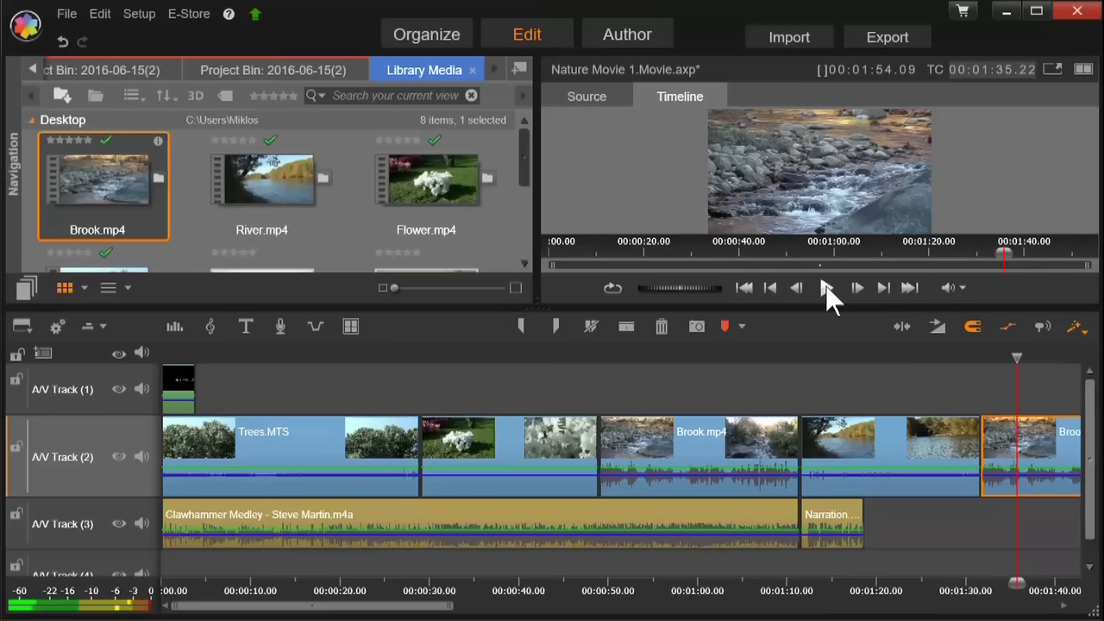
Preview the River.mp4 library clip in the source viewer and stop its playback
mouse_move(269, 188)
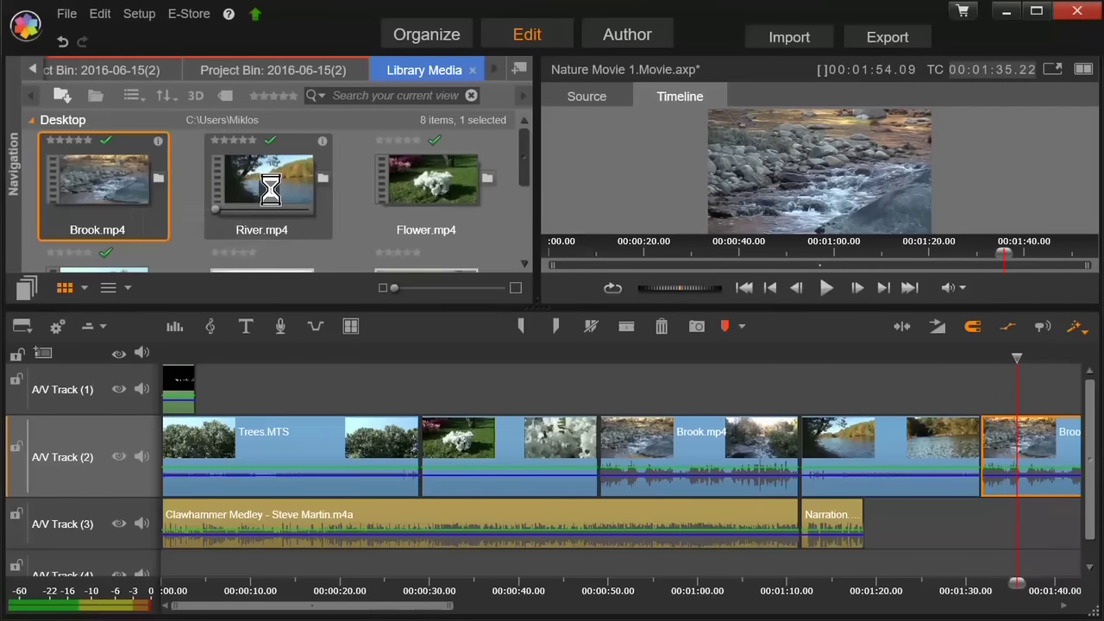
click(270, 188)
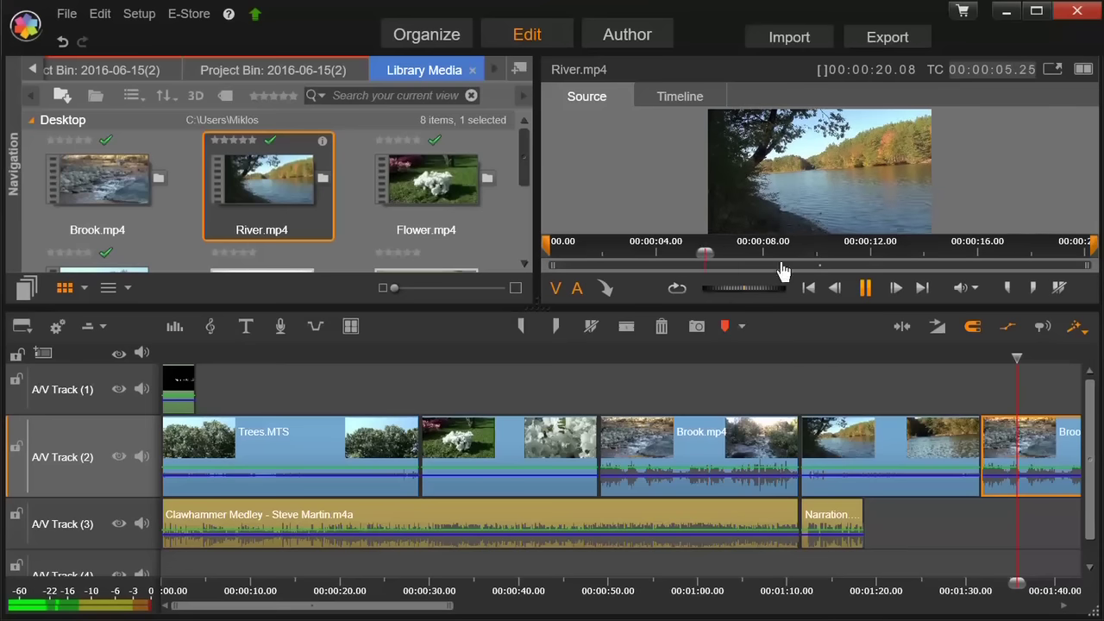
click(865, 287)
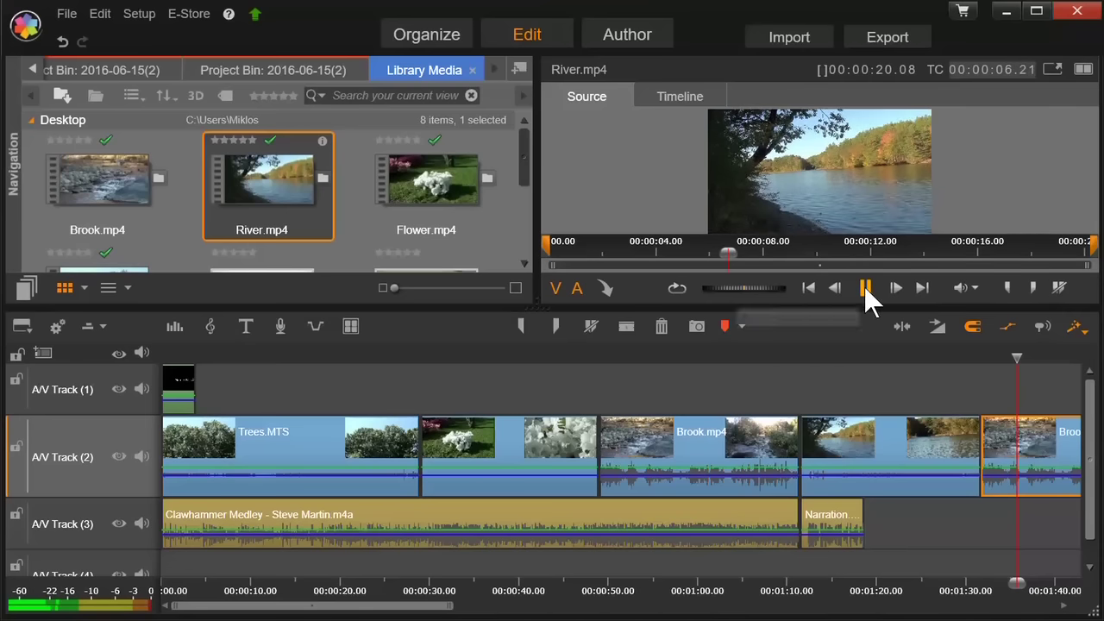
Enlarge the preview area and view the movie full screen from about 51 seconds, in the first Brook.mp4 clip, before returning to the editor
click(619, 348)
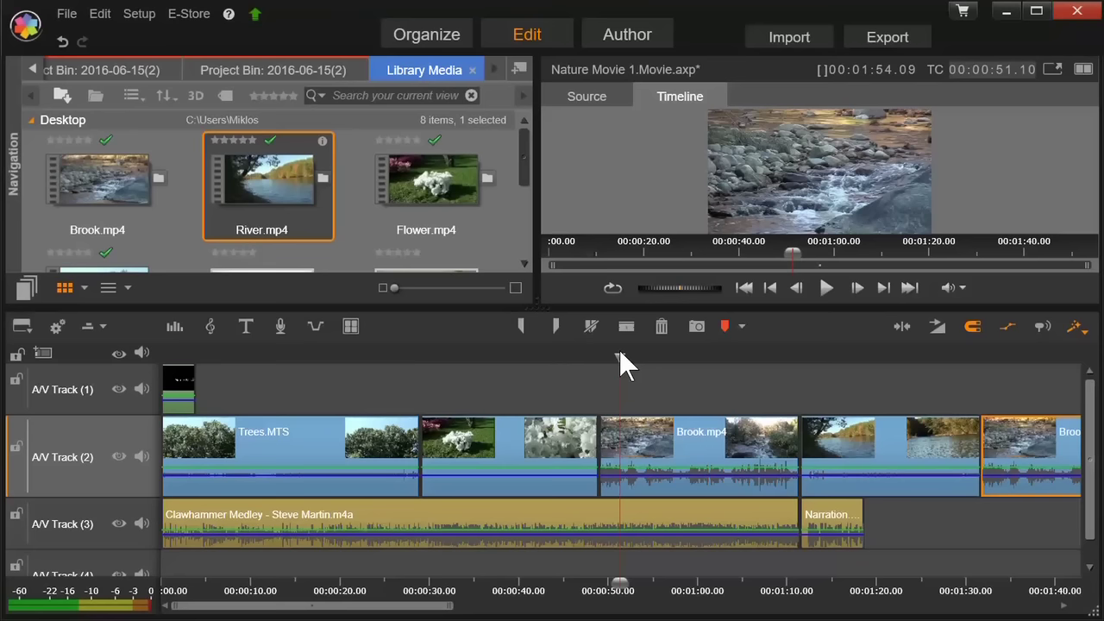
drag(537, 305, 560, 328)
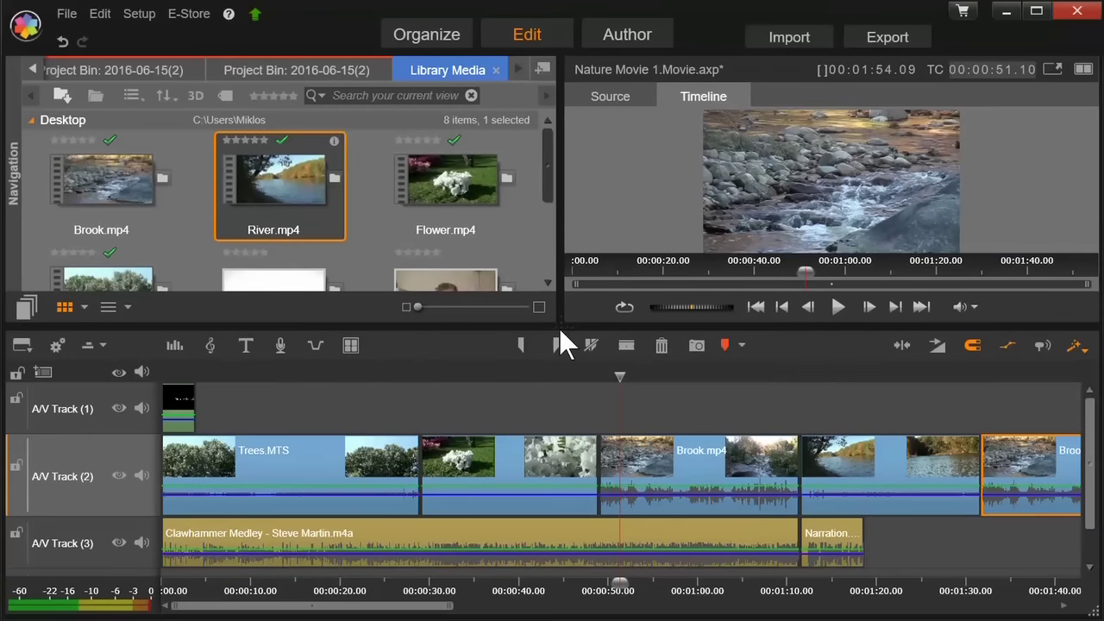
click(1054, 71)
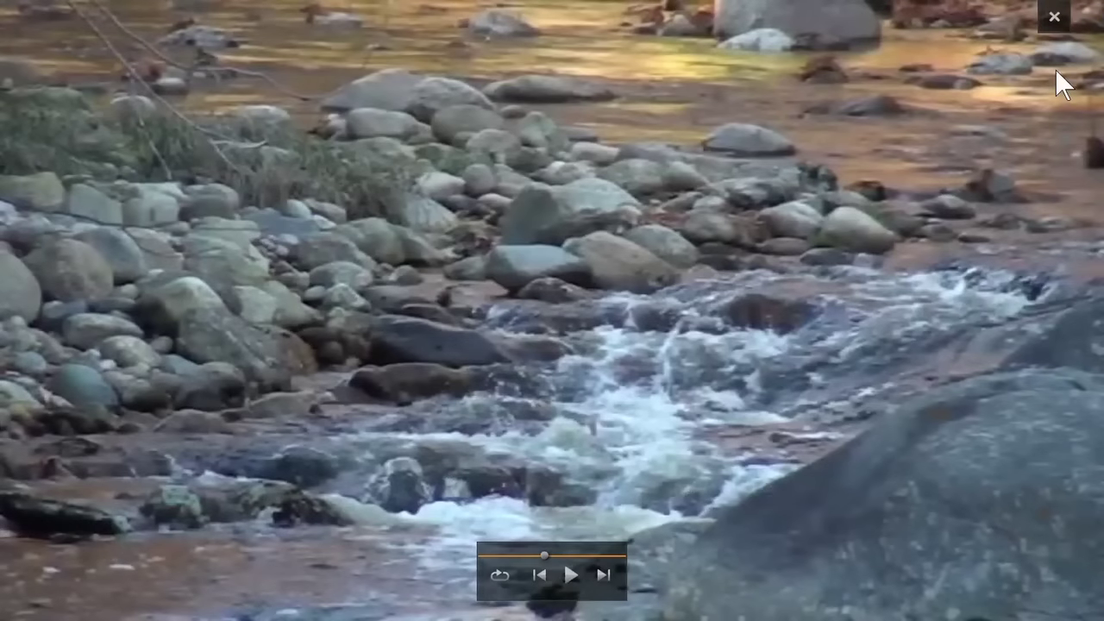
key(Escape)
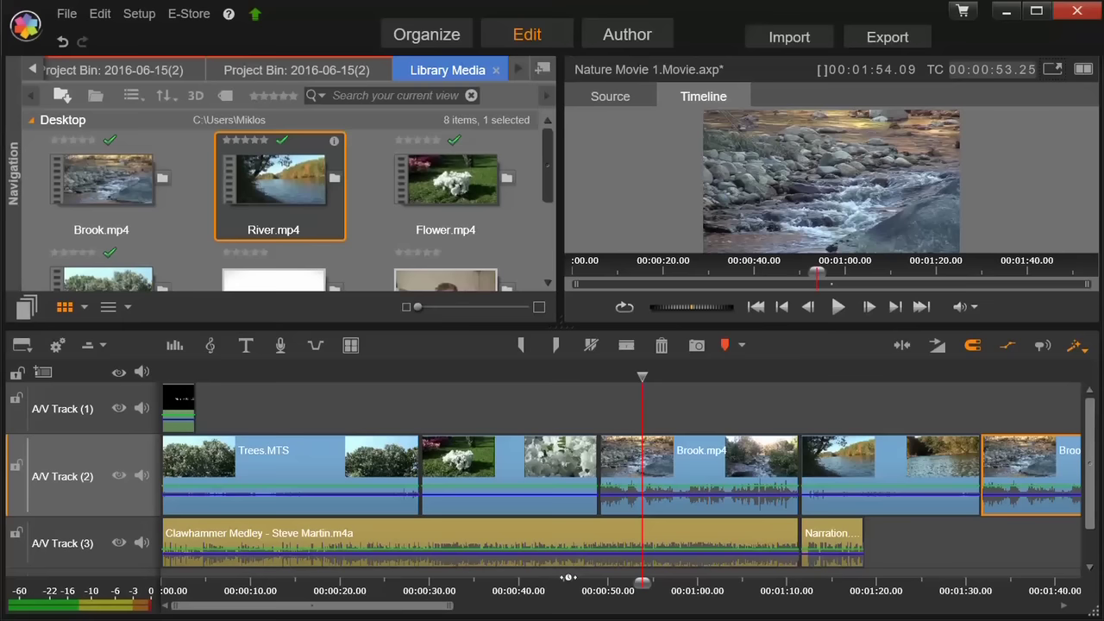
Examine the timeline at different zoom levels, from the whole movie down to a few seconds around the playhead
scroll(568, 577, down, 5)
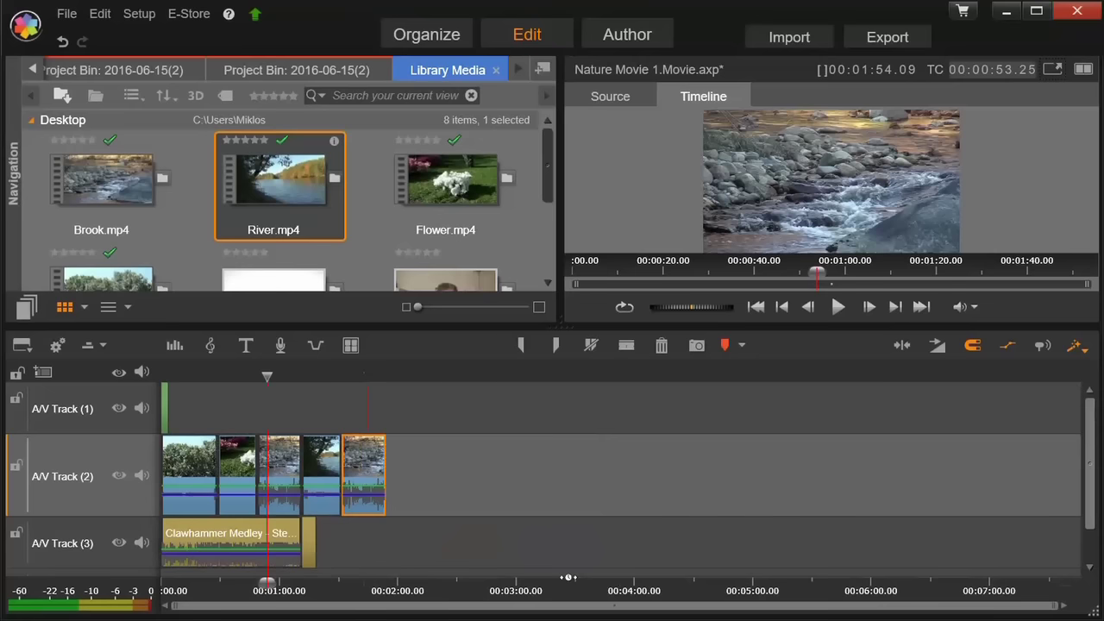
scroll(567, 576, up, 7)
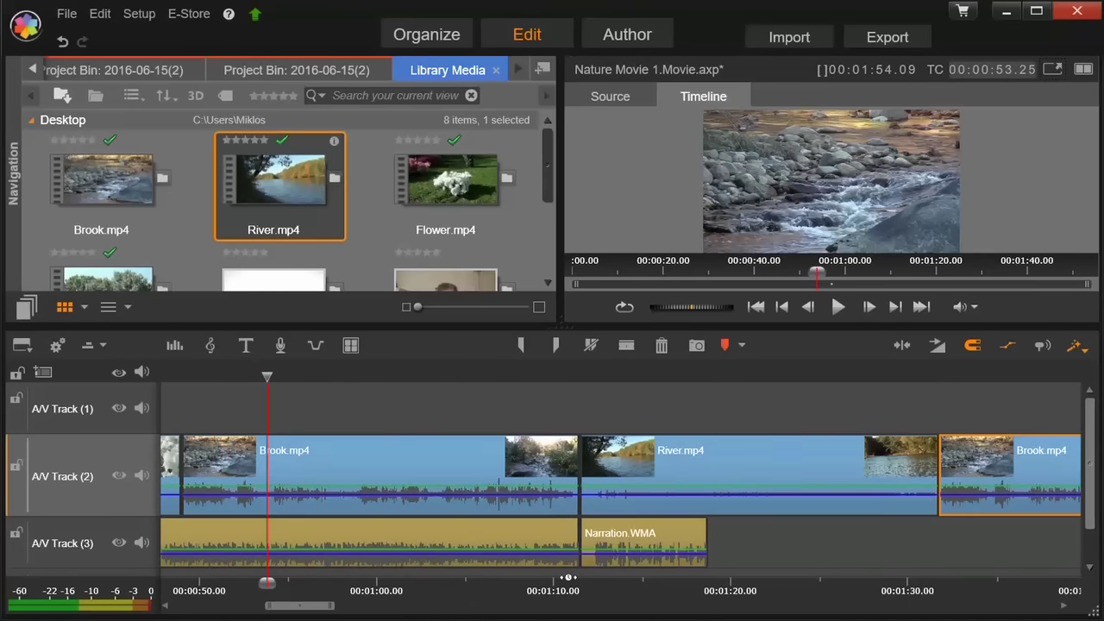
scroll(568, 577, up, 5)
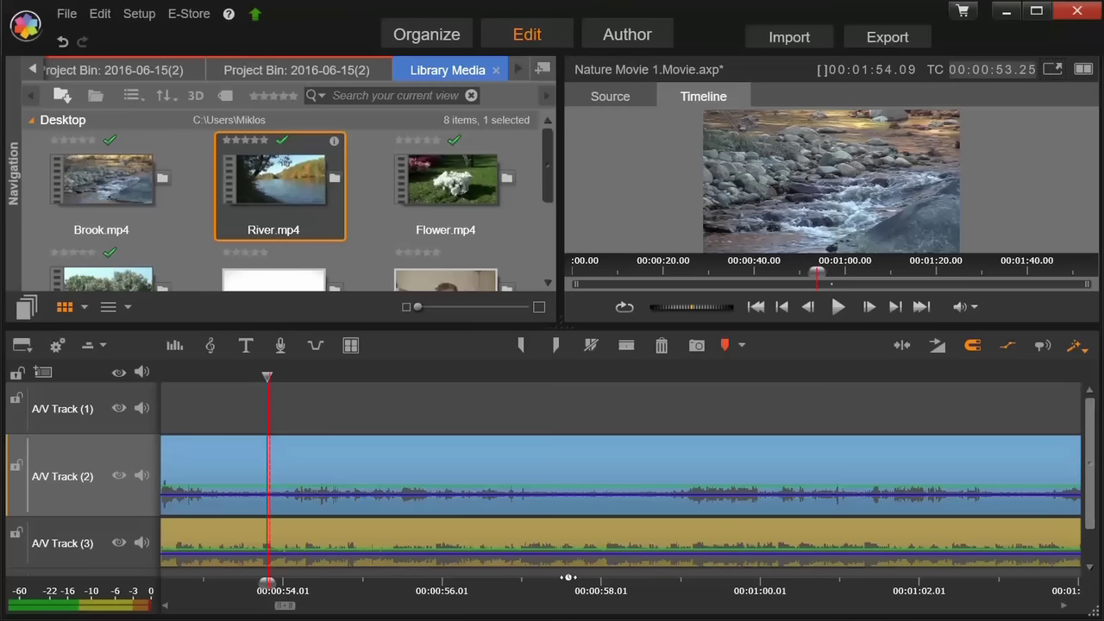
scroll(568, 577, down, 10)
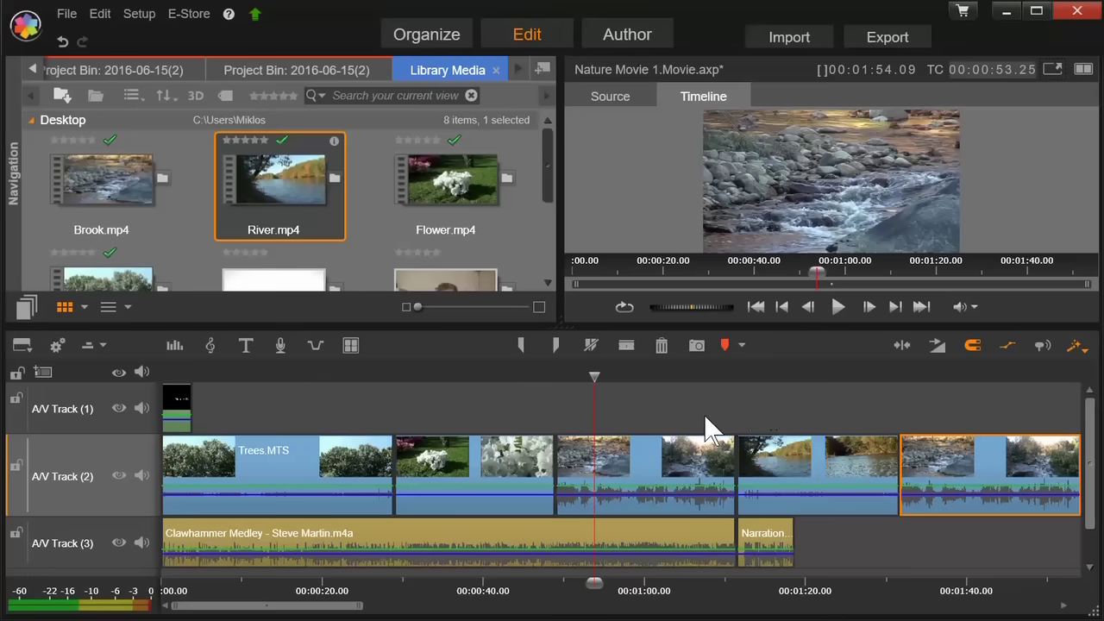
Select the River.mp4 clip on A/V Track (2) and make that track slightly taller
mouse_move(595, 375)
mouse_down()
mouse_move(609, 374)
mouse_move(593, 374)
mouse_up()
click(795, 465)
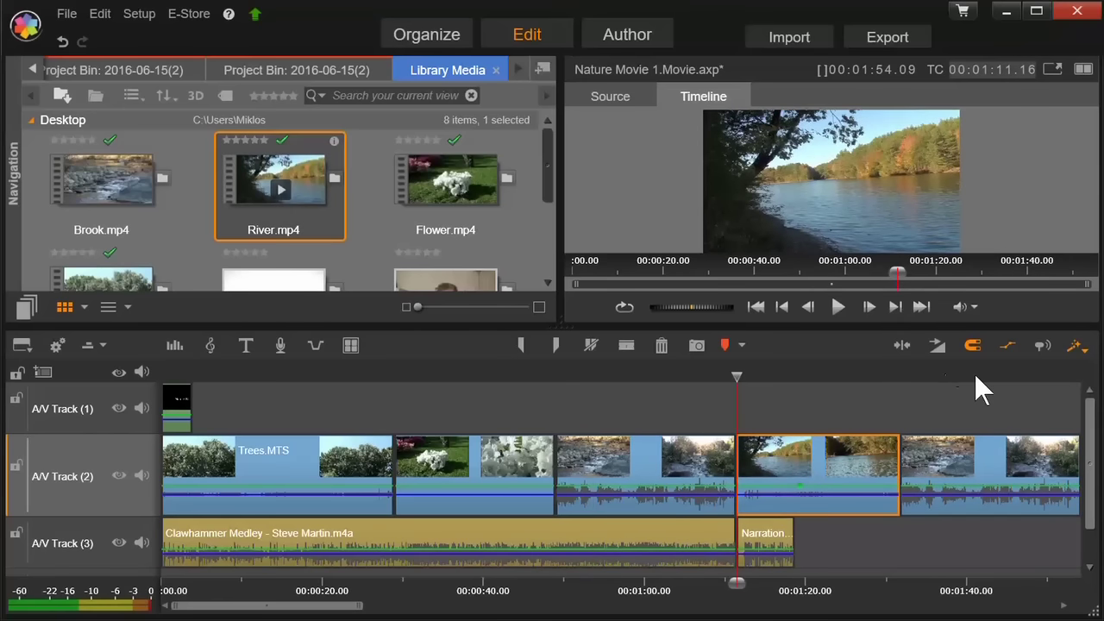
mouse_move(1094, 452)
mouse_down()
mouse_move(1092, 488)
mouse_move(1093, 457)
mouse_up()
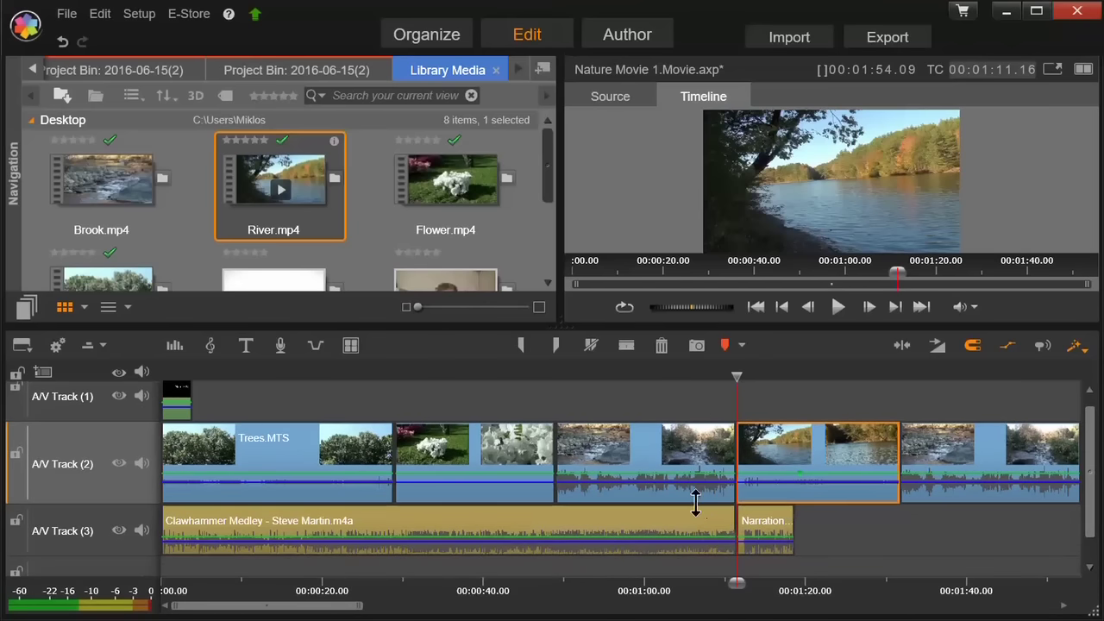
mouse_move(695, 500)
mouse_down()
mouse_move(695, 483)
mouse_move(695, 507)
mouse_up()
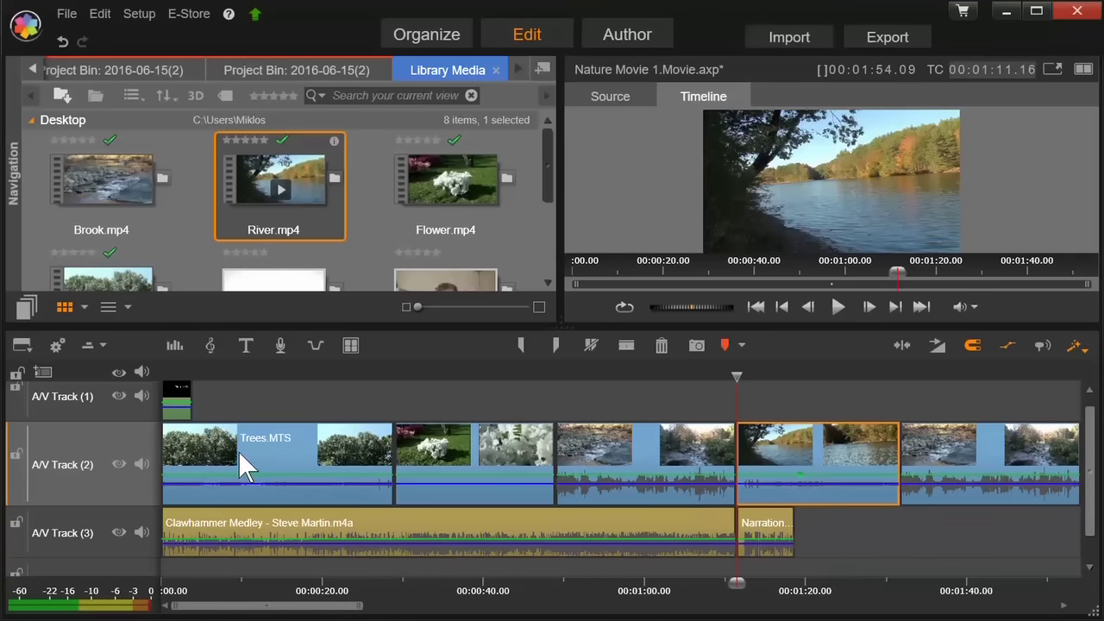
Insert a new track above A/V Track (2) and undo the insertion
right_click(112, 426)
mouse_move(167, 436)
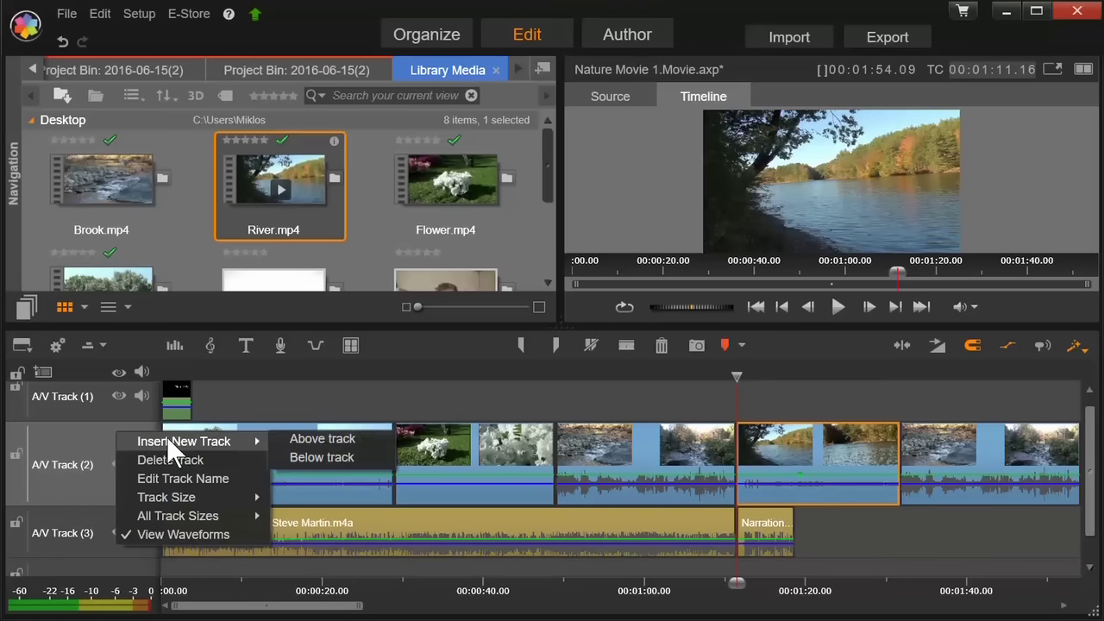
click(305, 437)
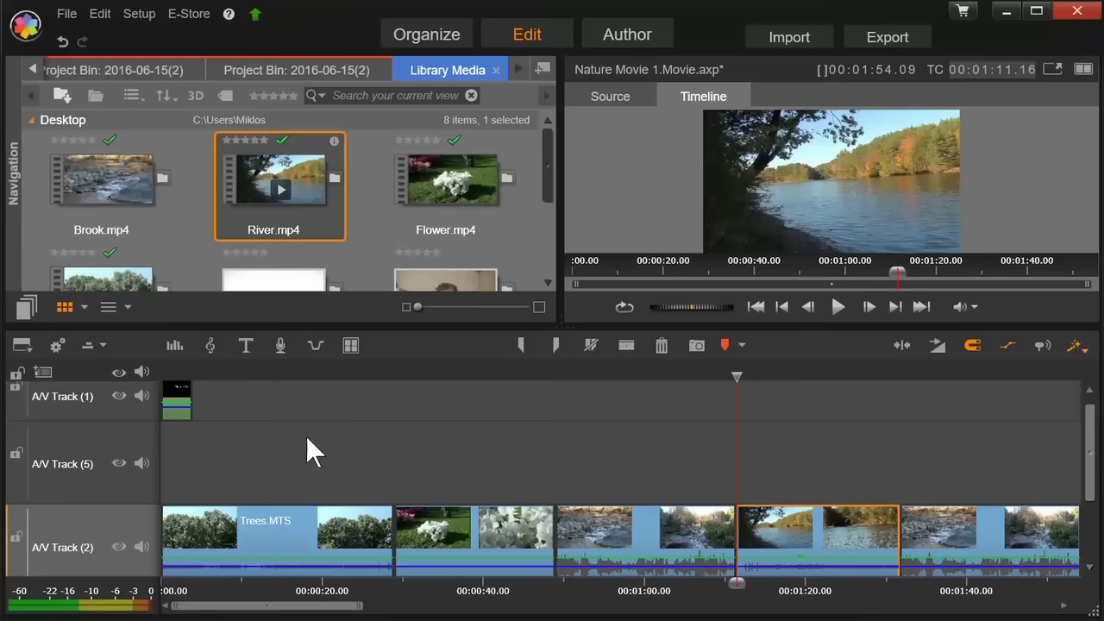
key(ctrl+z)
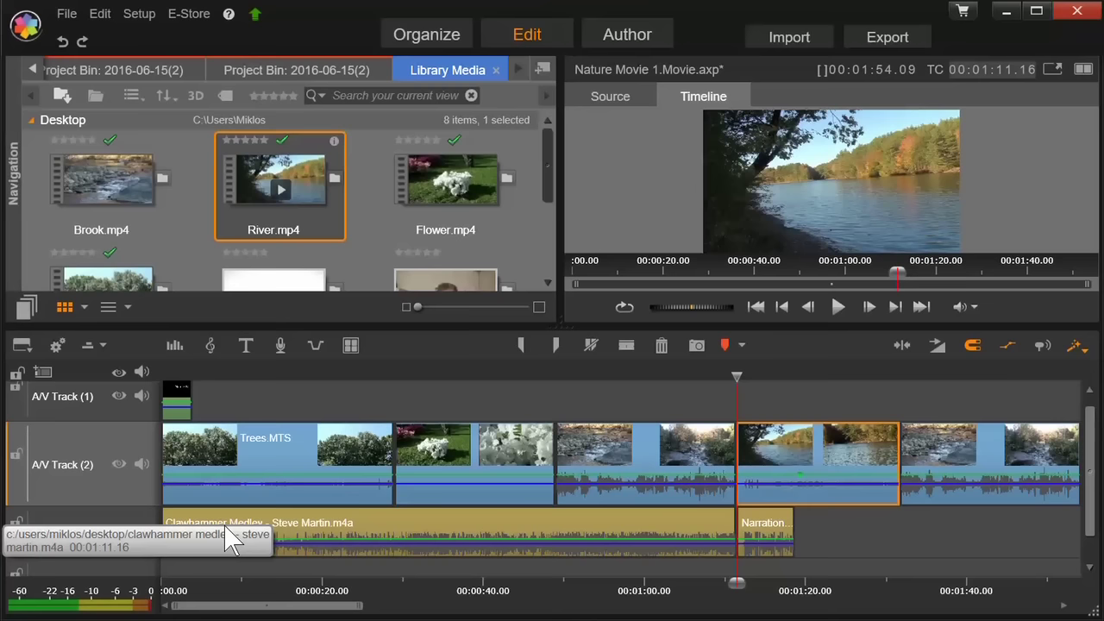
Move the Nature Movie title from A/V Track (1) to the start of A/V Track (2) and back again
click(180, 369)
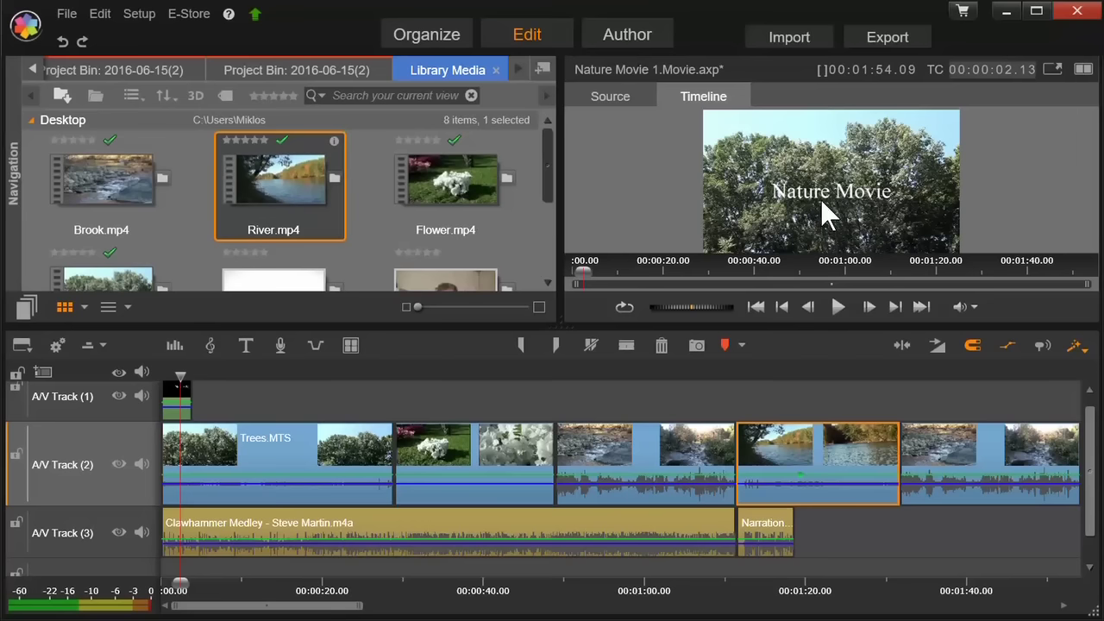
drag(177, 405, 168, 455)
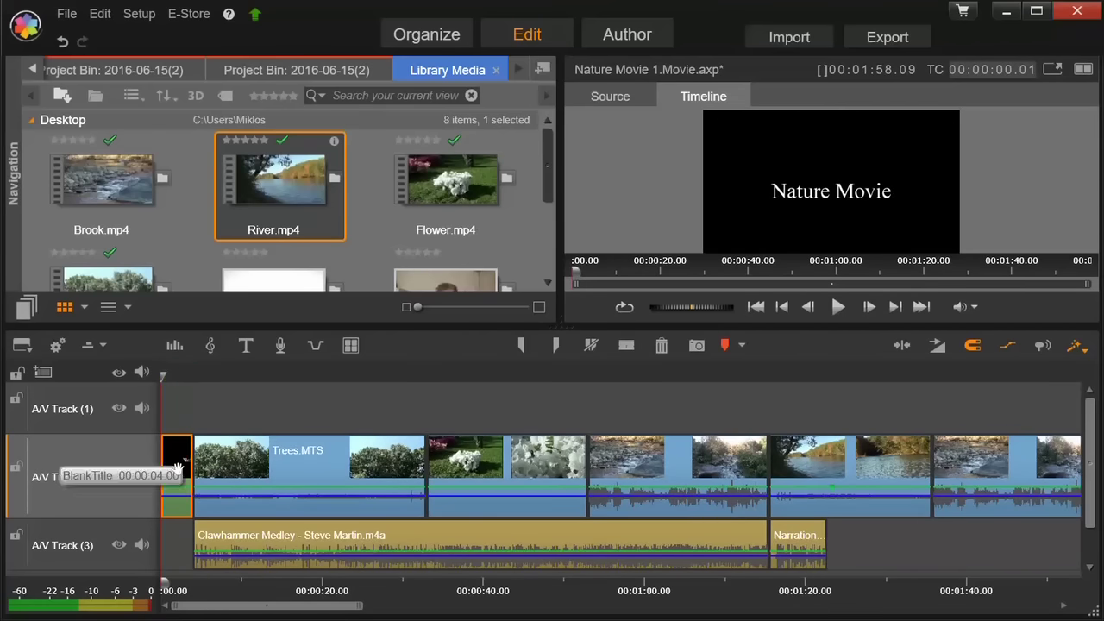
drag(177, 468, 177, 405)
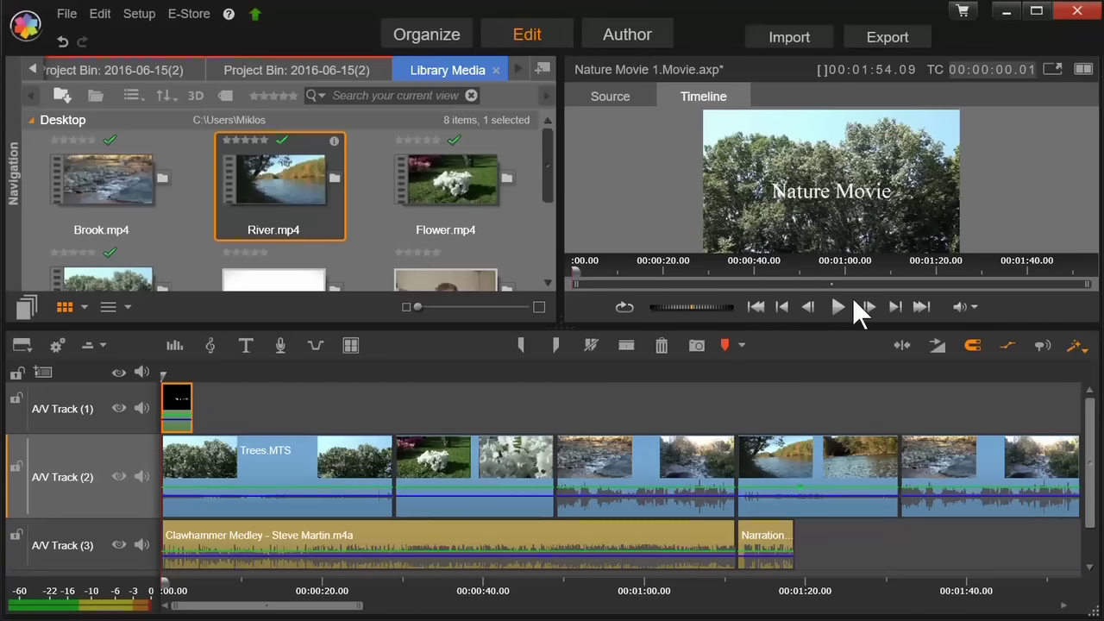
Move the last Brook.mp4 clip up to A/V Track (1), and try the narration on A/V Track (4) before moving it back behind the music
drag(562, 322, 556, 291)
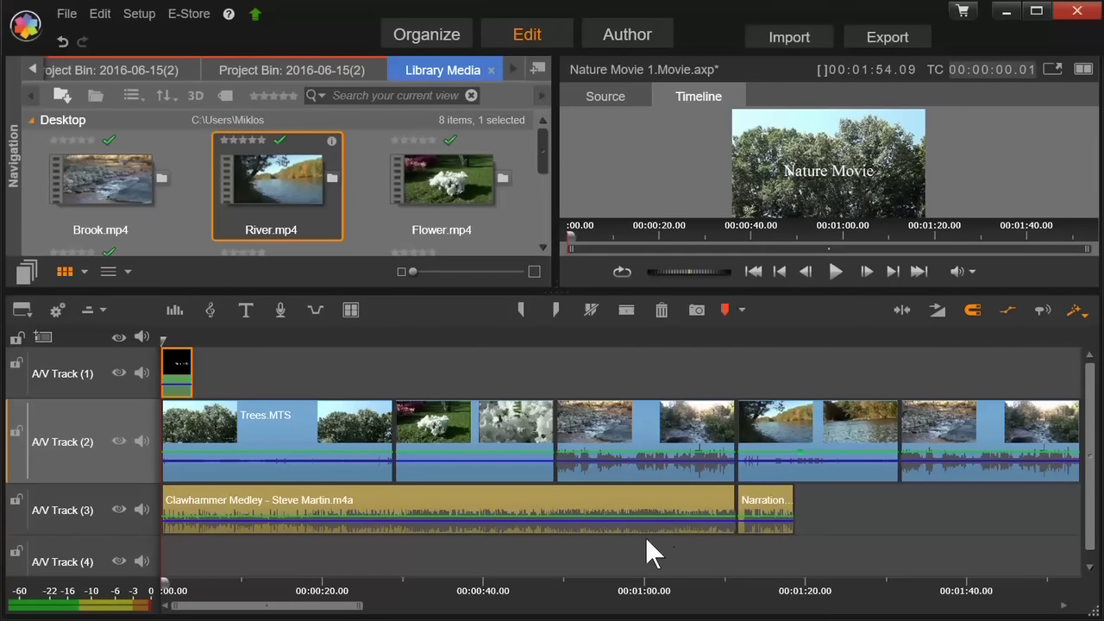
scroll(647, 542, down, 1)
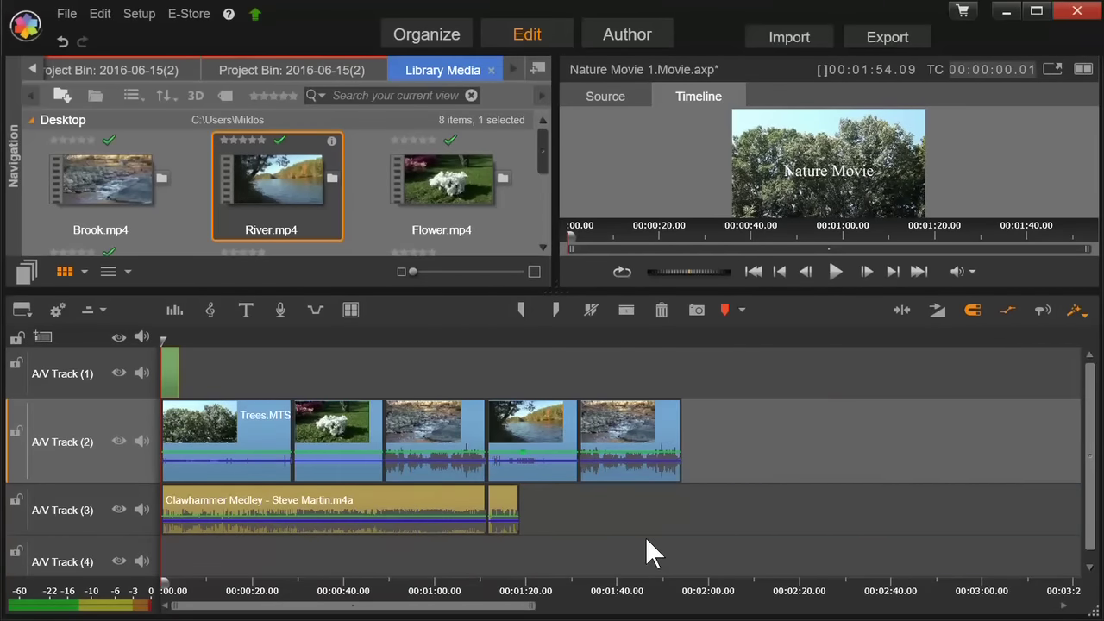
drag(635, 444, 518, 354)
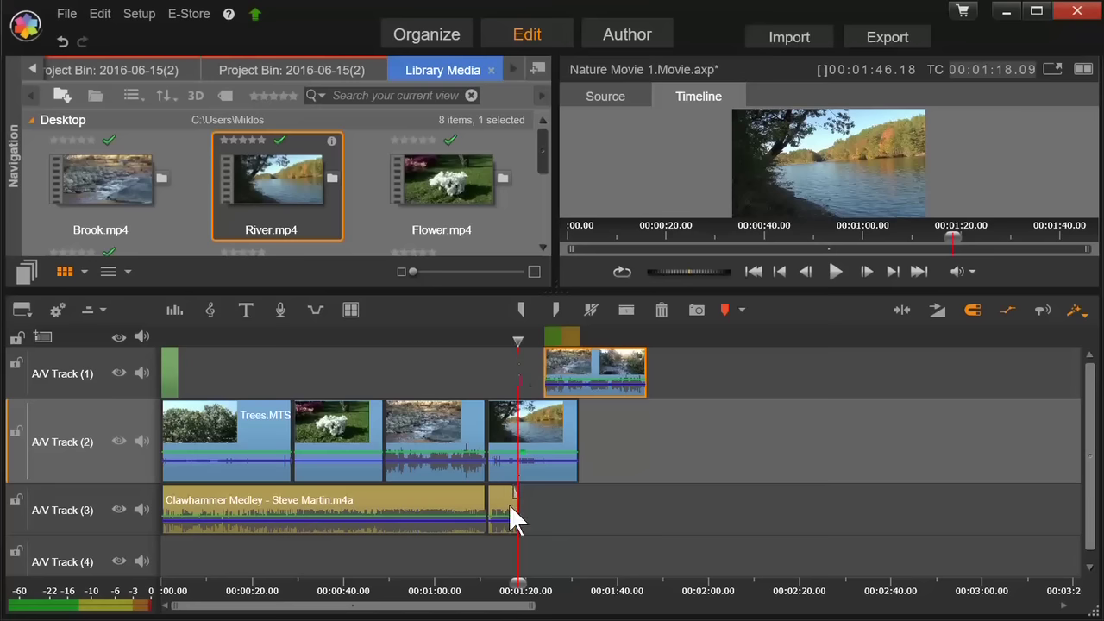
drag(508, 502, 471, 552)
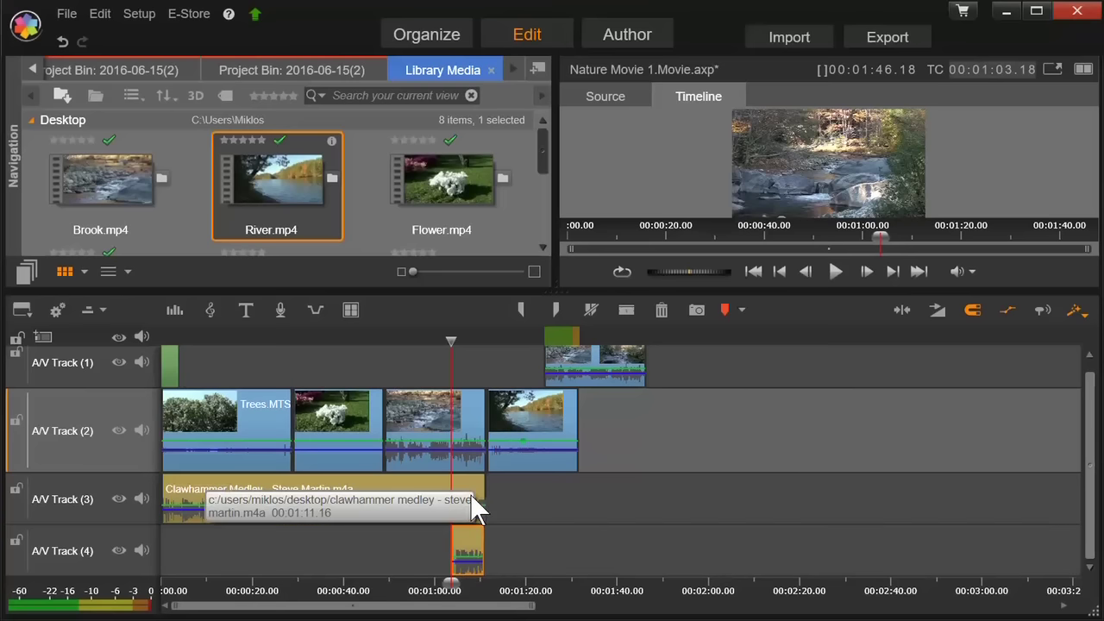
drag(474, 552, 522, 470)
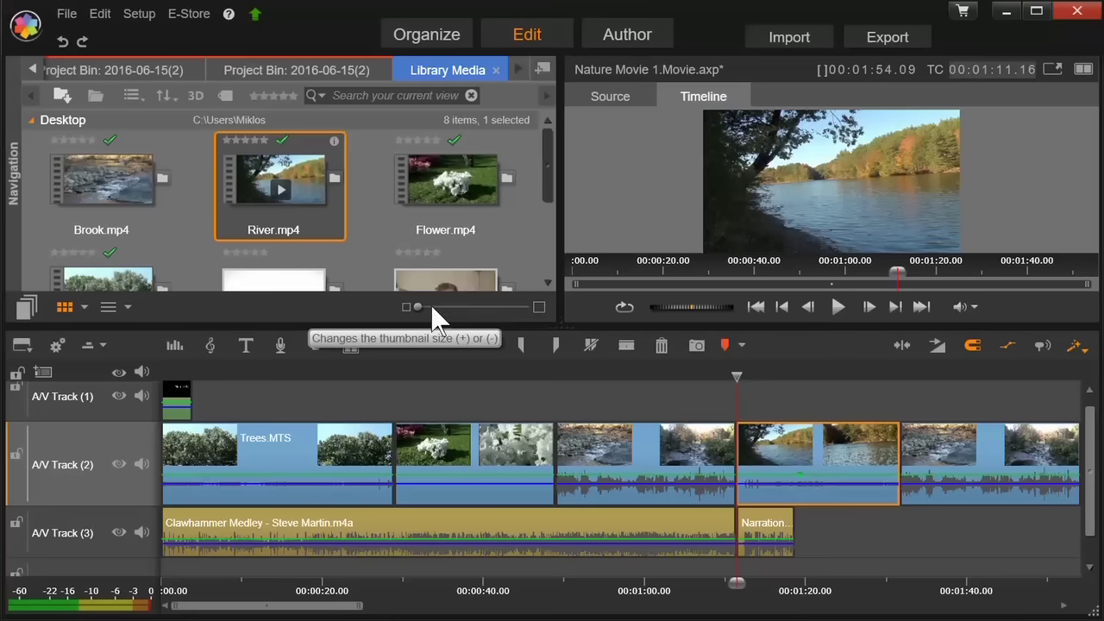
drag(423, 302, 414, 303)
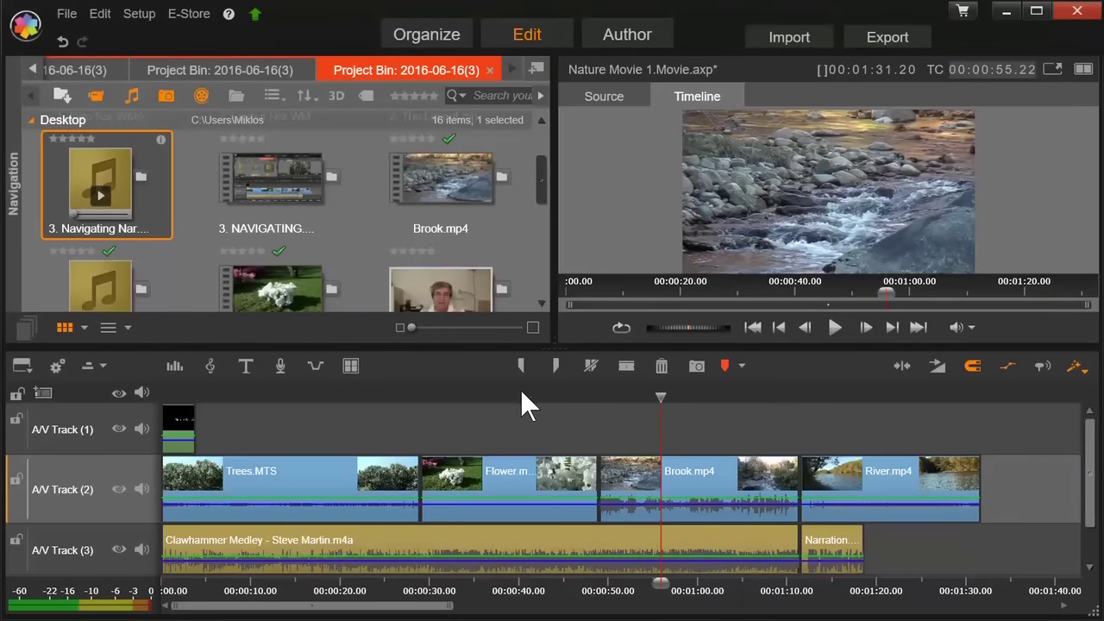
Scrub the timeline from the Trees.MTS clip to about 54 seconds in the Brook.mp4 clip and play from there
click(521, 395)
click(327, 394)
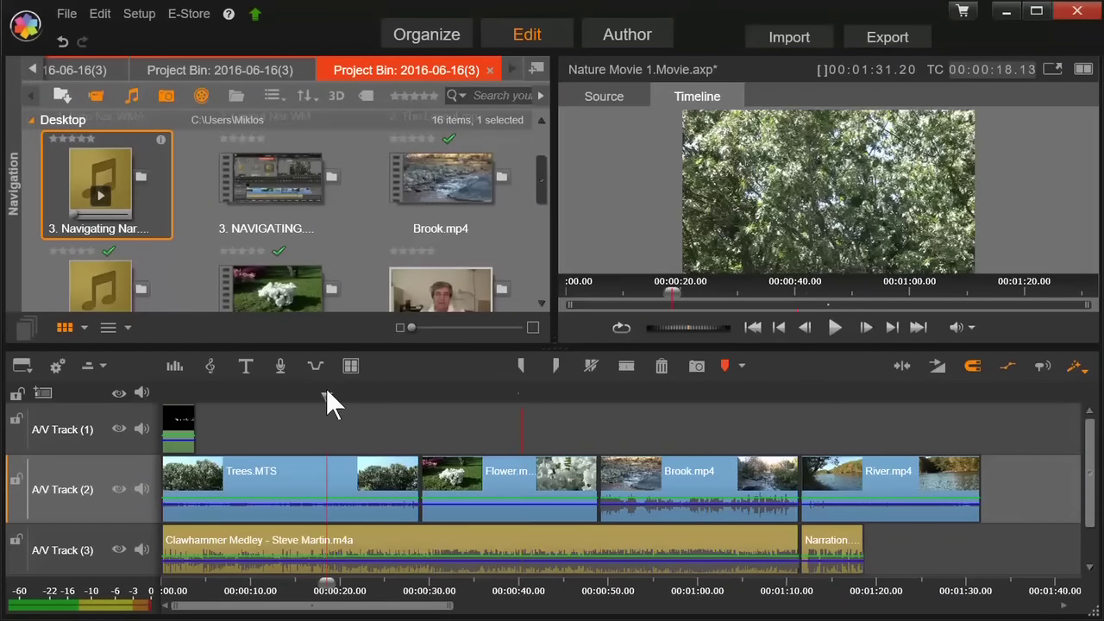
drag(327, 394, 646, 403)
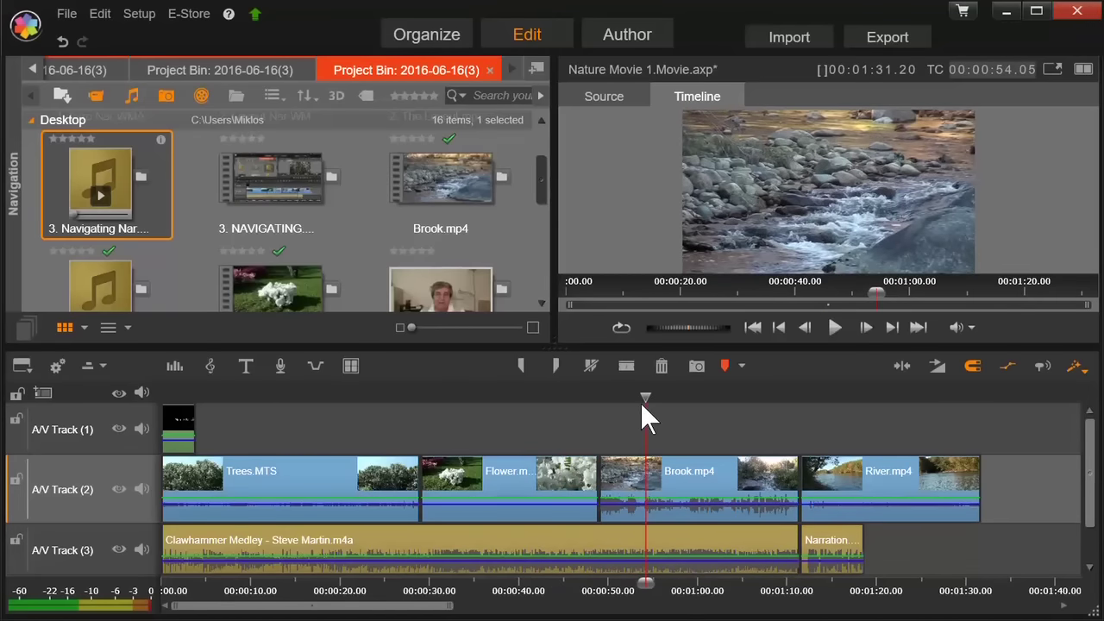
key(space)
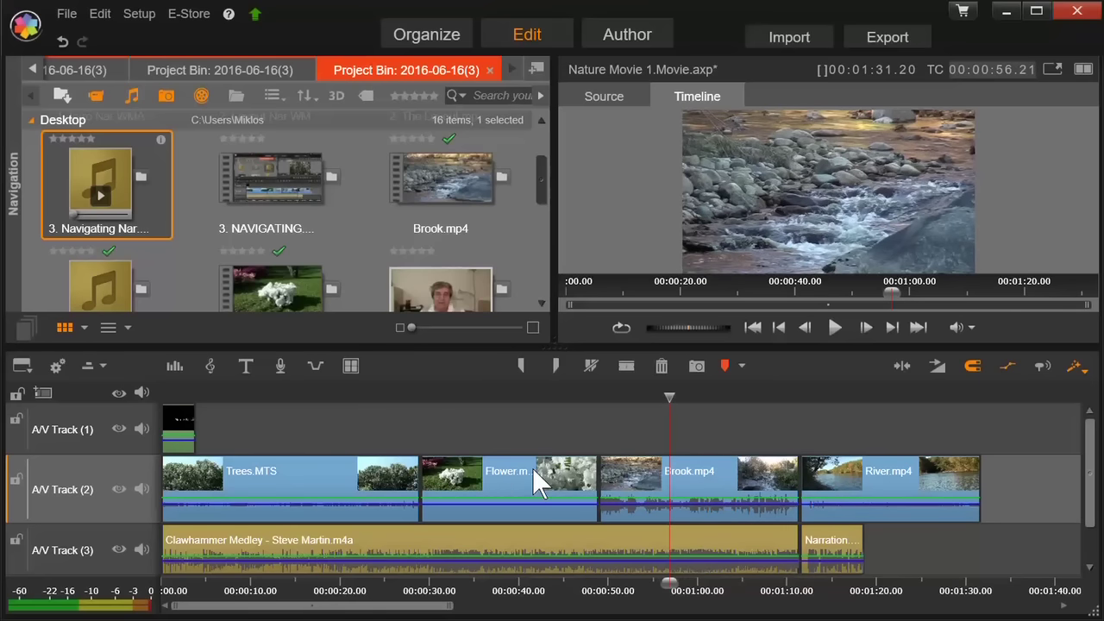
Return the playhead to the very beginning of the movie
mouse_move(411, 611)
mouse_down()
mouse_move(508, 611)
mouse_move(401, 611)
mouse_up()
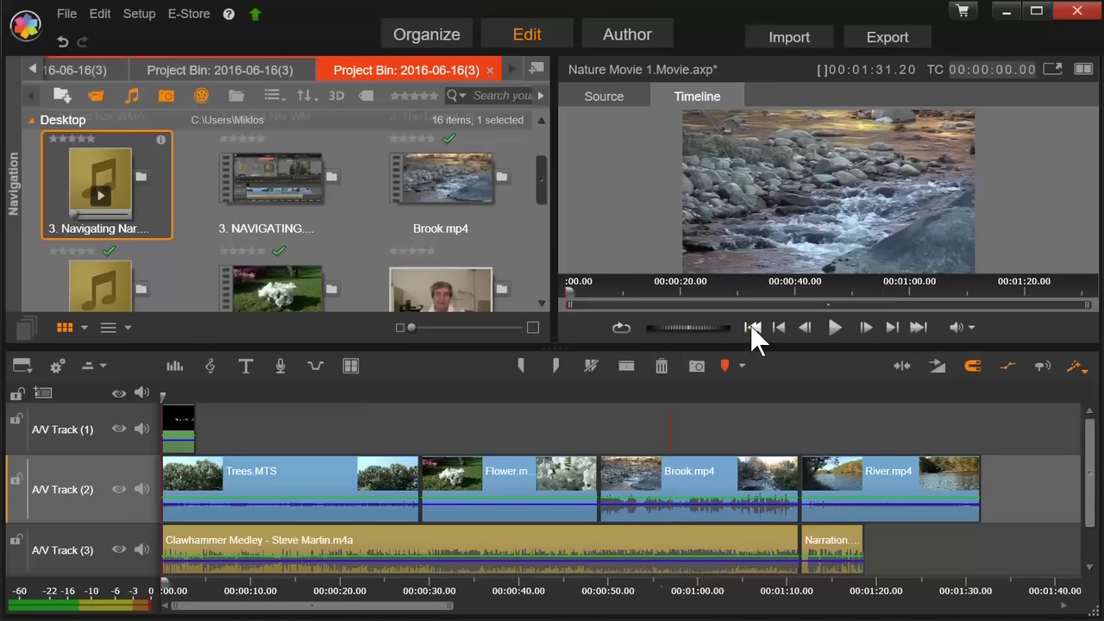
click(751, 326)
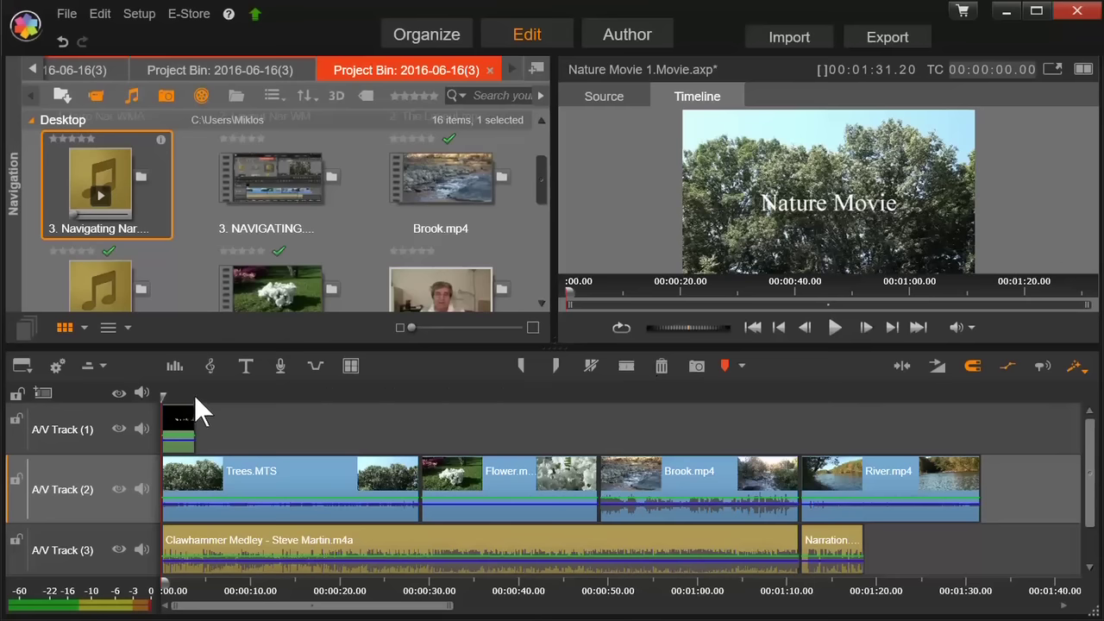
Jump to the end of the movie and step back through the edit points to the end of the title on A/V Track (1)
click(916, 328)
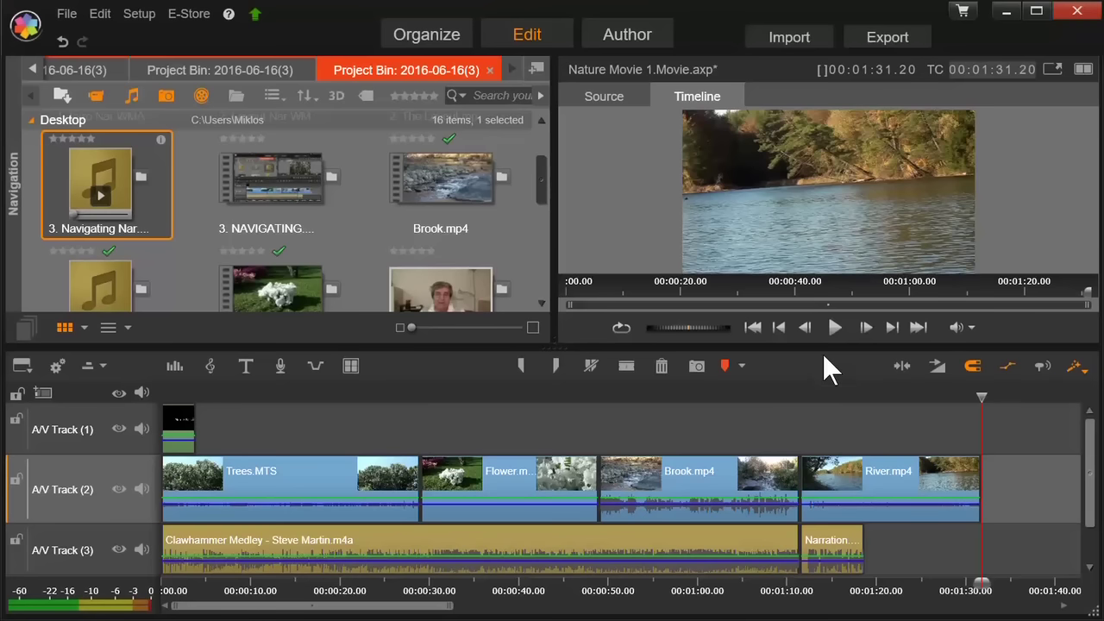
click(782, 328)
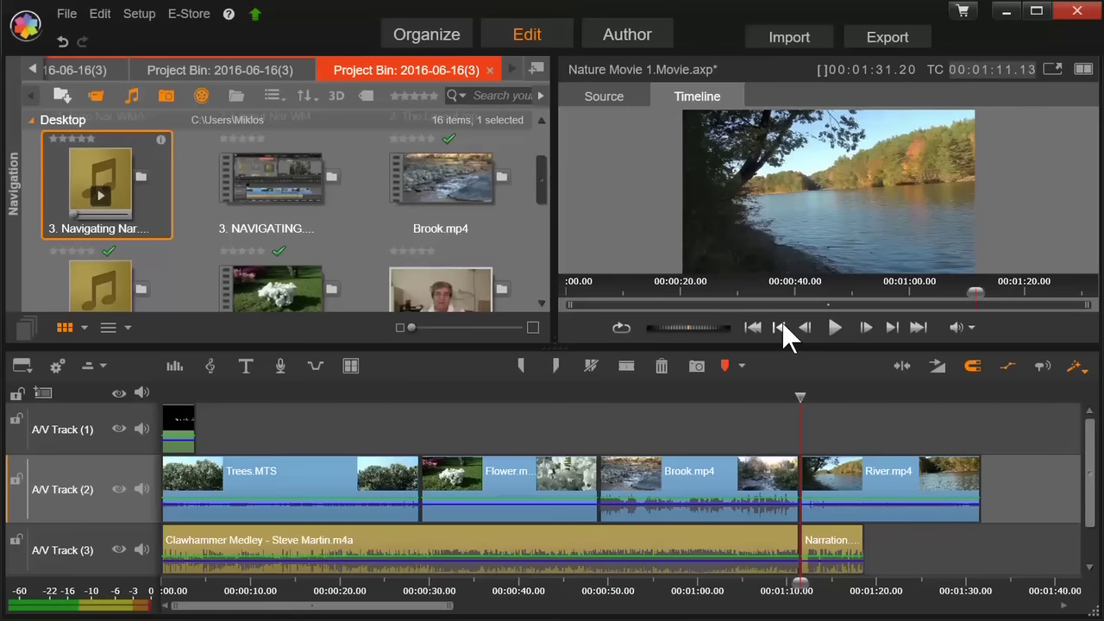
click(781, 328)
click(781, 327)
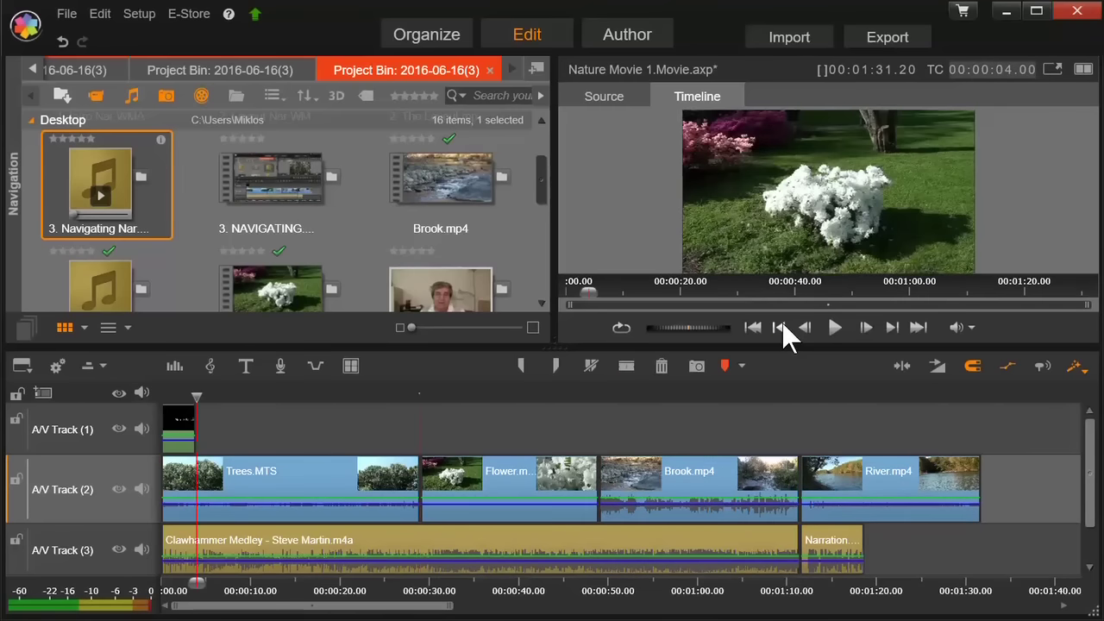
Step forward through the edit points to the end of the narration and back to the start of the Brook.mp4 clip
click(892, 328)
click(892, 328)
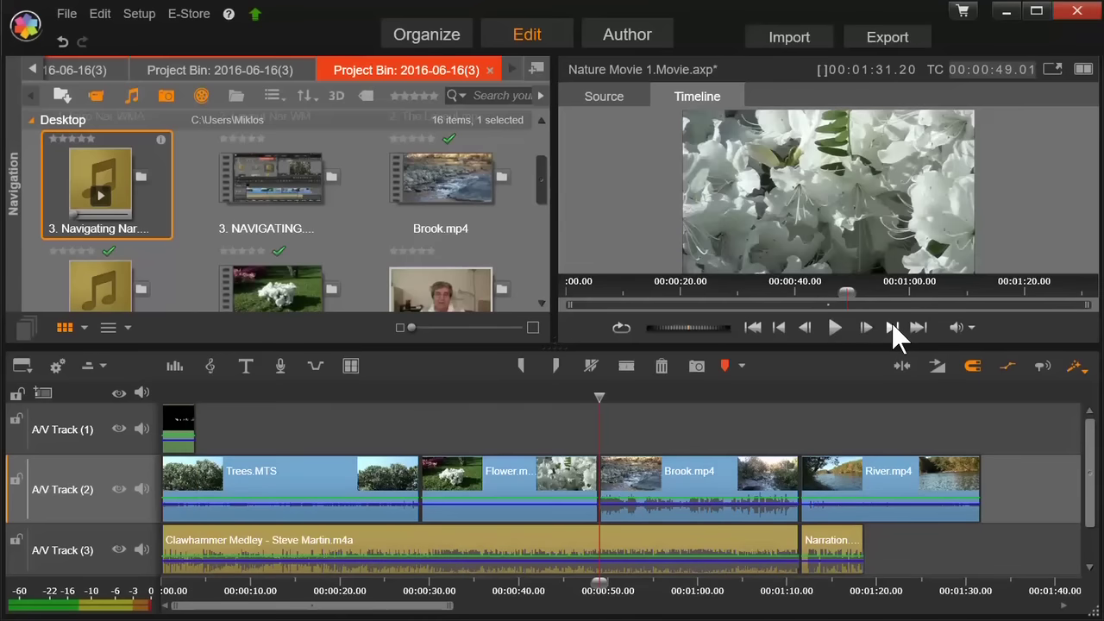
click(892, 327)
click(892, 327)
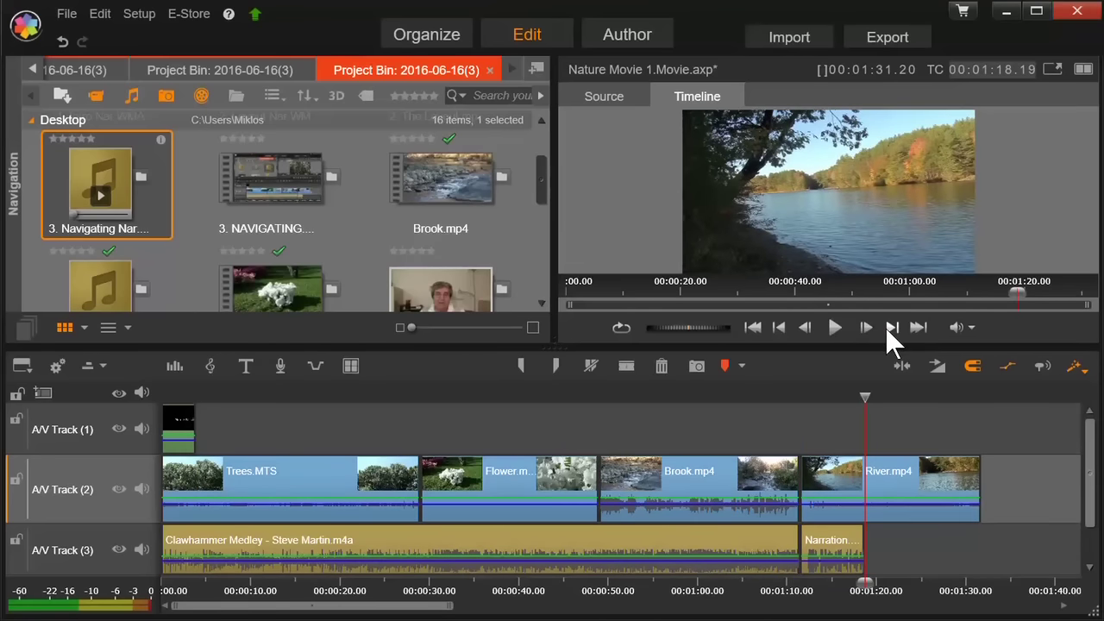
key(Up)
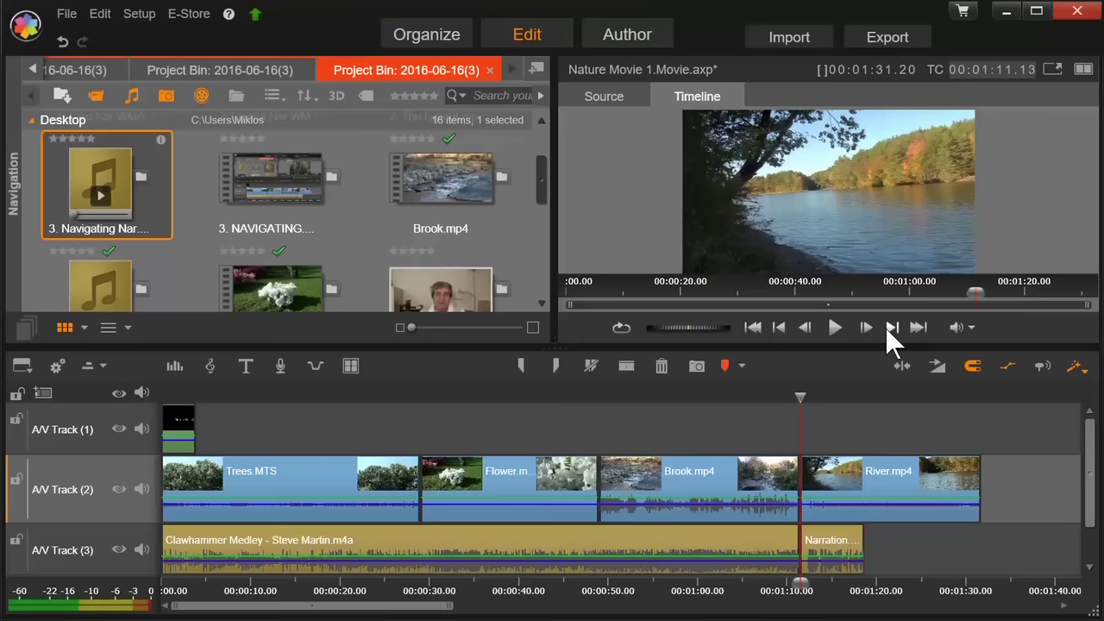
key(Up)
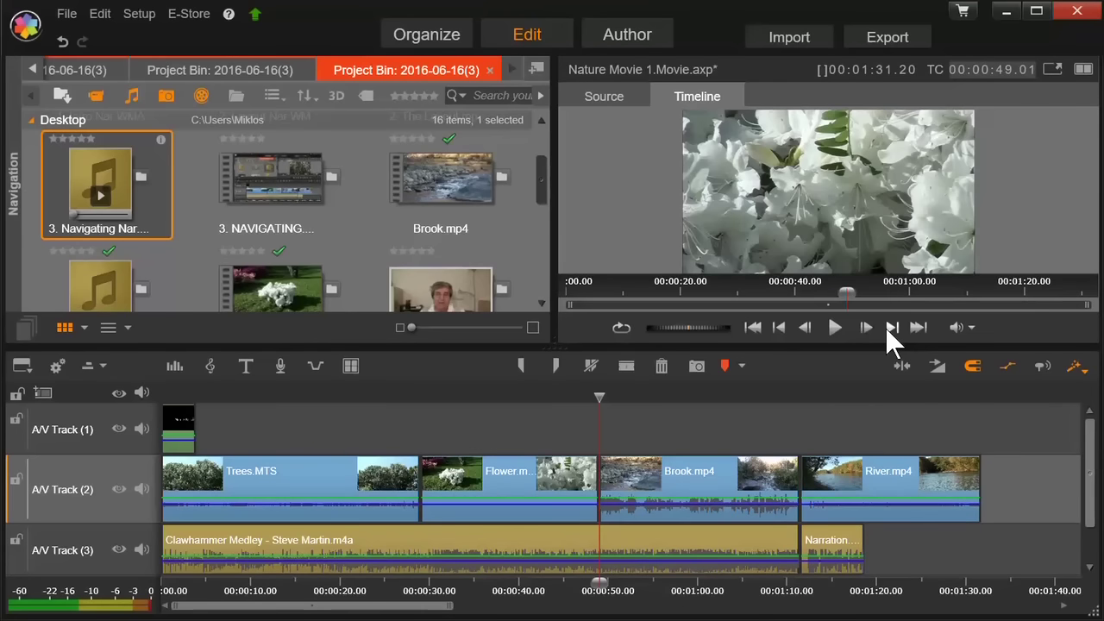
Play the movie from the start of the Brook.mp4 clip and jog the playhead with the shuttle wheel
click(836, 327)
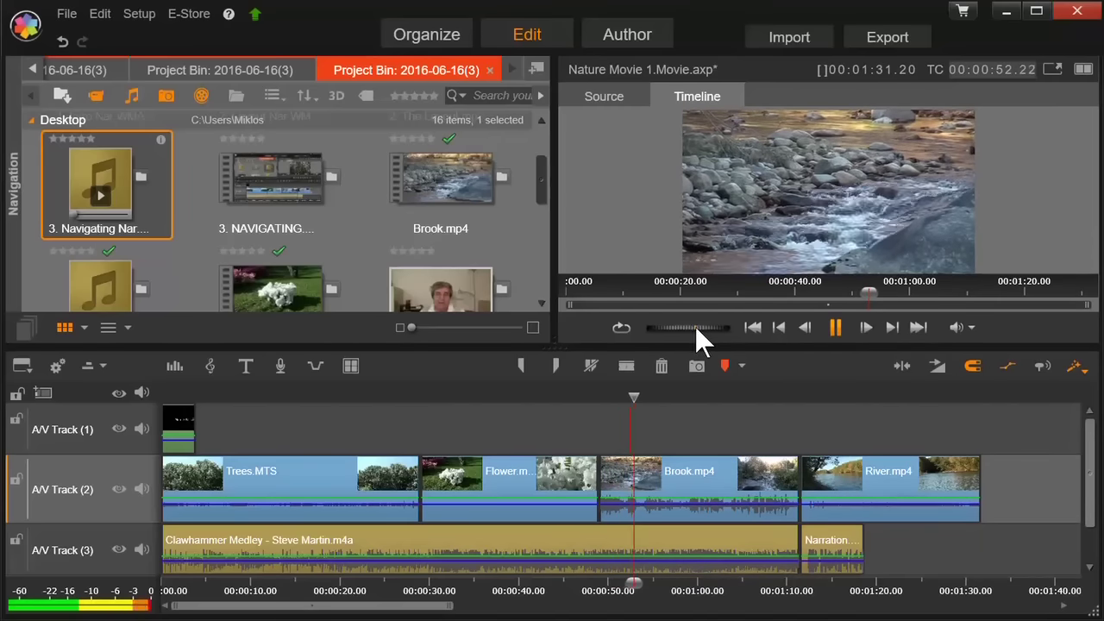
drag(716, 326, 695, 327)
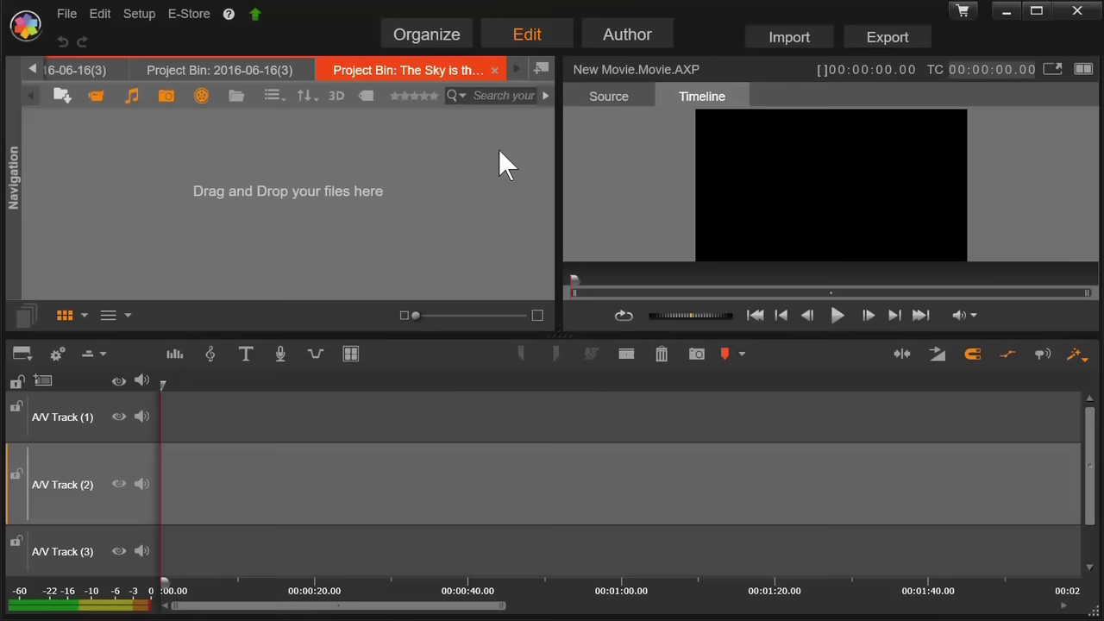
View the Project Bins in the Organize workspace and return to the Edit workspace
click(426, 37)
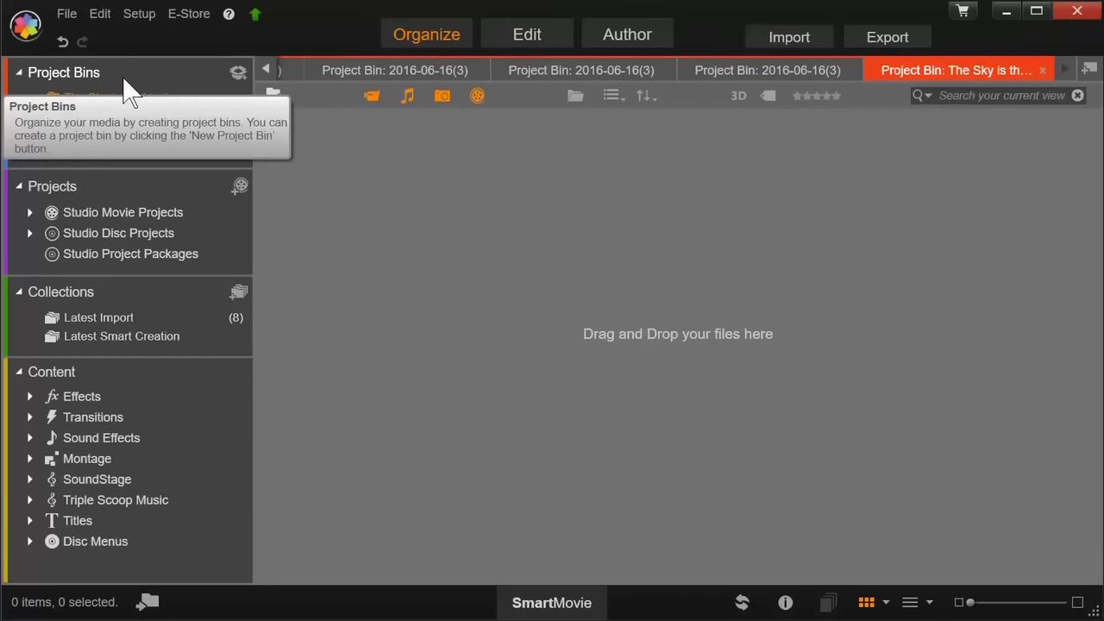
click(543, 38)
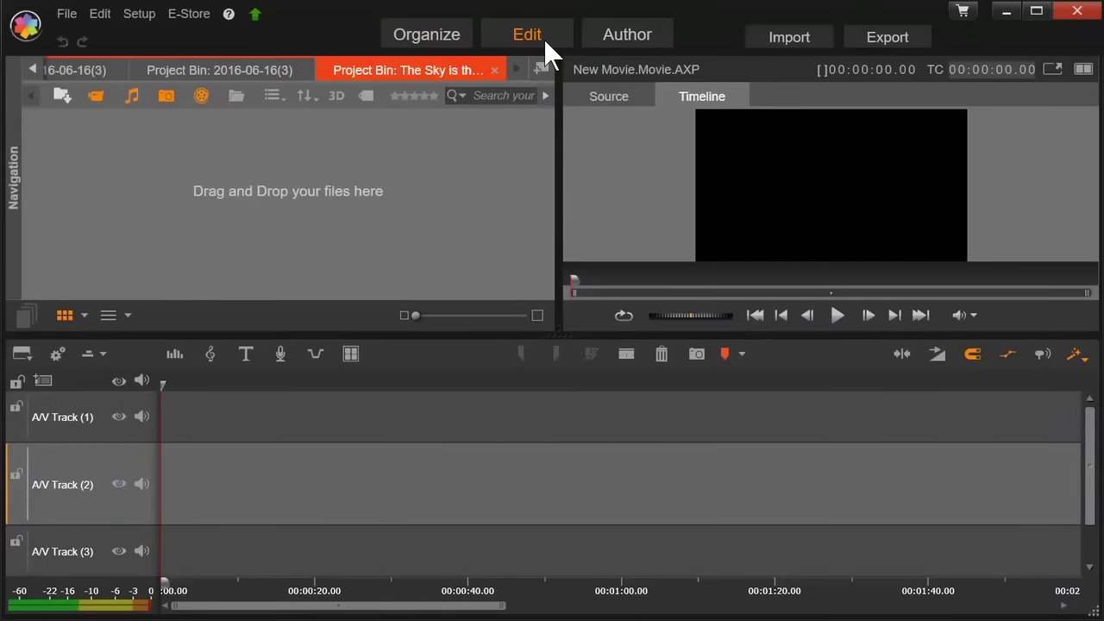
Switch to the Windows desktop and name the new folder Nature Movie
click(1006, 18)
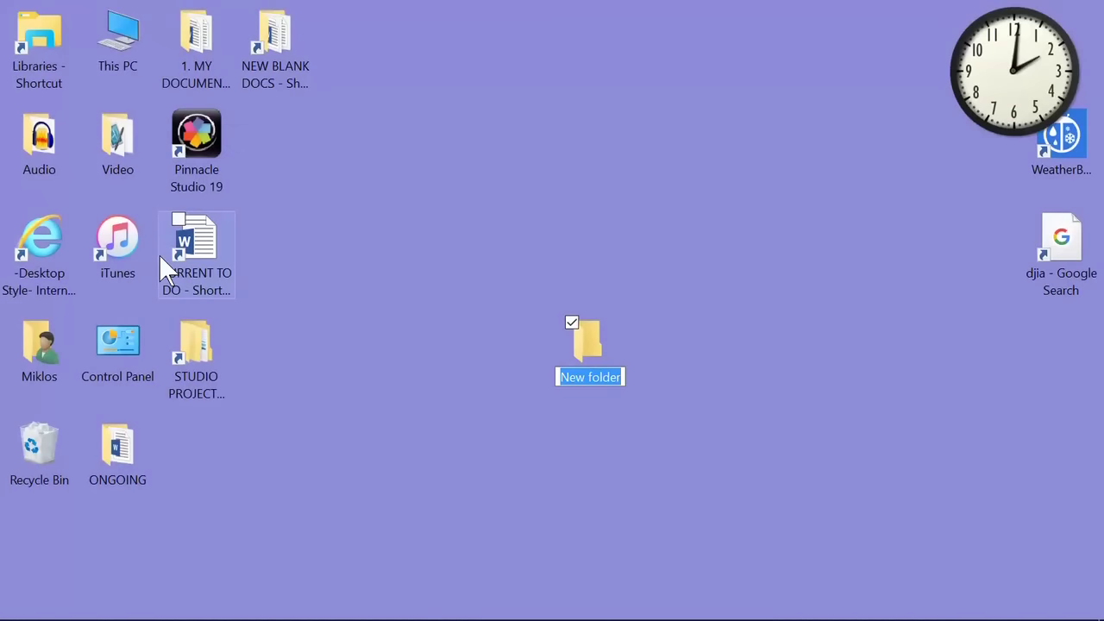
text(N)
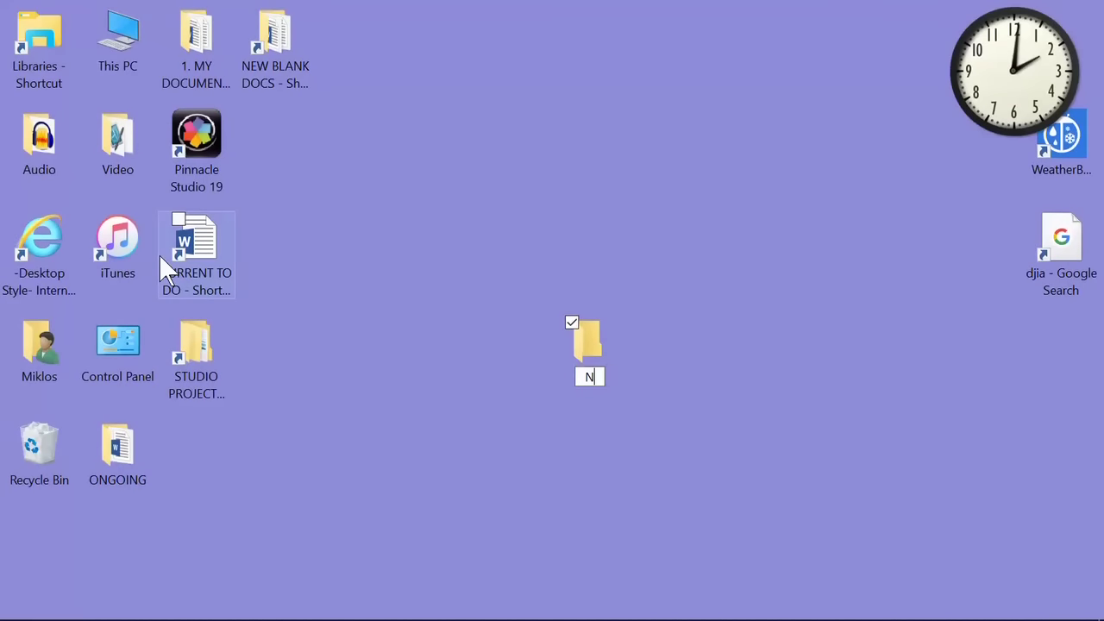
text(ature Movie)
key(Return)
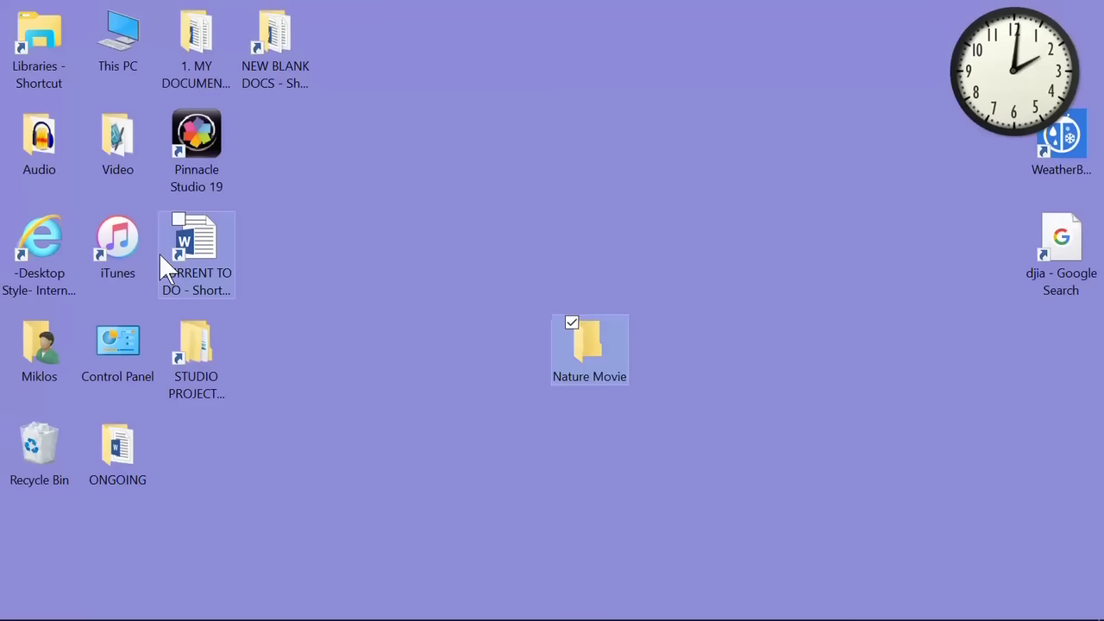
Open the Nature Movie folder on half of the screen, and open the Current Clips folder of the Videos library beside it
double_click(598, 345)
drag(291, 15, 1103, 79)
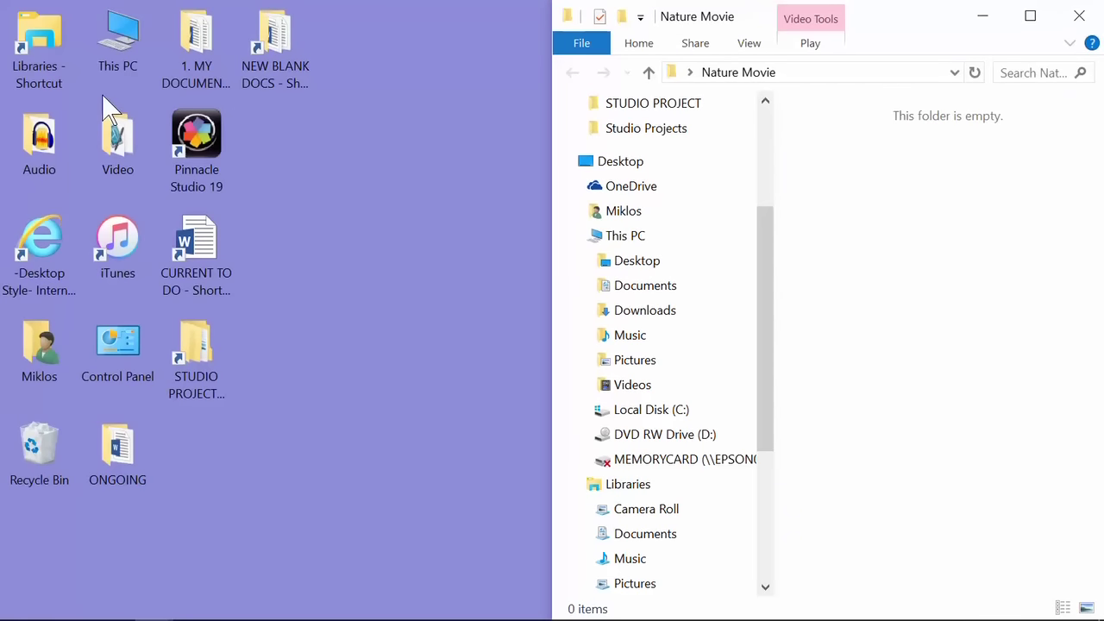
double_click(33, 46)
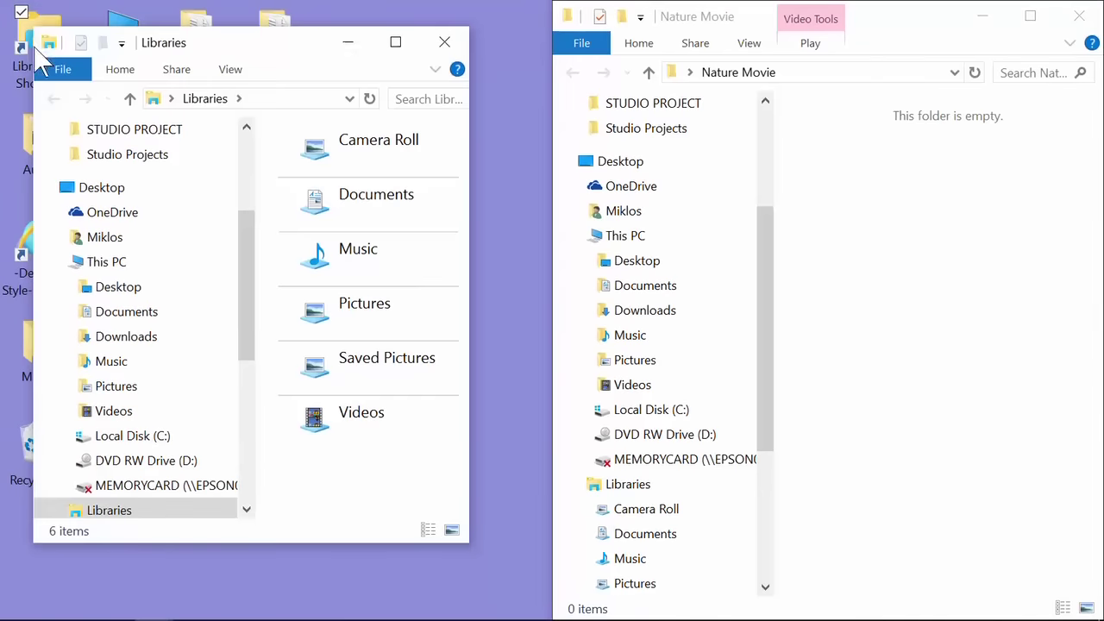
double_click(361, 423)
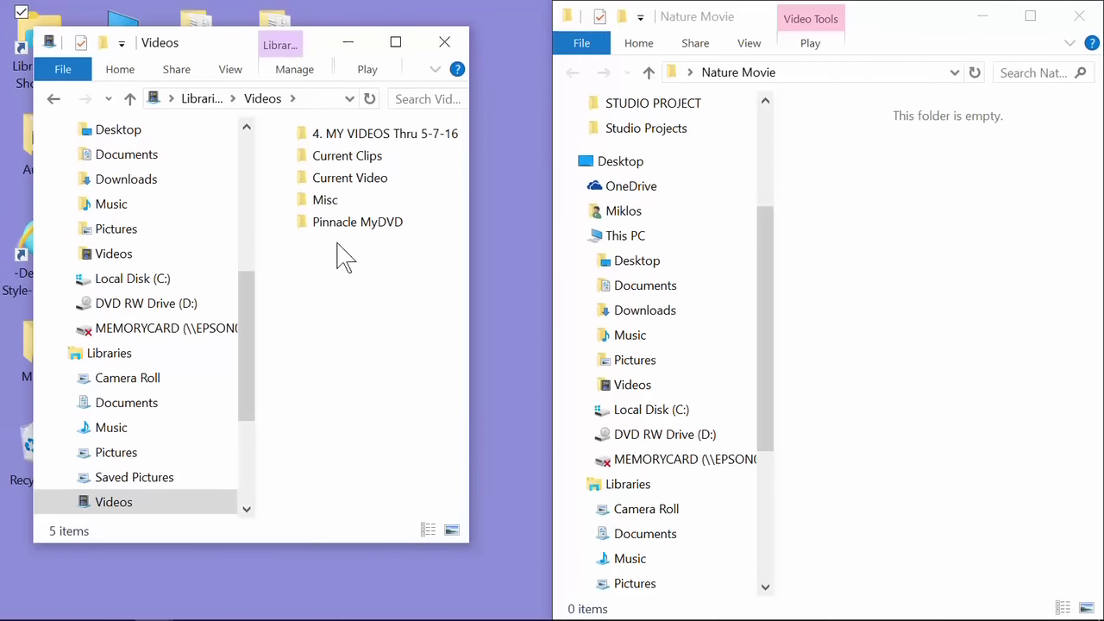
double_click(339, 160)
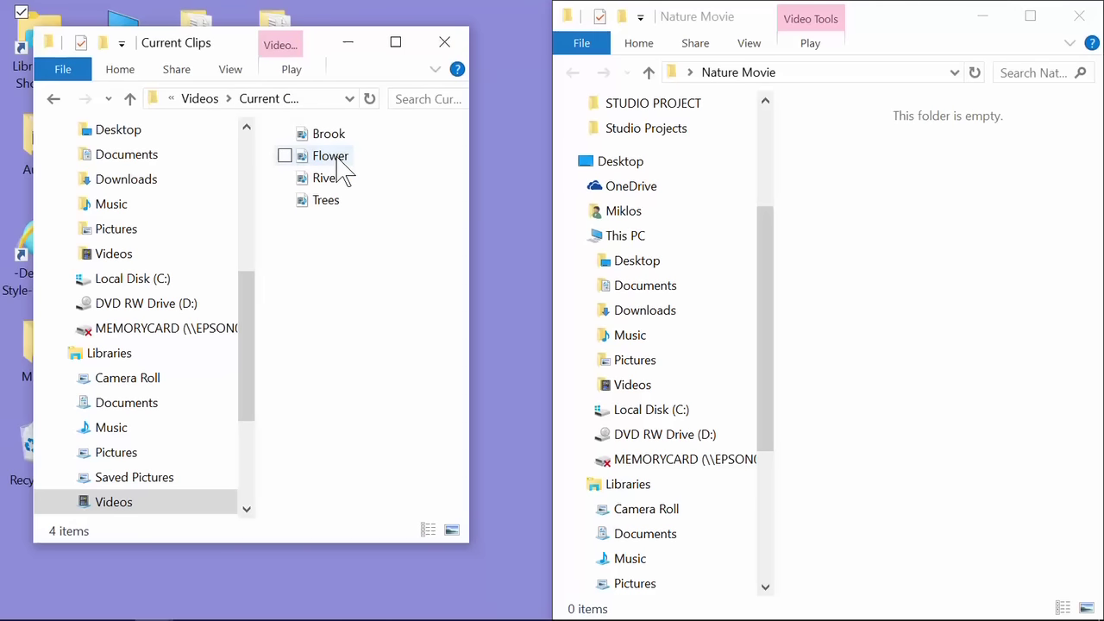
Copy the Brook, Flower, River and Trees clips from Current Clips into the Nature Movie folder, and close the Current Clips window
drag(270, 127, 328, 225)
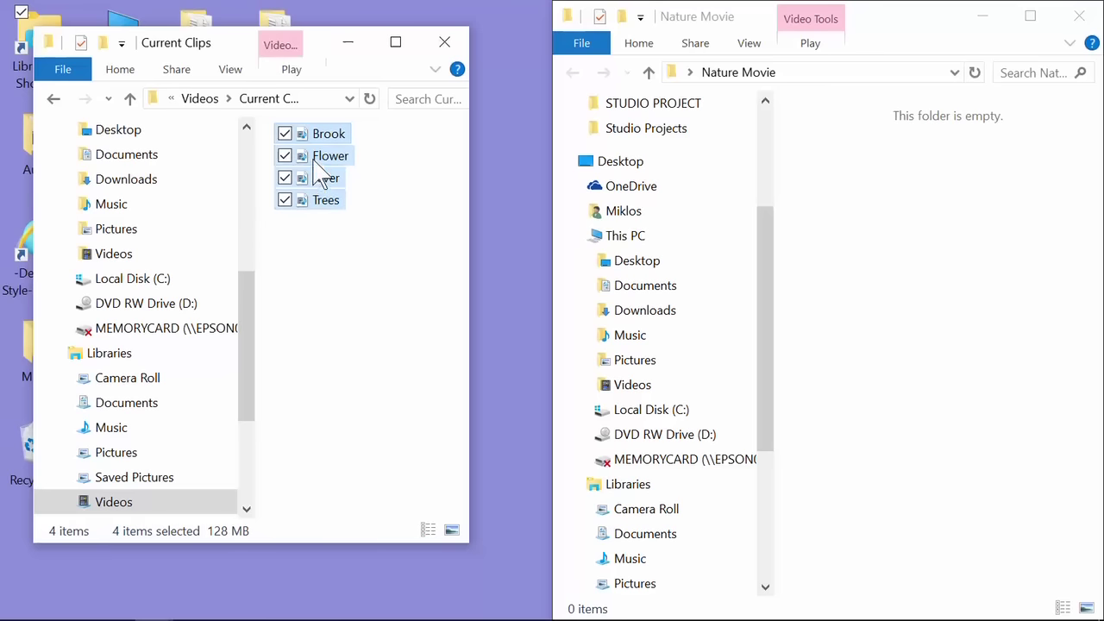
right_click(315, 176)
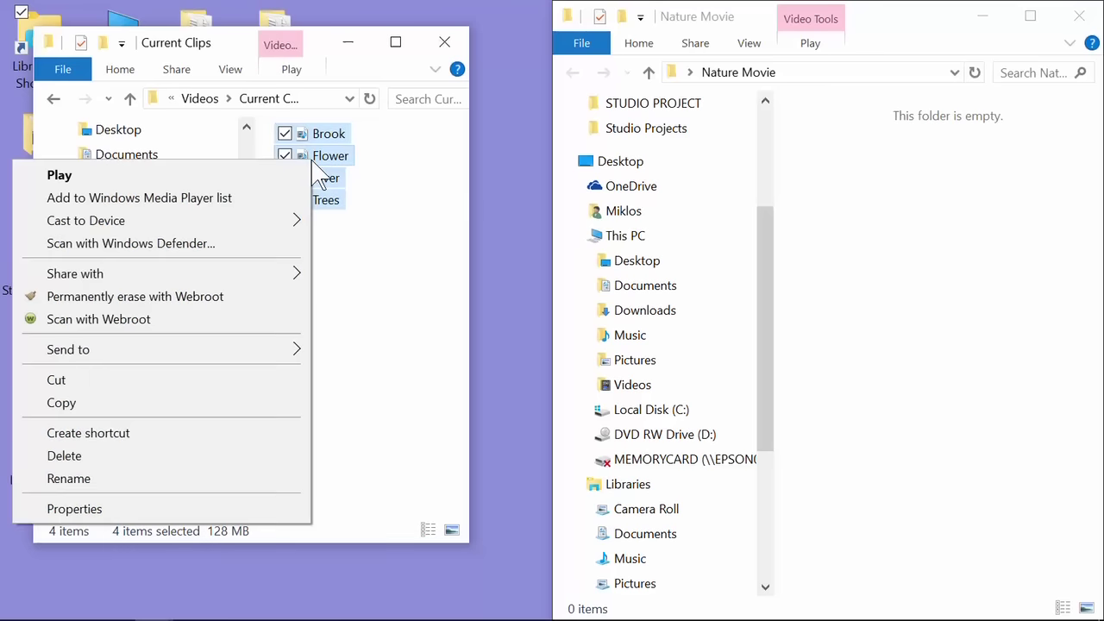
click(170, 404)
right_click(145, 409)
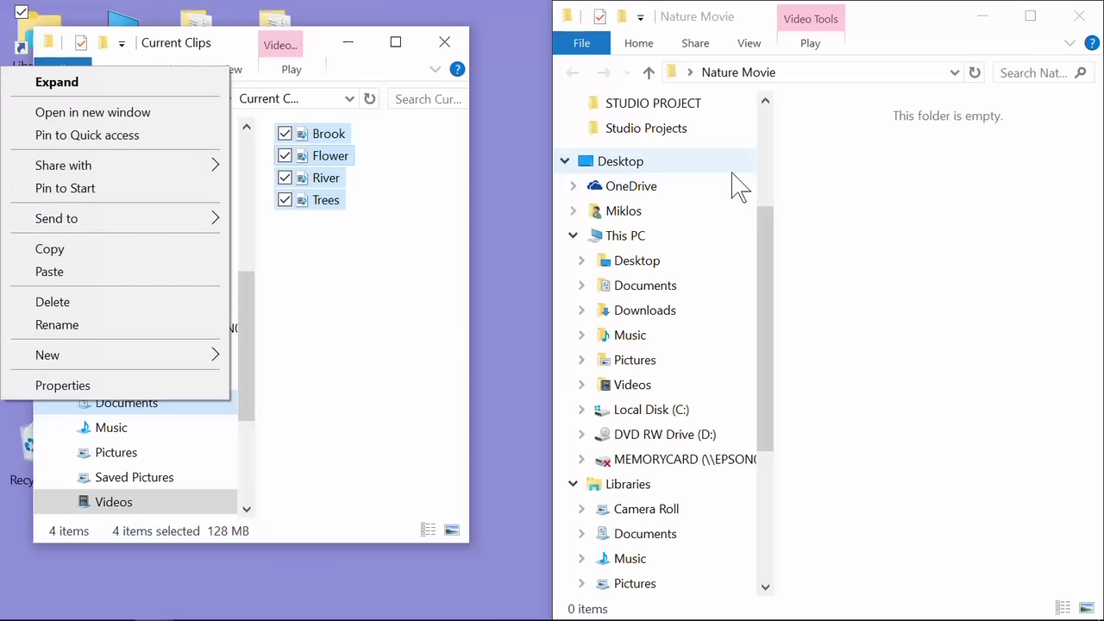
click(856, 187)
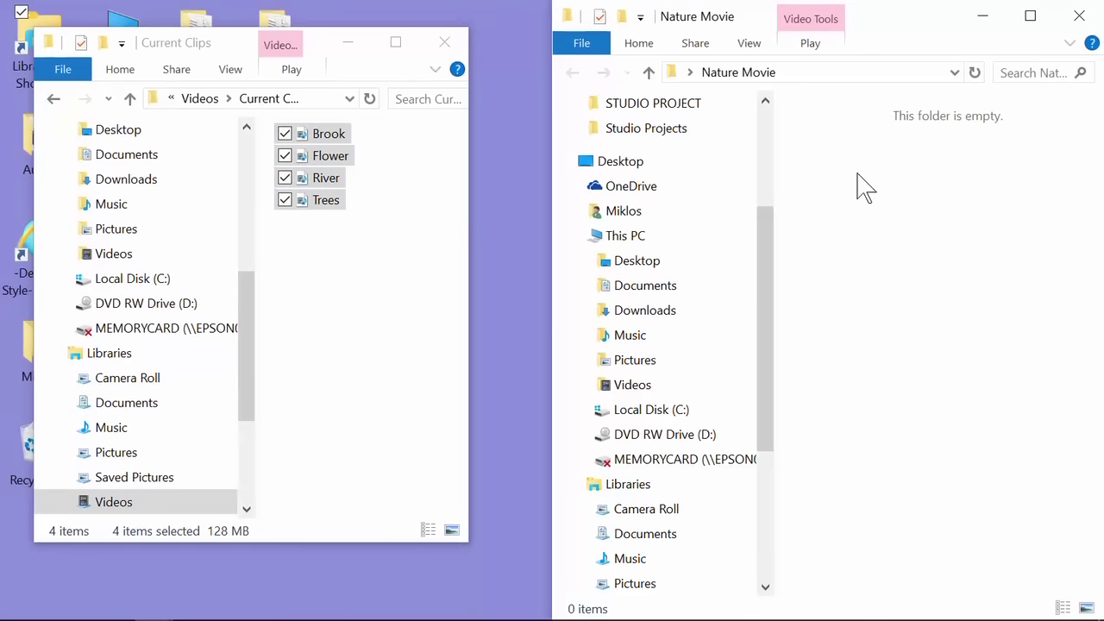
key(ctrl+v)
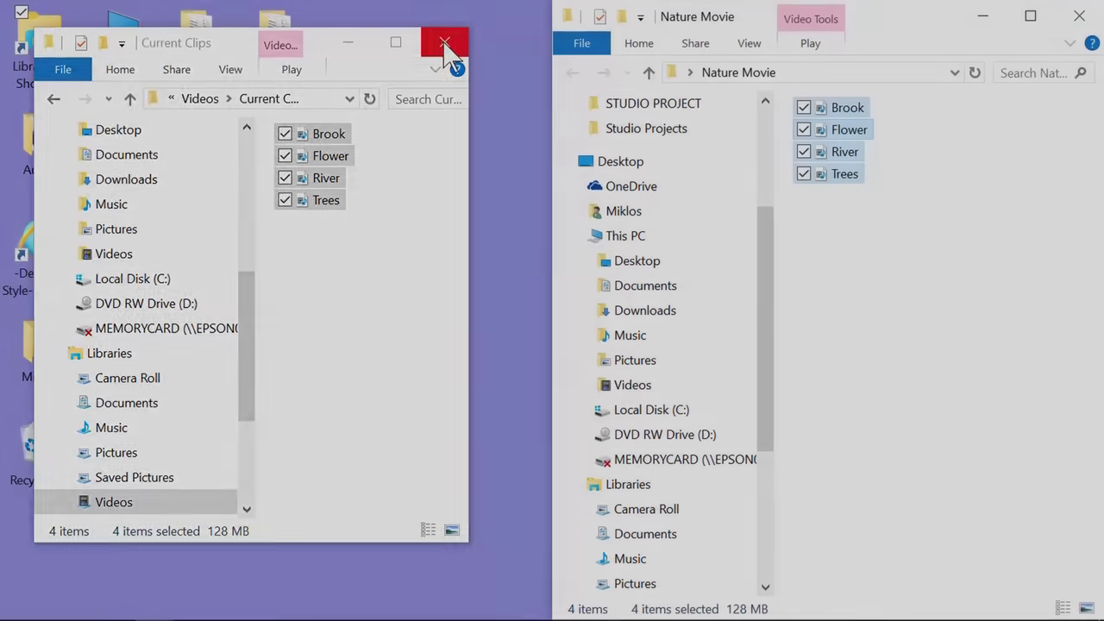
click(445, 42)
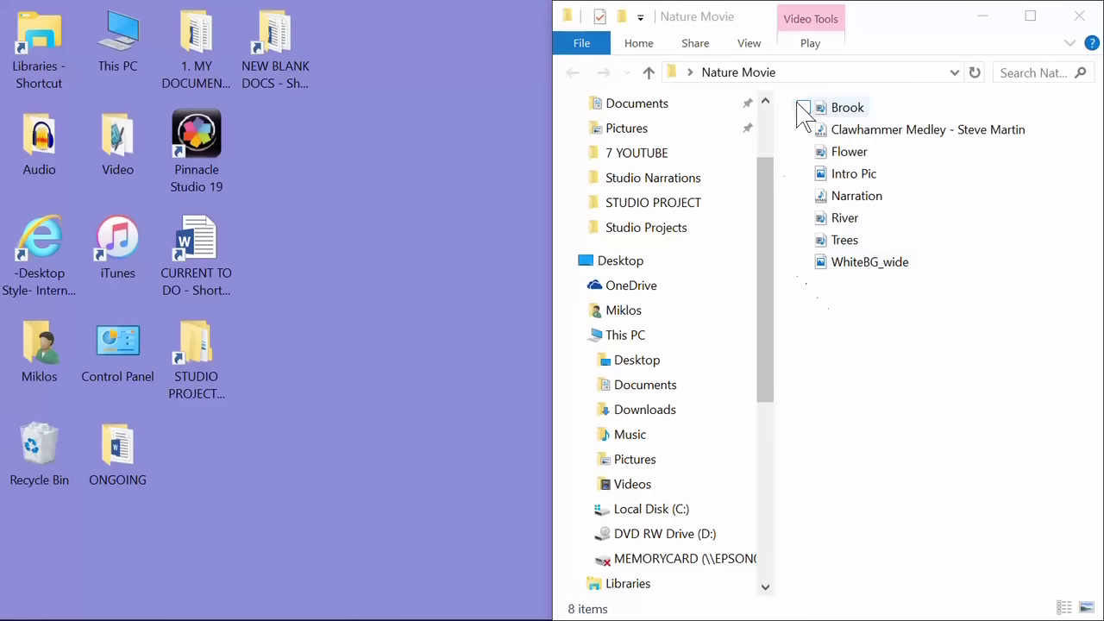
Select all the files in the Nature Movie folder and place them on the desktop
drag(788, 106, 867, 308)
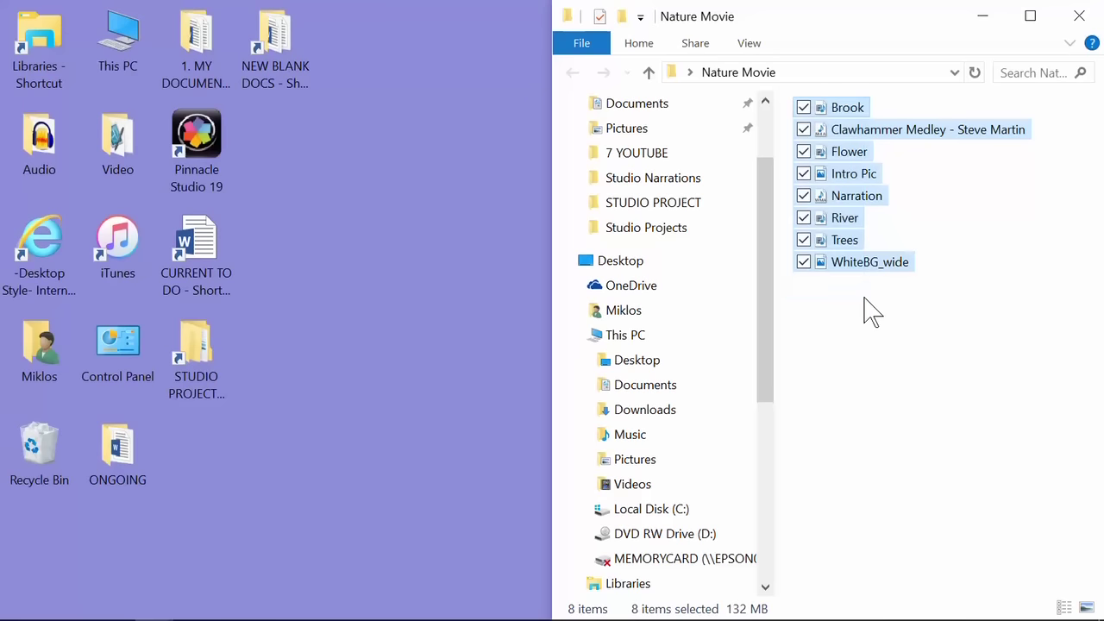
drag(841, 156, 479, 292)
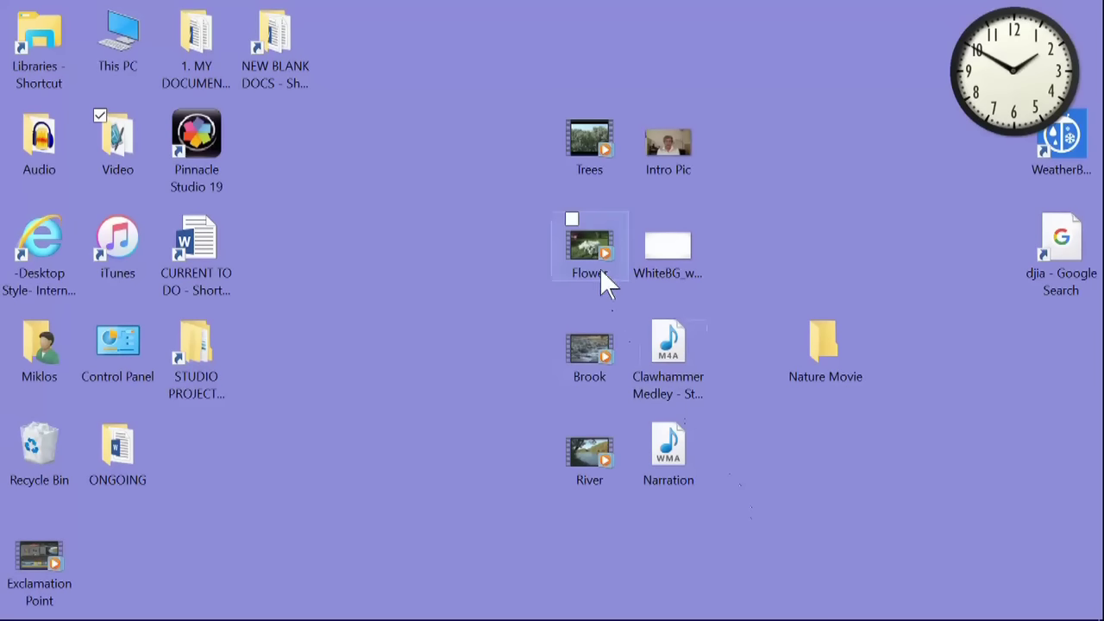
Rename the Flower video on the desktop as Flowers
right_click(585, 248)
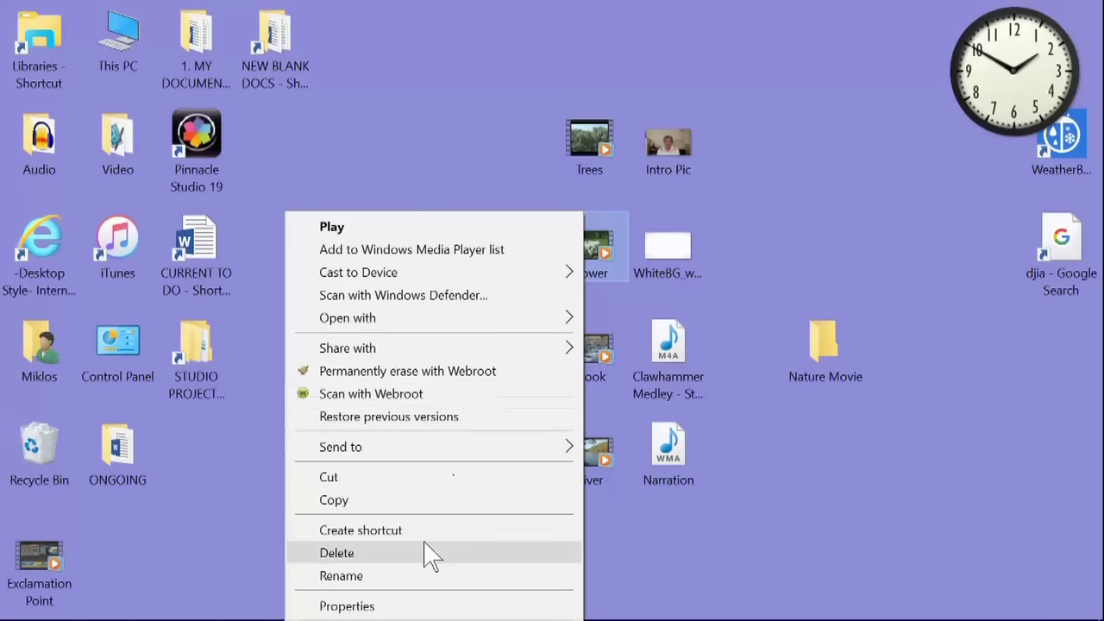
click(420, 574)
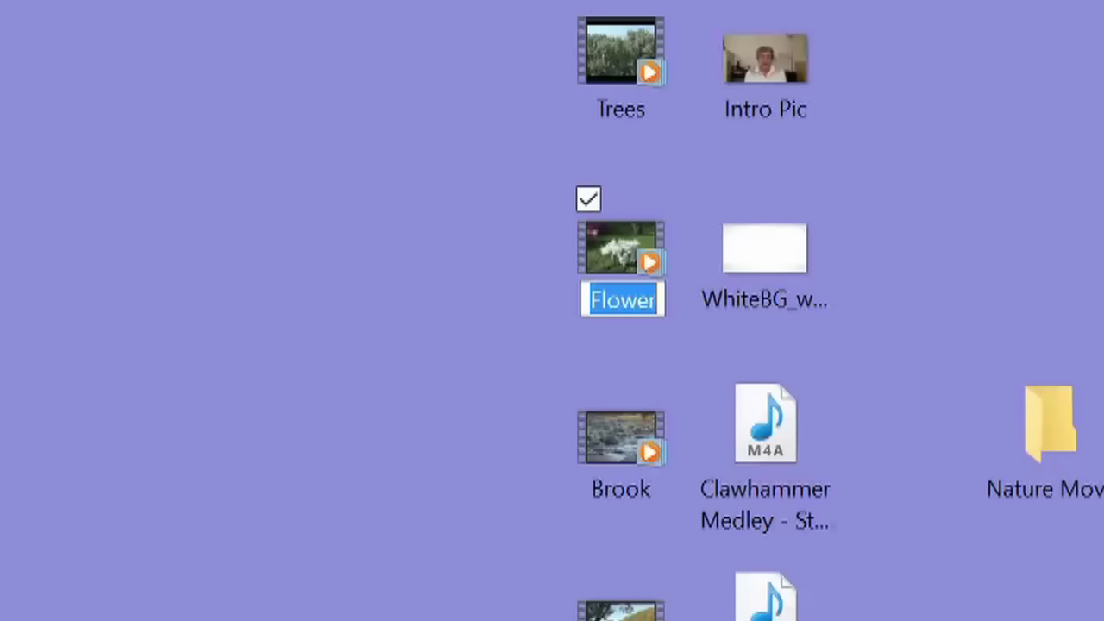
key(End)
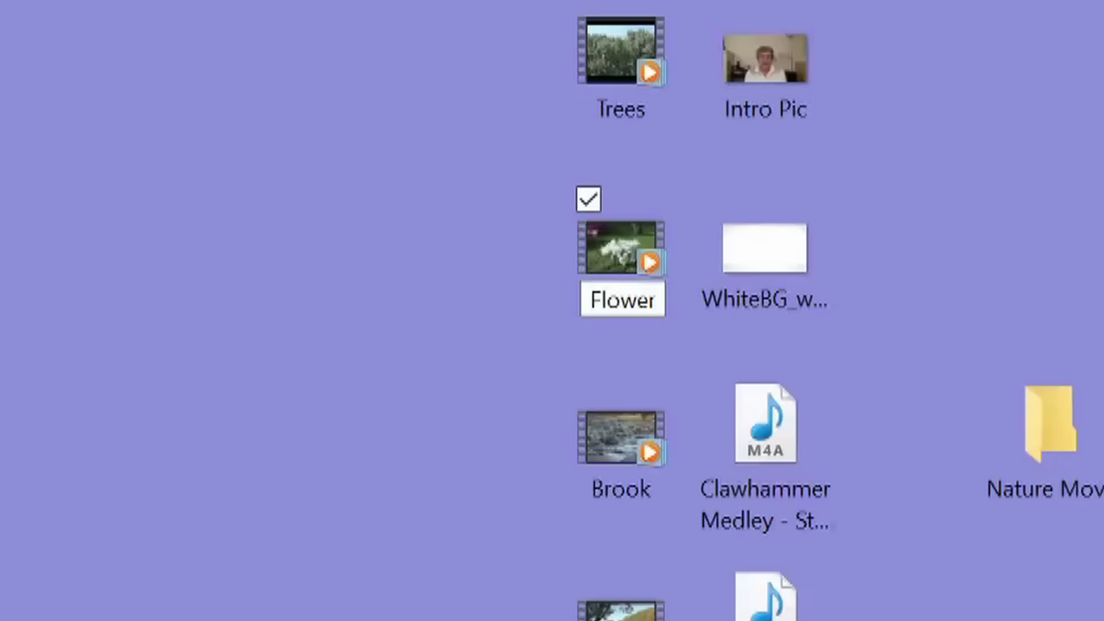
text(s)
key(Return)
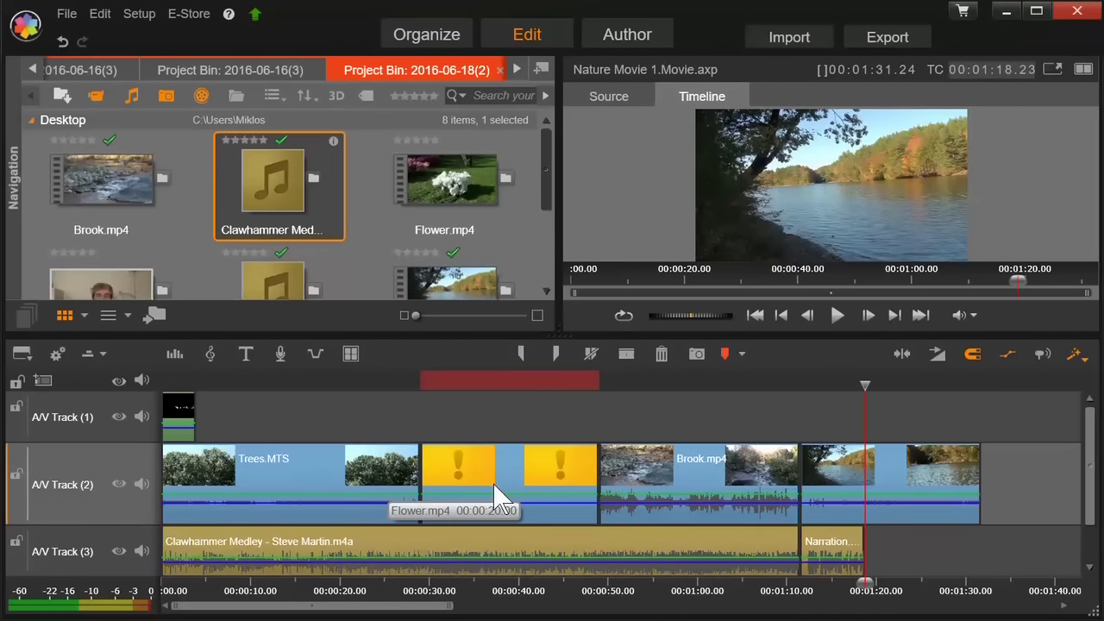
Return to the desktop from Pinnacle Studio and rename the Flowers video as Flower
key(super+d)
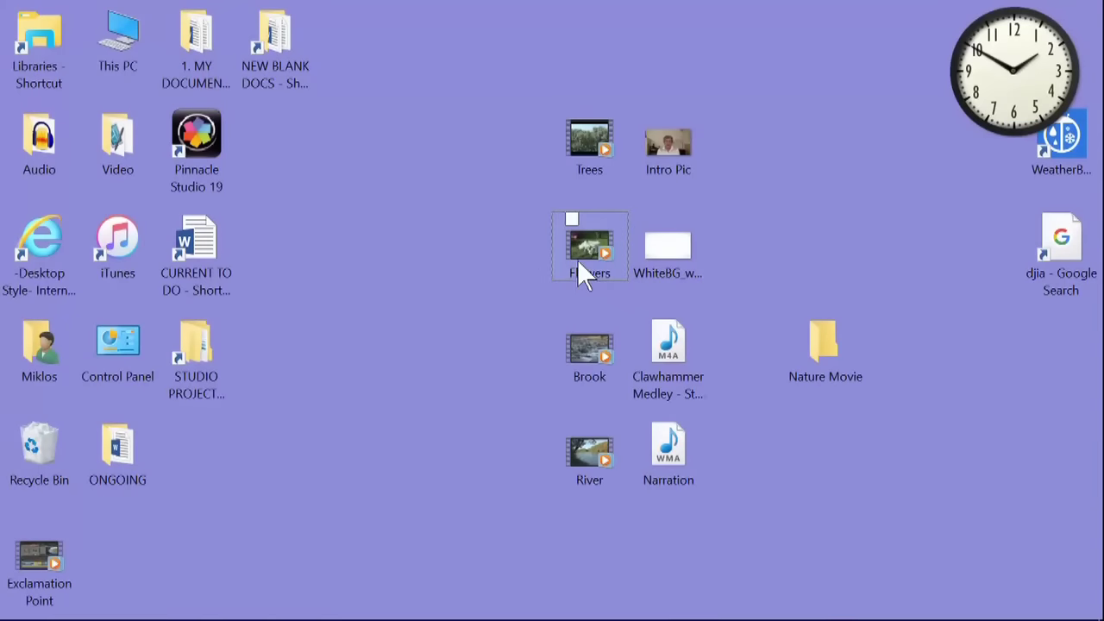
right_click(585, 244)
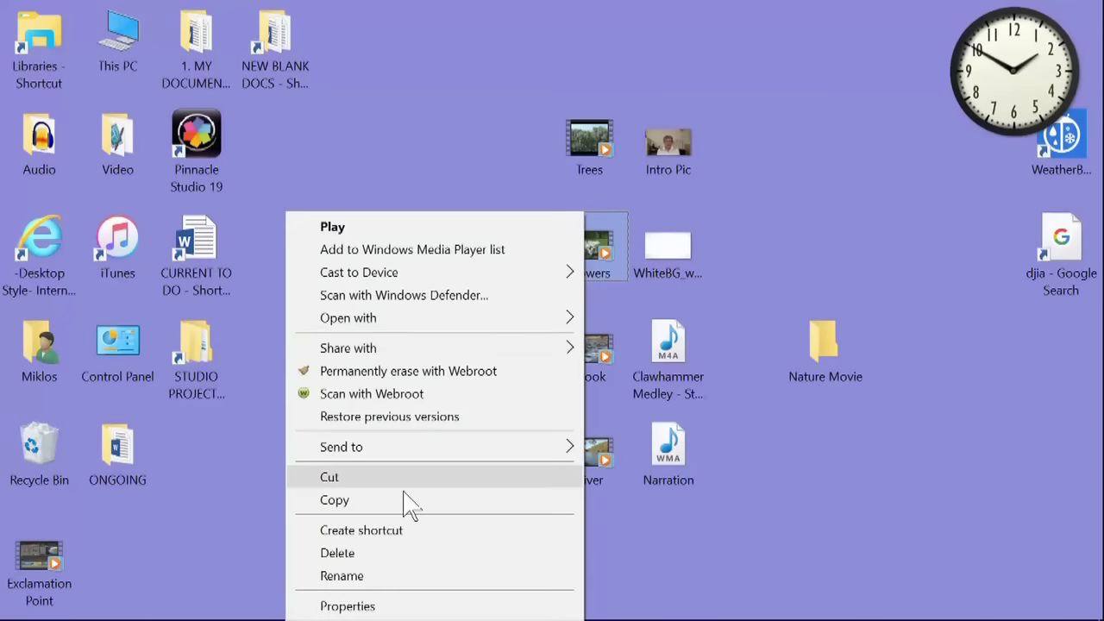
click(388, 575)
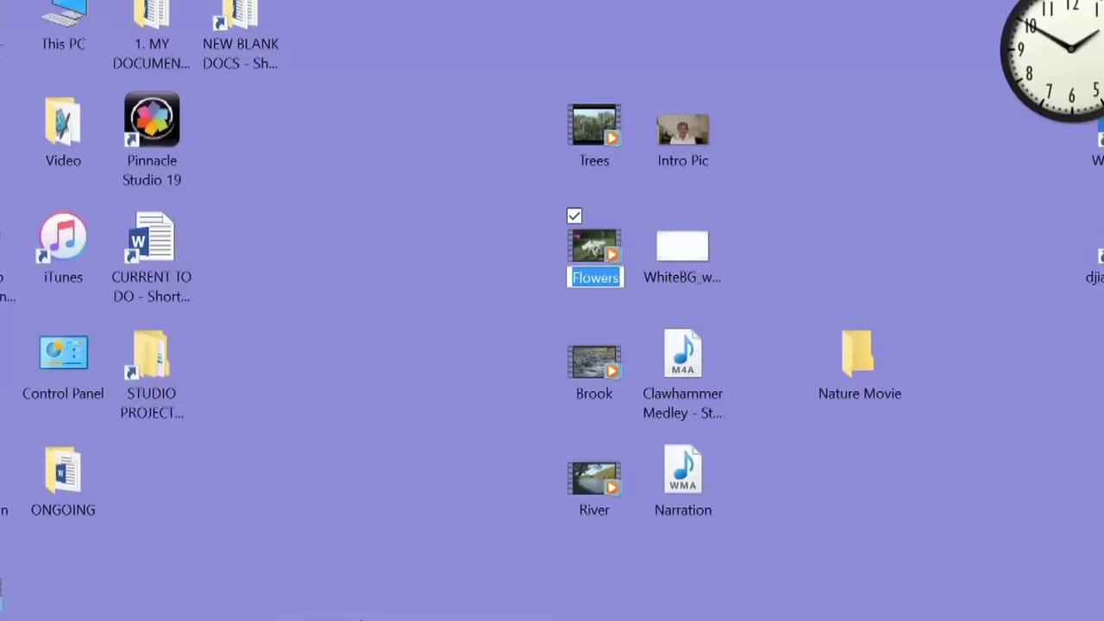
text(Flower)
key(Return)
click(397, 438)
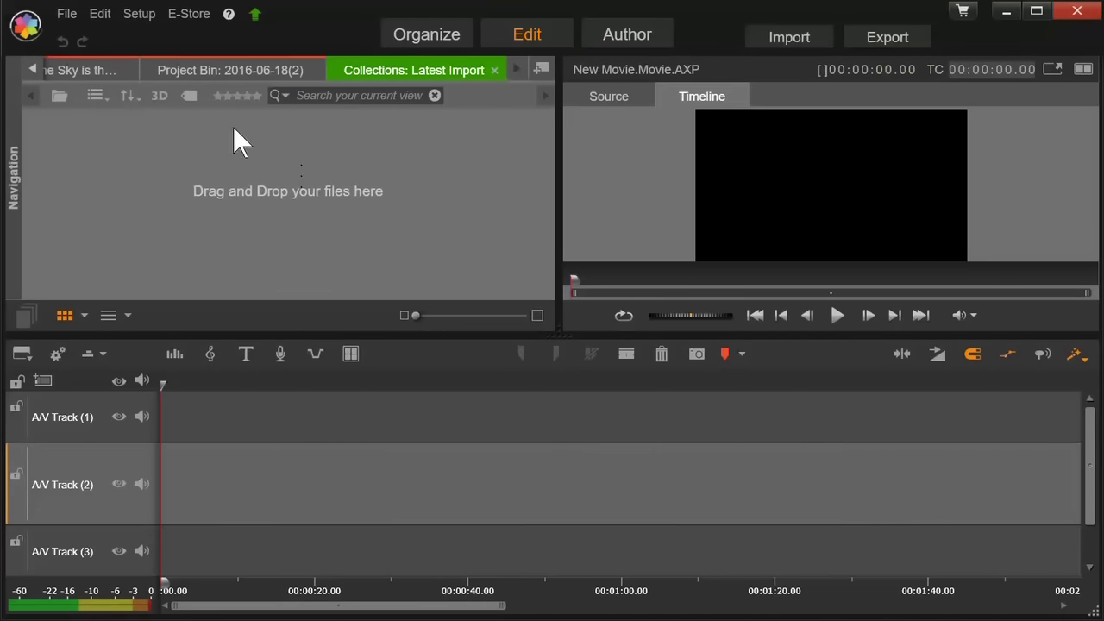
Import all eight media files from the Desktop folder, including the four video clips, narration, music and pictures
click(67, 14)
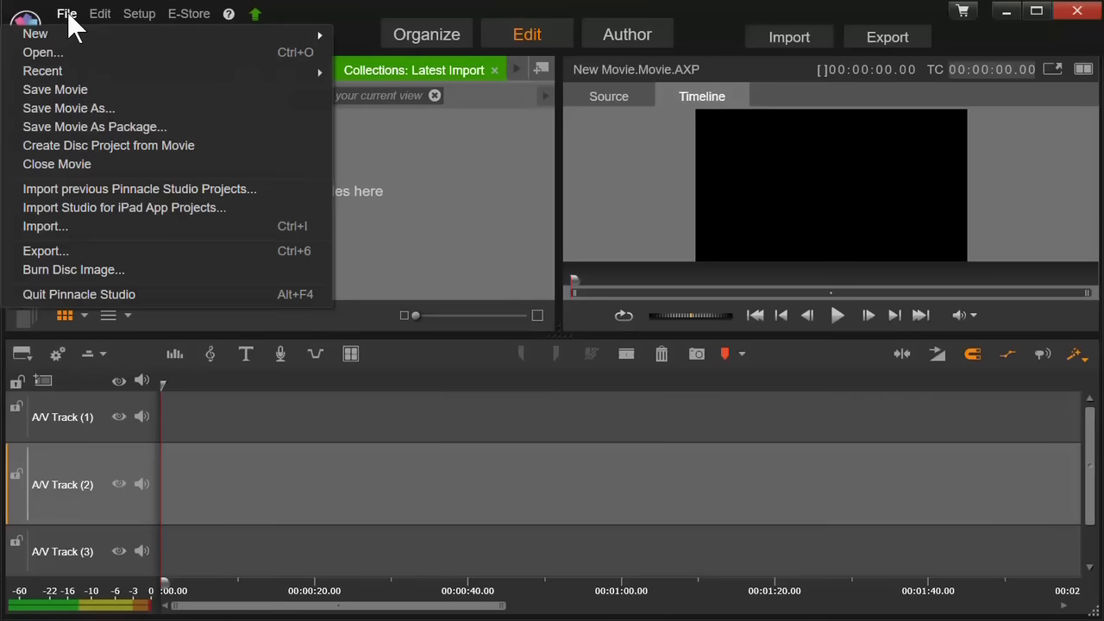
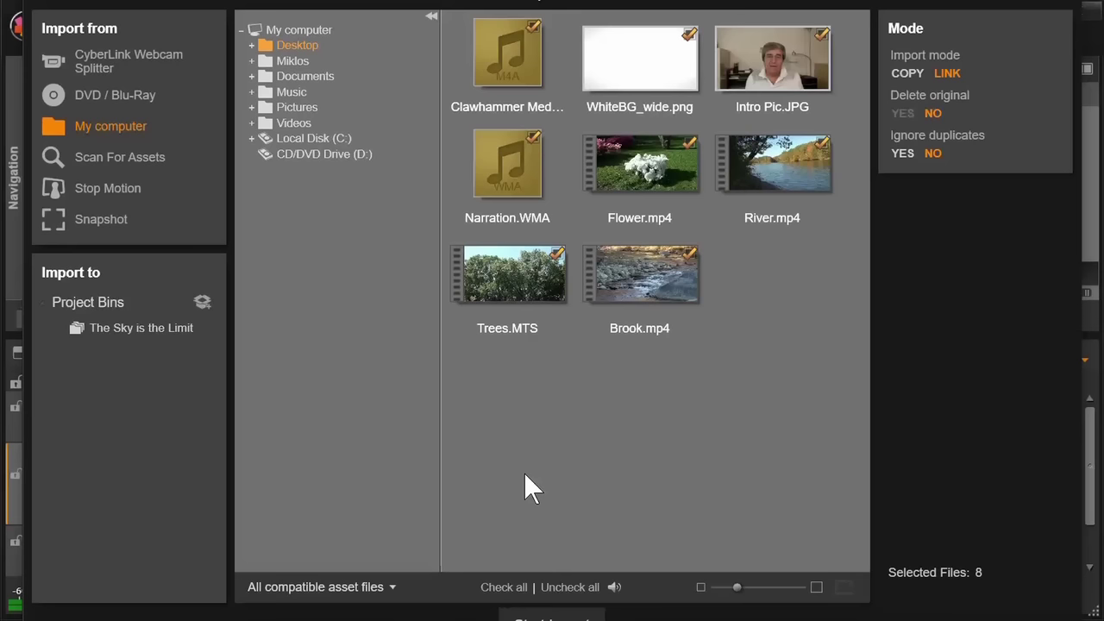
click(566, 617)
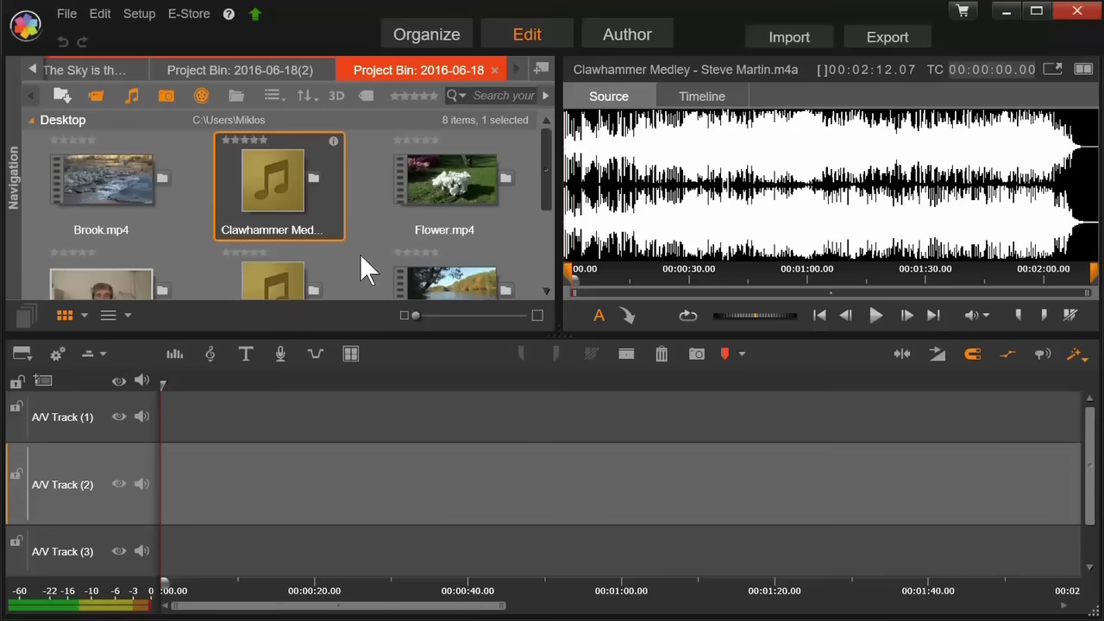
Look through the Effects, Transitions and Latest Import contents in the library organizer, and return to editing the movie
click(412, 39)
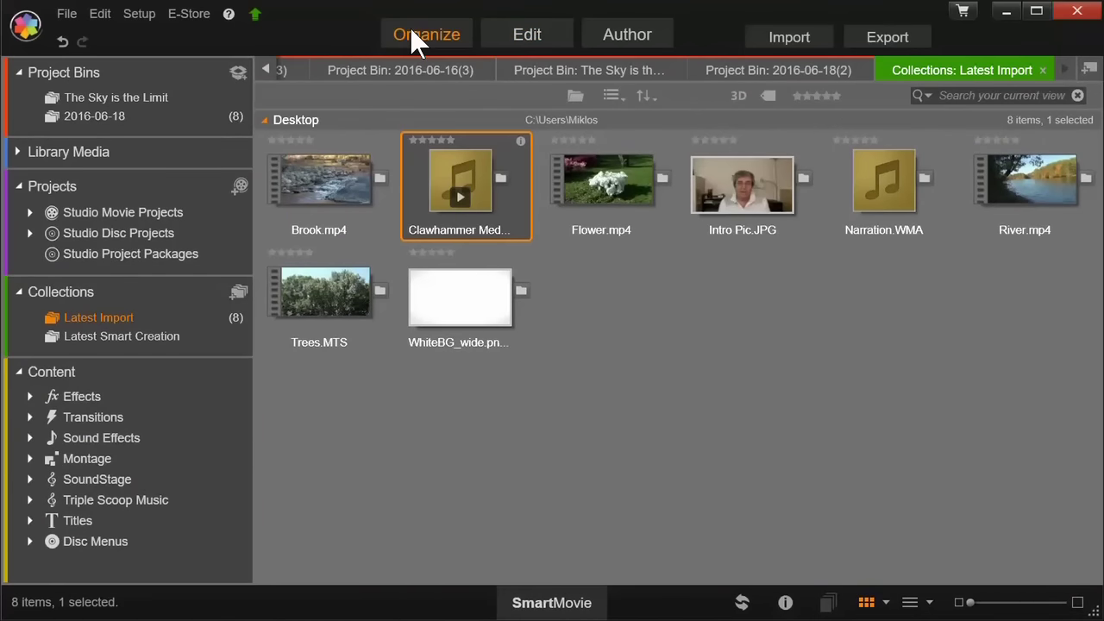
click(84, 396)
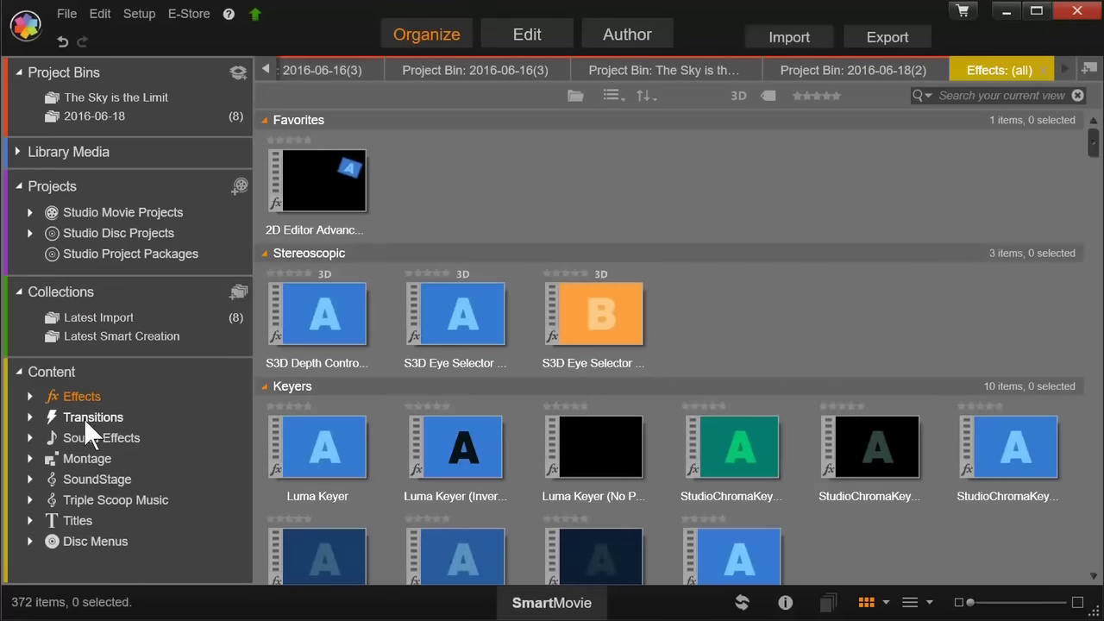
click(90, 419)
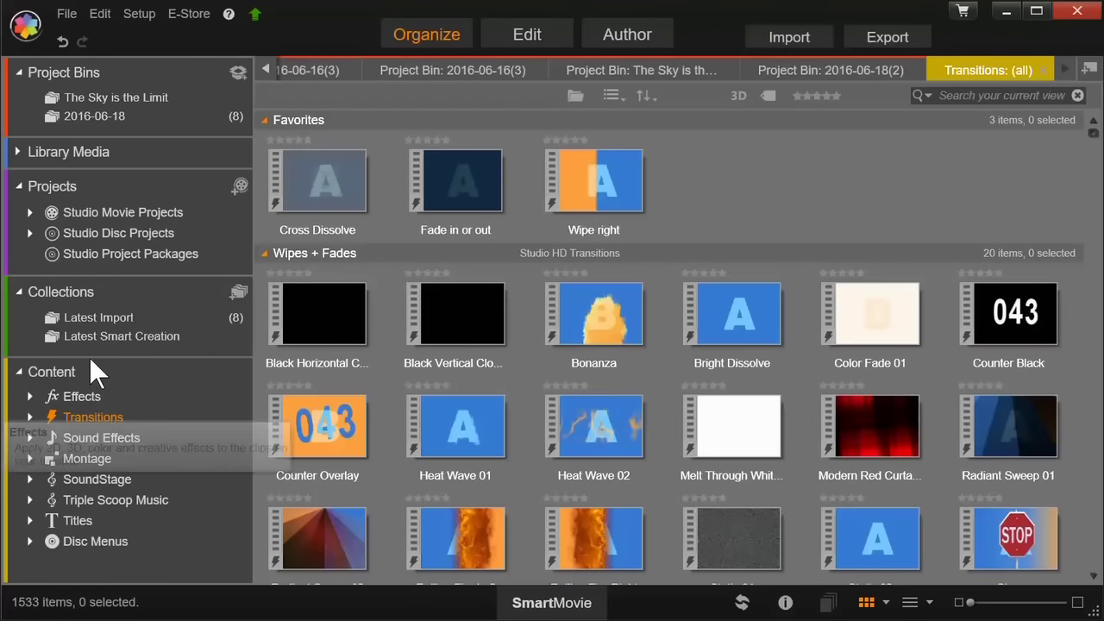
click(95, 315)
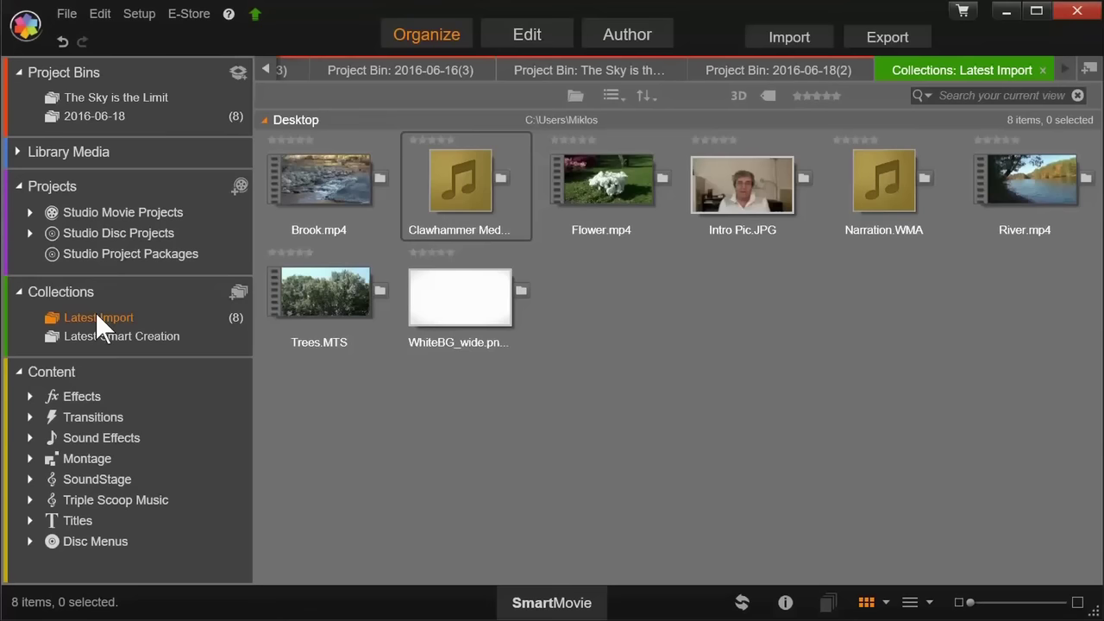
click(512, 38)
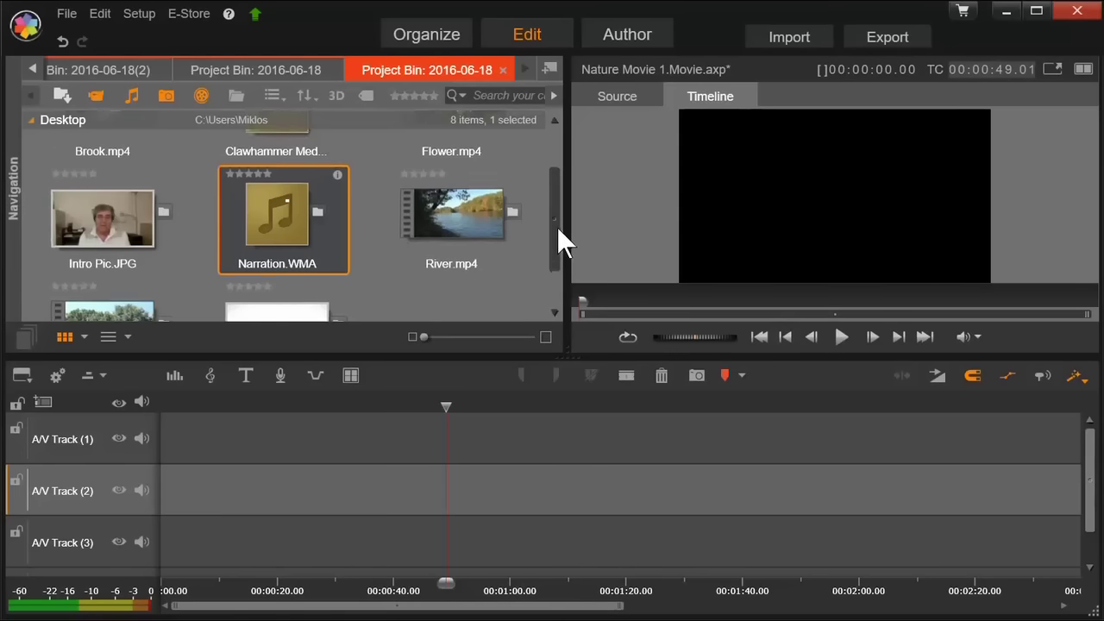
Place the Trees, Flower, Brook and River clips one after another on A/V Track (2), starting at the beginning of the timeline
drag(556, 225, 556, 257)
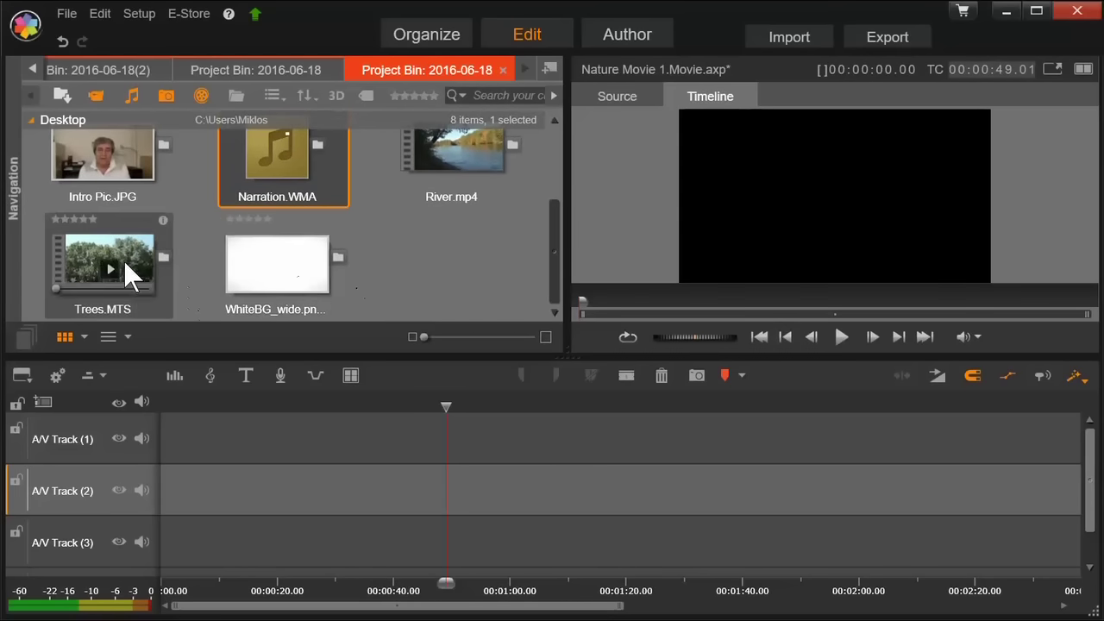
drag(136, 261, 176, 483)
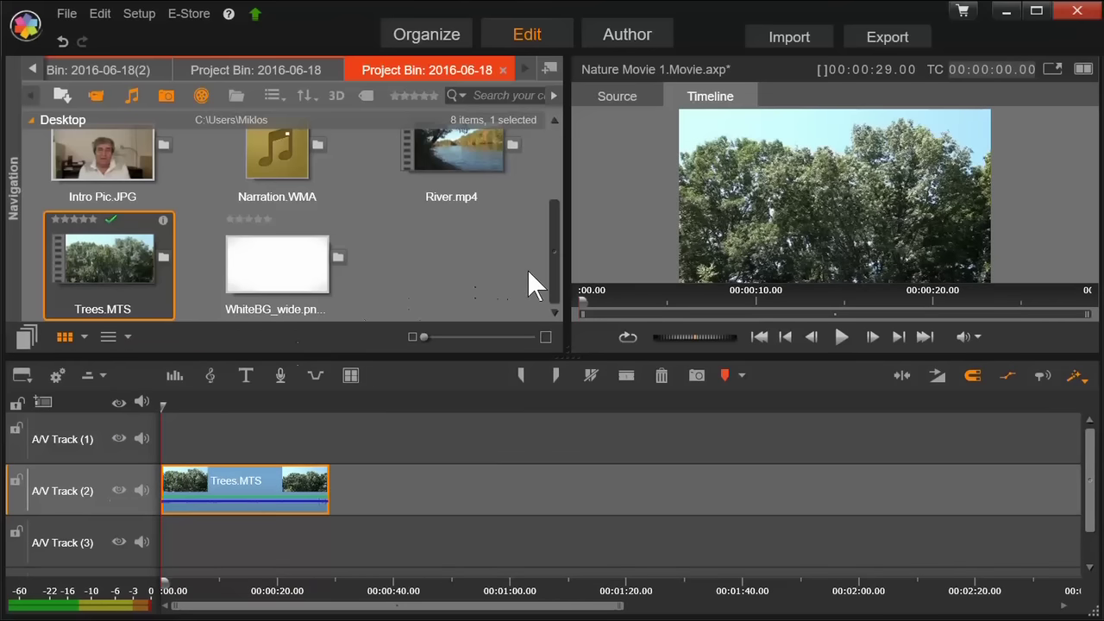
drag(556, 268, 554, 105)
drag(481, 165, 336, 481)
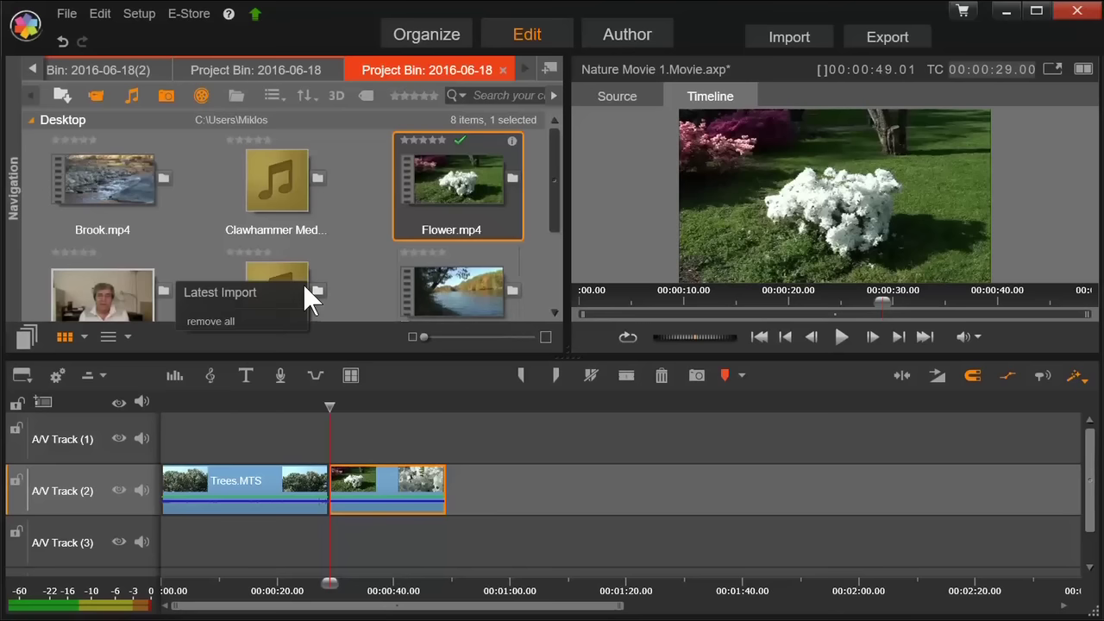
drag(132, 164, 443, 472)
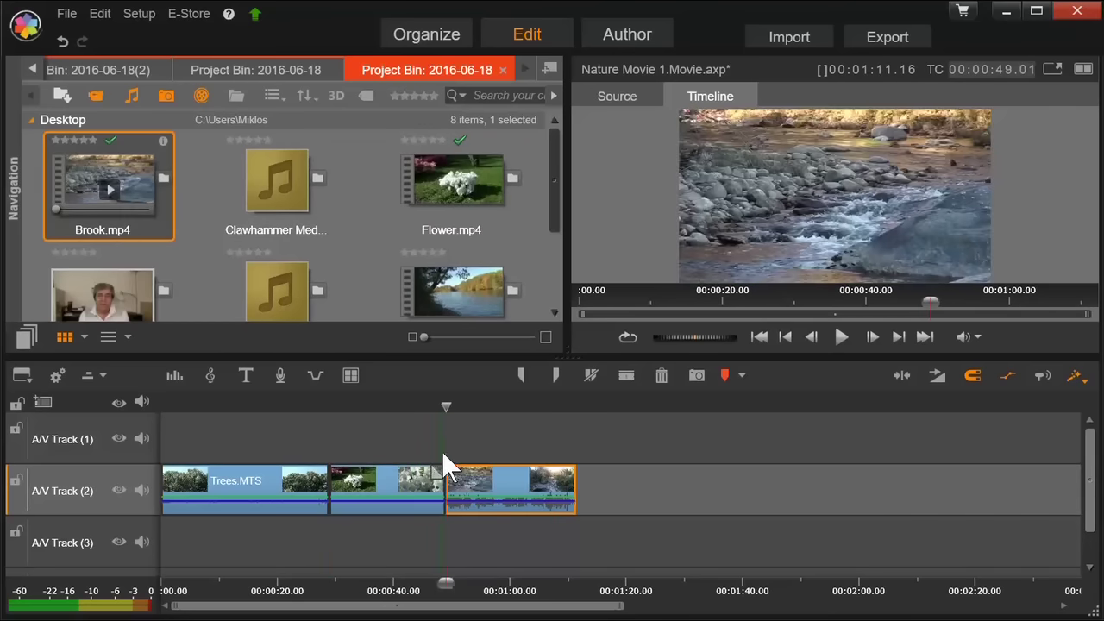
drag(486, 277, 589, 493)
Add the Clawhammer Medley music at the start of A/V Track (3) and place Narration.WMA directly behind it
drag(281, 183, 184, 513)
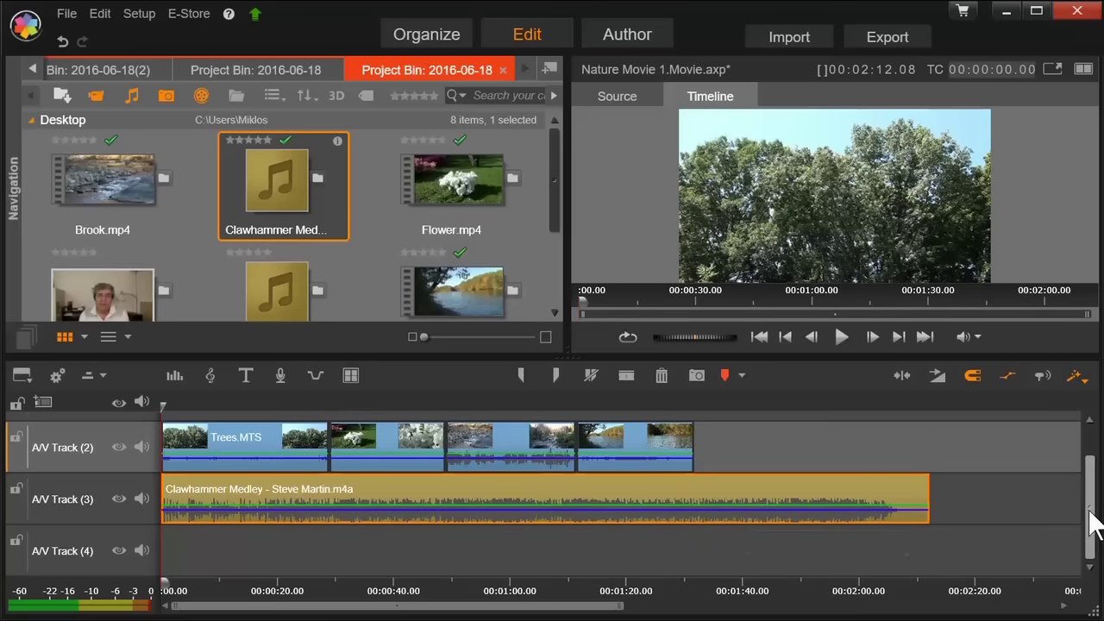
drag(1091, 522, 1092, 510)
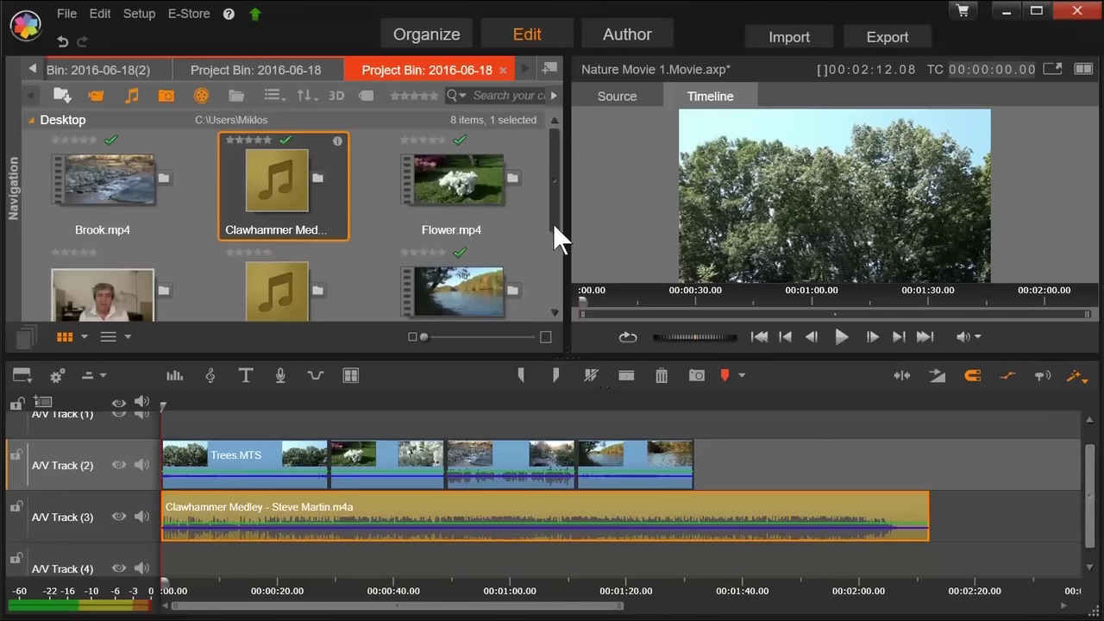
drag(552, 200, 554, 240)
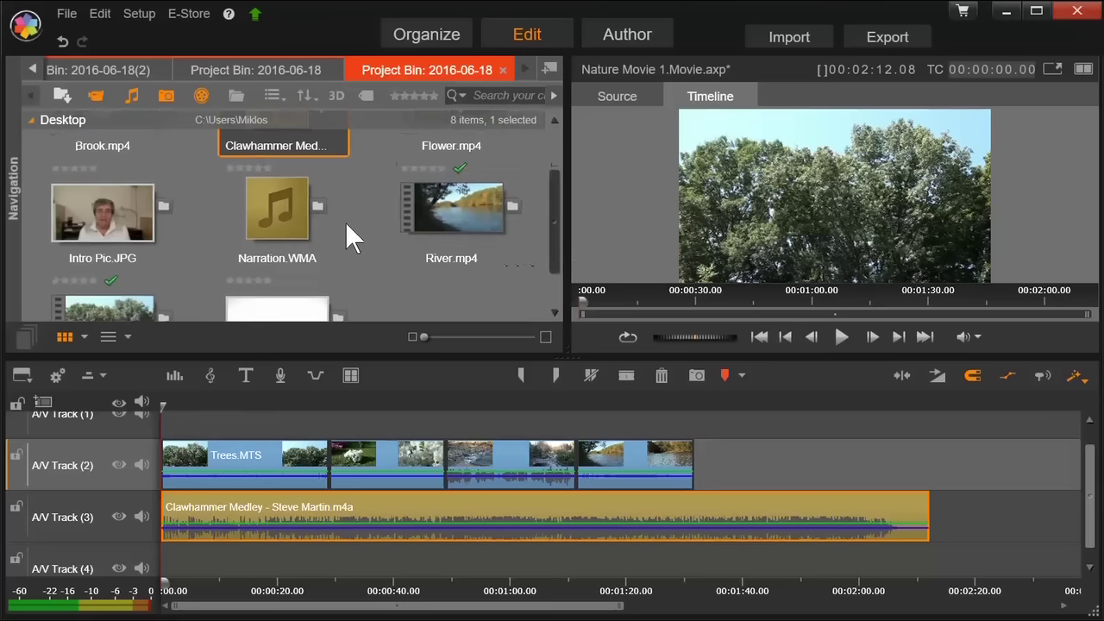
drag(293, 207, 943, 524)
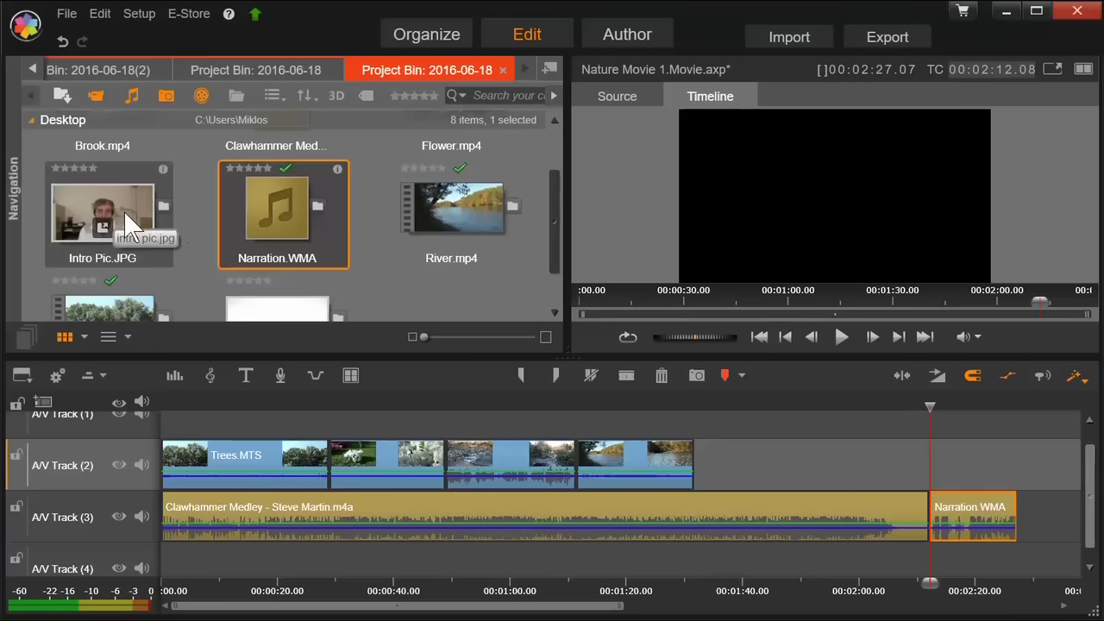
Move the playhead to the start of the movie and send Intro Pic.JPG to the timeline
click(758, 336)
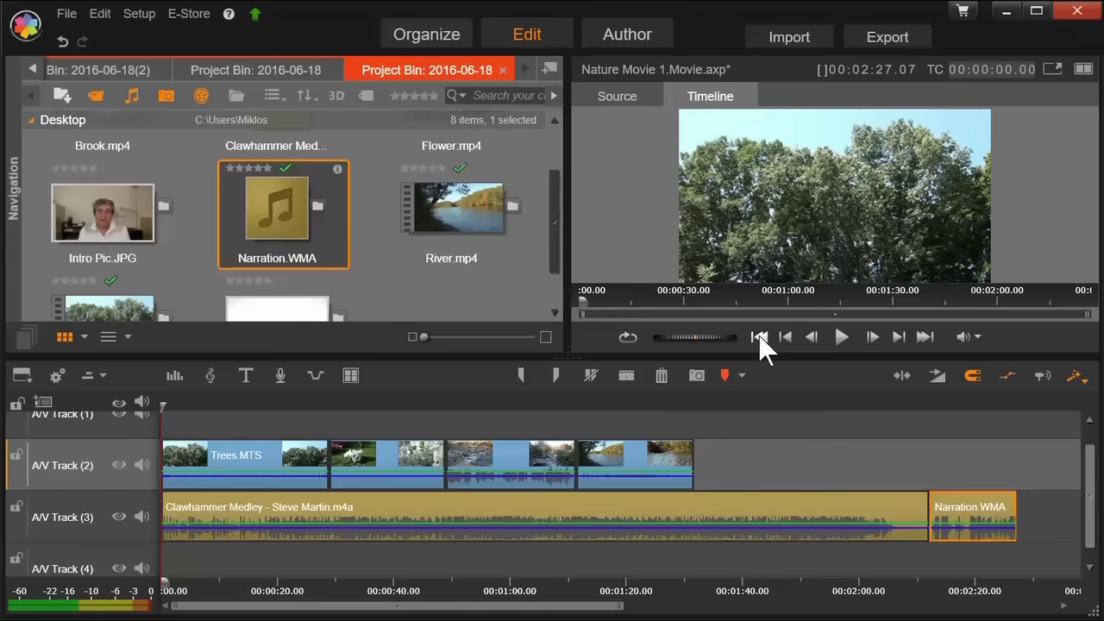
right_click(144, 190)
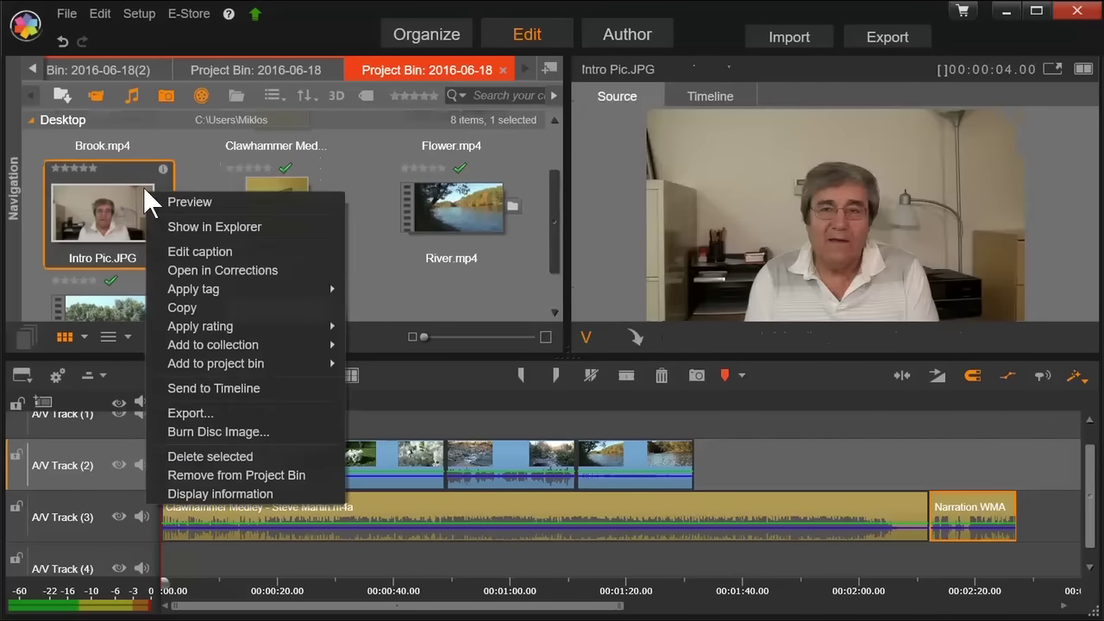
click(208, 387)
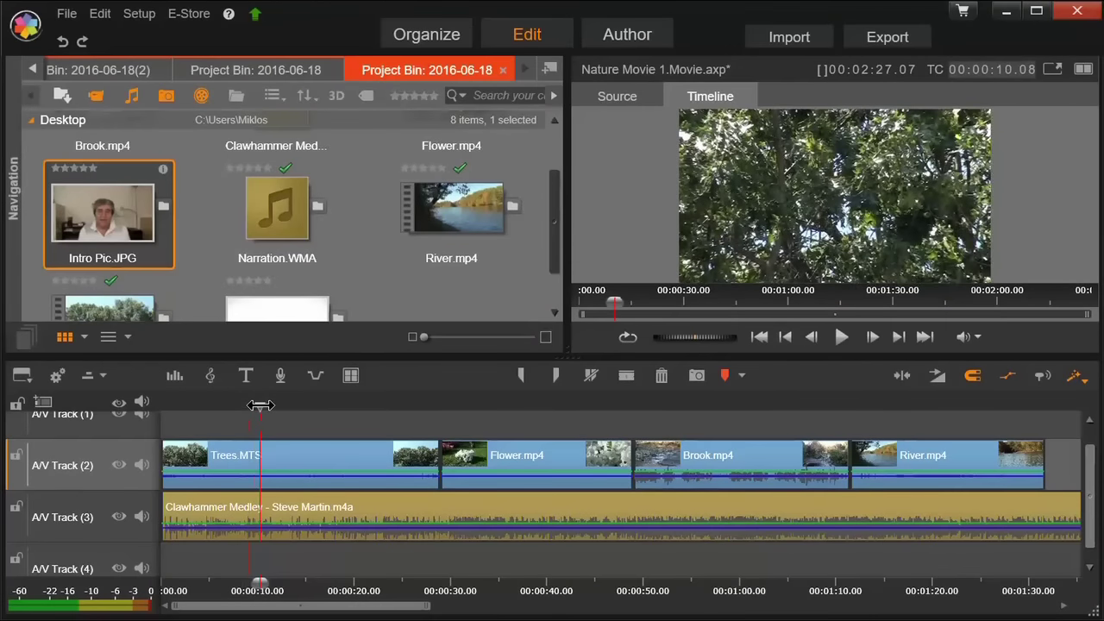
Trim the beginning of the Trees clip to the playhead at 00:00:09.05, and undo the trim
drag(261, 406, 249, 405)
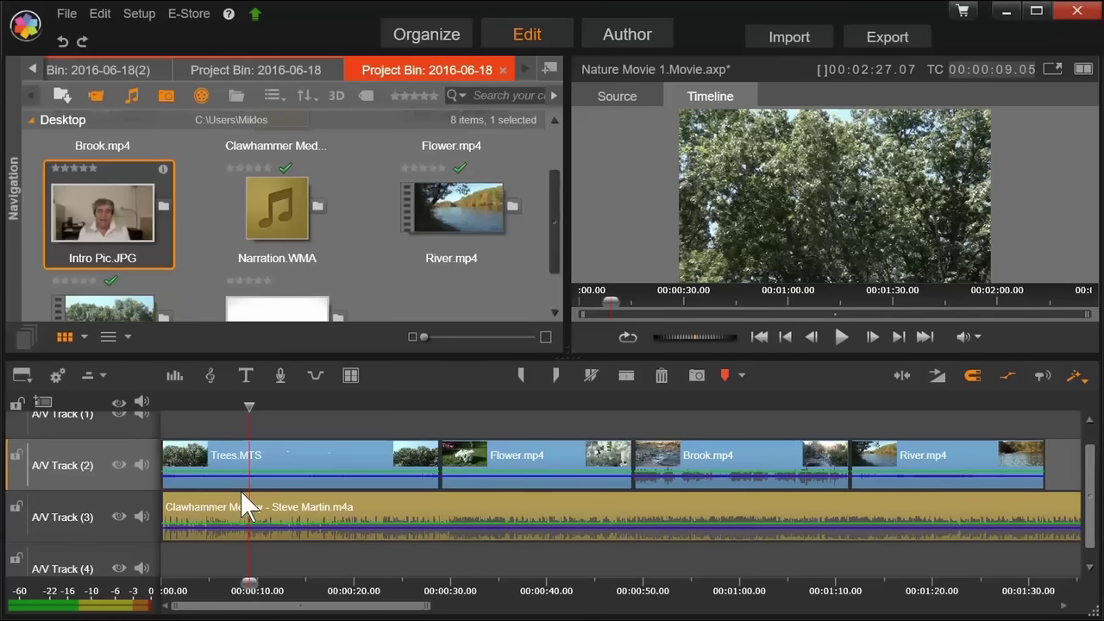
drag(164, 479, 247, 483)
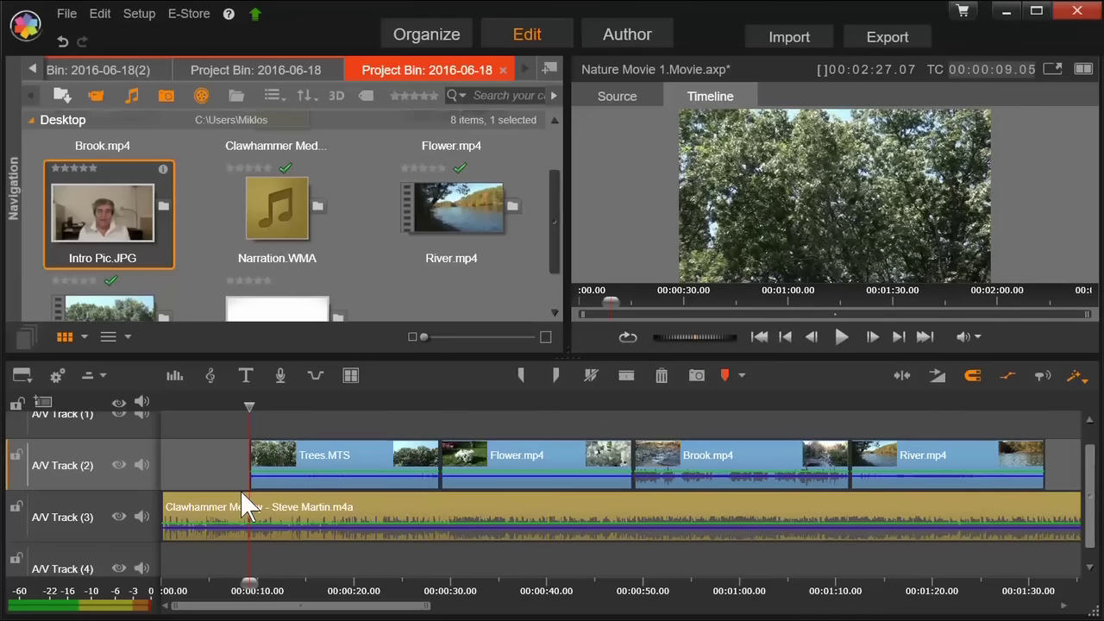
key(ctrl+z)
Split the clips at 00:00:15.06 and delete the first part of the Trees clip
drag(250, 406, 267, 406)
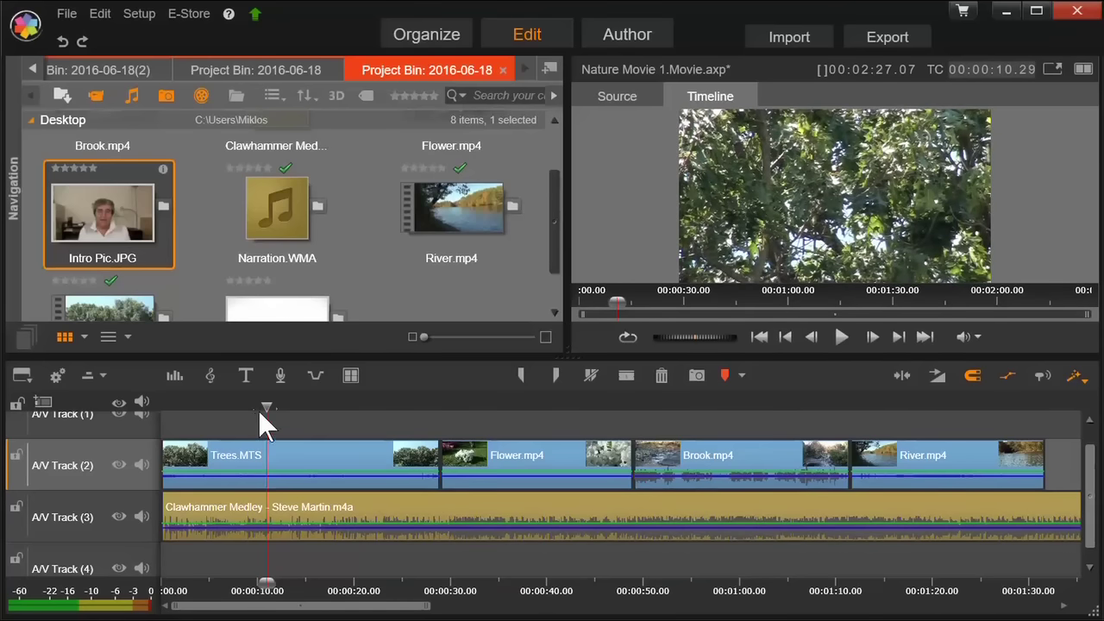
key(space)
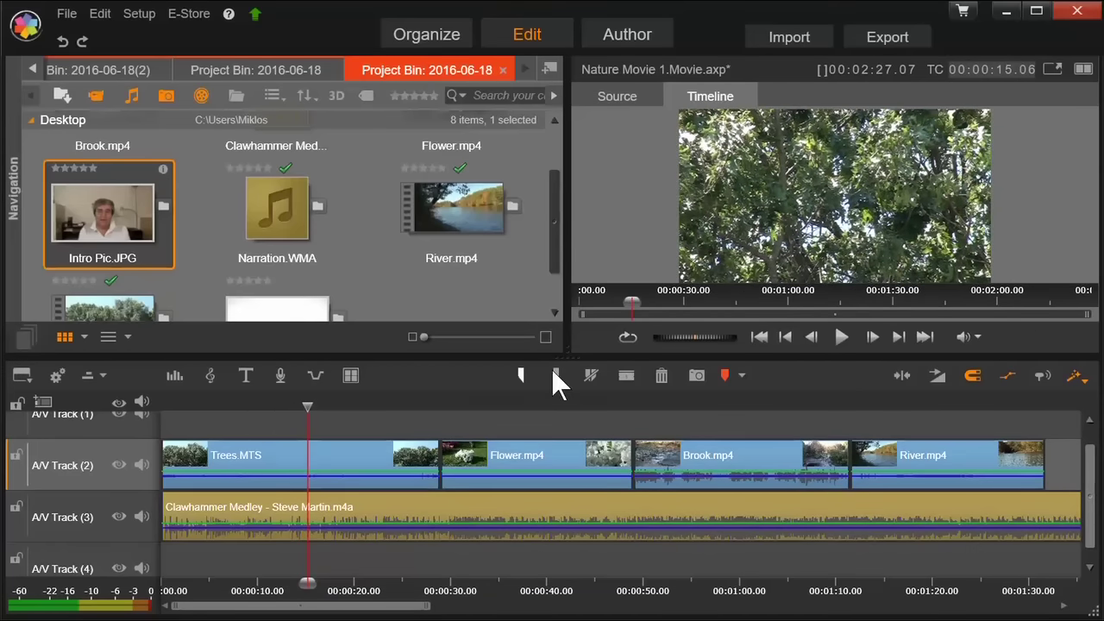
click(625, 376)
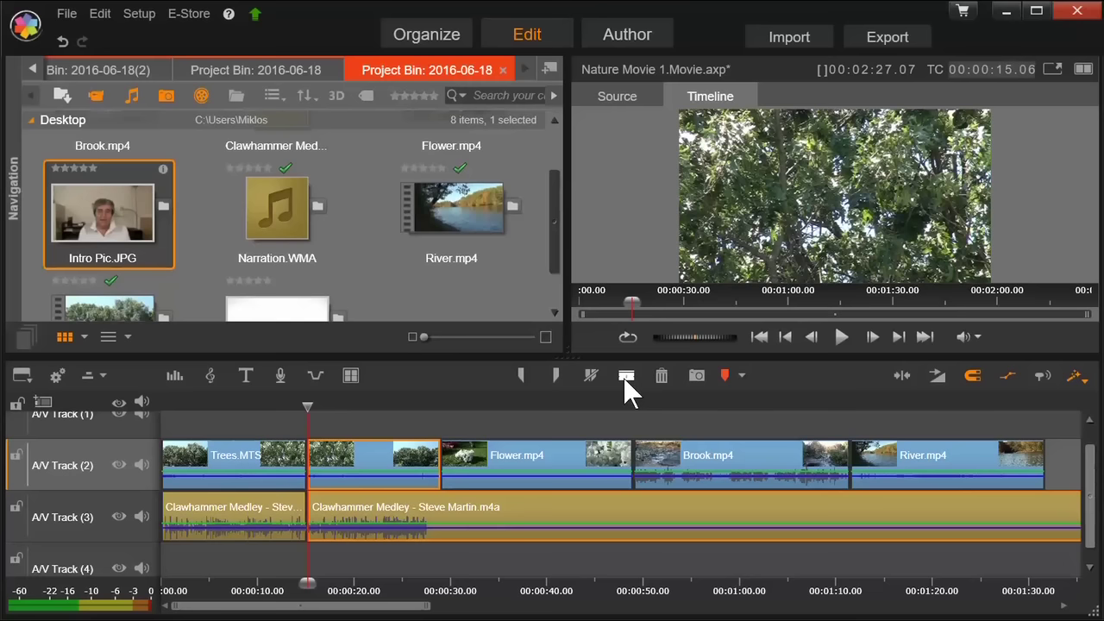
click(248, 459)
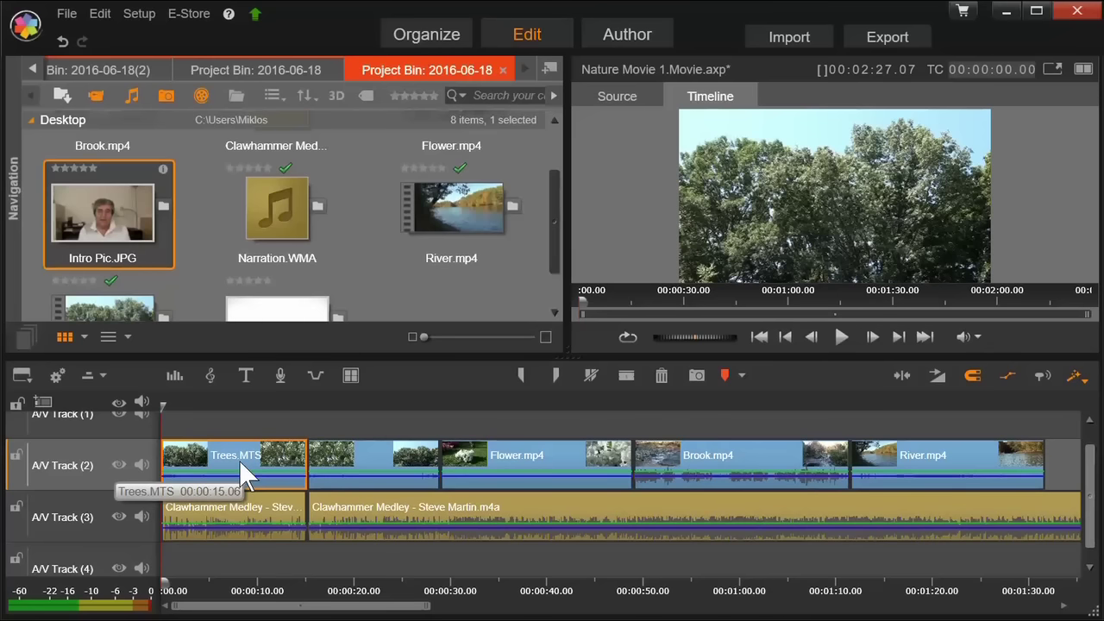
key(Delete)
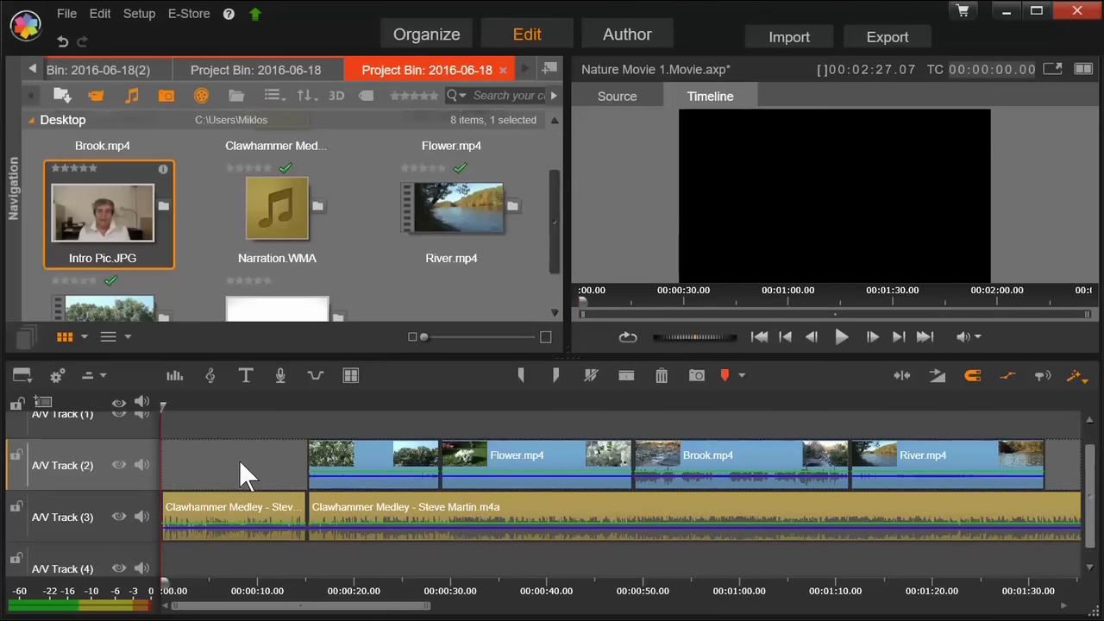
Try to close the gap on A/V Track (2) by shifting clips earlier, singly and as a group of four, and undo the moves
drag(362, 466, 216, 487)
drag(540, 485, 399, 495)
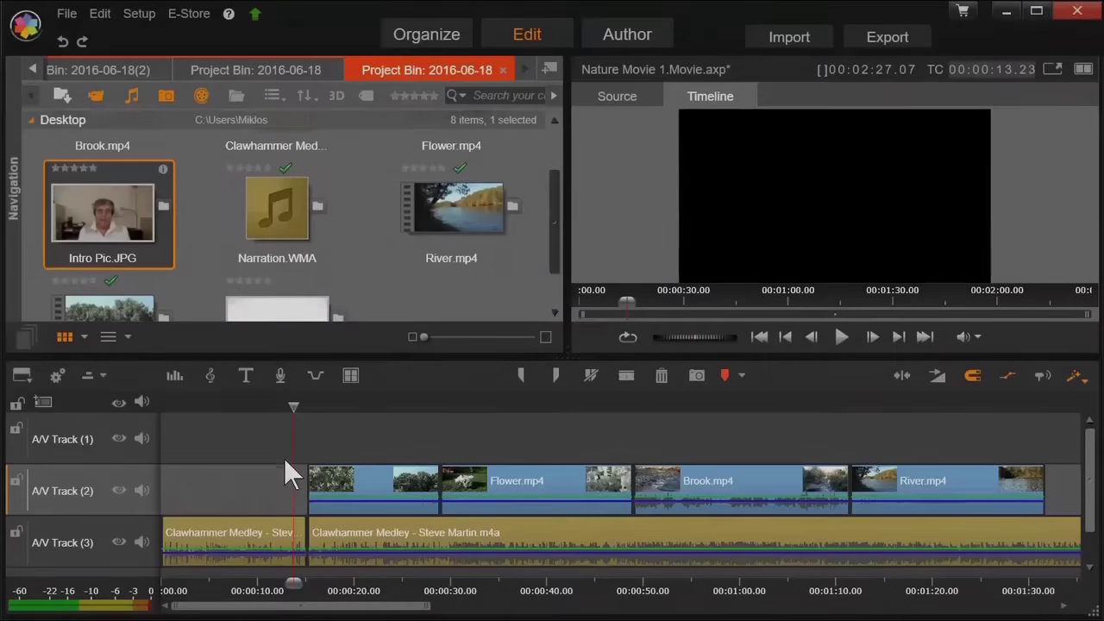
drag(284, 458, 914, 495)
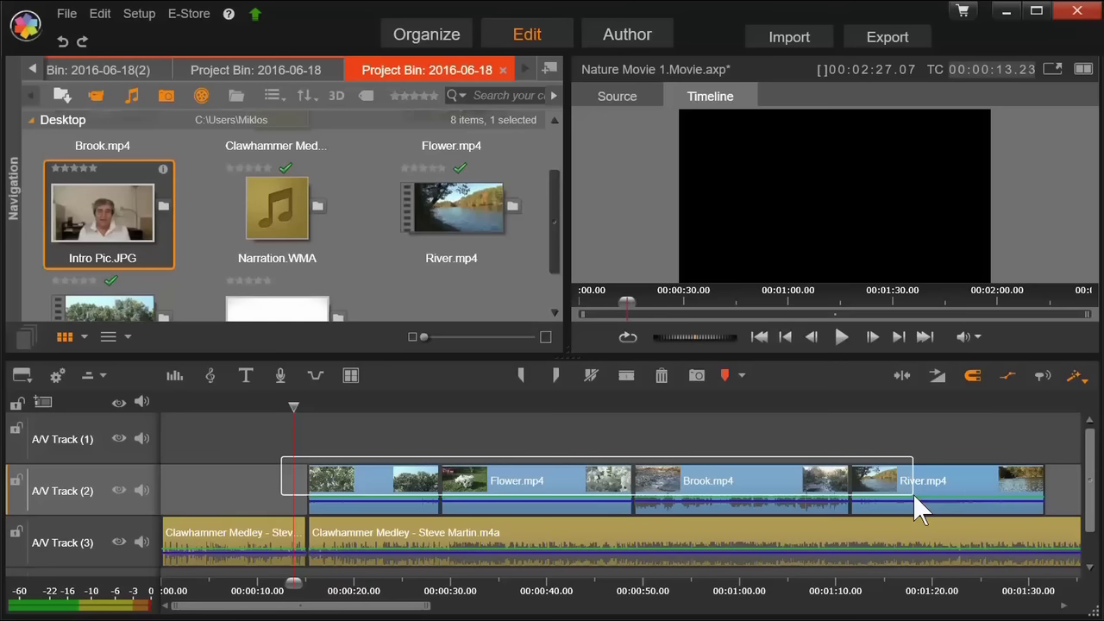
drag(913, 493, 913, 493)
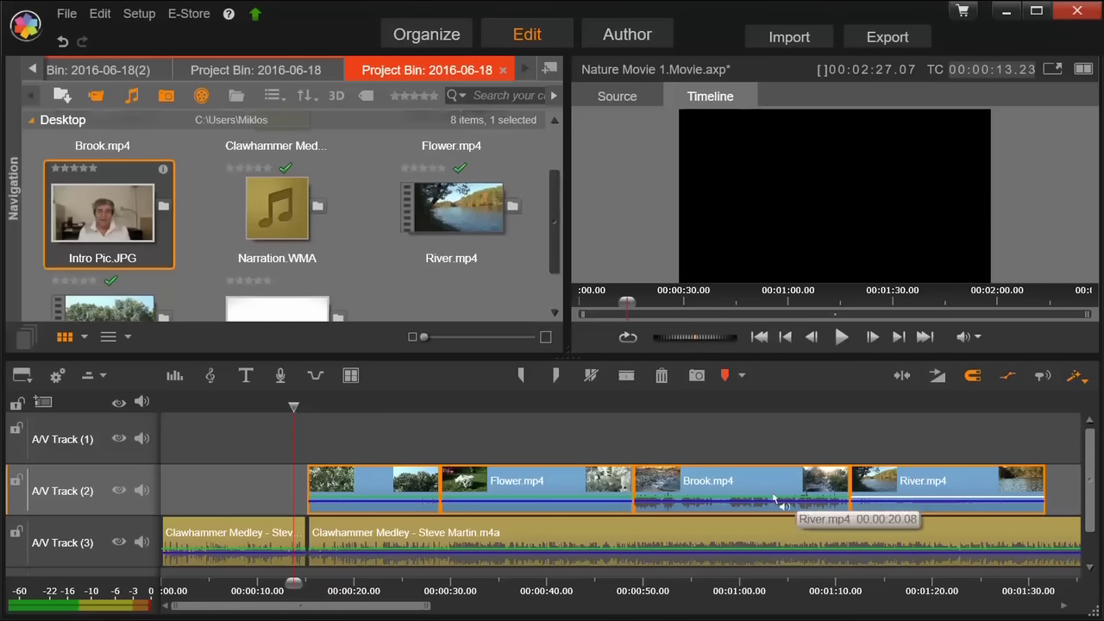
drag(479, 480, 325, 488)
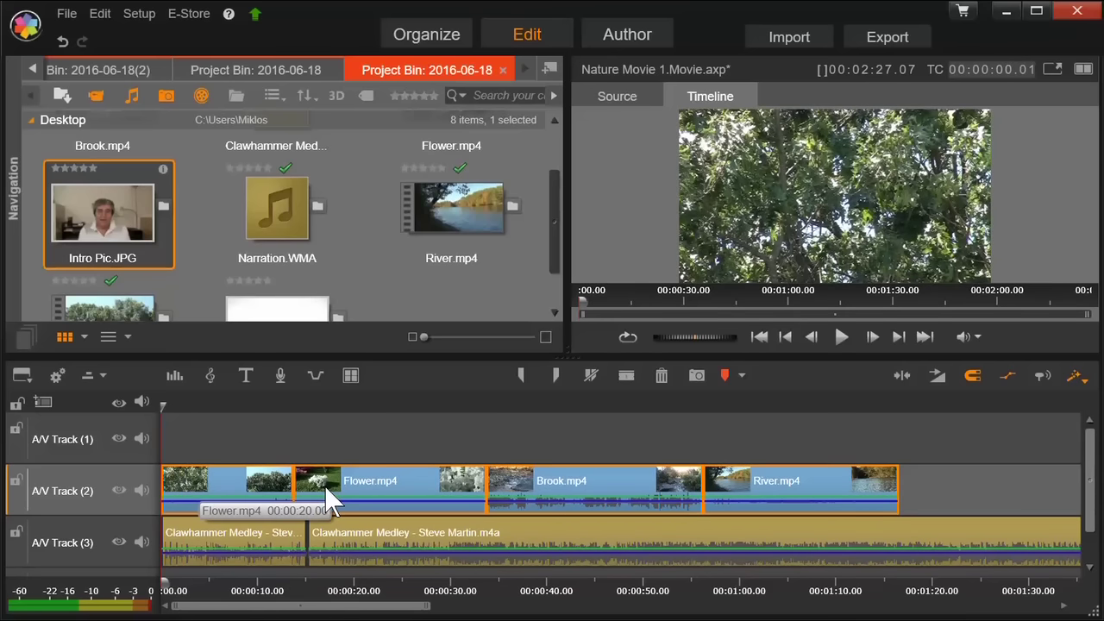
key(ctrl+z)
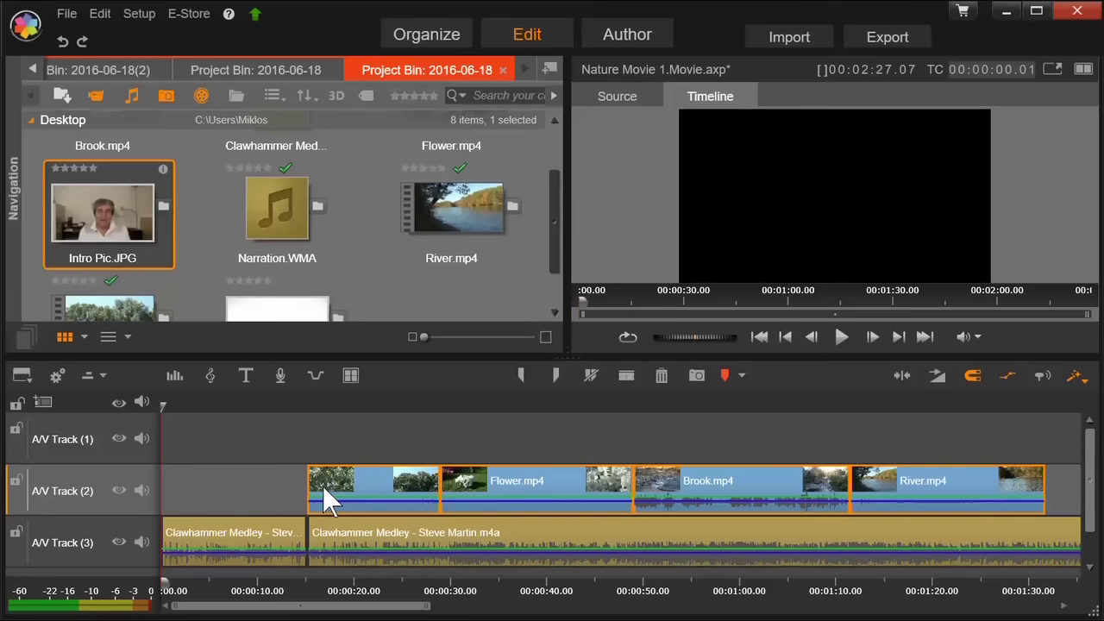
click(322, 485)
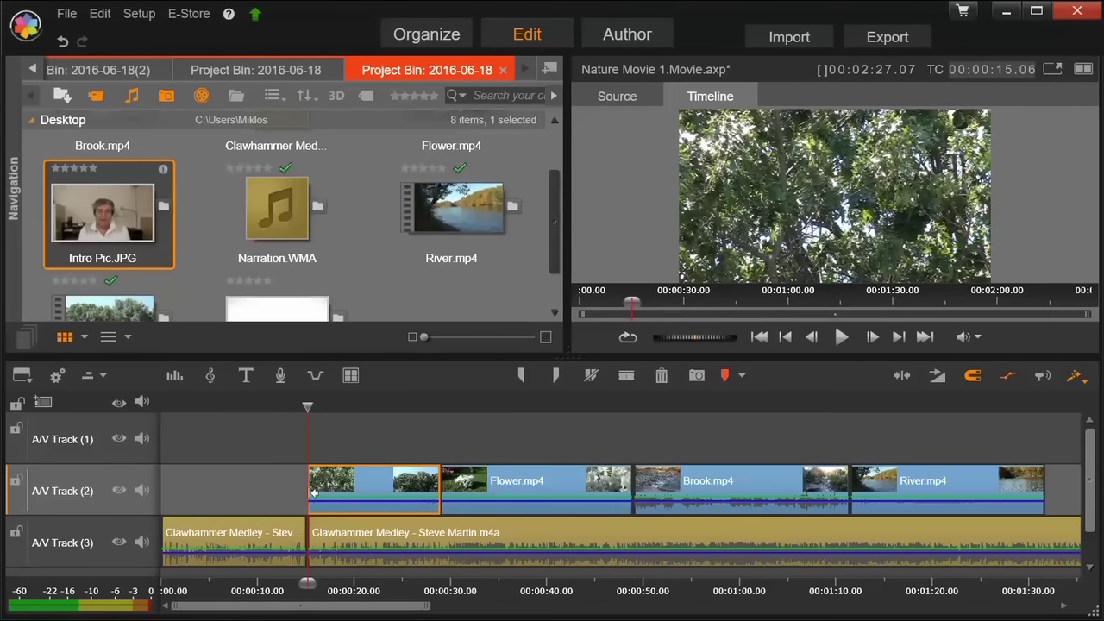
Close the gap before the remaining Trees clip on A/V Track (2) with the Close Gap command, and deselect the clips
right_click(257, 498)
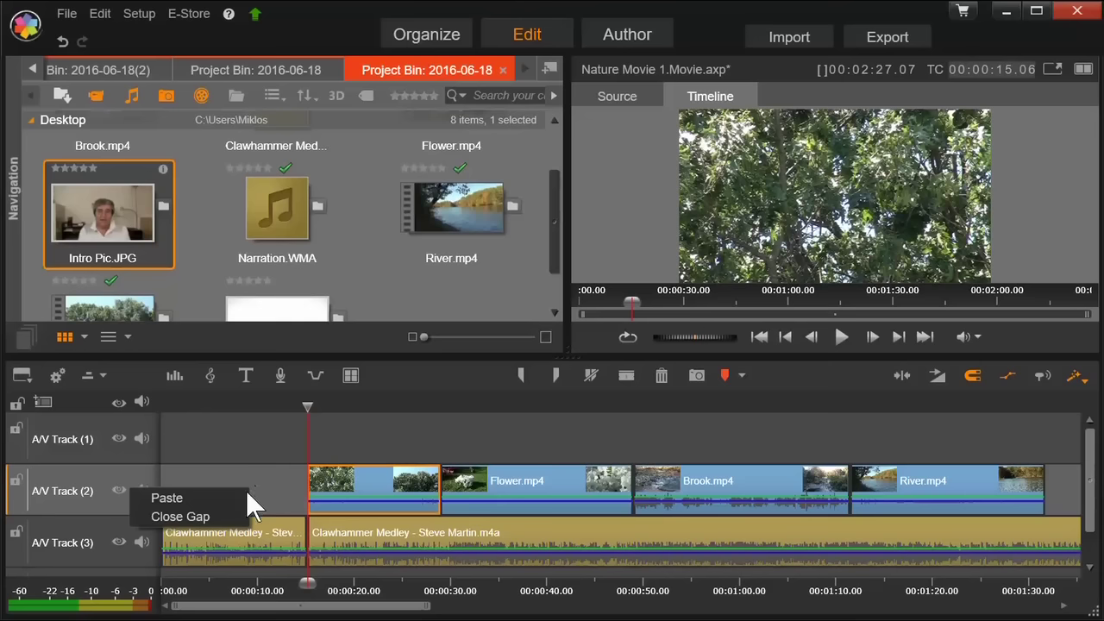
click(220, 517)
click(285, 440)
Split the clips at 00:00:17.16, delete the first part of the Flower clip, and close the gap it leaves on A/V Track (2)
drag(308, 405, 306, 407)
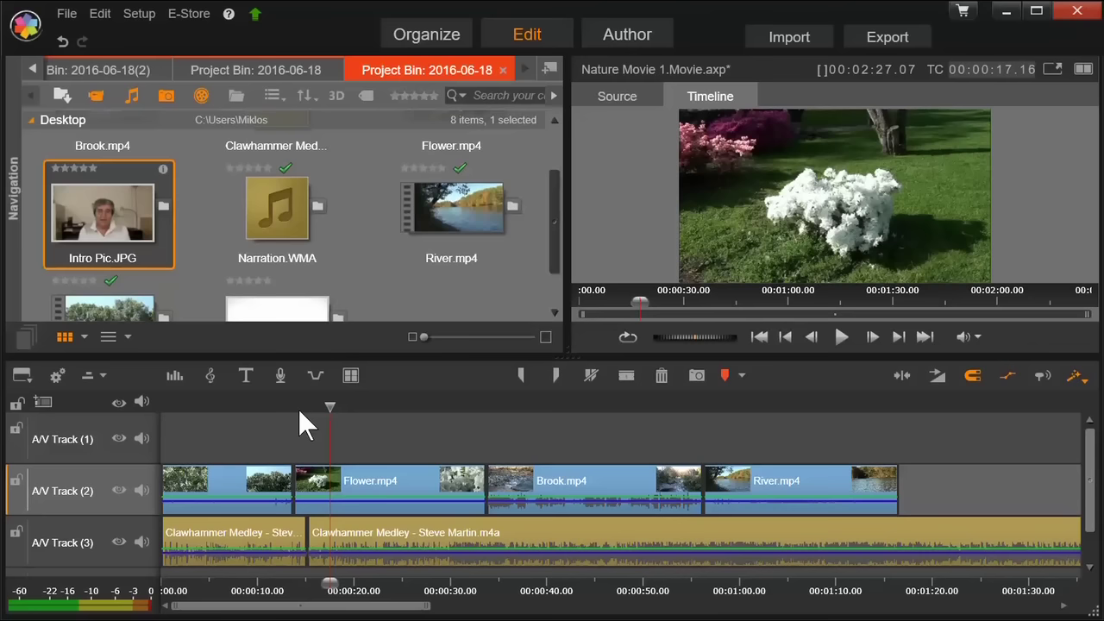
click(624, 375)
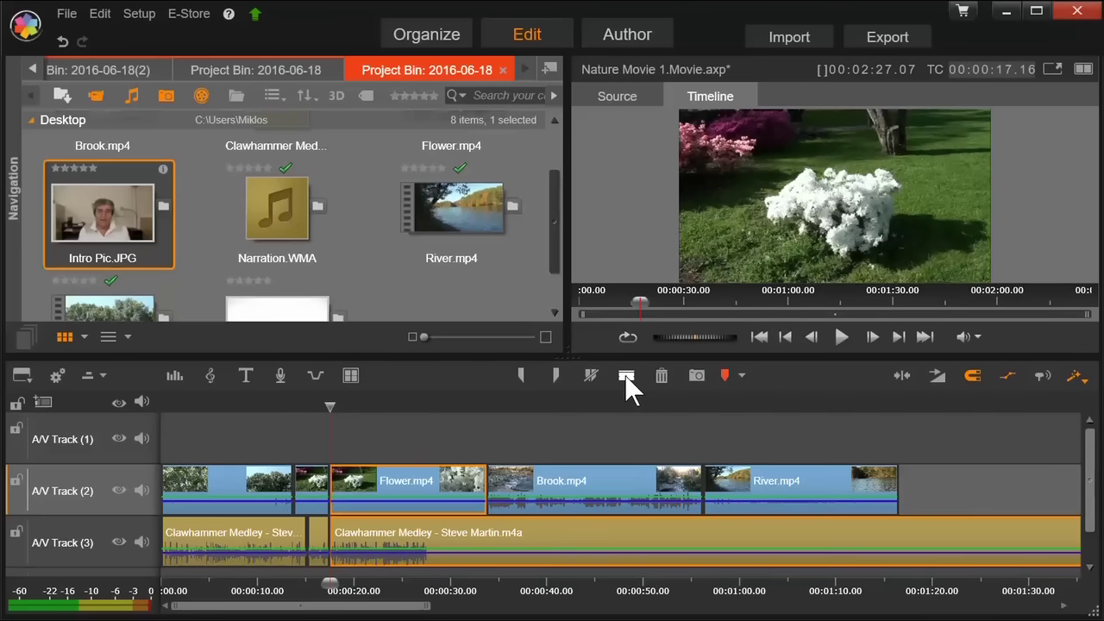
click(311, 489)
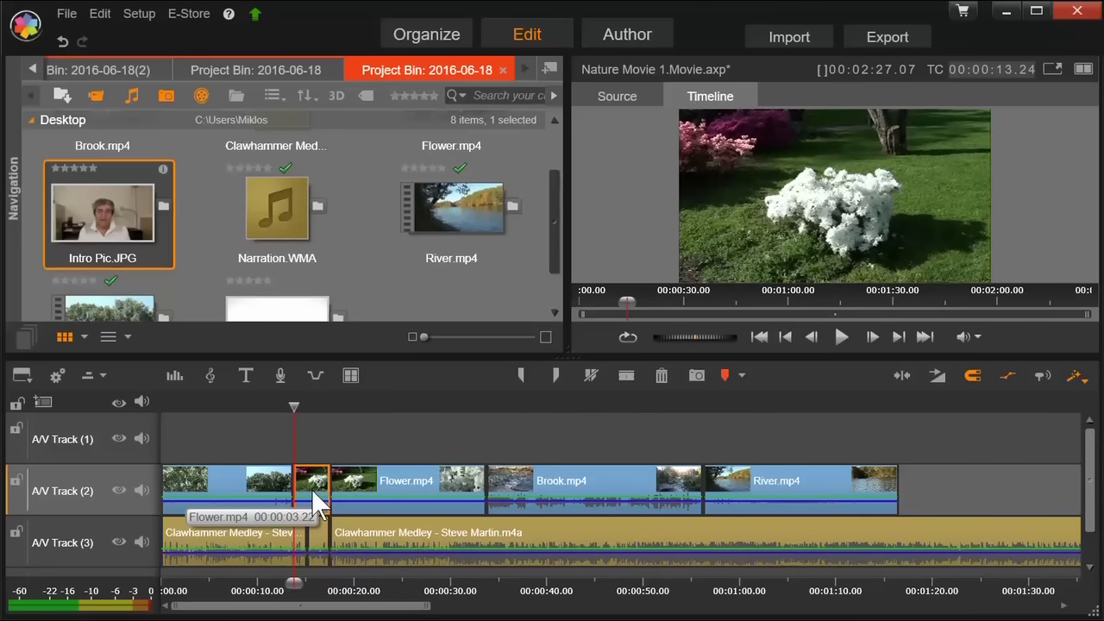
key(Delete)
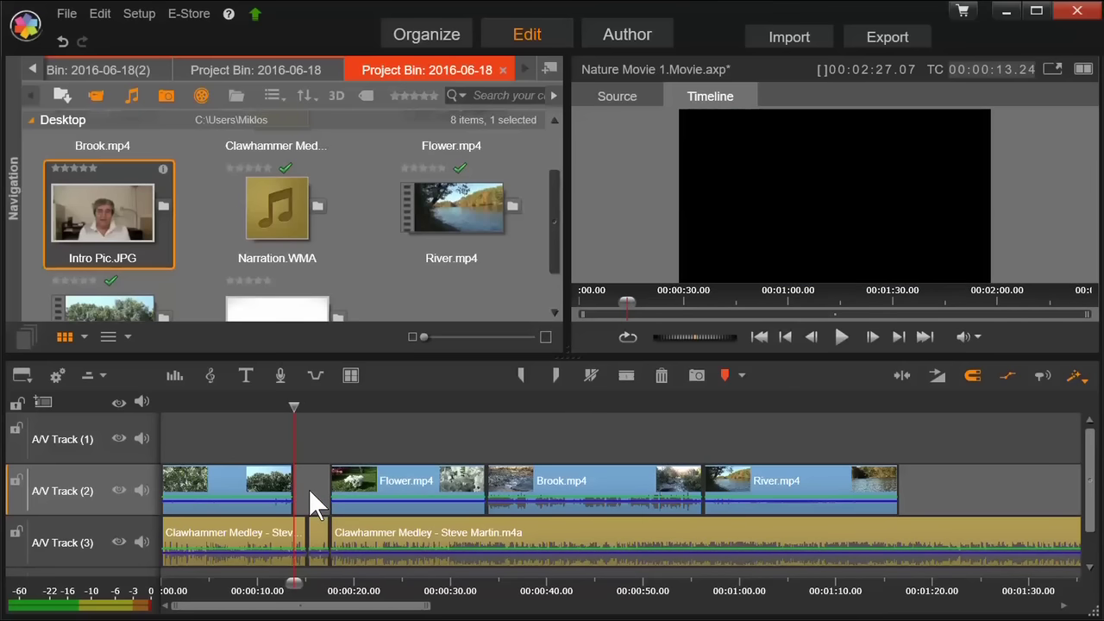
right_click(309, 489)
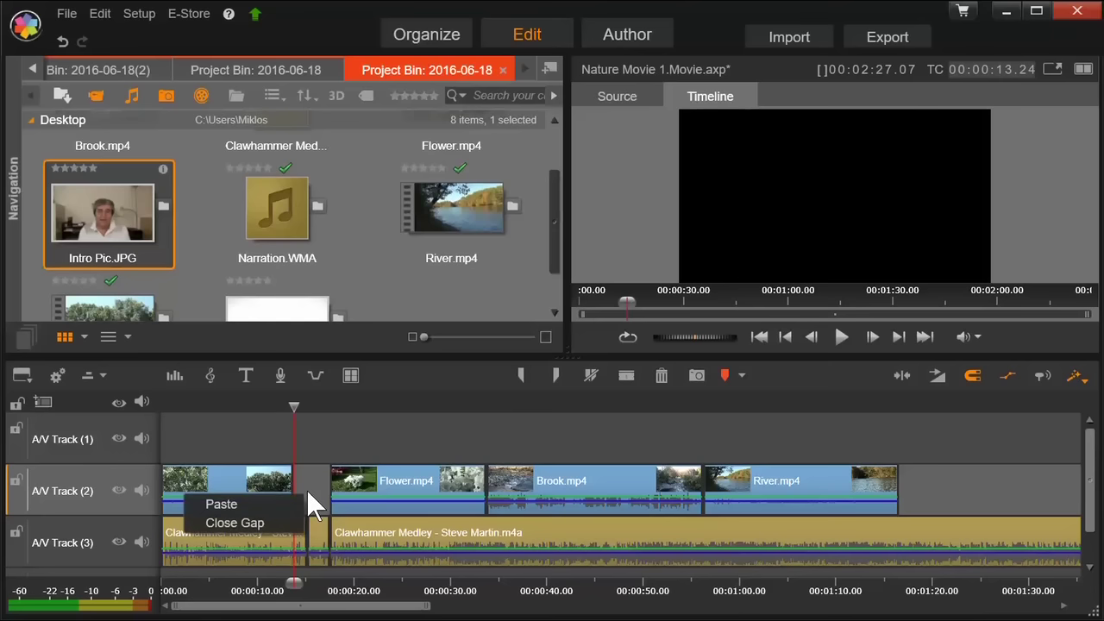
click(266, 522)
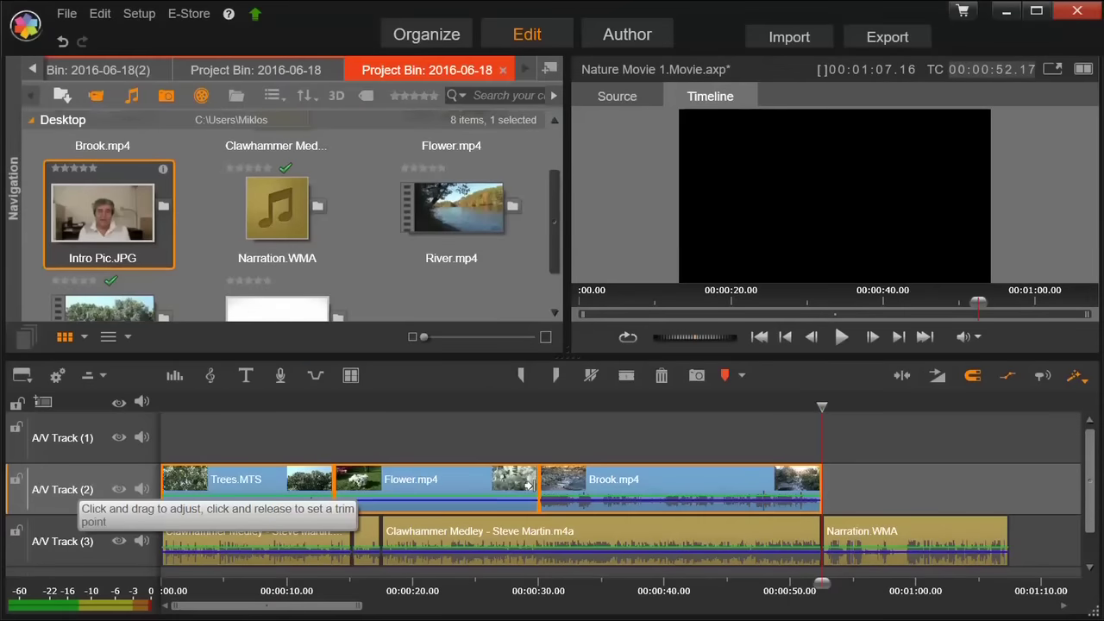
click(477, 469)
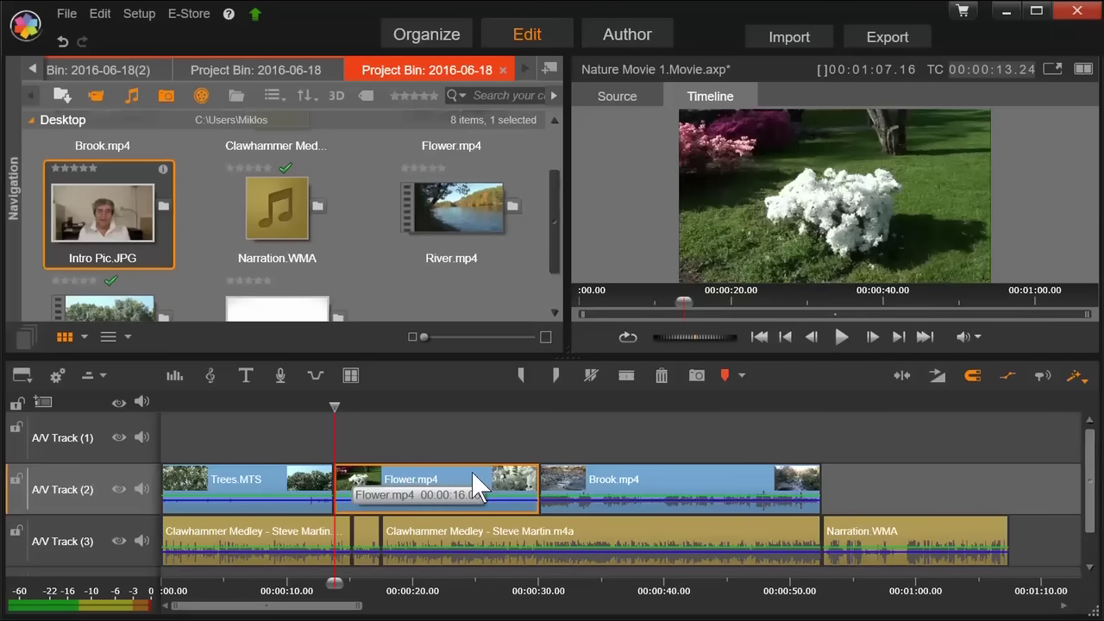
key(Delete)
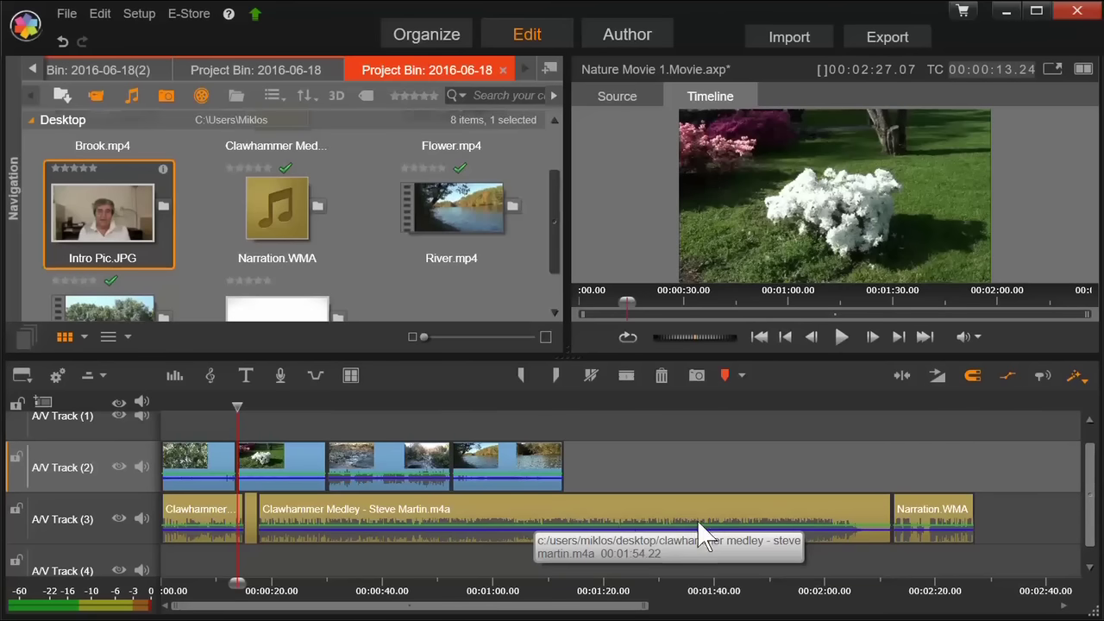
Cut off the Clawhammer Medley music after 00:00:52.17 and move the Narration clip against the end of the remaining music
click(510, 473)
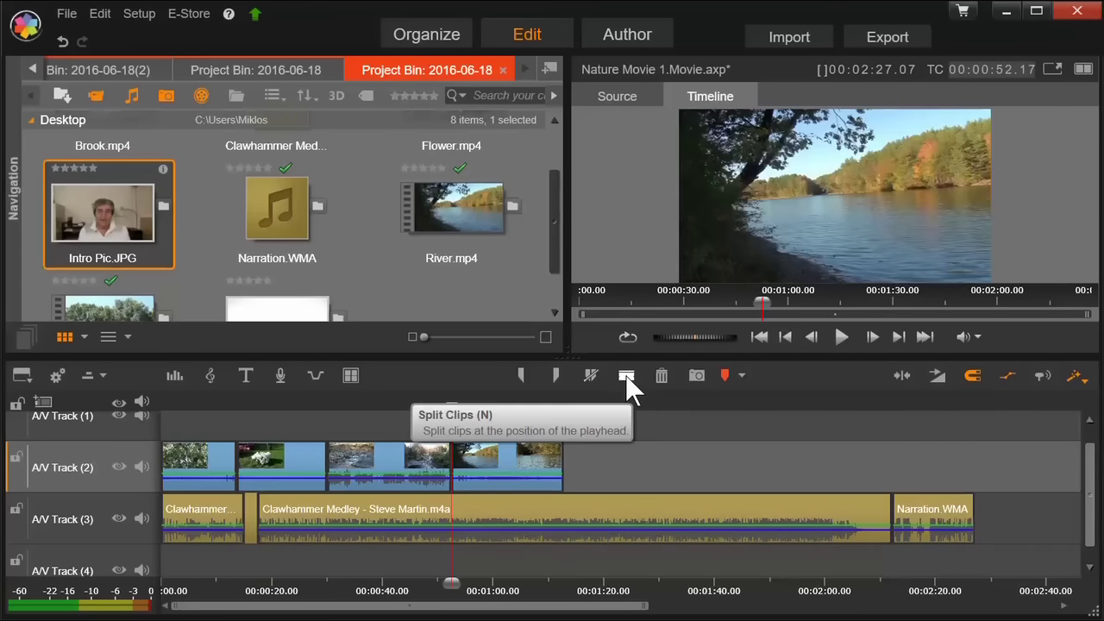
click(626, 376)
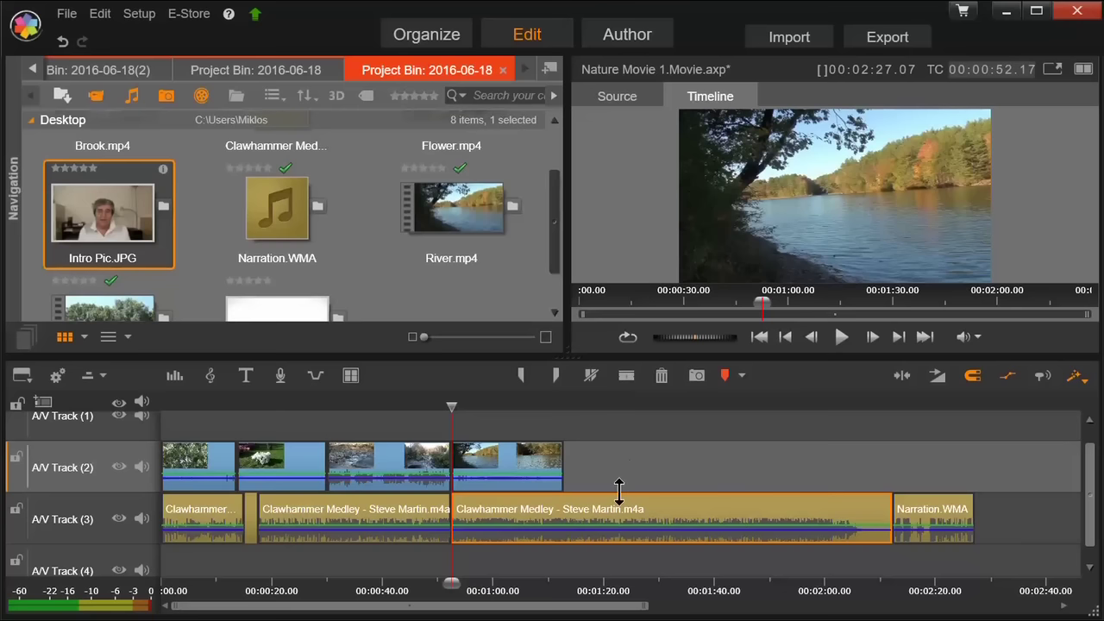
key(Delete)
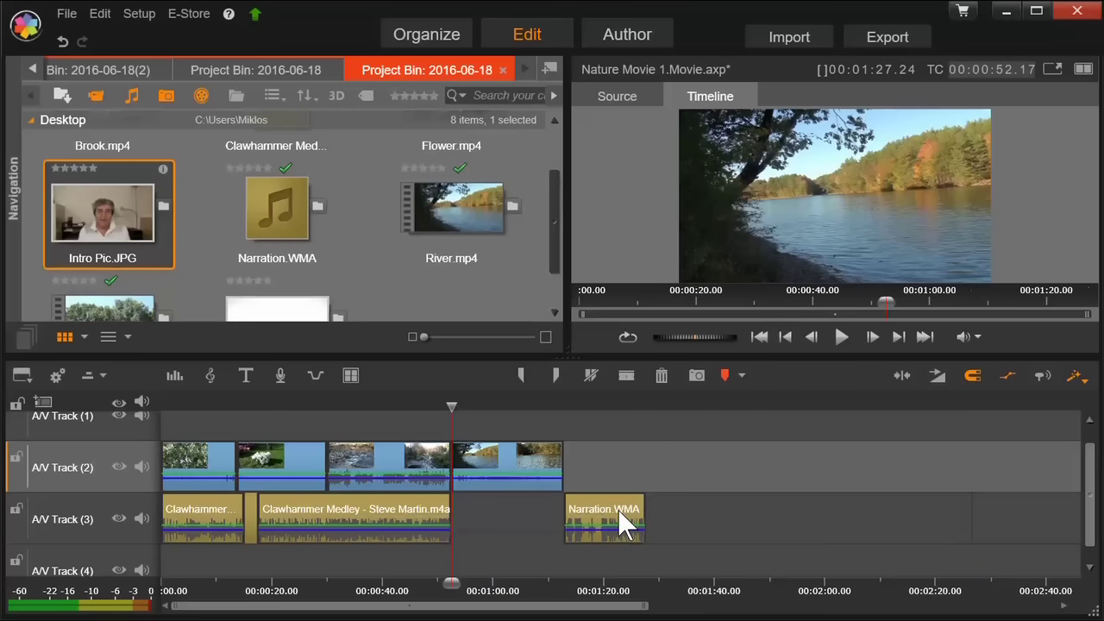
drag(617, 510, 517, 512)
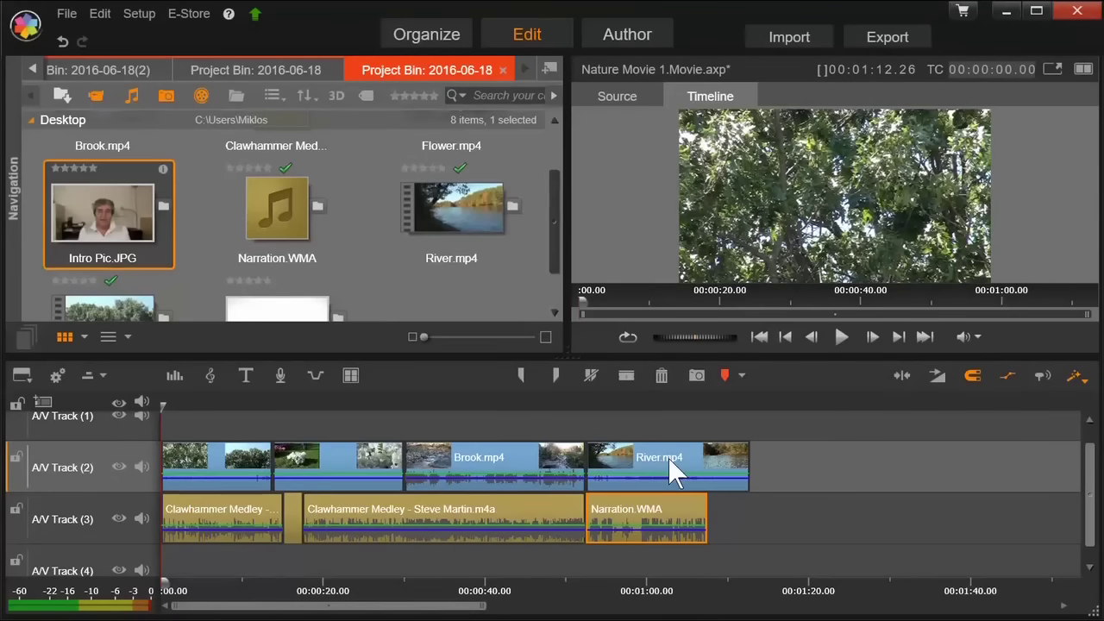
Try to move the River clip onto the music on A/V Track (3), and undo the move
drag(658, 473, 502, 533)
key(ctrl+z)
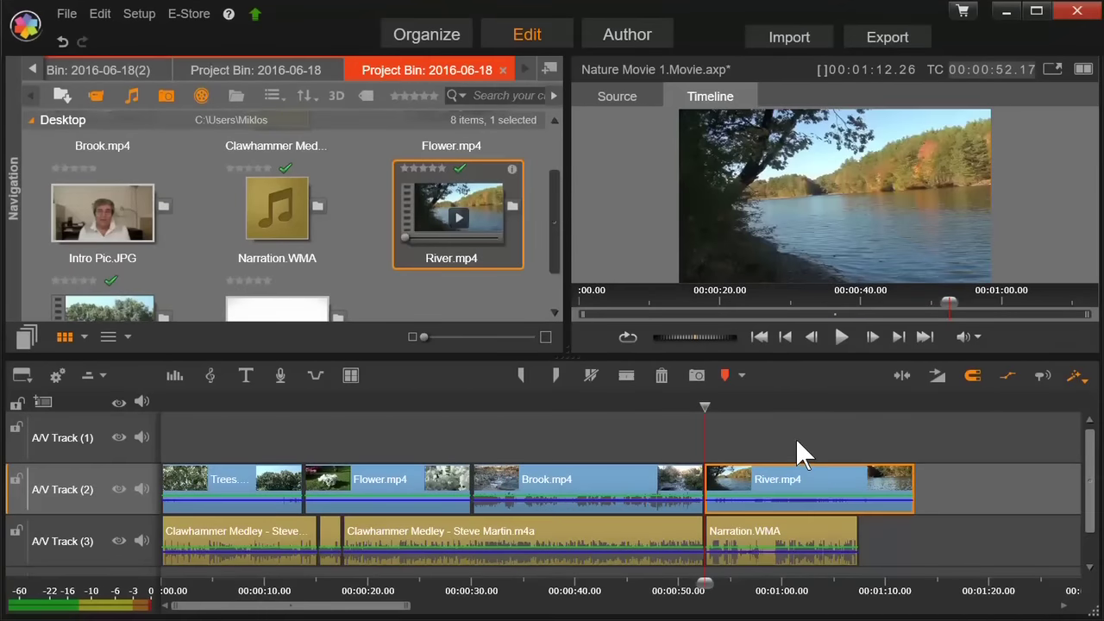
Shift the River clip to 00:01:02.22 on A/V Track (2), trim its beginning to 00:01:07.16, and undo the changes
drag(807, 472, 915, 488)
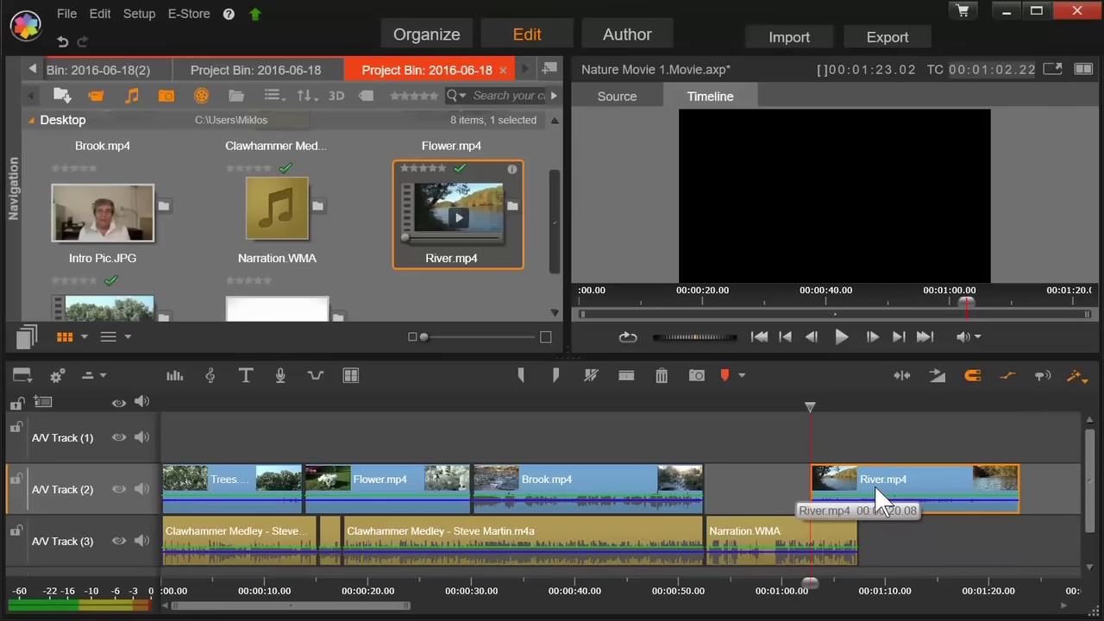
drag(813, 487, 863, 488)
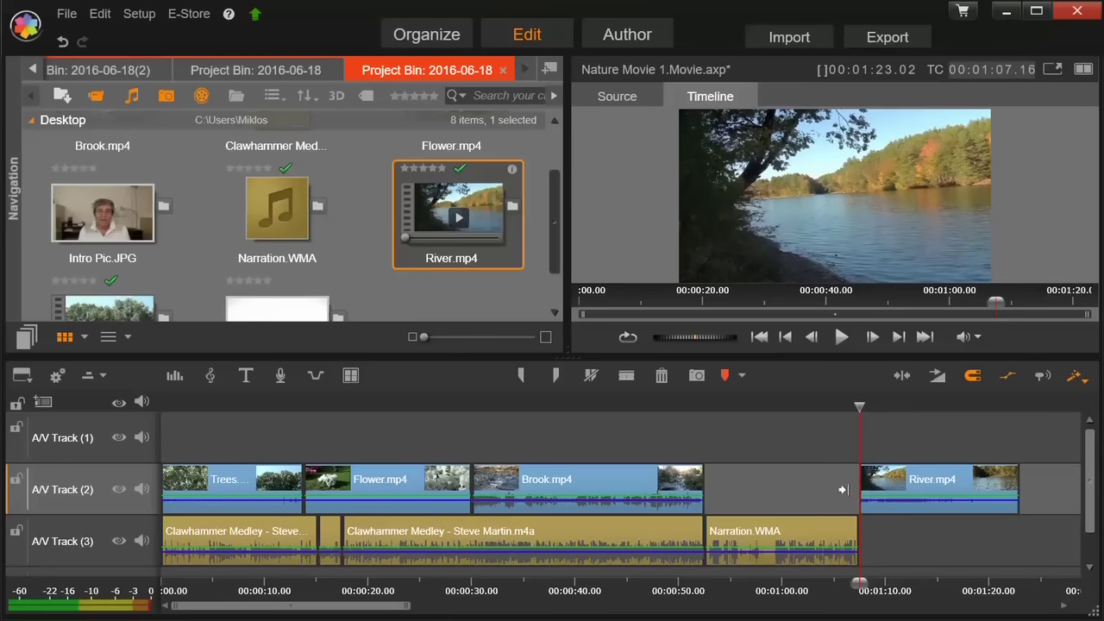
key(ctrl+z)
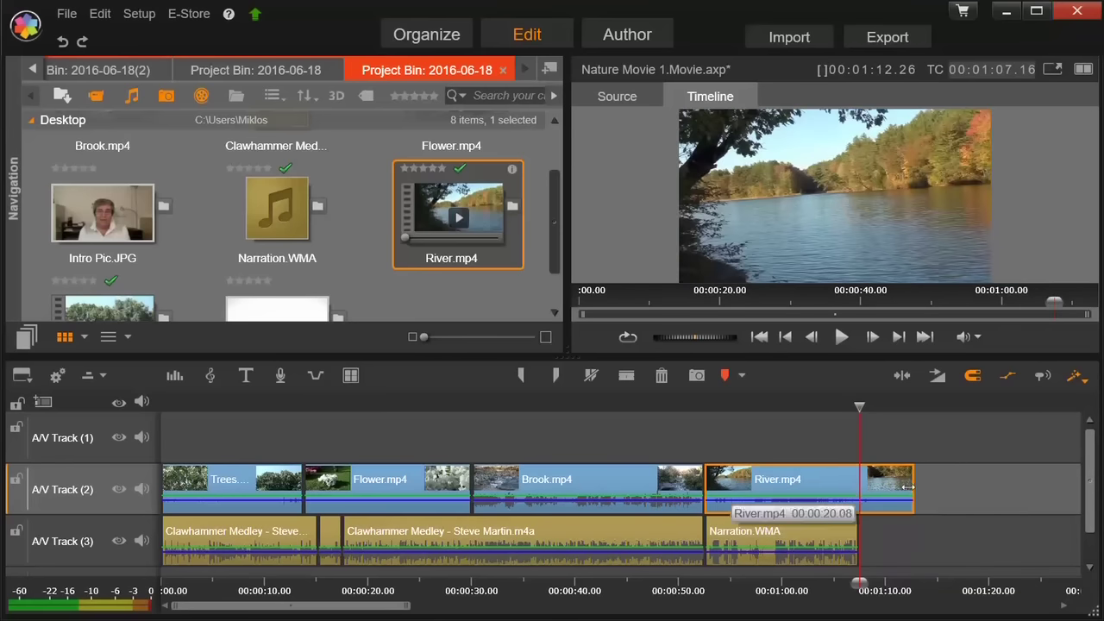
Extend the end of the River clip to about 00:01:21.17 and play the clip from 00:01:10.02
click(920, 489)
drag(919, 489, 997, 488)
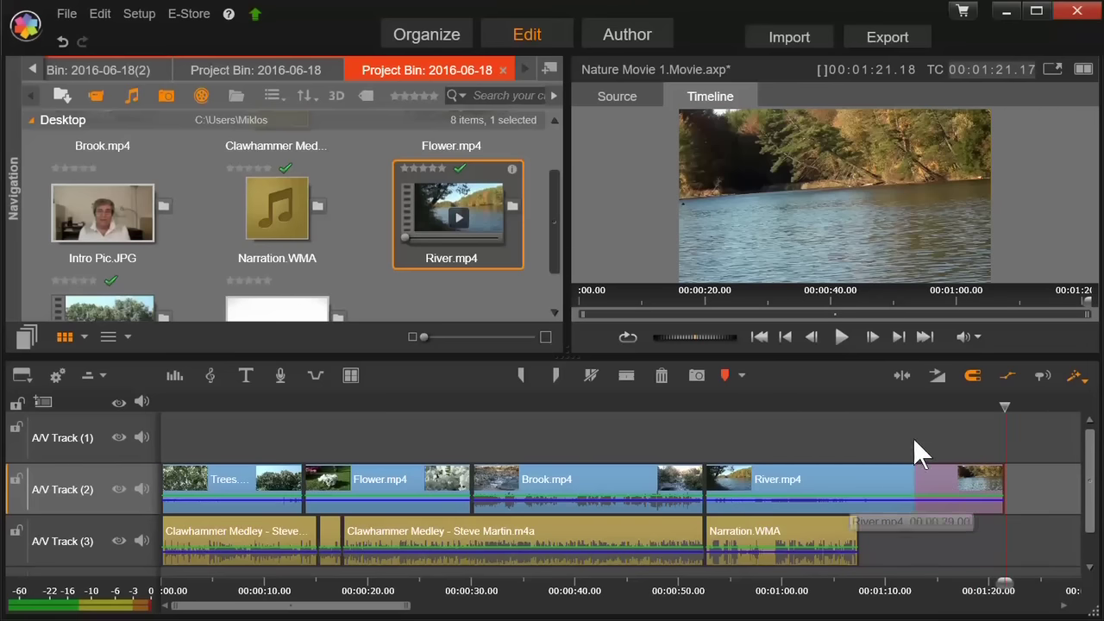
click(886, 408)
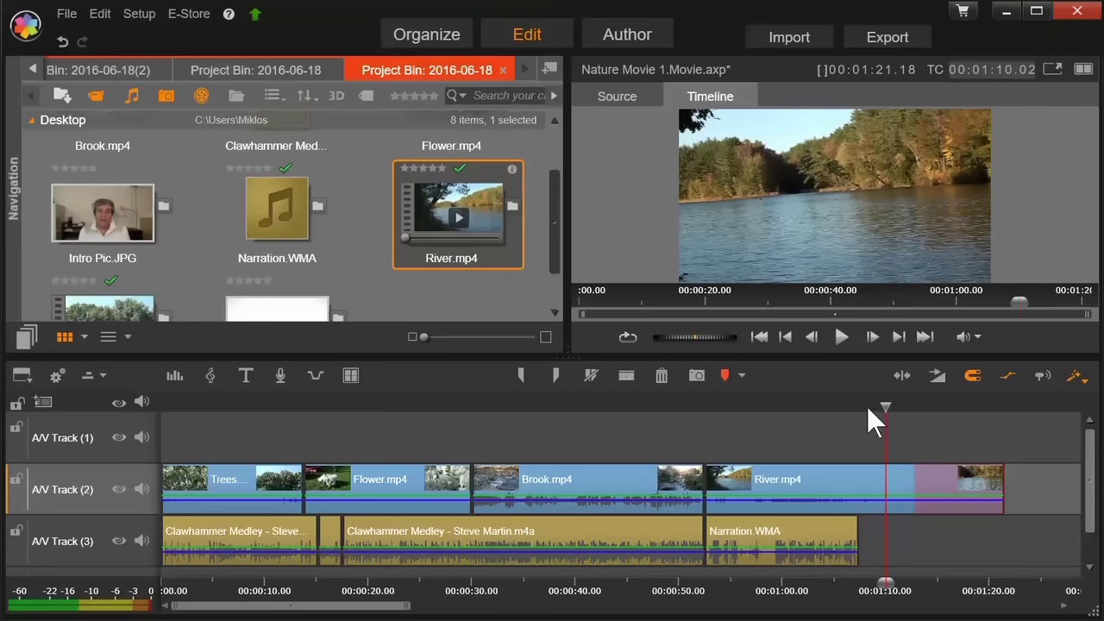
key(space)
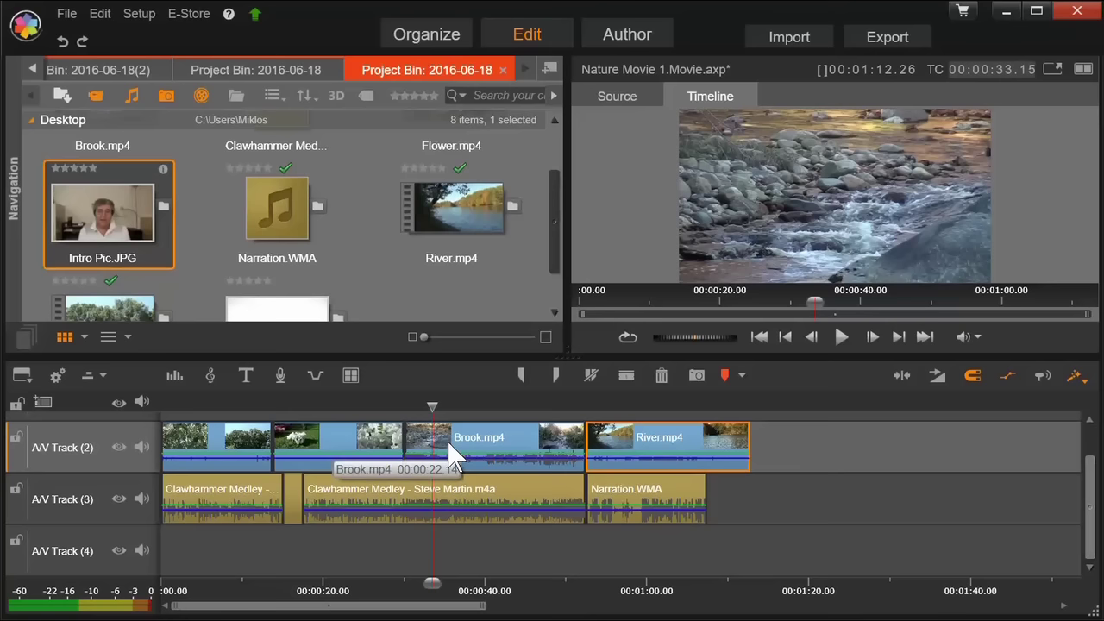
Move the playhead to the start of the Brook clip, delete the River clip, and undo the deletion
key(Page_Up)
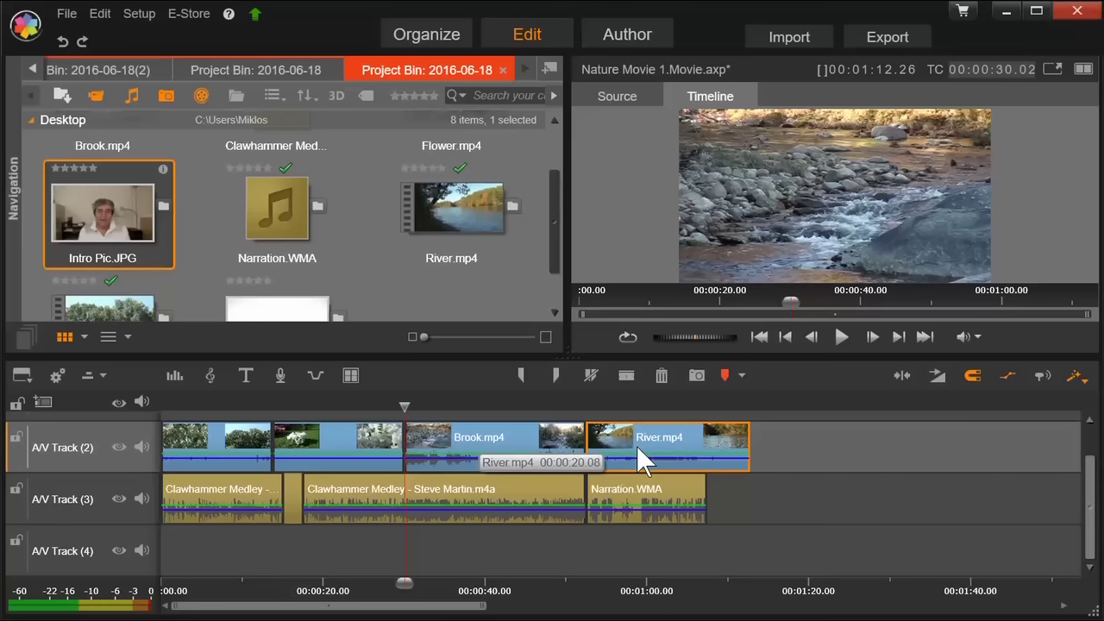
key(Delete)
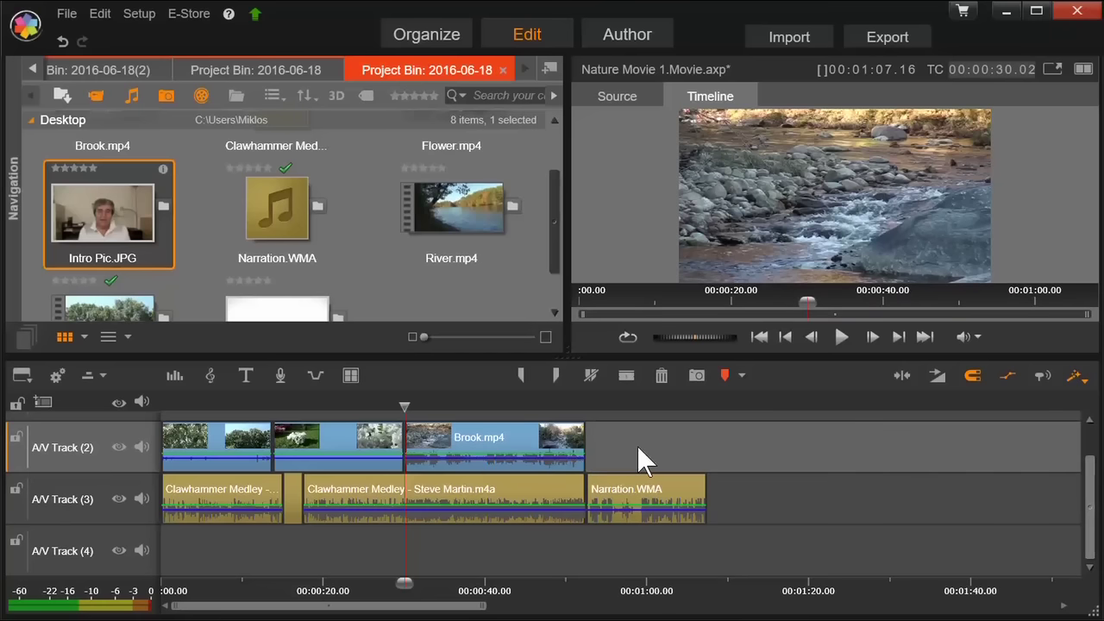
key(ctrl+z)
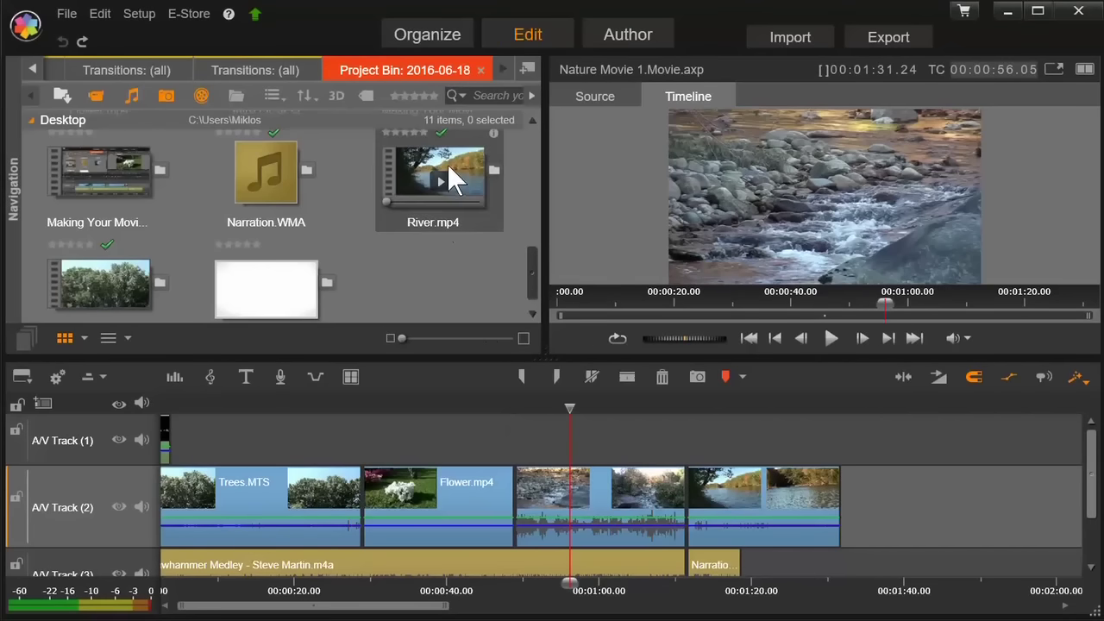
Open the Transitions library, select Cross Dissolve among the favorites, and return to editing the movie
click(434, 38)
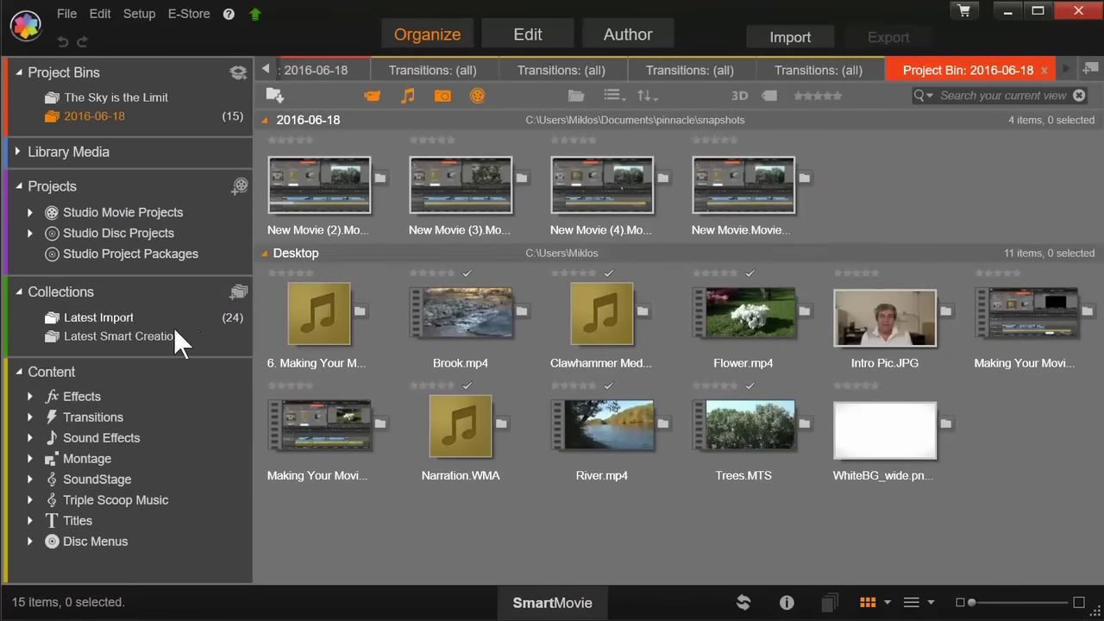
click(108, 417)
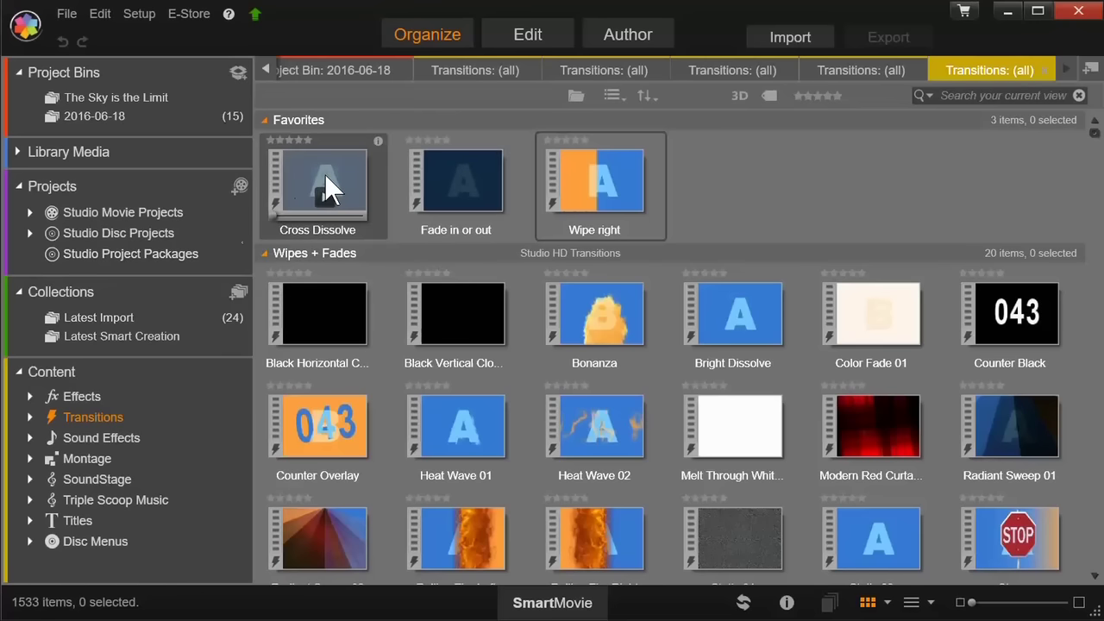
click(329, 171)
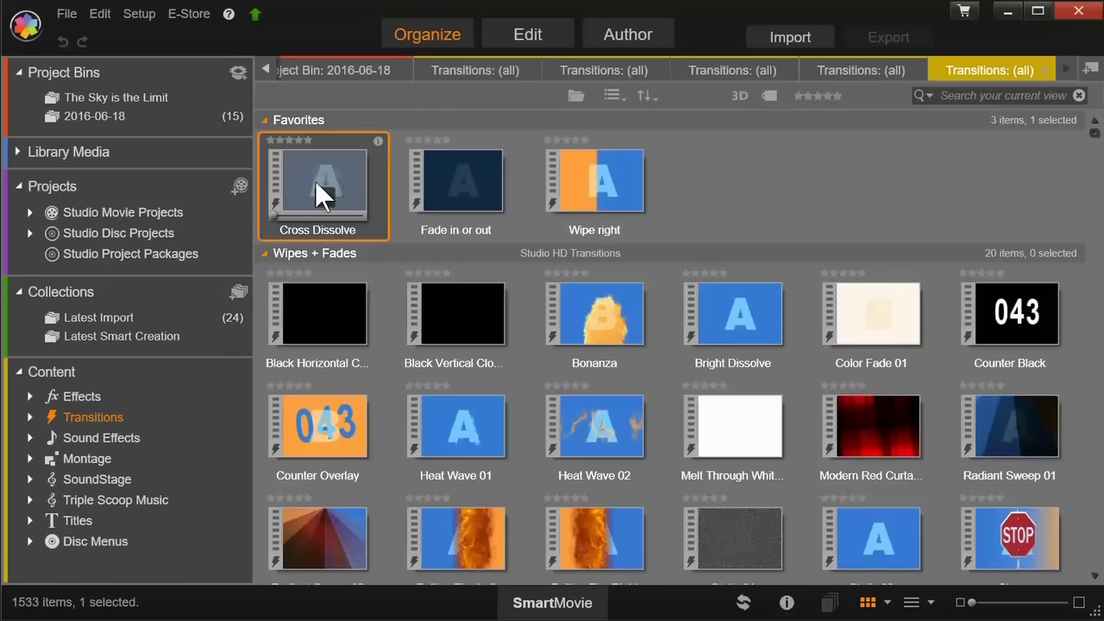
click(522, 38)
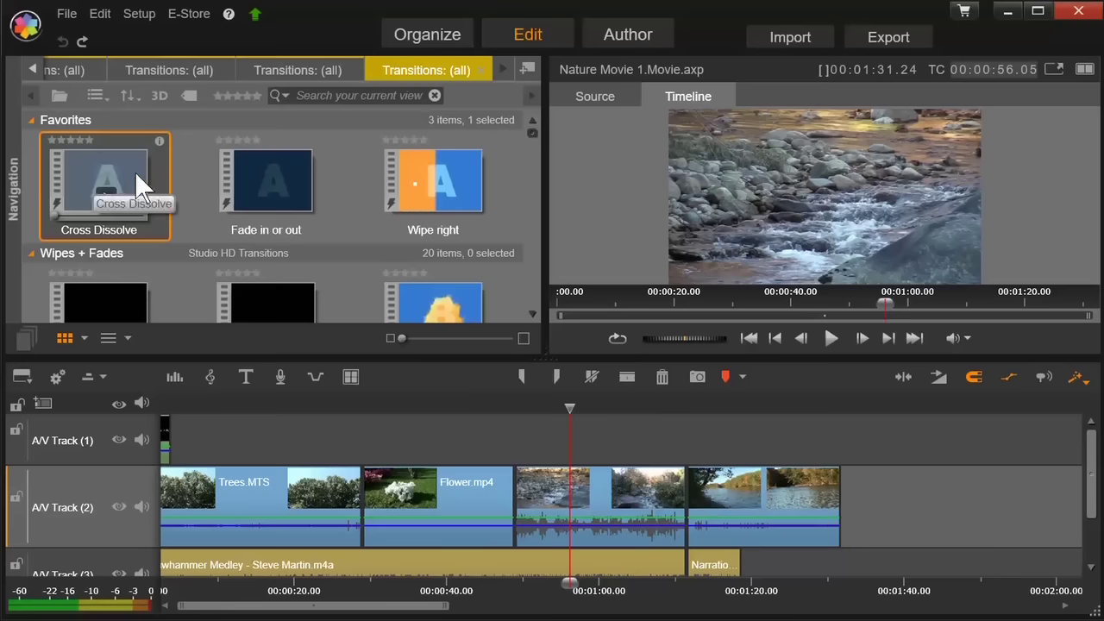
Add the Cross Dissolve transition between the Trees and Flower clips, then undo and redo it to compare the timeline
drag(134, 170, 343, 475)
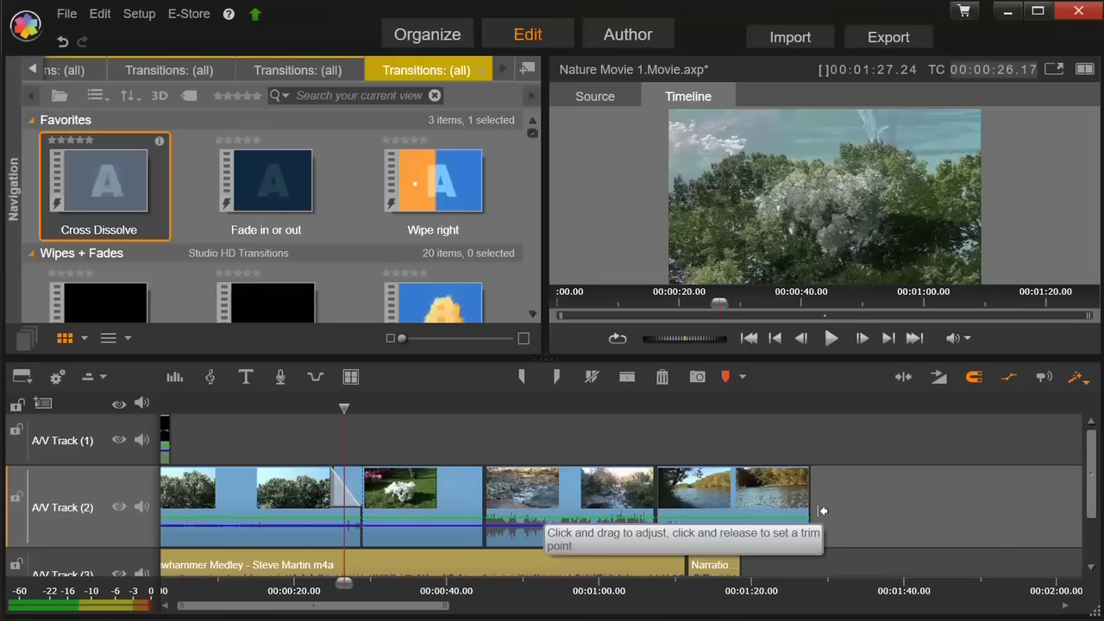
key(ctrl+z)
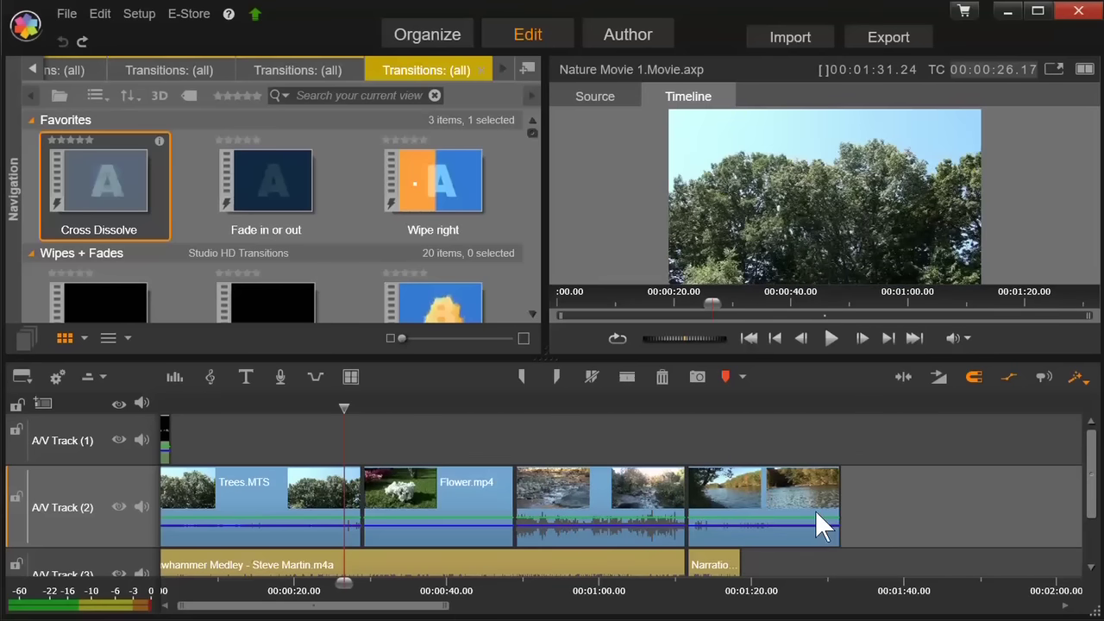
key(ctrl+y)
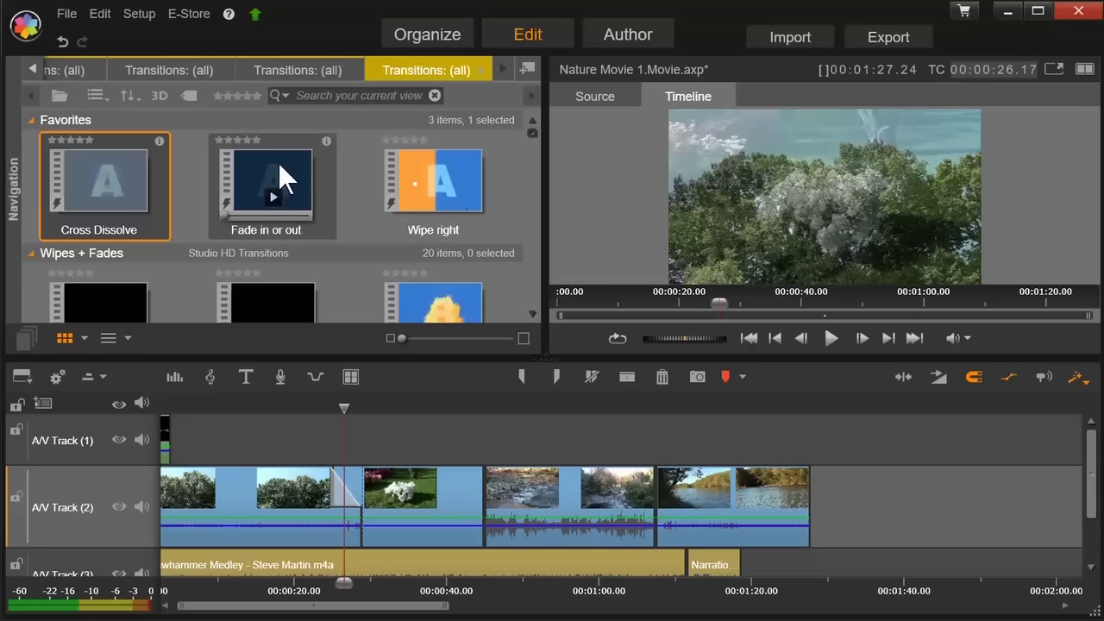
Add the Fade in or out transition between the Flower and Brook clips, and Wipe right between Brook and River
drag(272, 171, 464, 481)
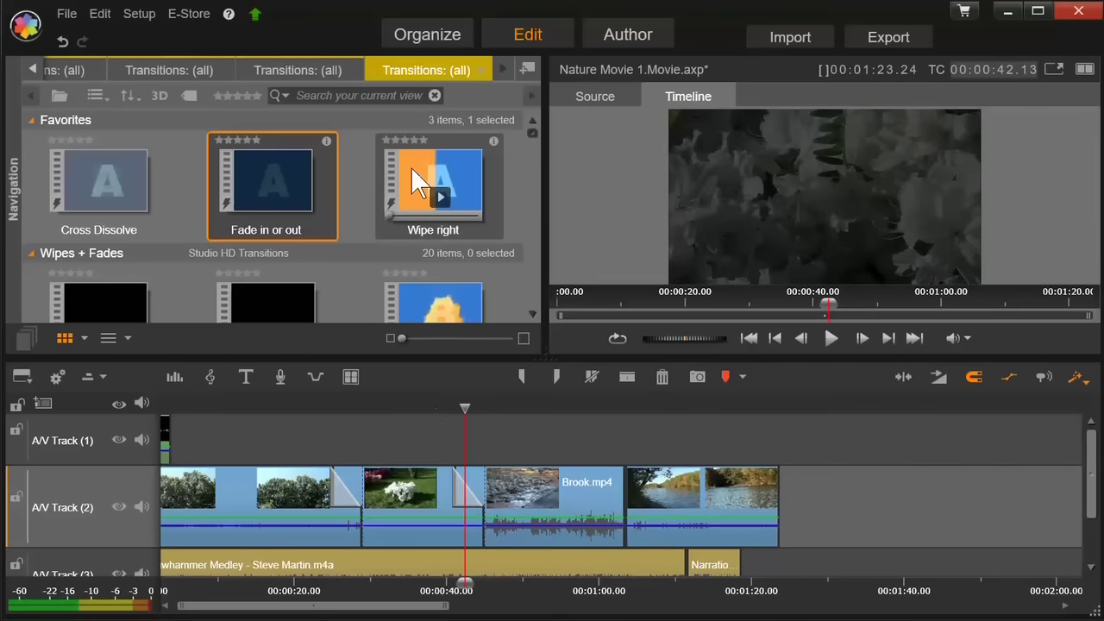
drag(410, 166, 609, 490)
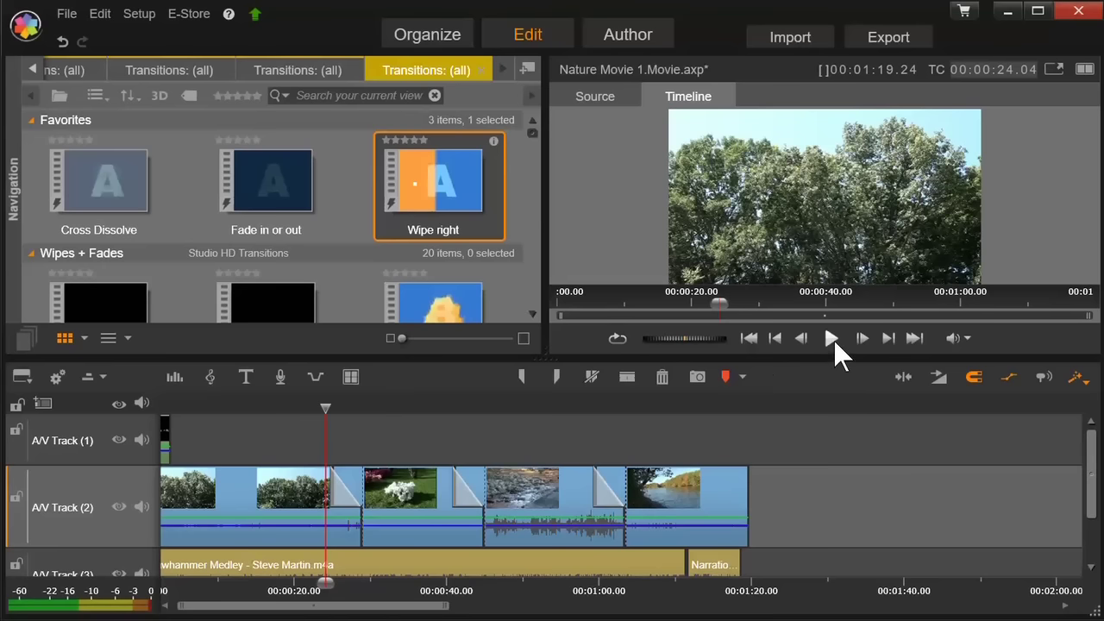
Play back the transitions between Trees and Flower, Flower and Brook, and Brook and River to check them
click(830, 336)
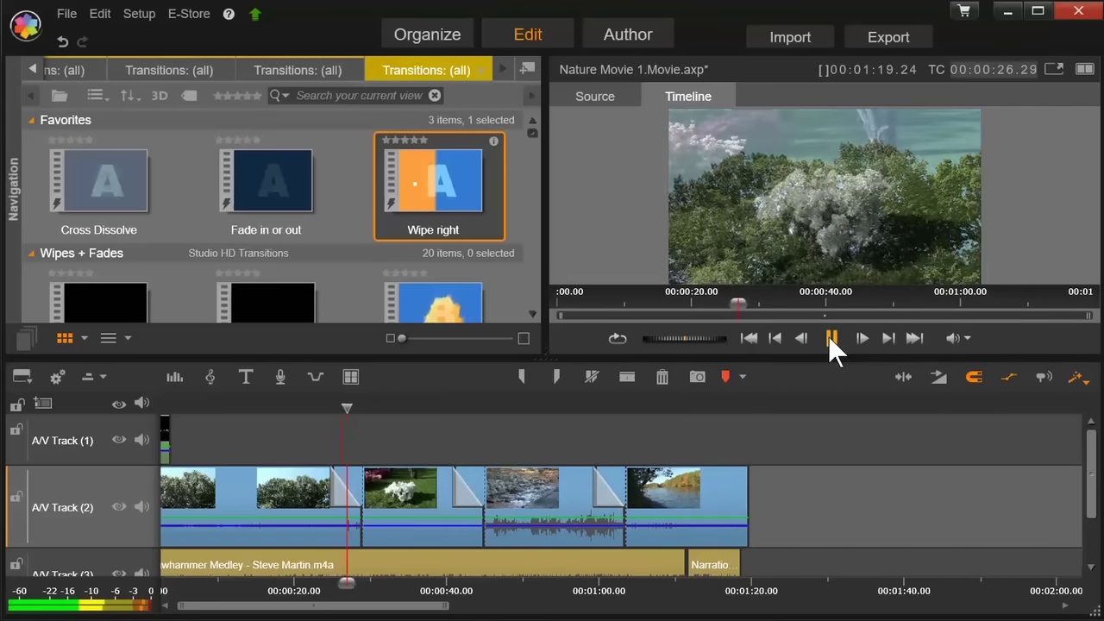
click(830, 338)
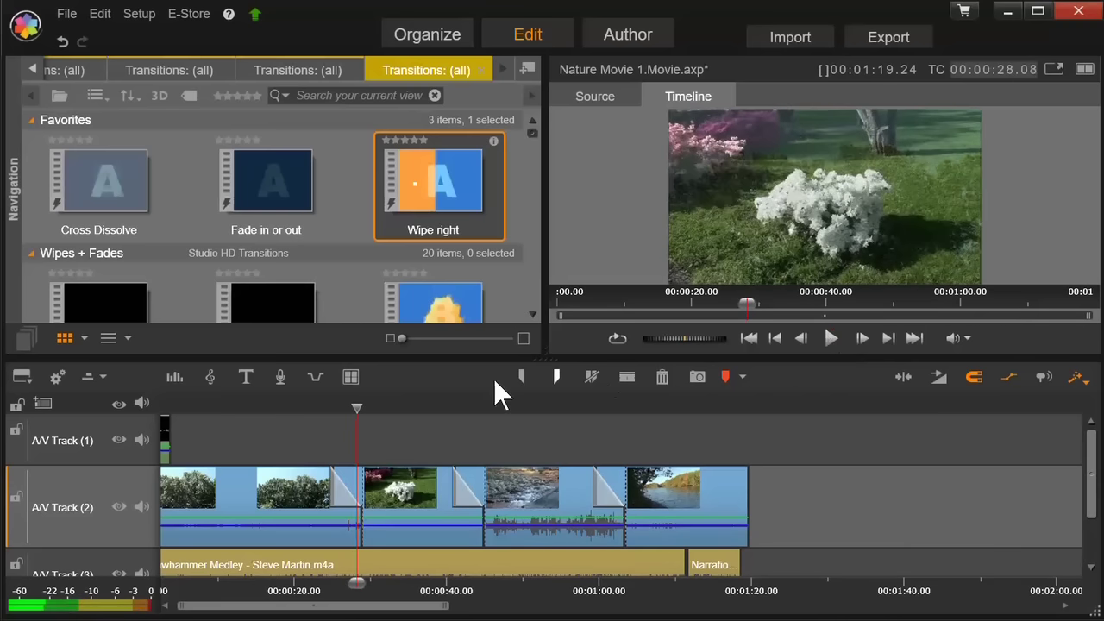
drag(358, 408, 444, 408)
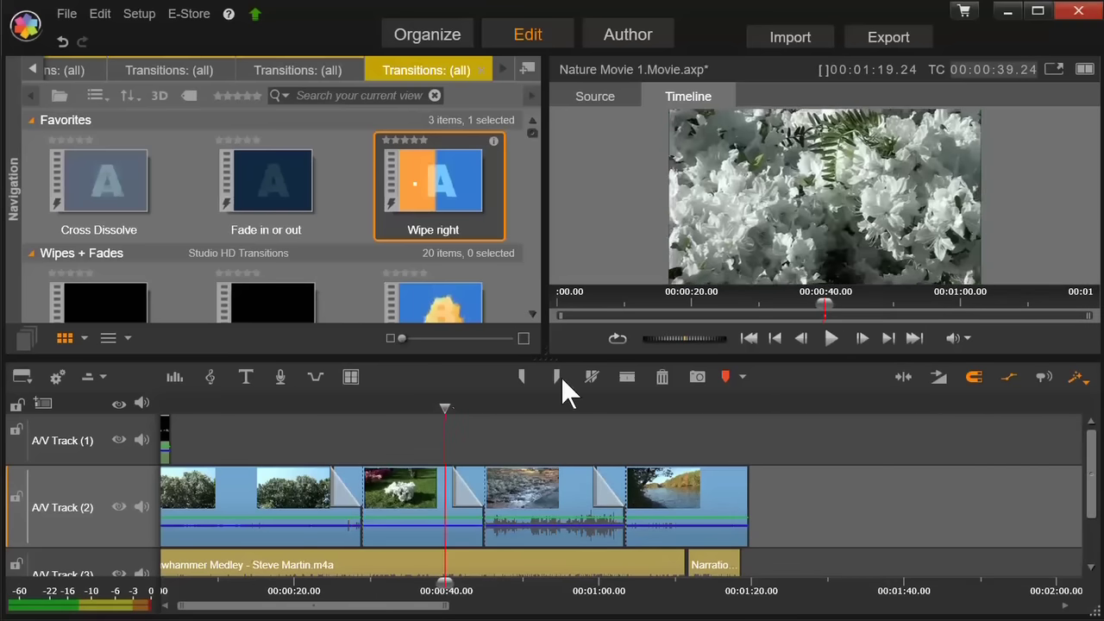
click(831, 339)
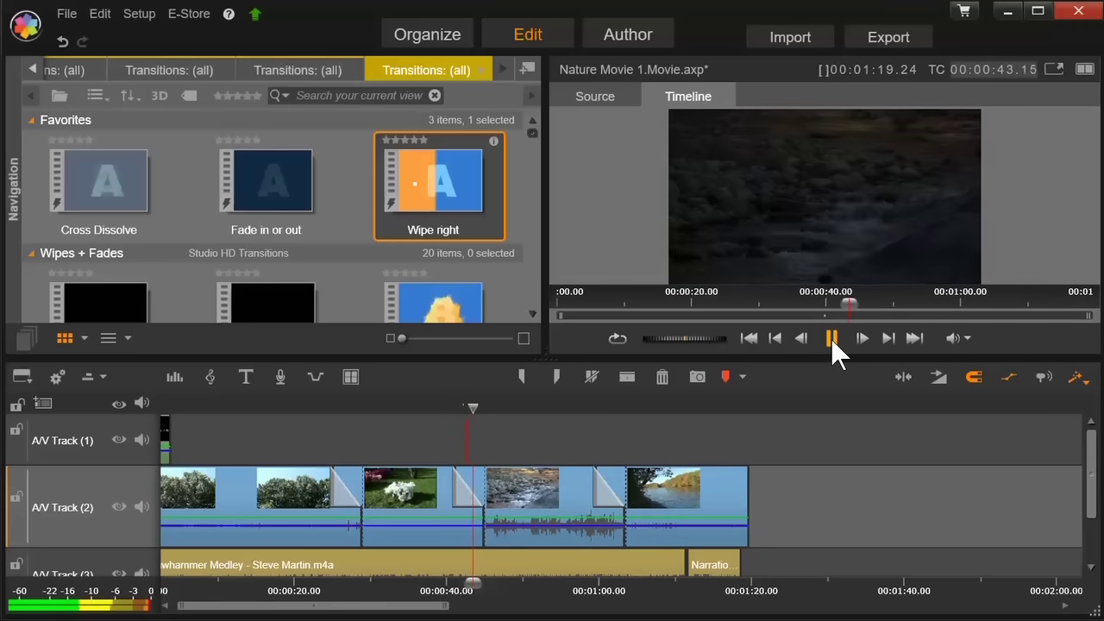
click(830, 339)
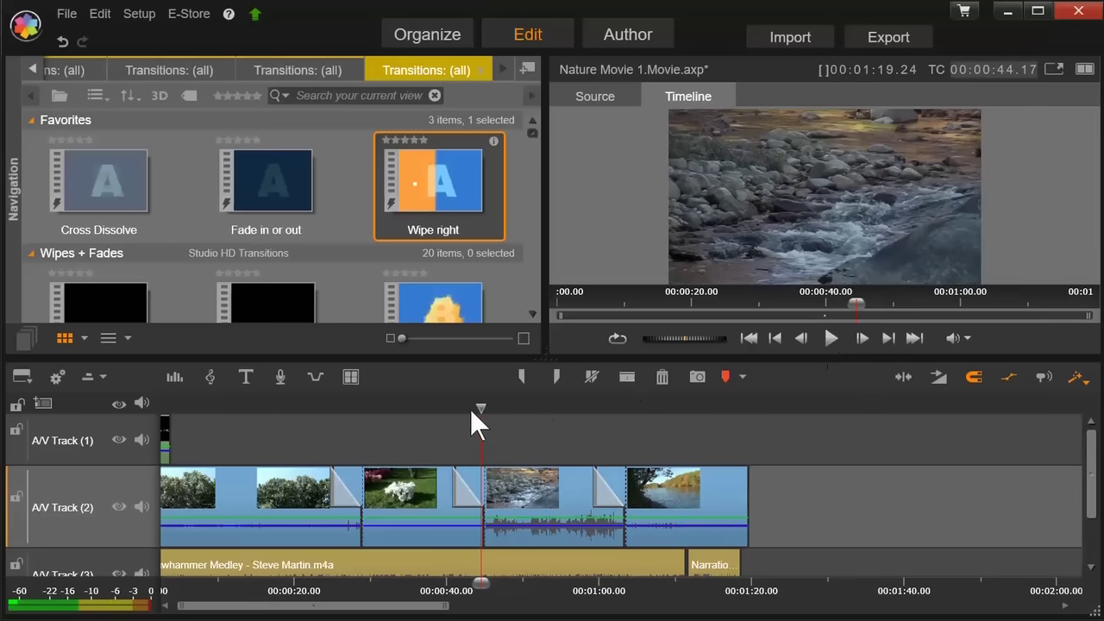
drag(480, 408, 586, 408)
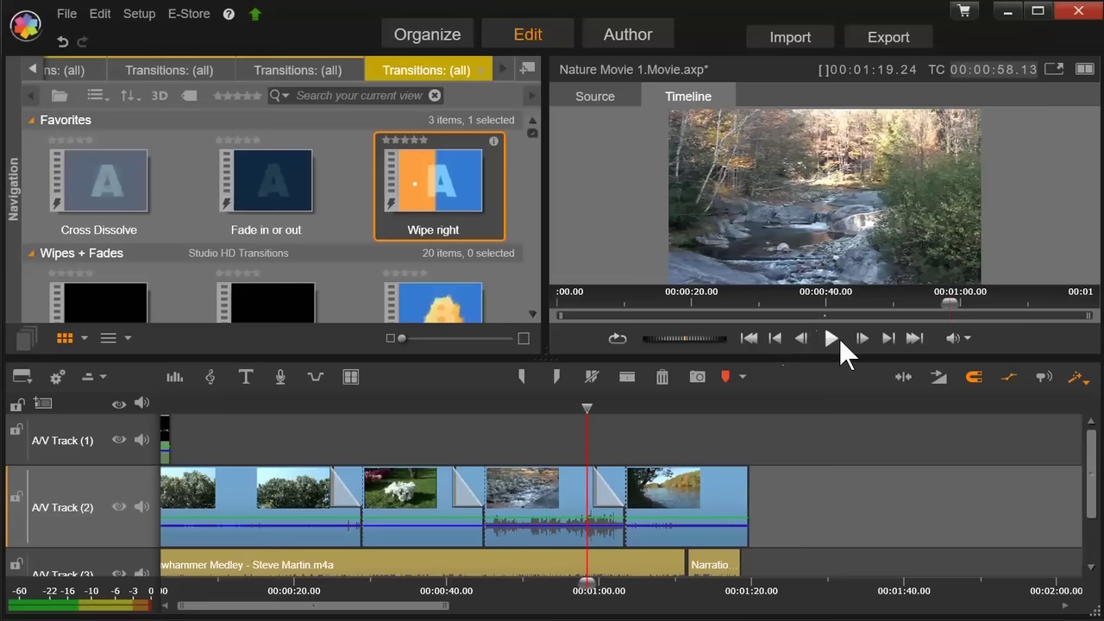
click(833, 338)
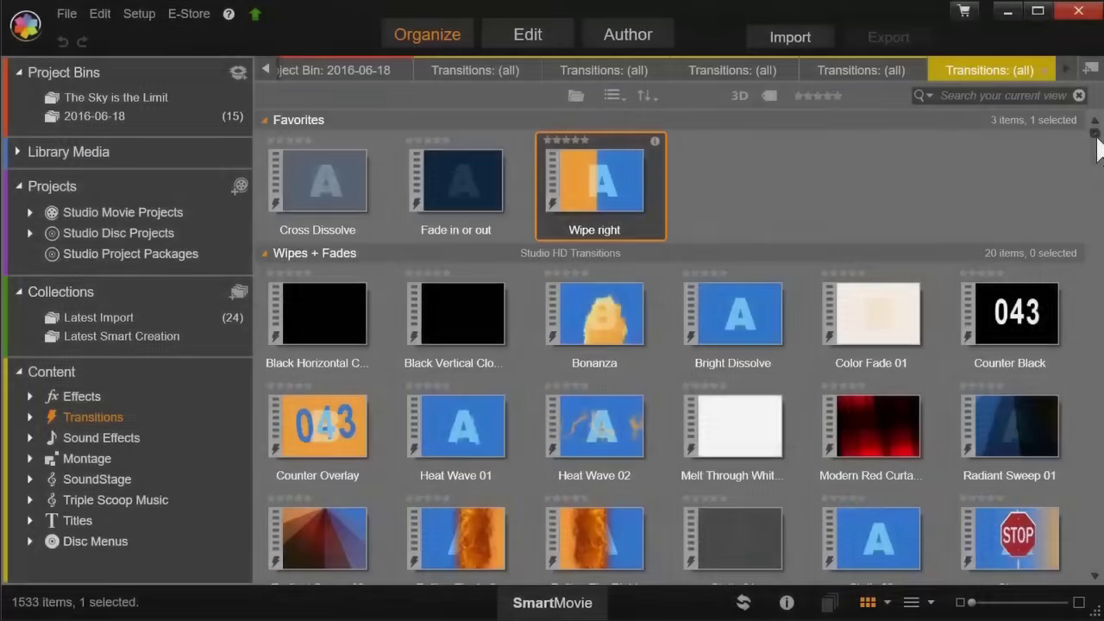
Browse the full Transitions library down to the 2D-3D group and preview the Page Curl transition
drag(1095, 129, 1095, 320)
drag(1095, 393, 1095, 580)
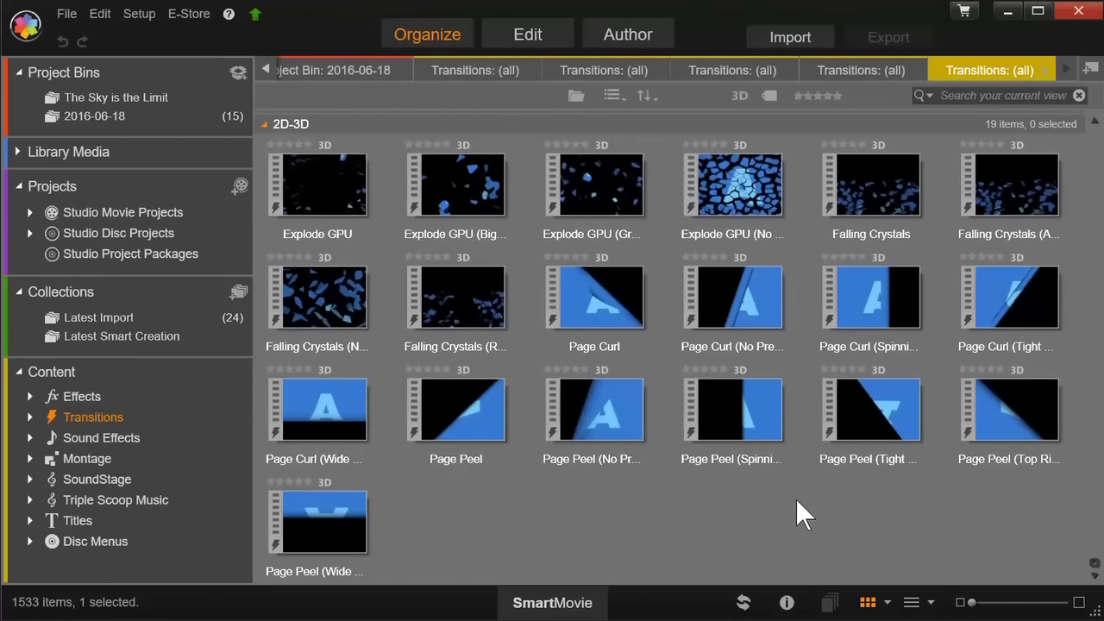
mouse_move(609, 328)
click(599, 310)
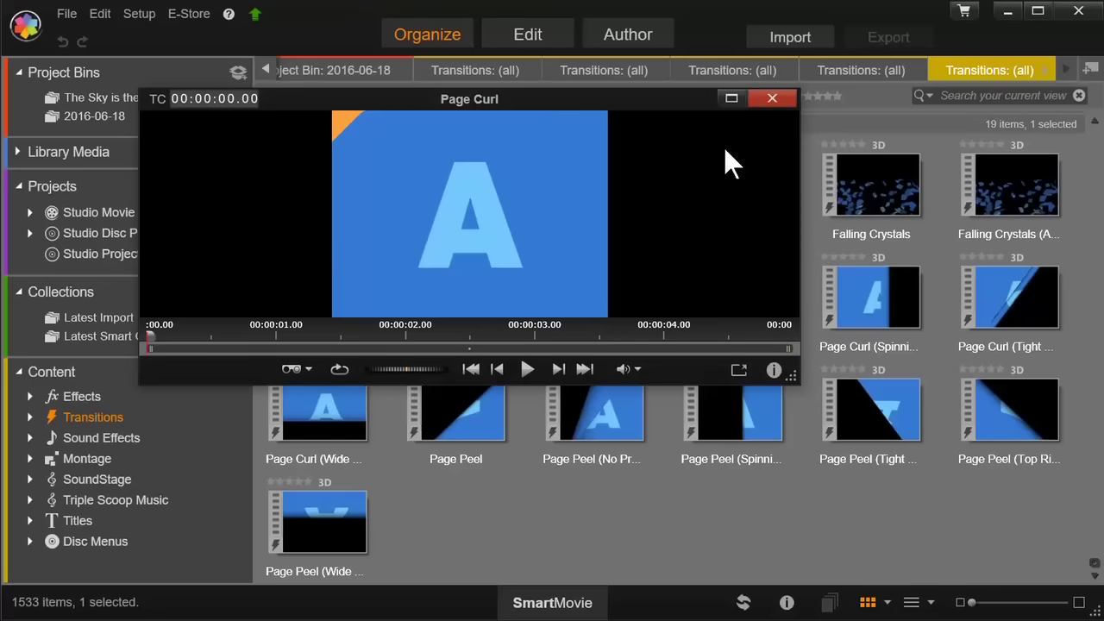
click(771, 97)
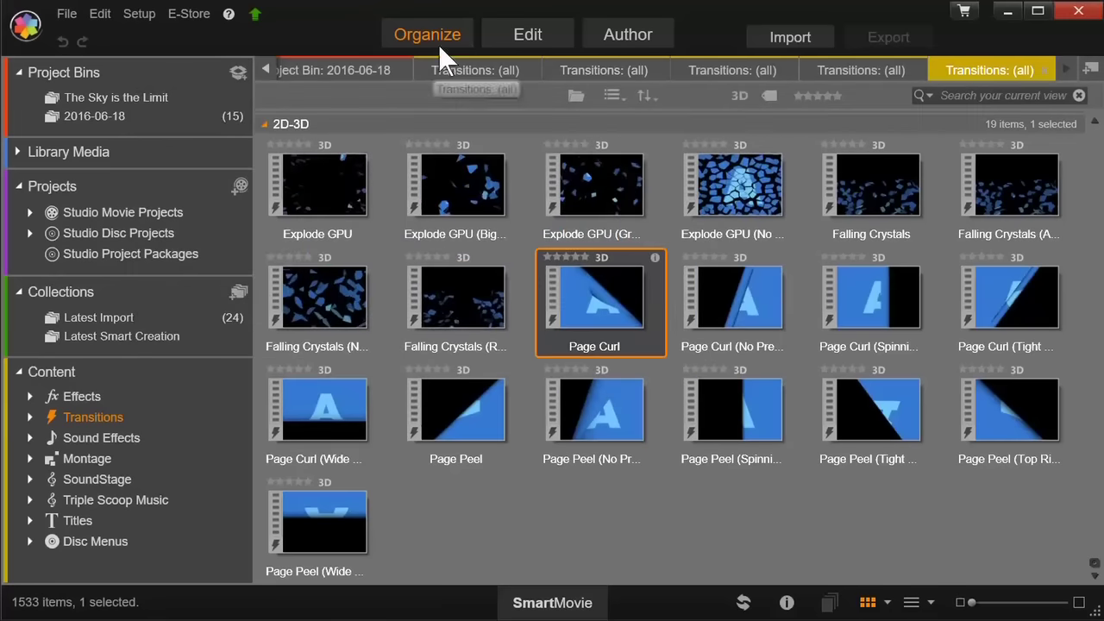
Return to editing the movie, add the Page Curl transition between the Brook and River clips, and play it back
click(529, 34)
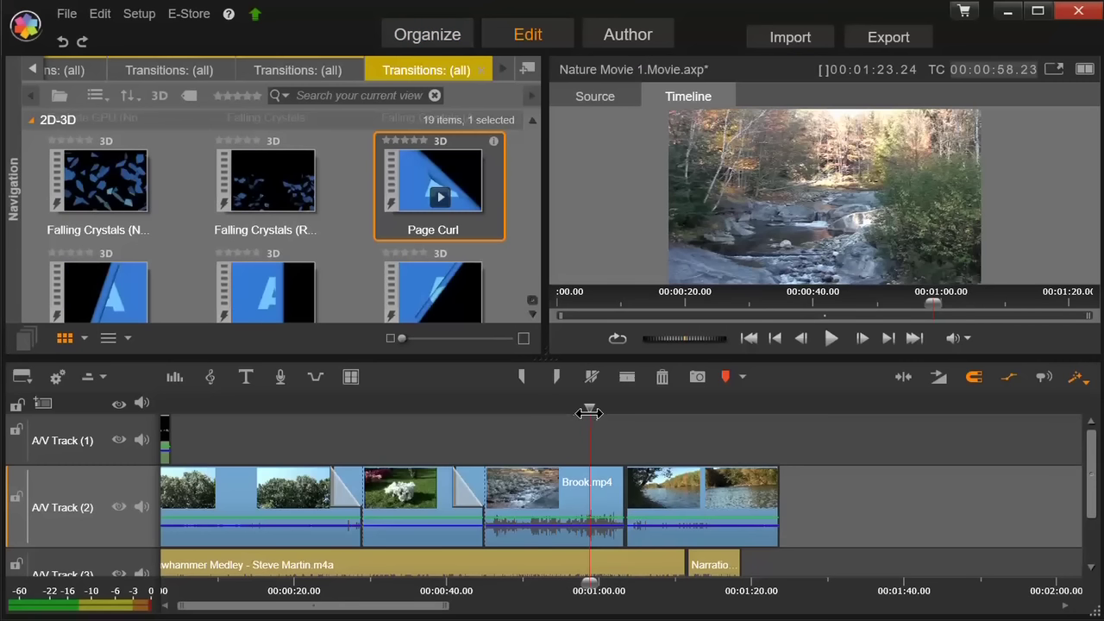
drag(444, 190, 604, 478)
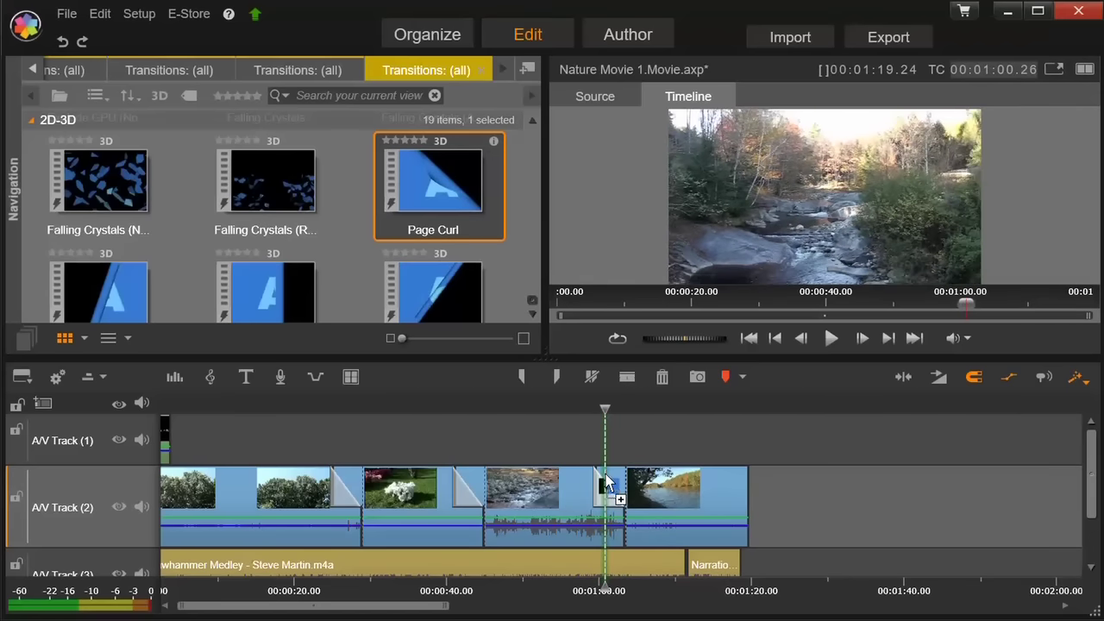
click(582, 409)
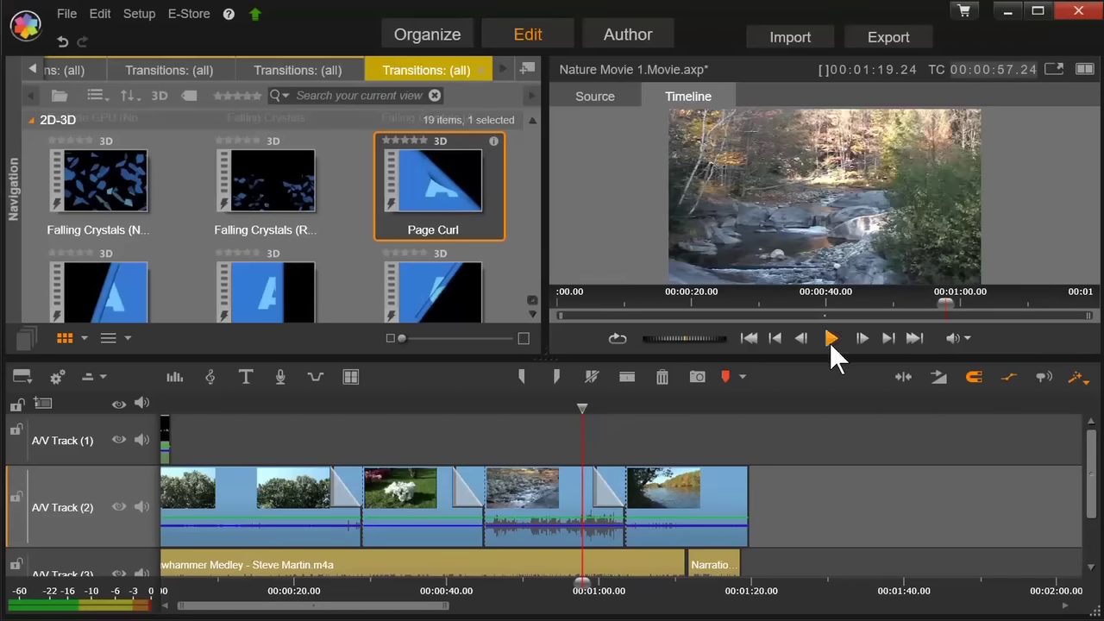
click(831, 340)
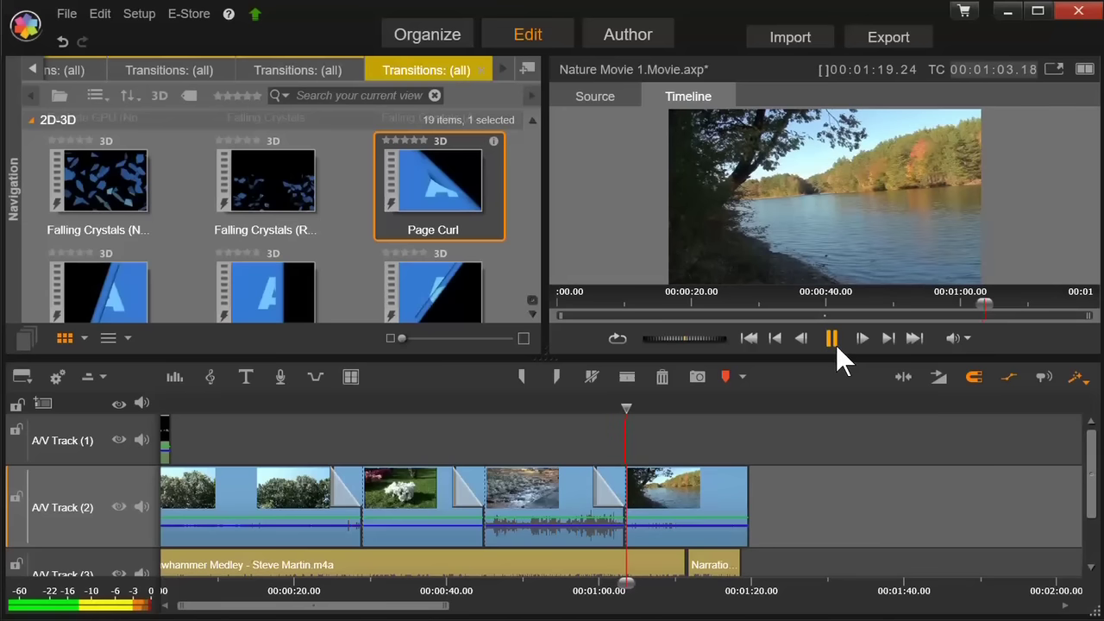
click(833, 343)
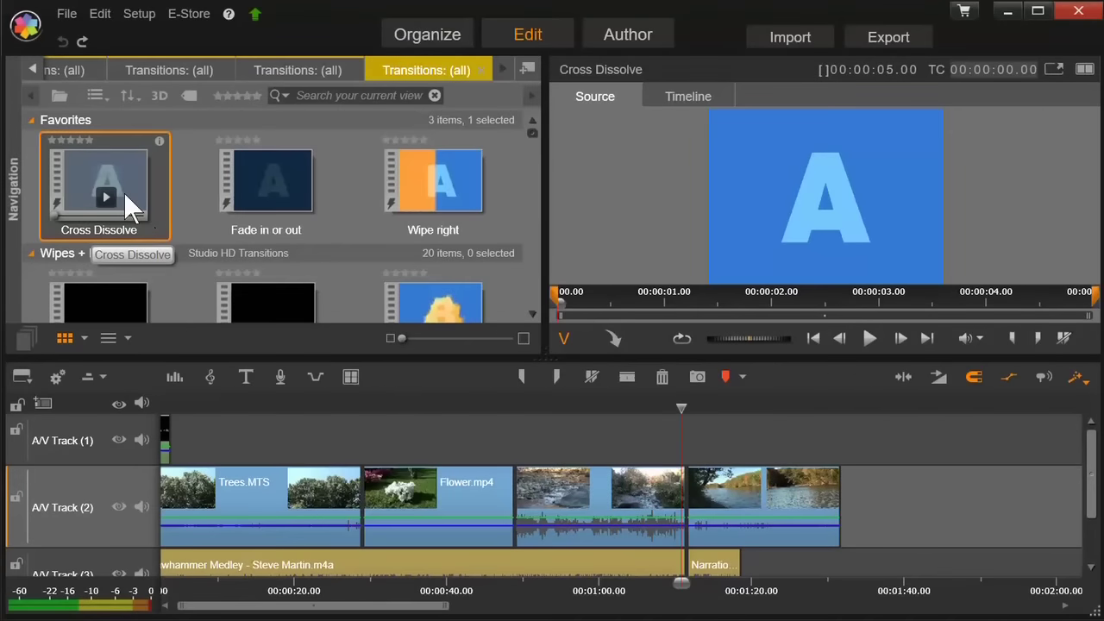
Add the Cross Dissolve transition at the start of the Flower clip and play it back
drag(124, 170, 370, 478)
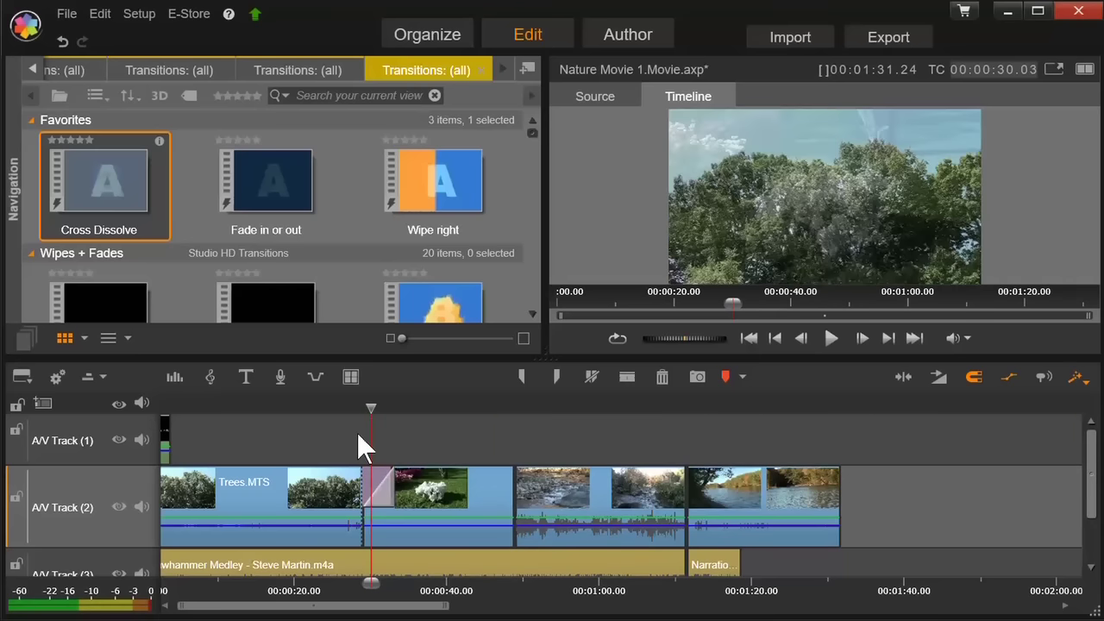
click(349, 399)
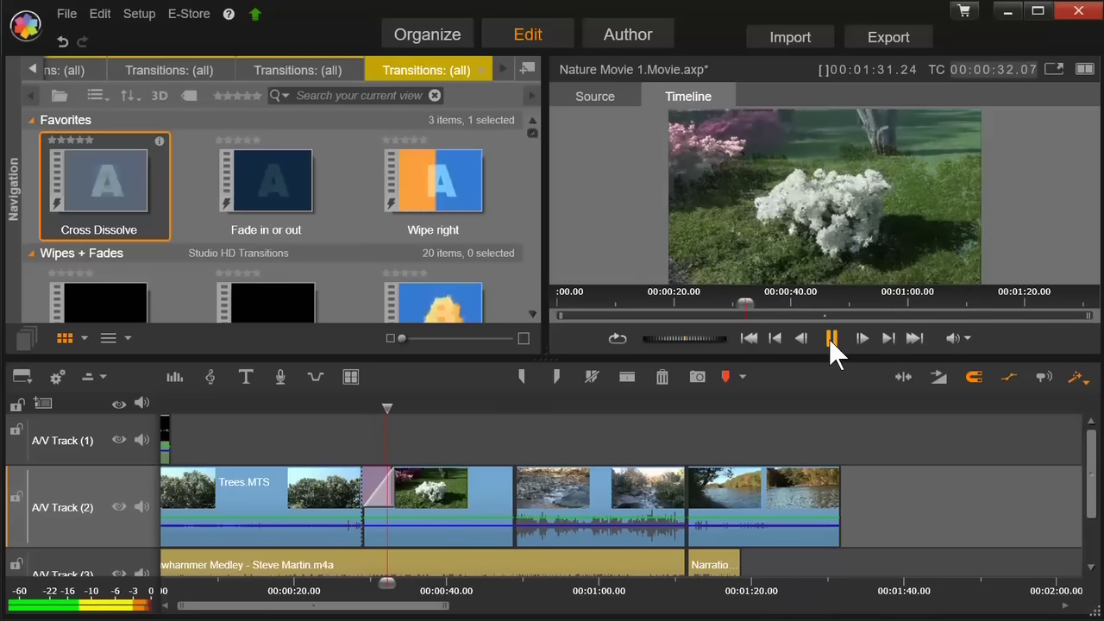
click(830, 339)
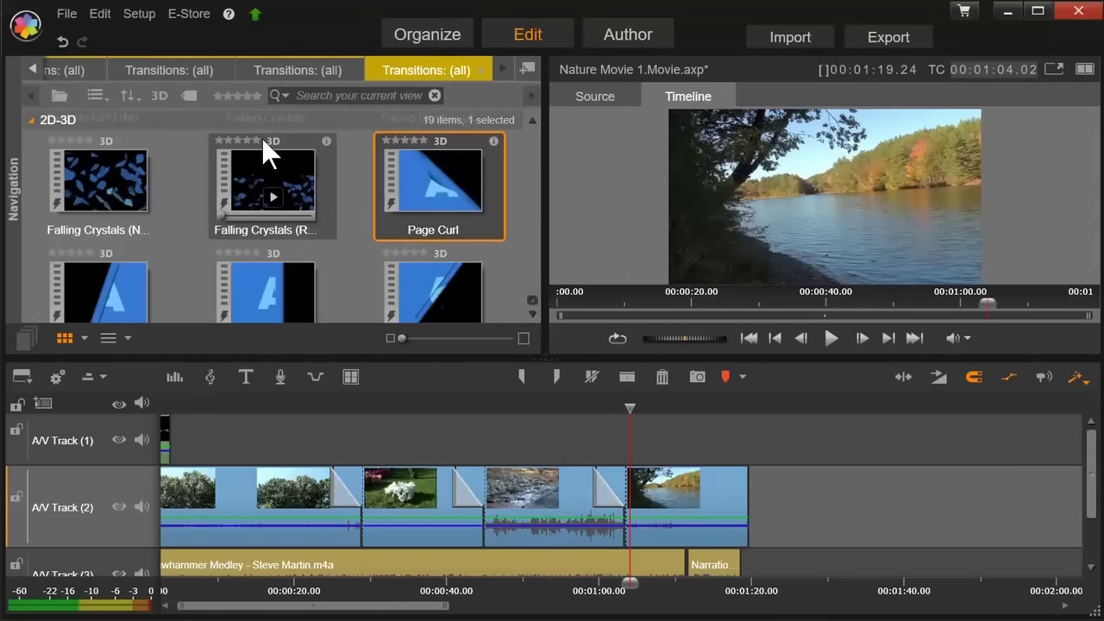
Check the default duration for transitions in the Control Panel's Project Settings and close the dialog
click(145, 16)
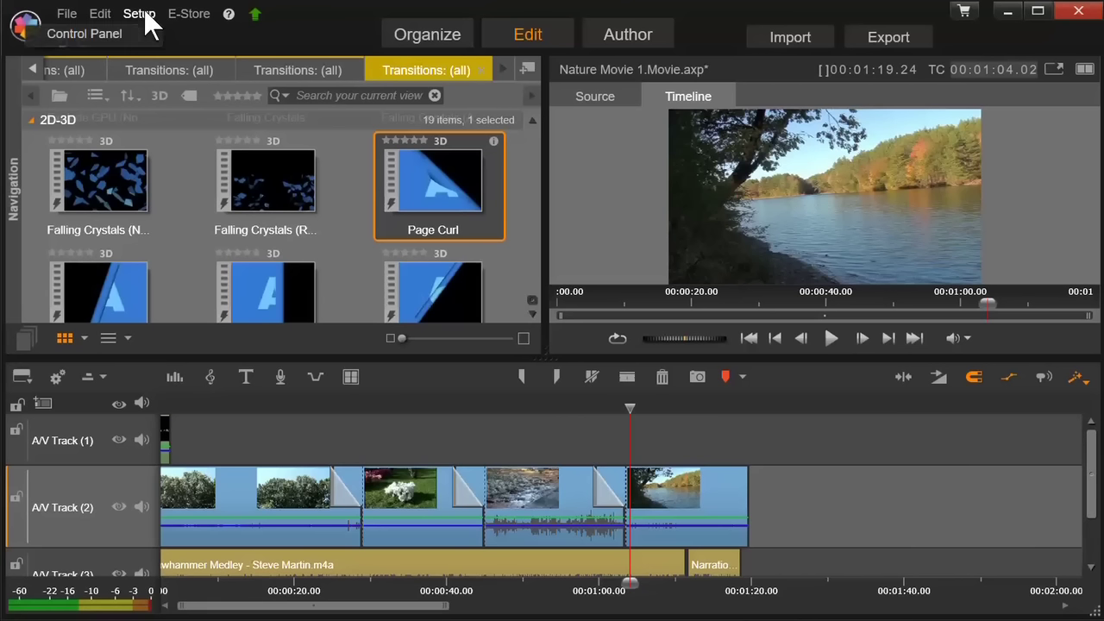
click(99, 36)
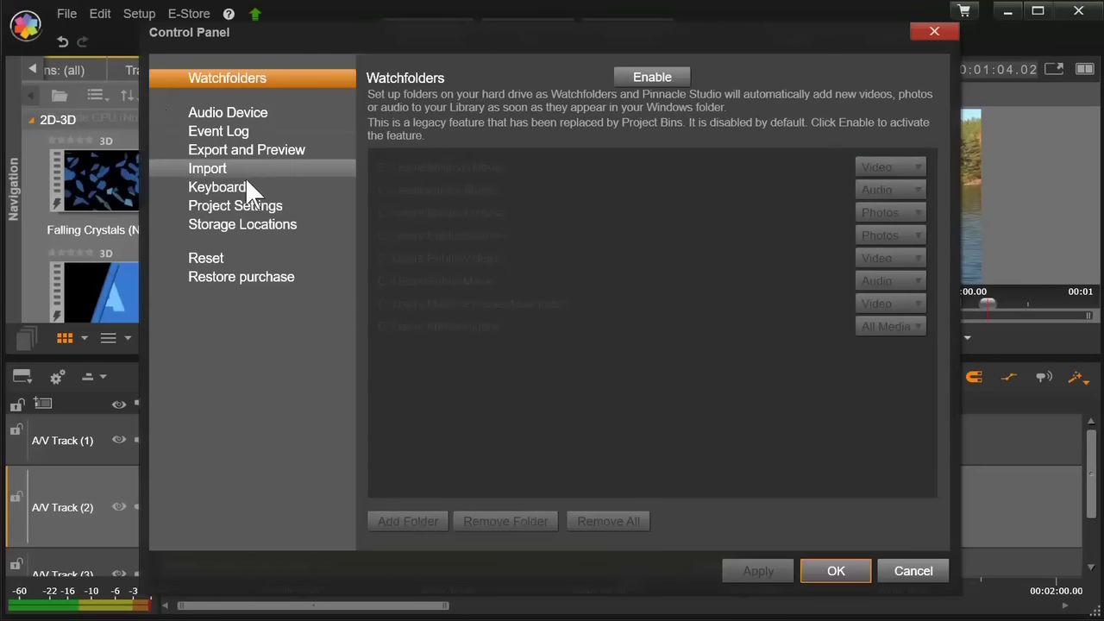
click(247, 207)
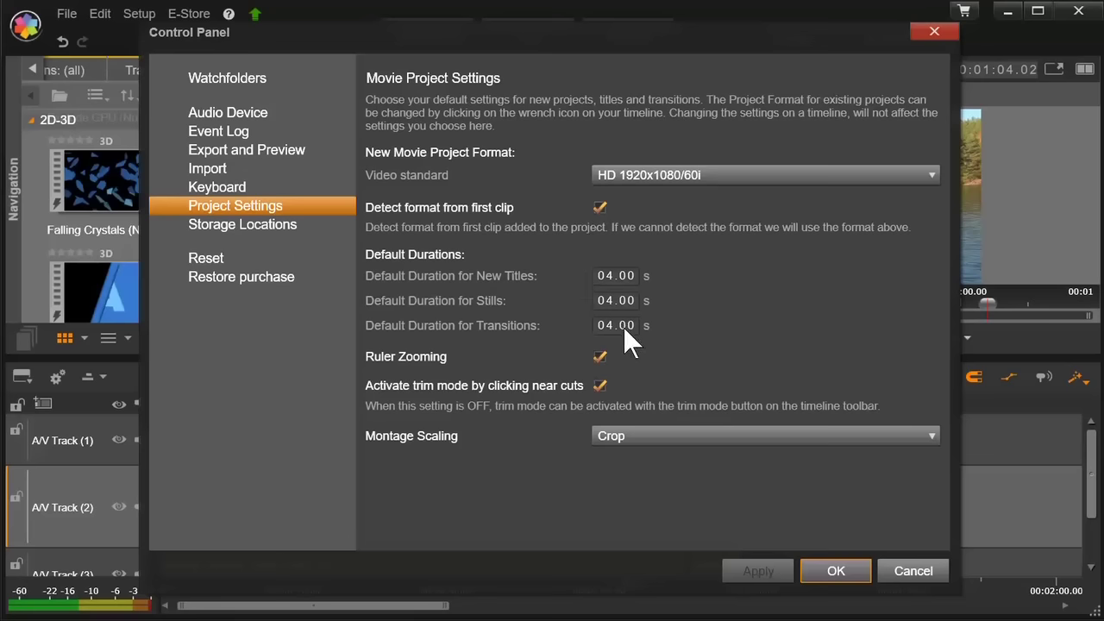
click(833, 572)
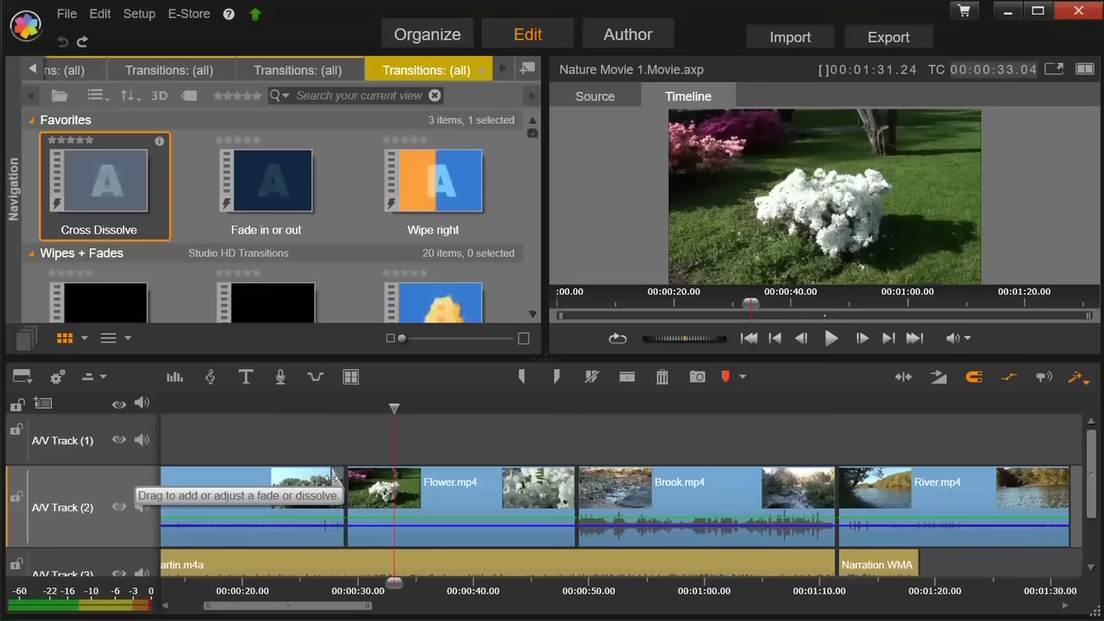
Pull a dissolve from the end corner of the Trees clip into the cut with Flower and play it back
drag(333, 480, 307, 481)
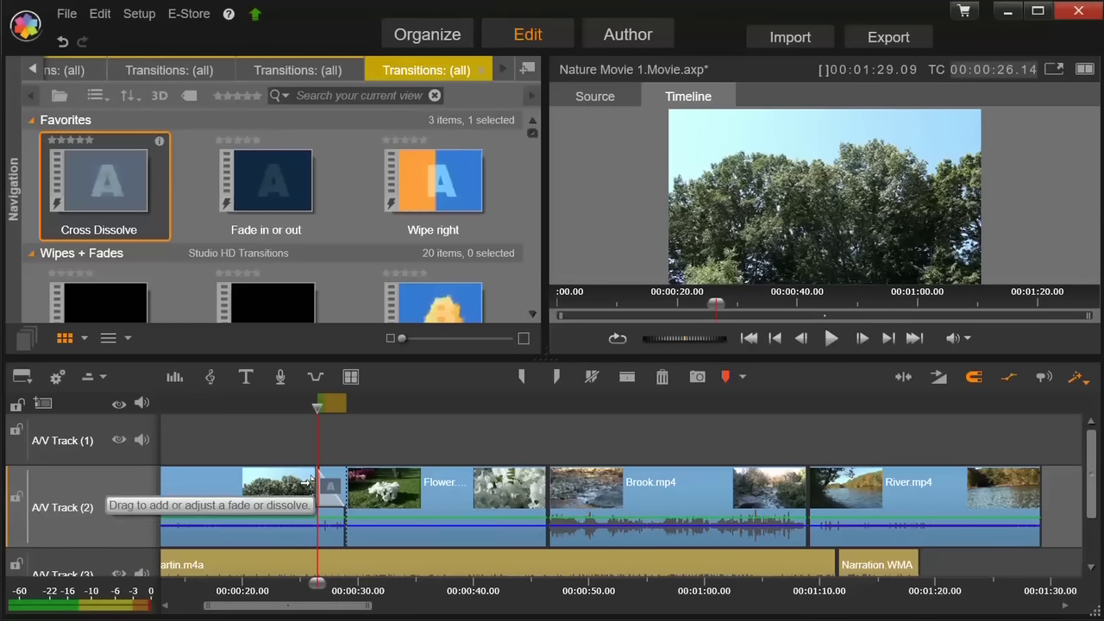
click(832, 340)
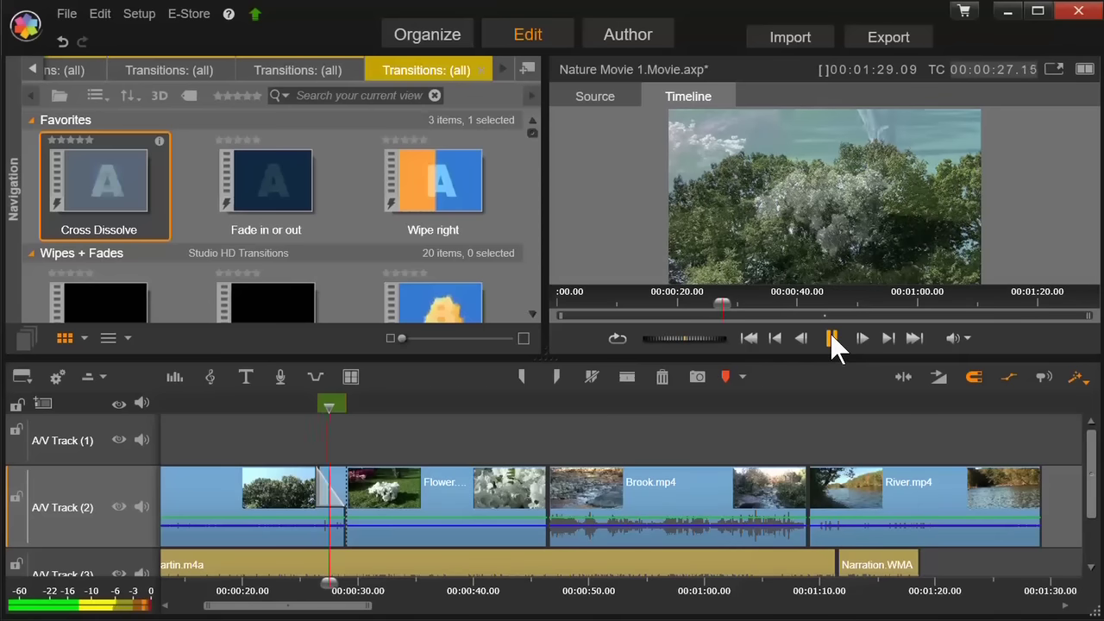
click(832, 339)
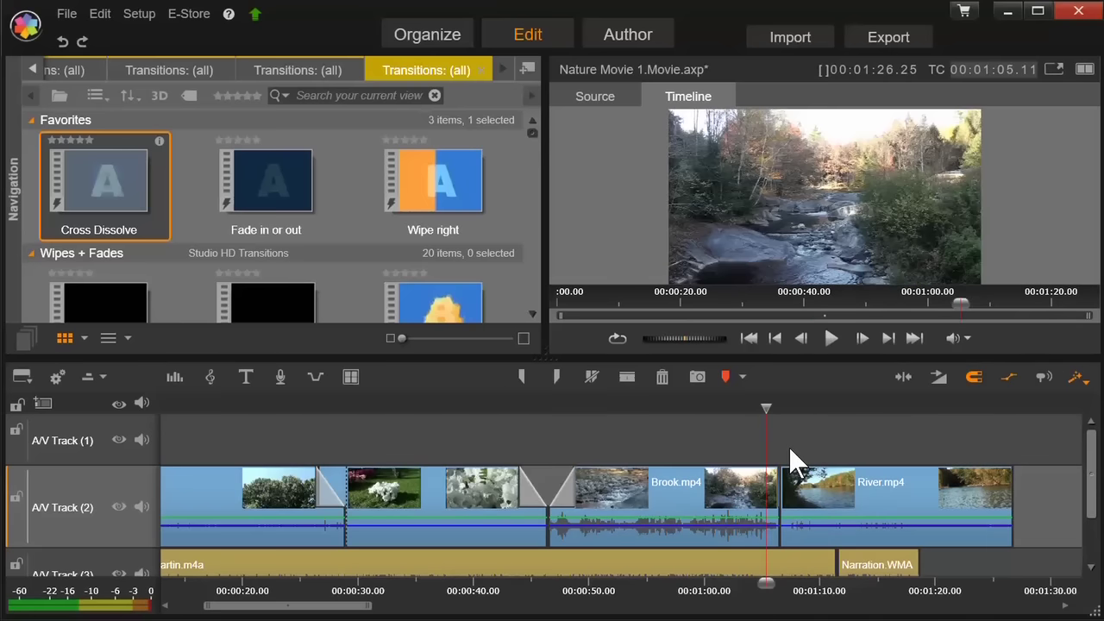
Add a fade-in at the start of the River clip and a fade-out at the end of Brook, and play them back
drag(785, 471, 822, 480)
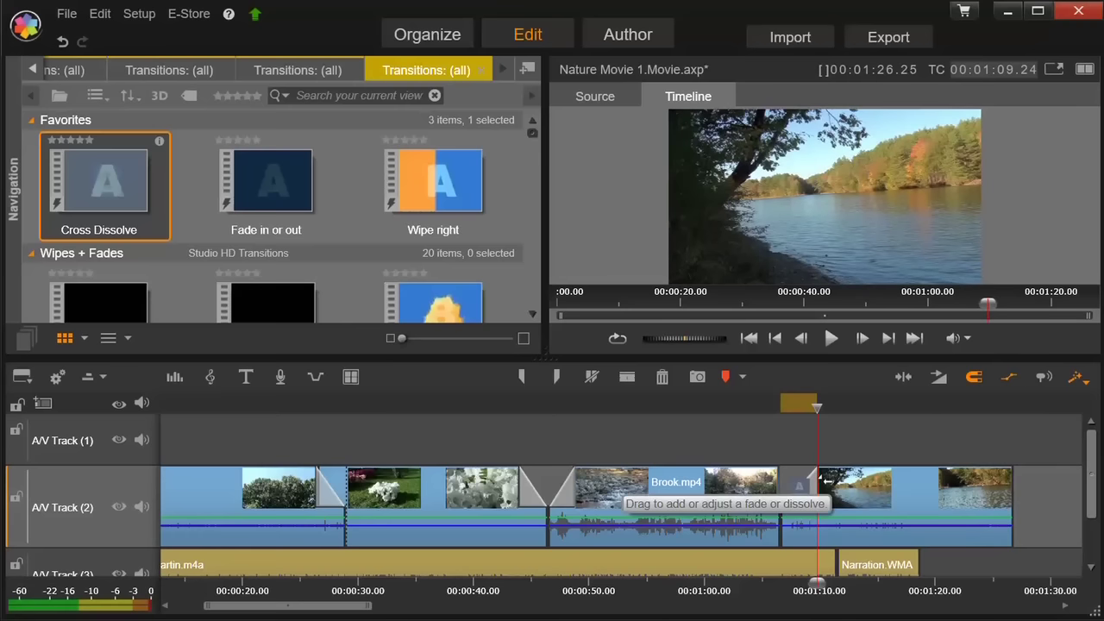
click(760, 475)
drag(759, 476, 749, 476)
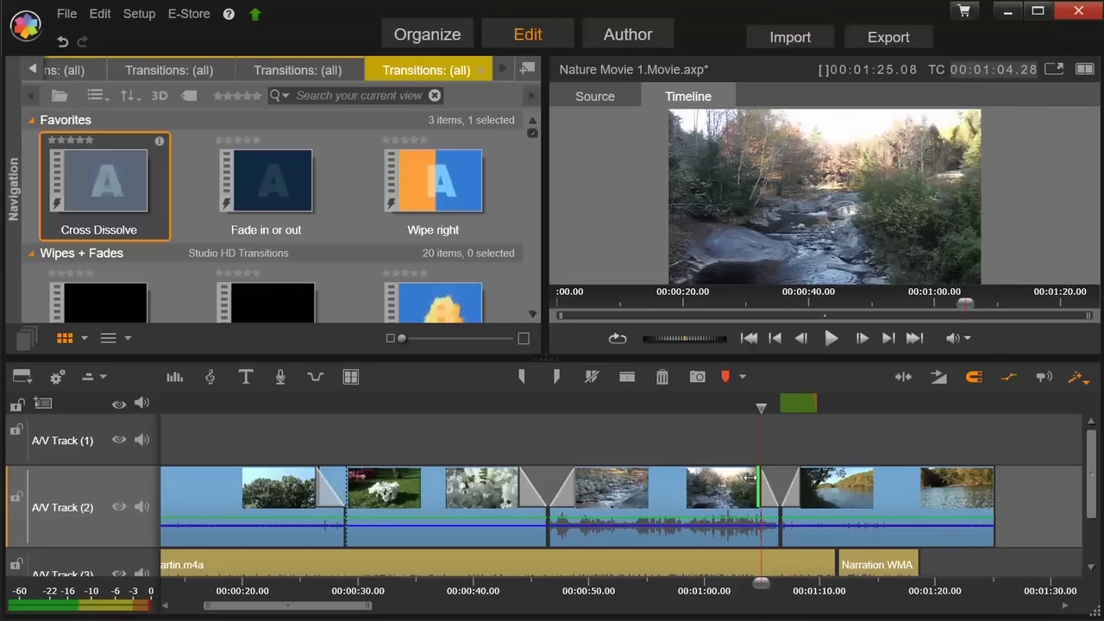
click(750, 477)
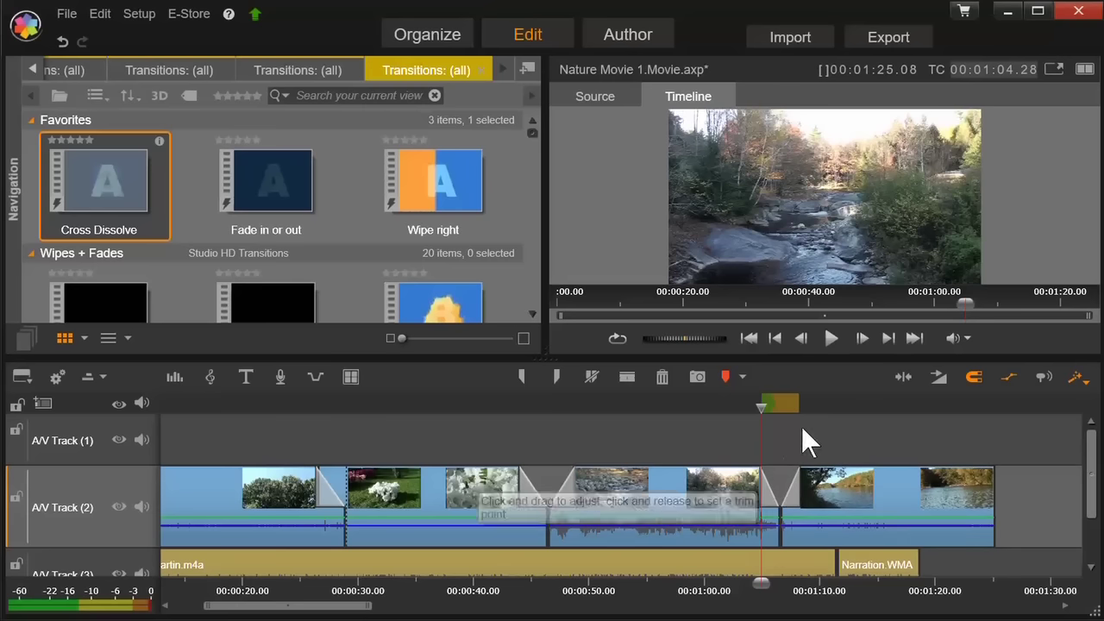
click(830, 339)
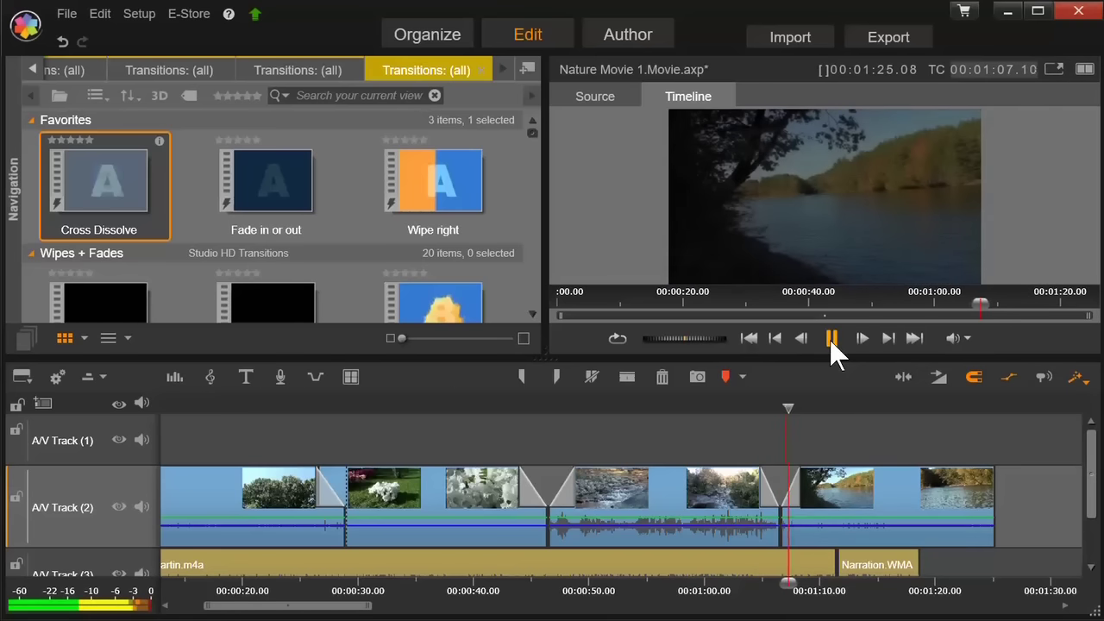
click(831, 339)
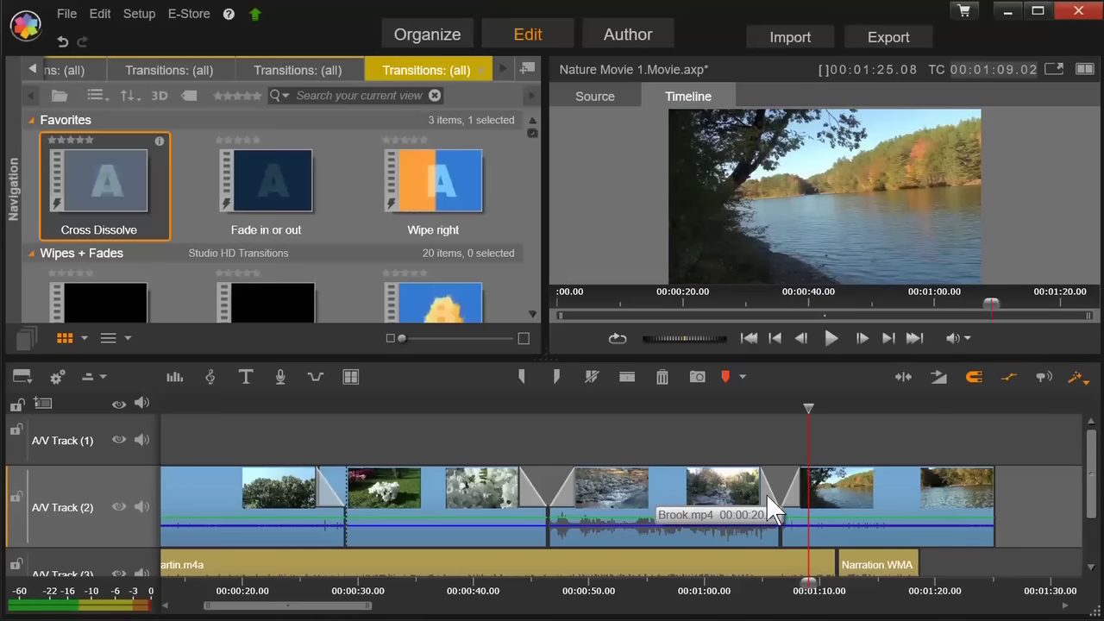
Set the duration of the fade transition at the end of the Brook clip to 06.15
right_click(768, 529)
mouse_move(724, 508)
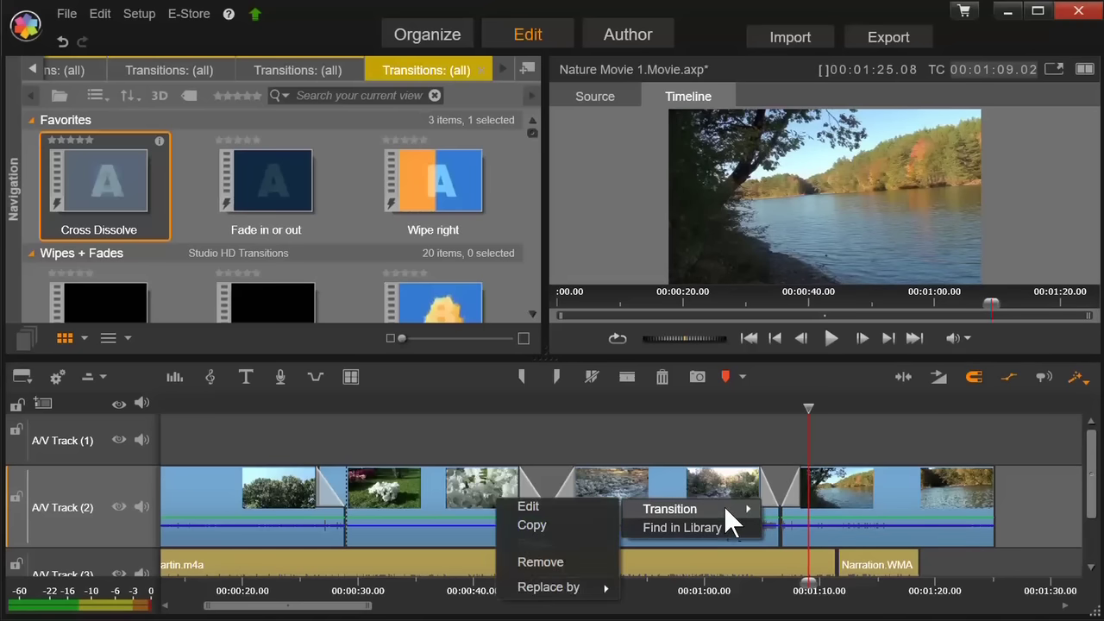
click(595, 506)
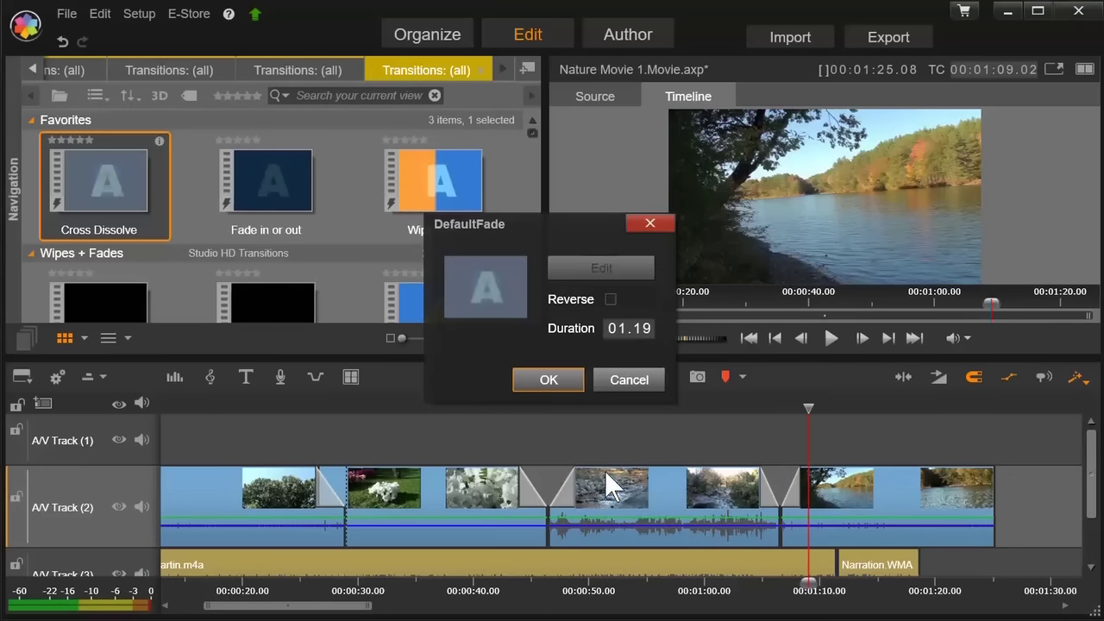
click(614, 328)
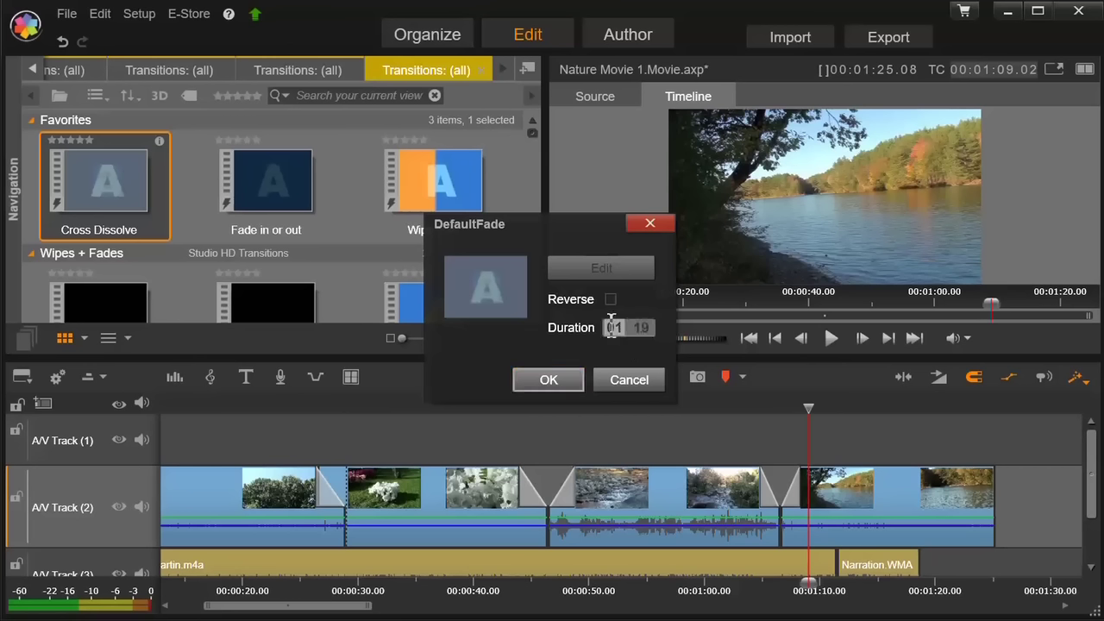
text(06)
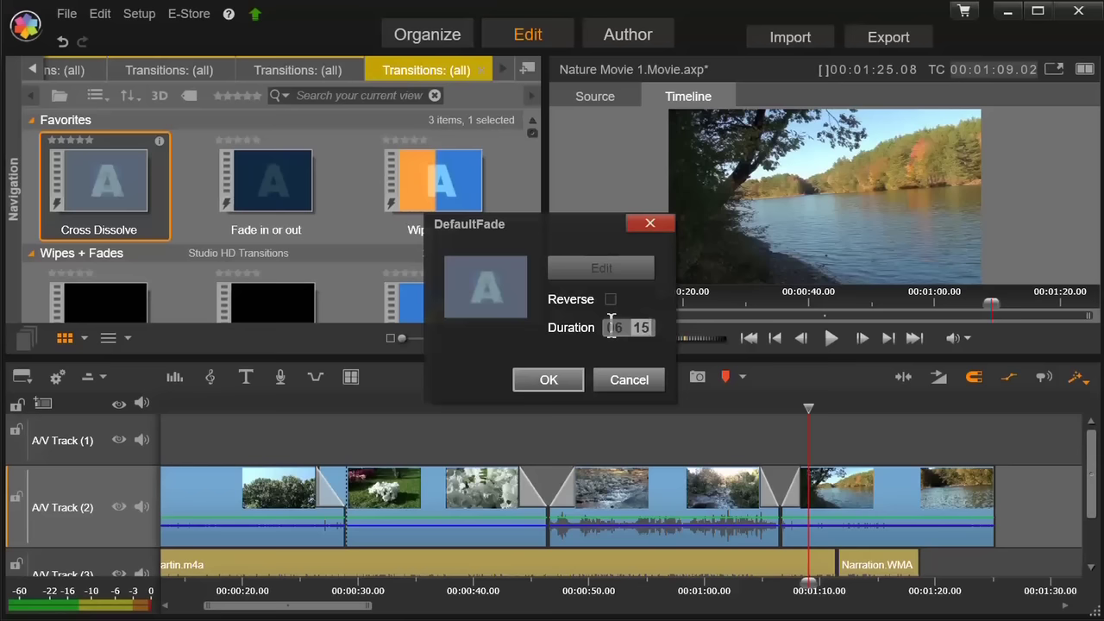
click(558, 378)
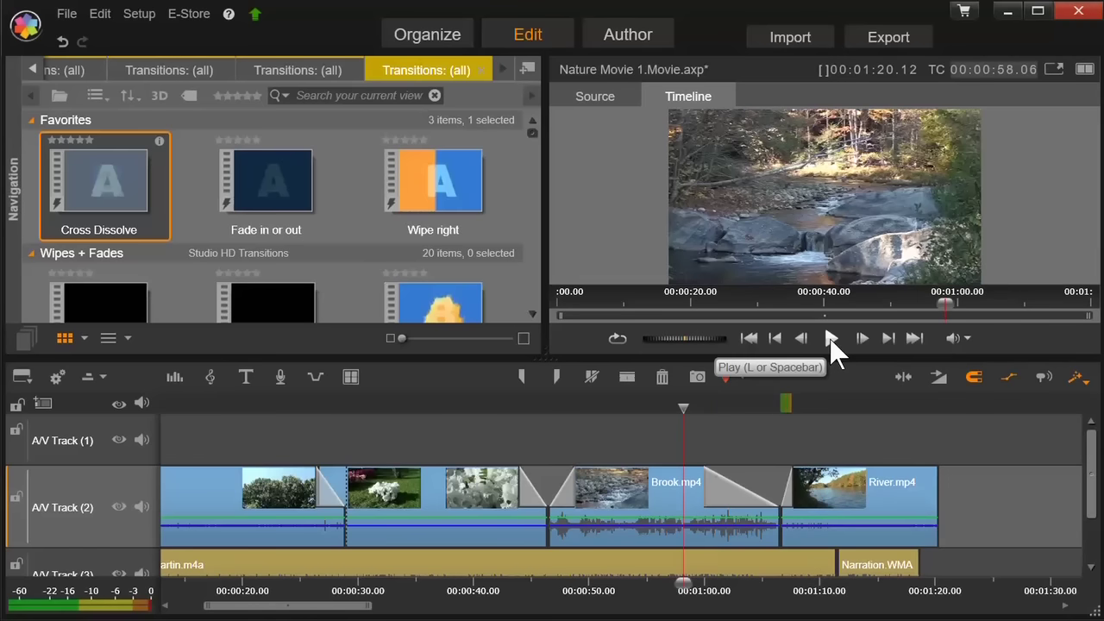
Play back the lengthened fade-out of the Brook clip and the fade-in of River
click(829, 338)
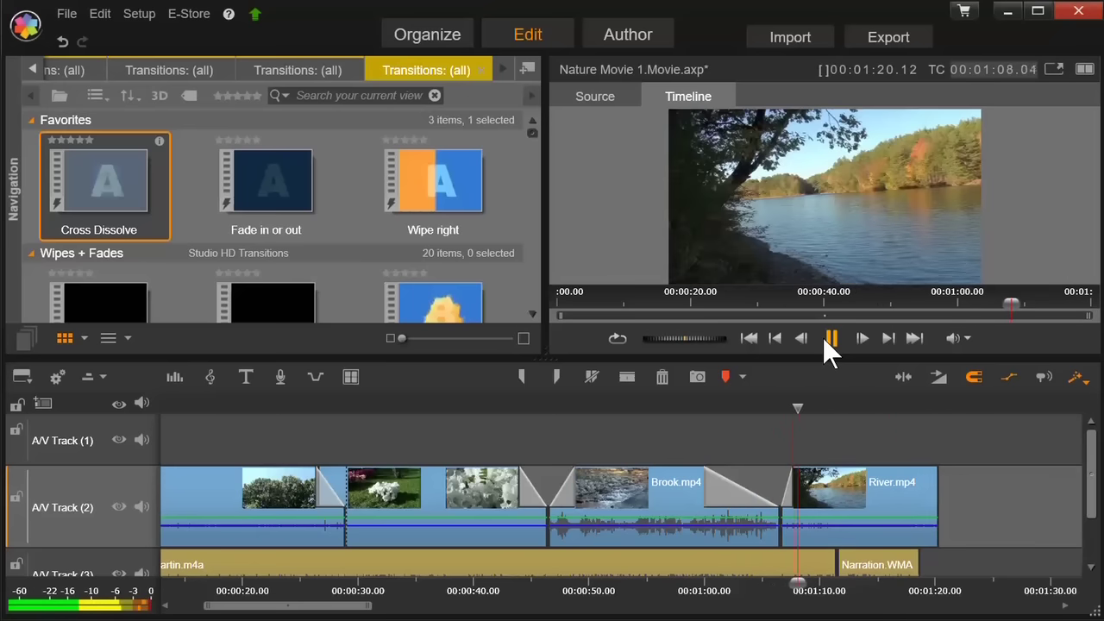
click(829, 336)
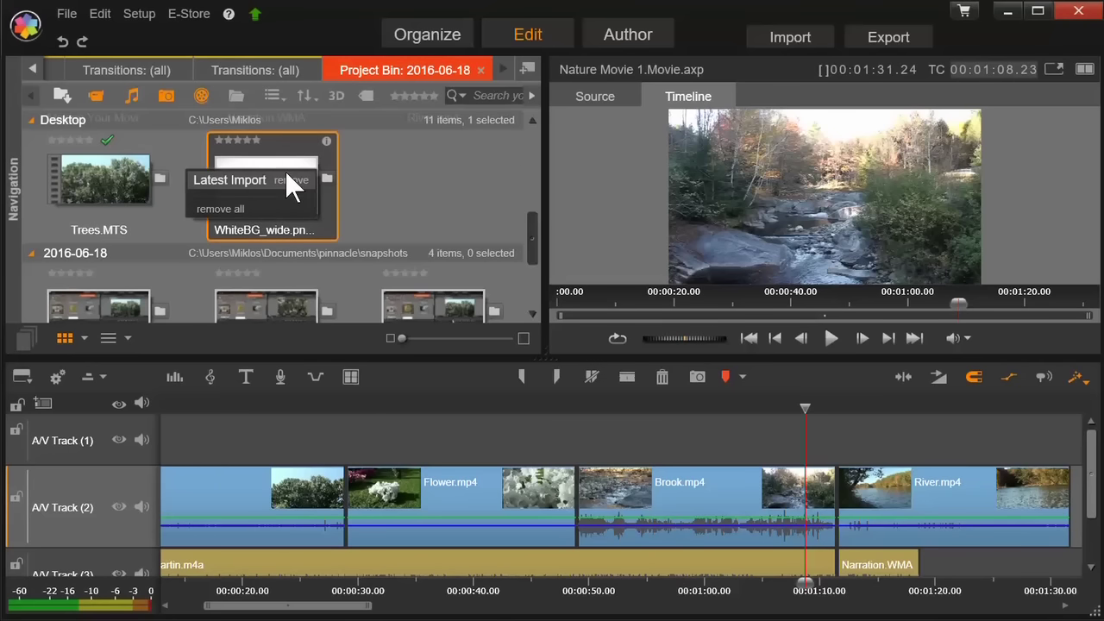
Insert the WhiteBG_wide image between the Flower and Brook clips on A/V Track (2) and set its duration to 10 seconds
click(291, 180)
drag(290, 180, 566, 506)
right_click(593, 496)
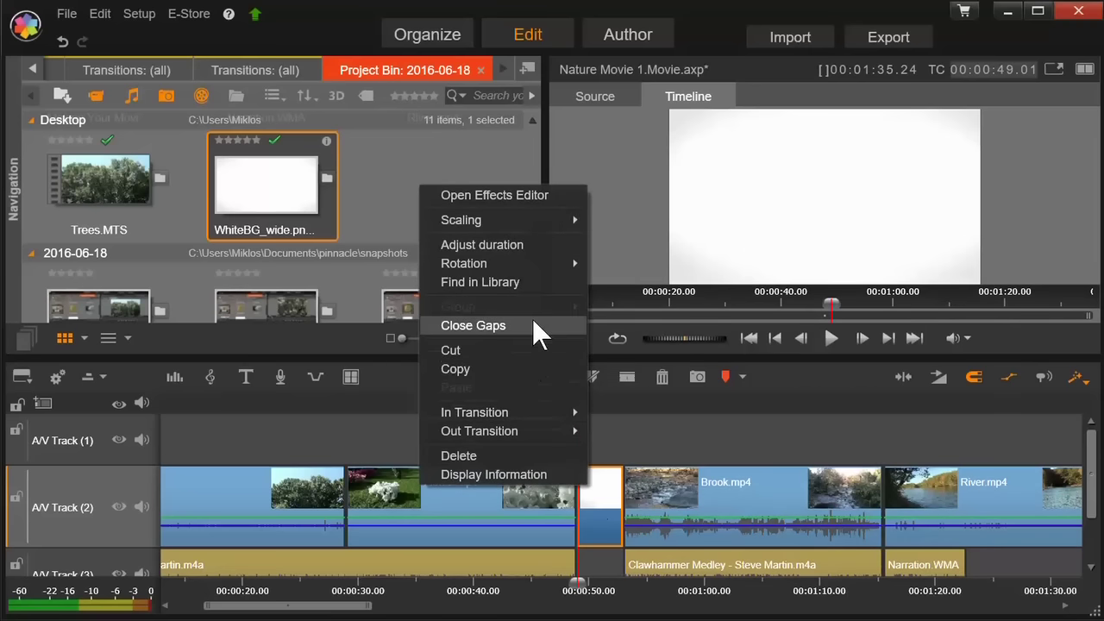
click(499, 244)
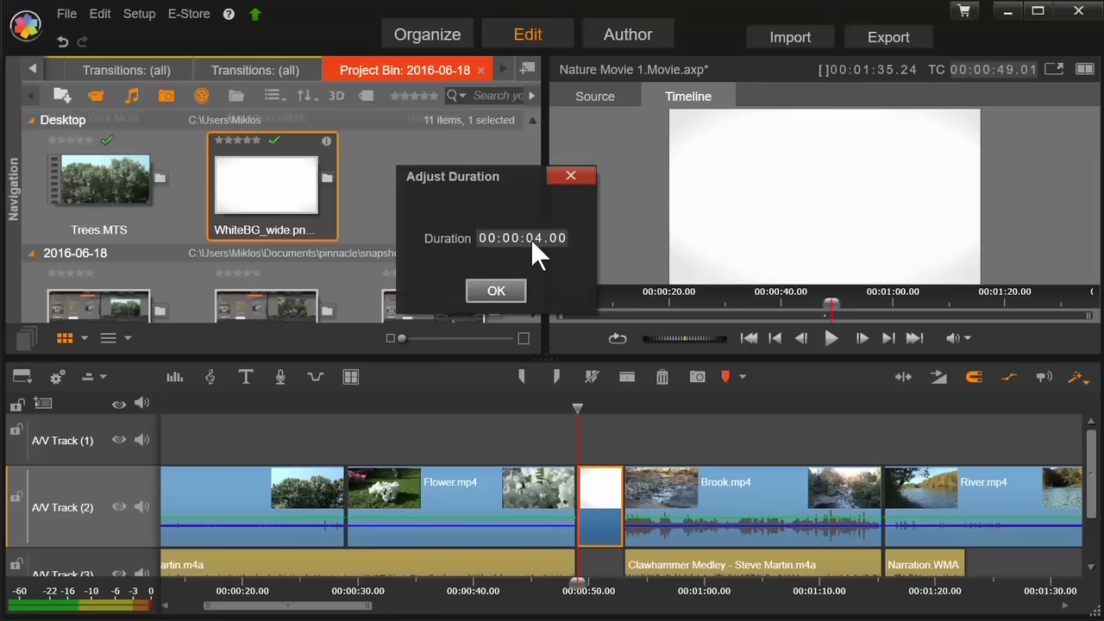
click(530, 239)
text(10)
click(493, 293)
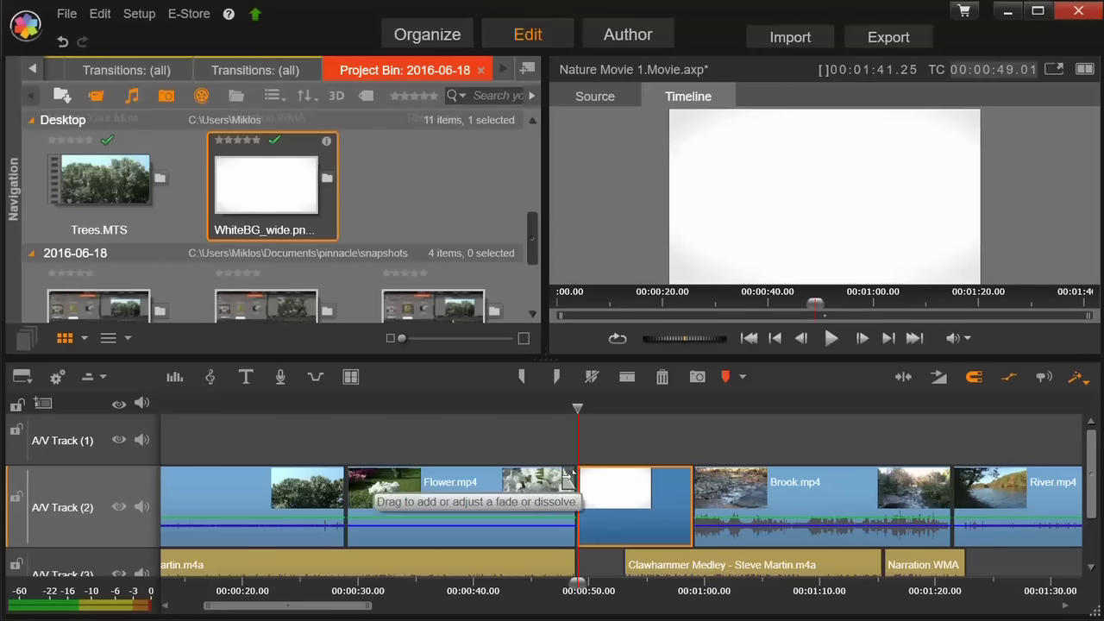
Add a dissolve of about 8 seconds from Flower into the white image and a short one from the white image into Brook
drag(570, 473, 473, 481)
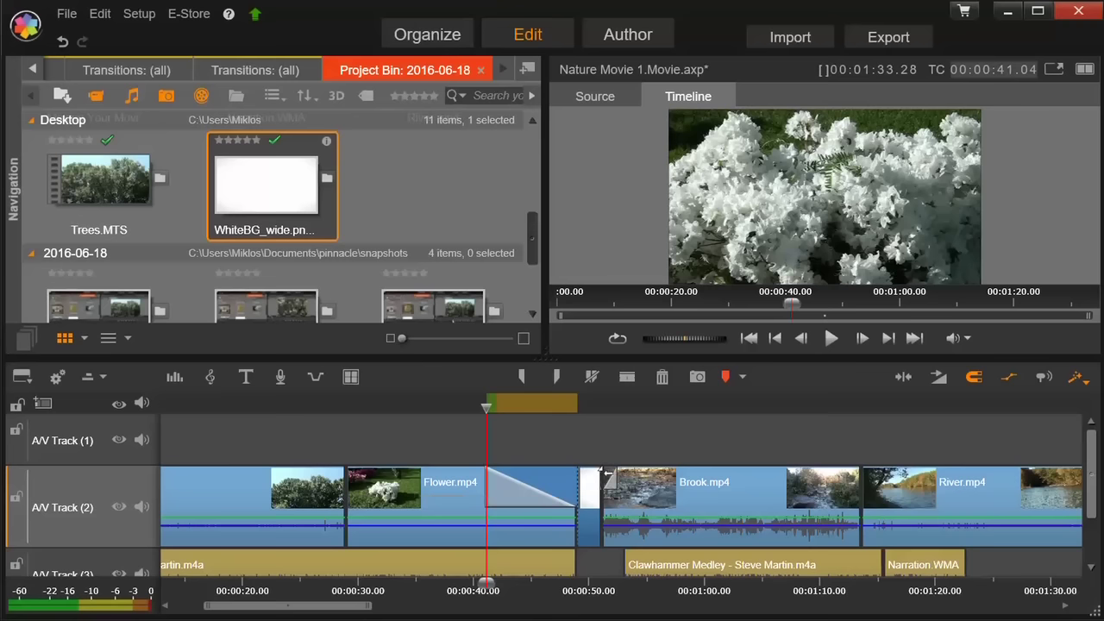
drag(605, 473, 589, 476)
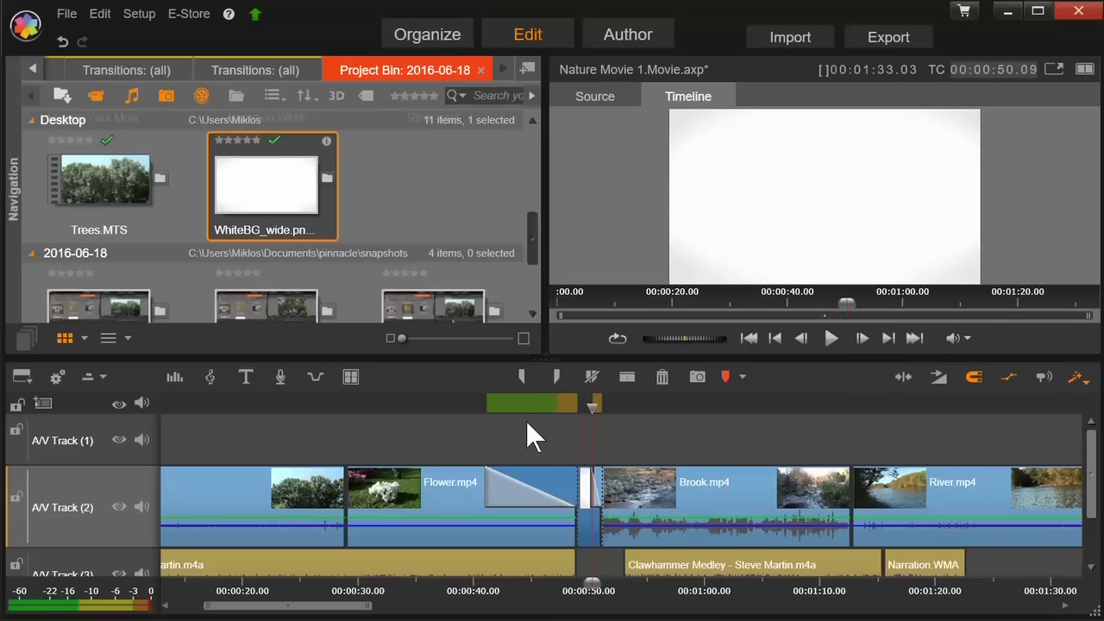
click(623, 404)
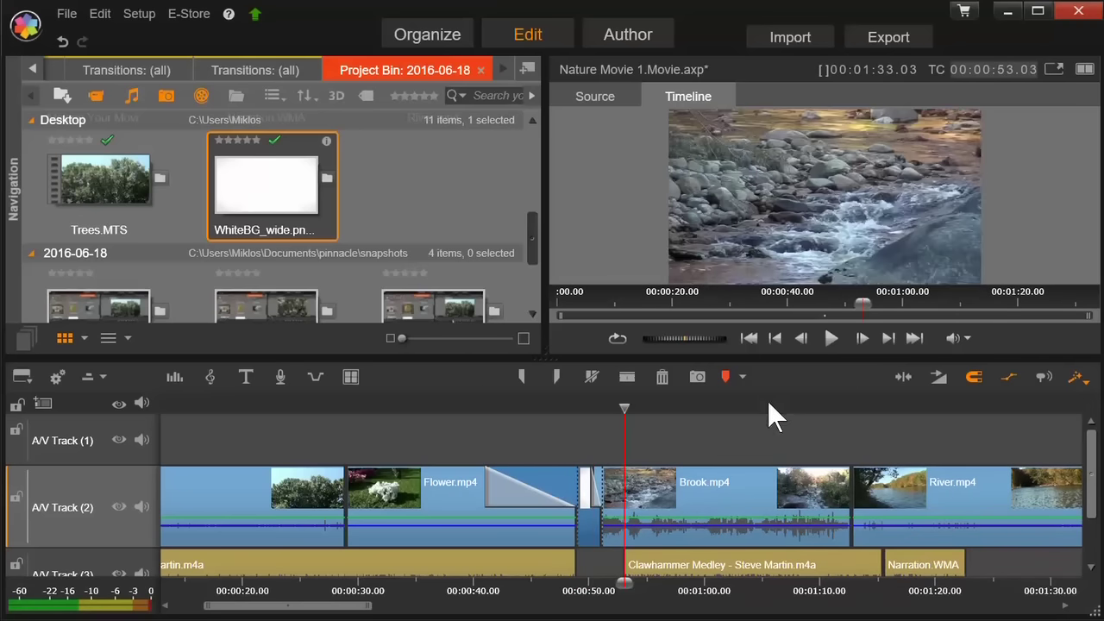
Close the gap in the music on A/V Track (3) and play back the dissolve from Flower through white into Brook
right_click(602, 559)
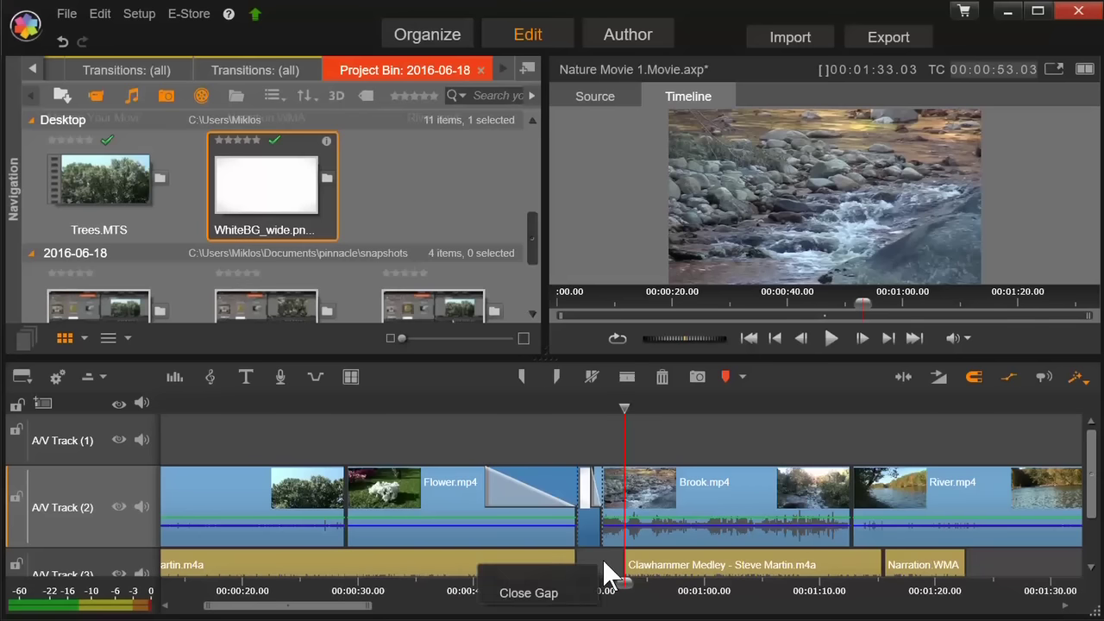
click(533, 593)
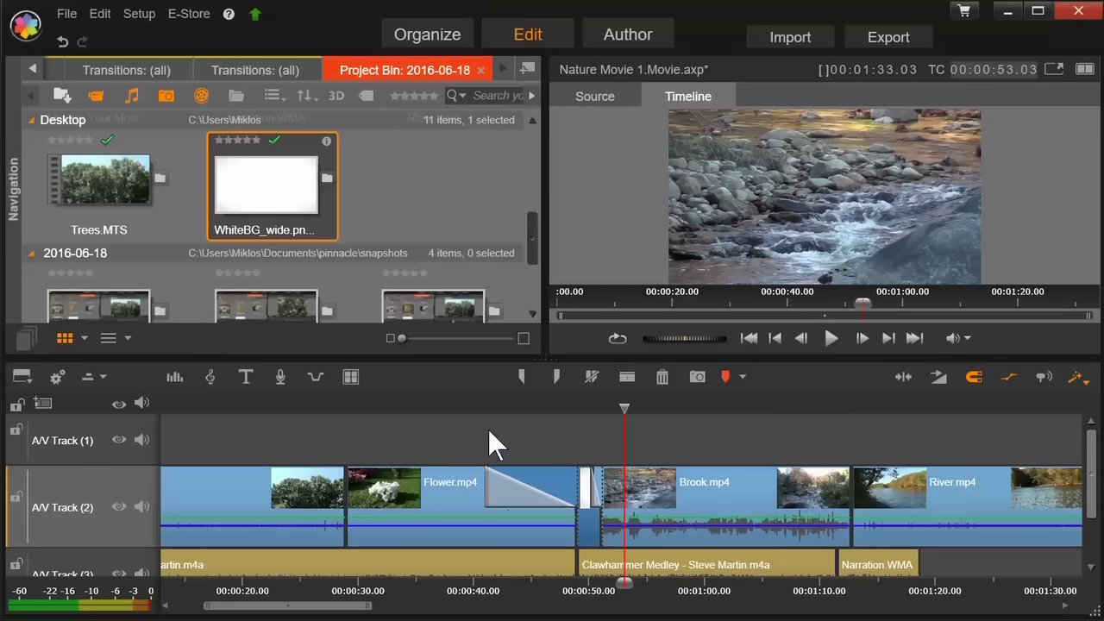
click(457, 406)
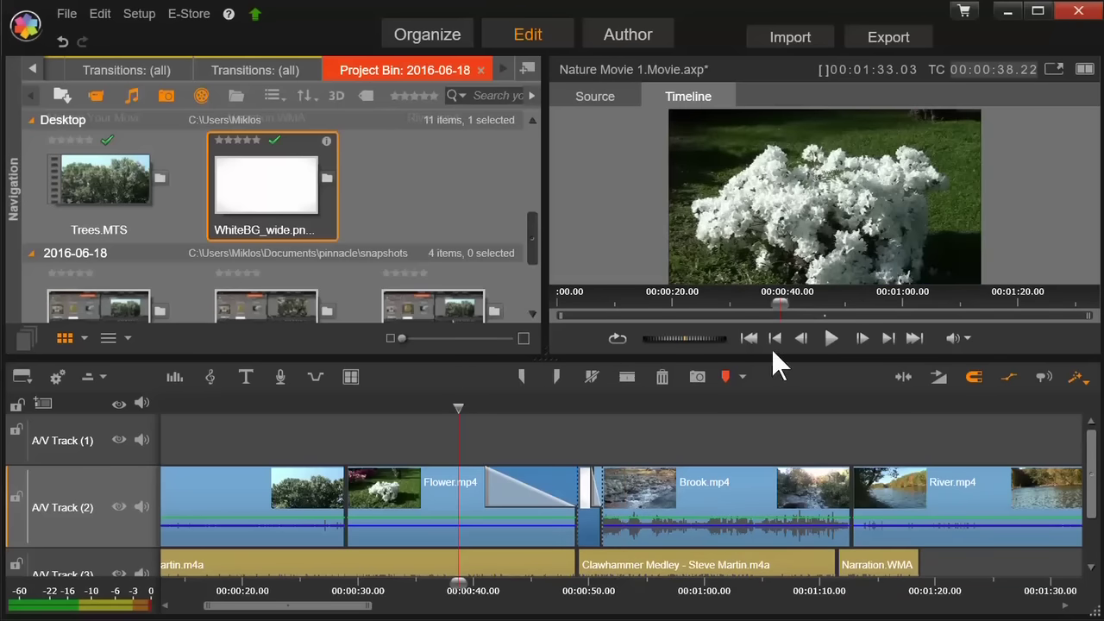
click(832, 338)
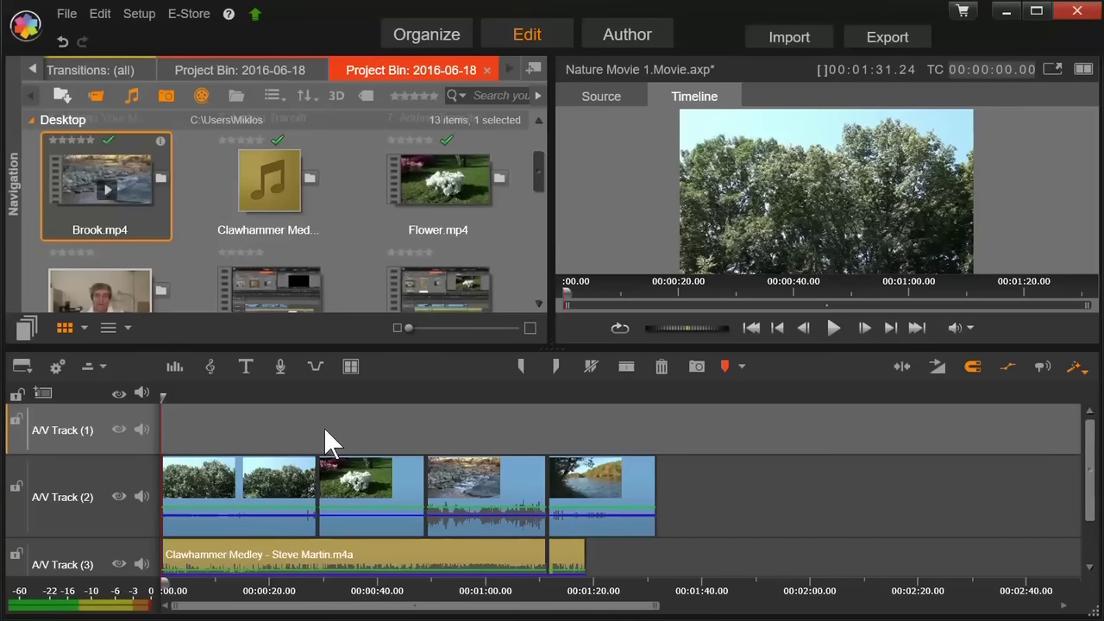
Create a title reading "Clawhammer Medley" with "Steve Martin" on a second line, placed at the start of A/V Track (1)
click(246, 367)
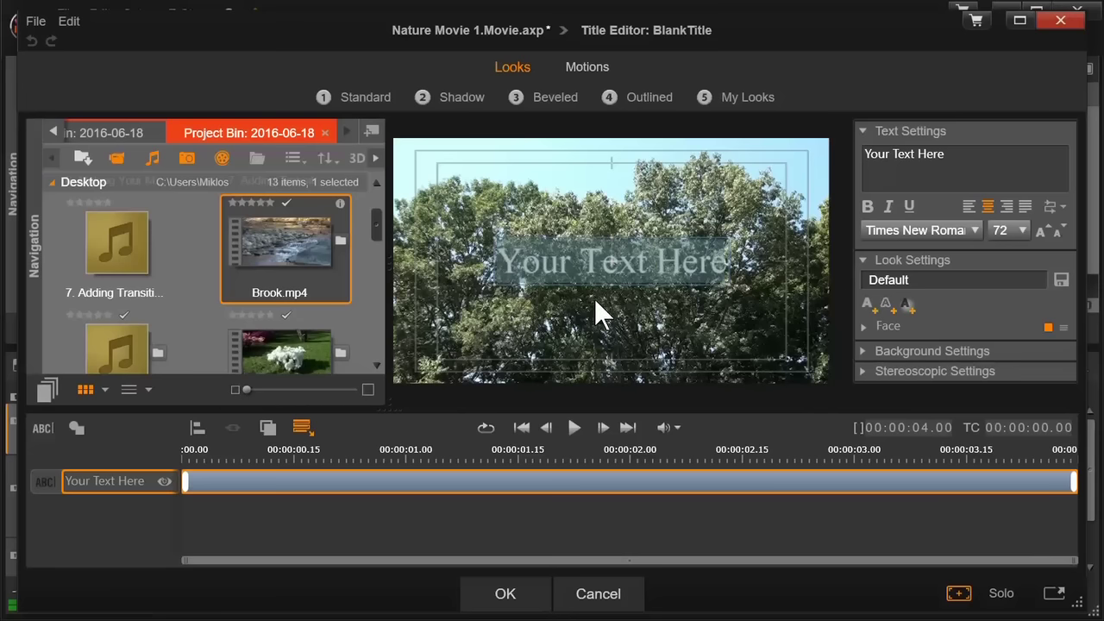
text(Cla)
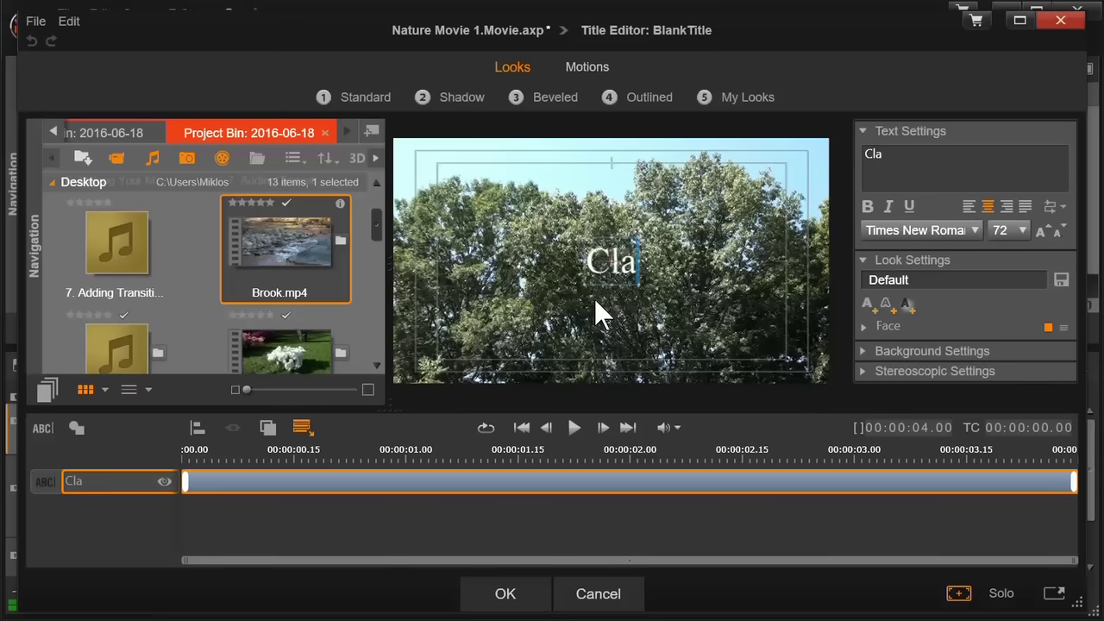
text(whammer)
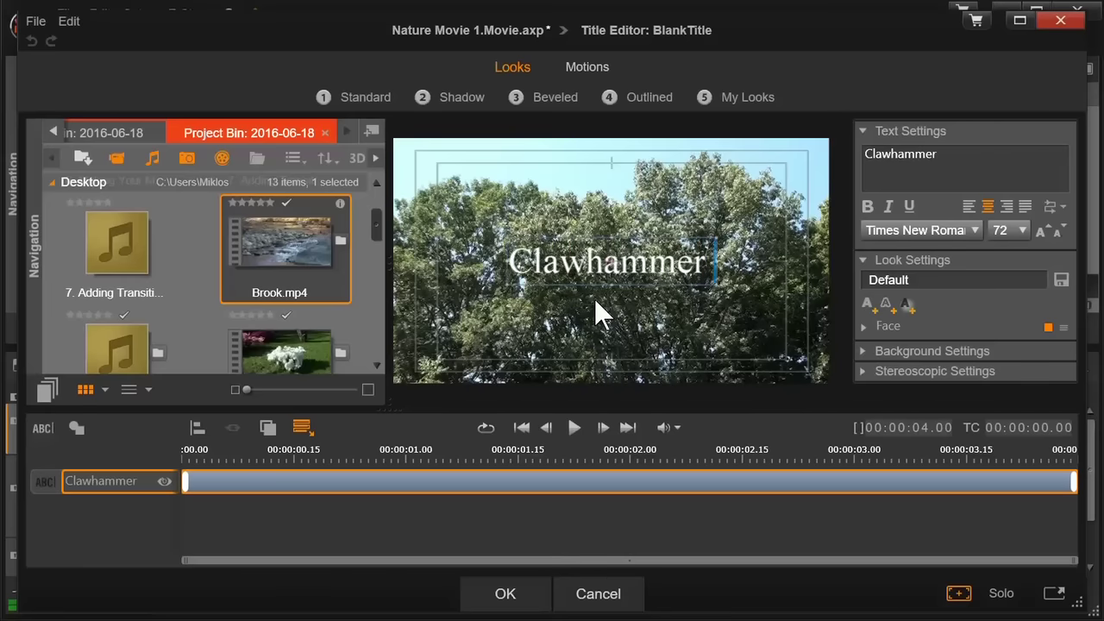
text( Medley)
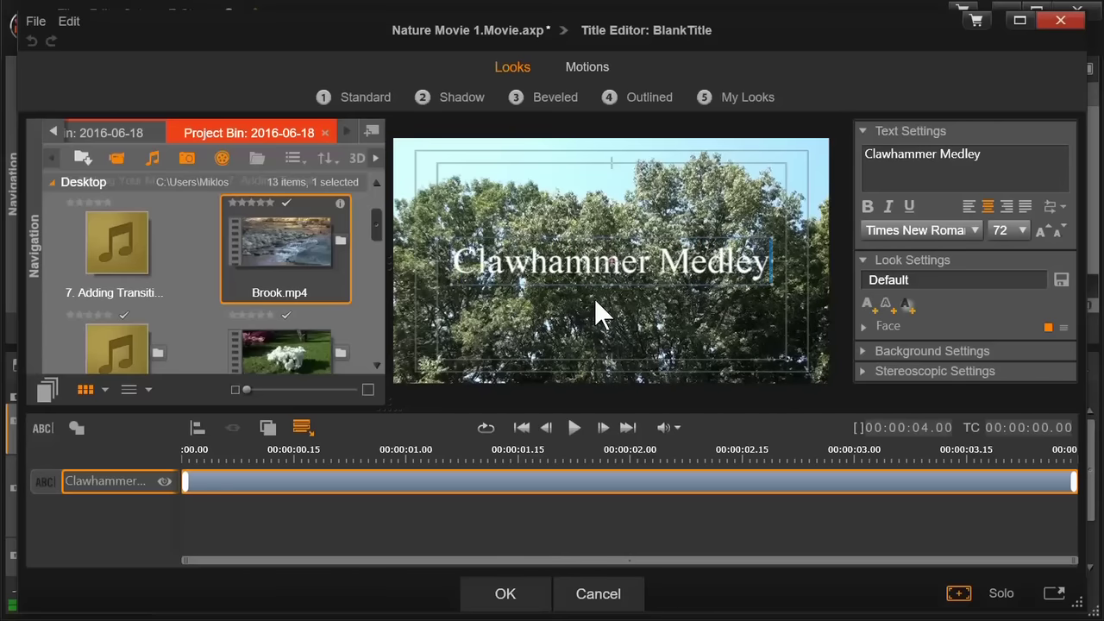
key(Return)
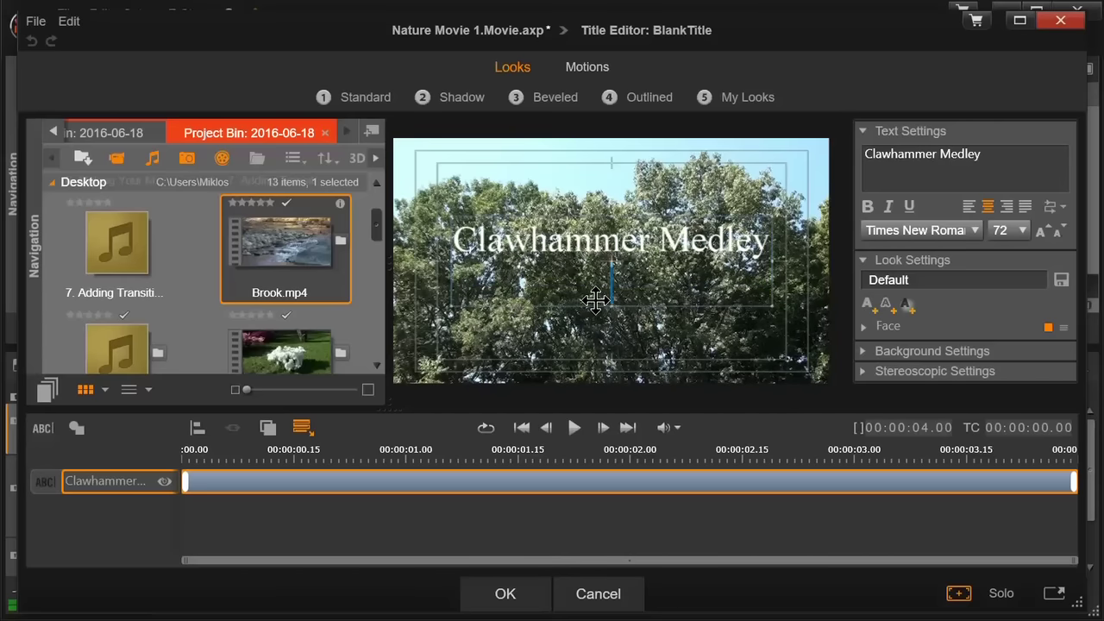
text(Steve Martin)
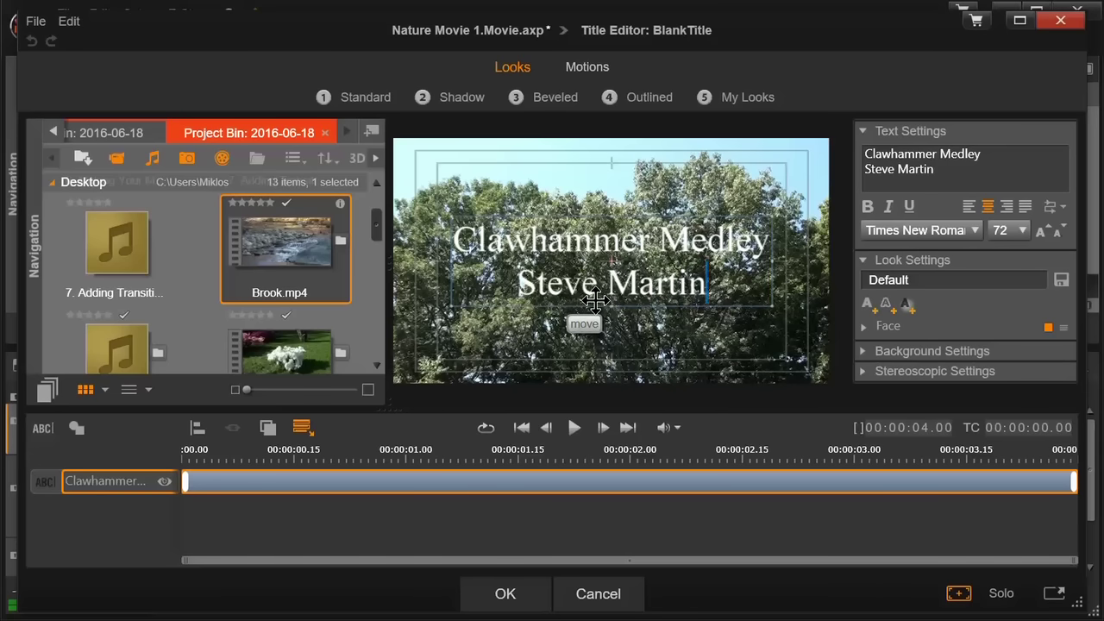
click(507, 596)
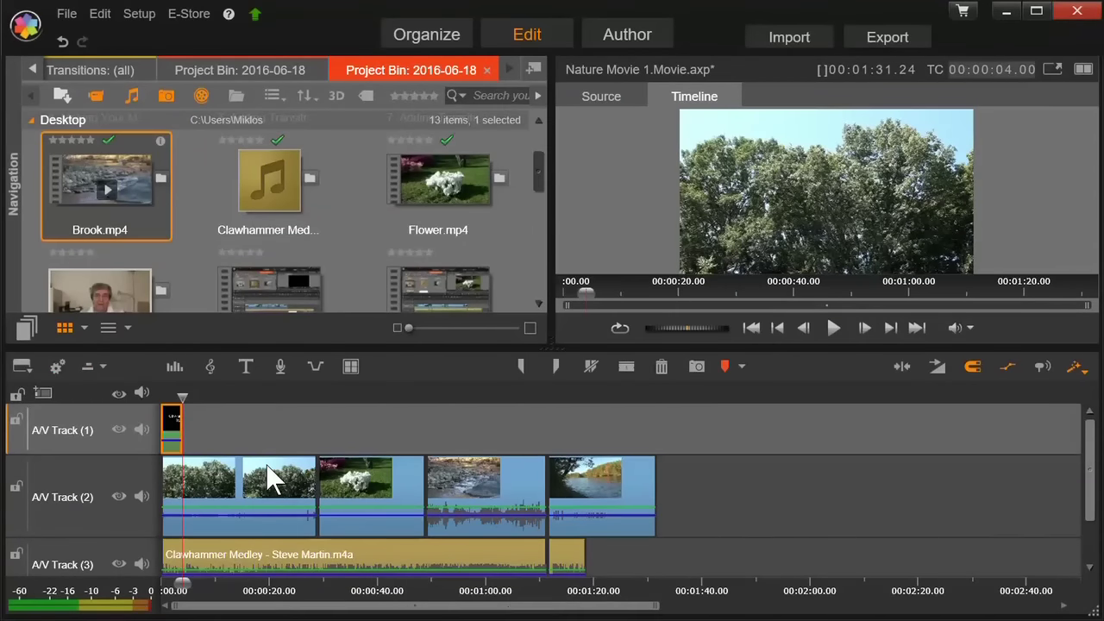
Reopen the Clawhammer Medley title for editing and change the font of all its text to Franklin Gothic Medium
click(172, 393)
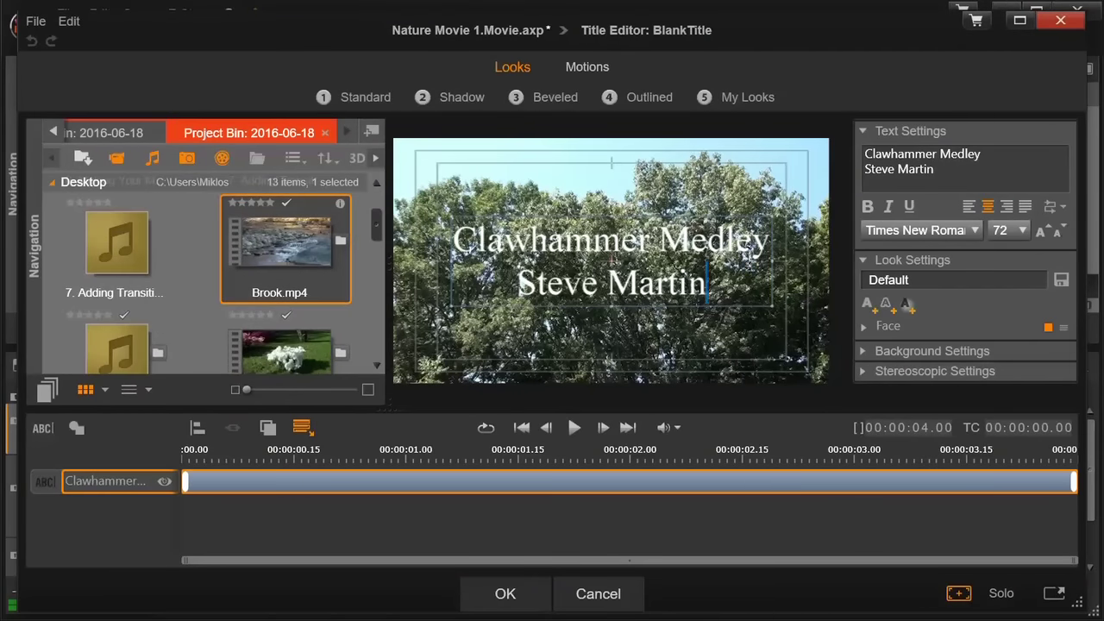
click(926, 169)
key(ctrl+a)
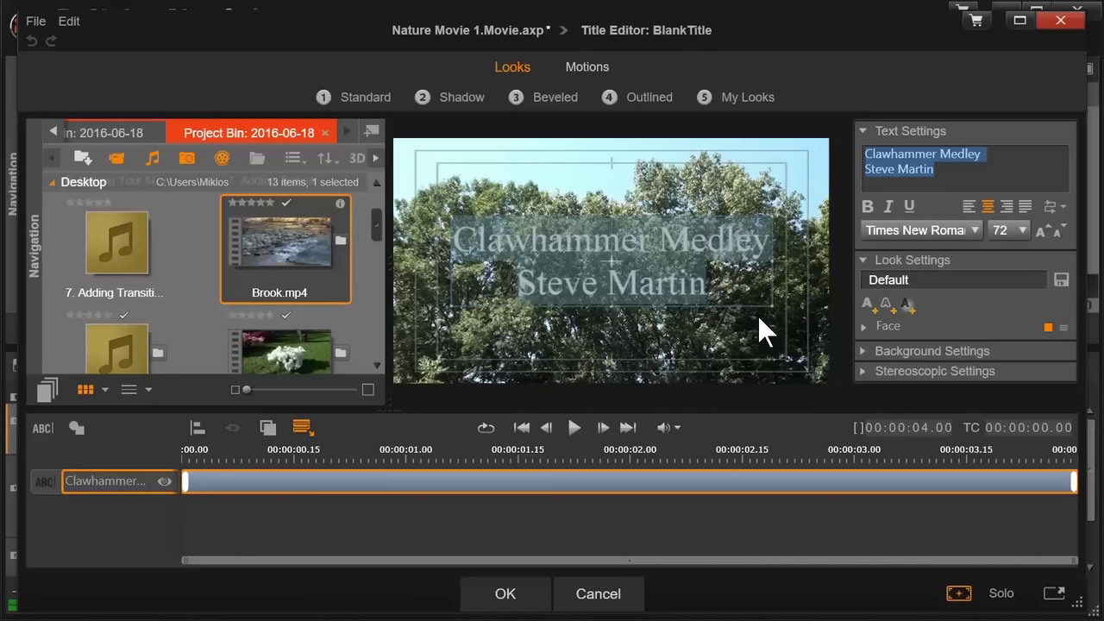
click(975, 229)
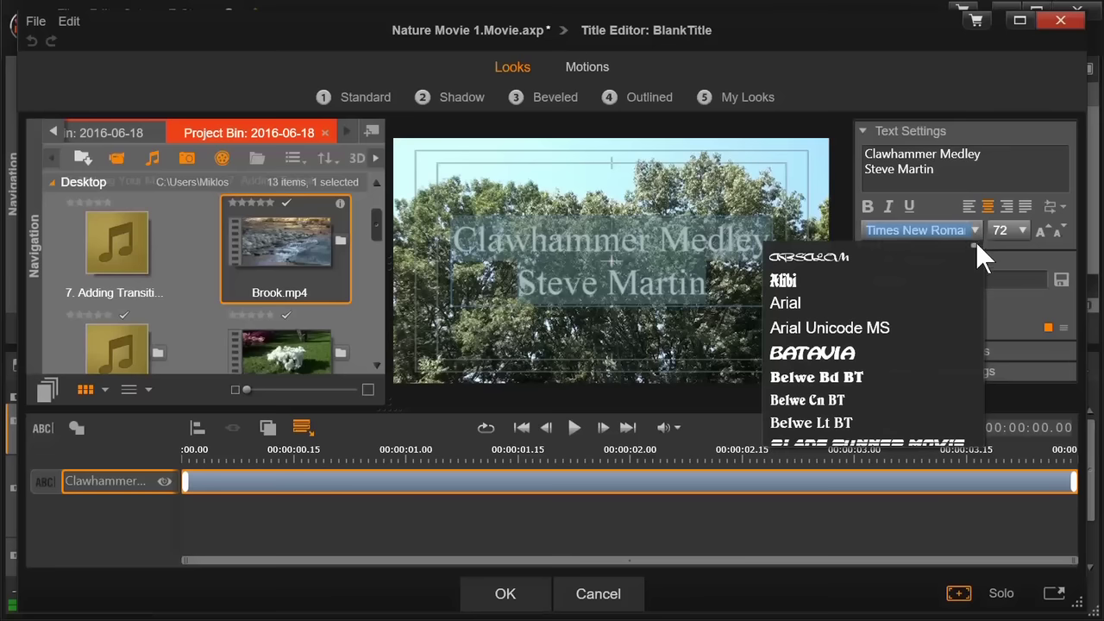
scroll(975, 250, down, 4)
drag(975, 256, 978, 295)
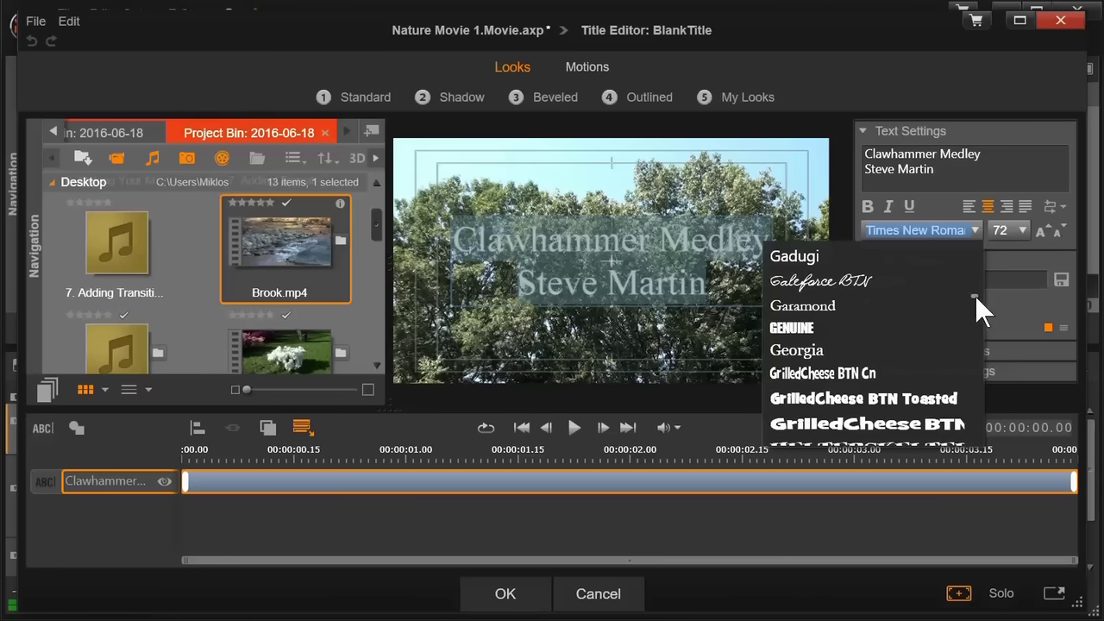
text(f)
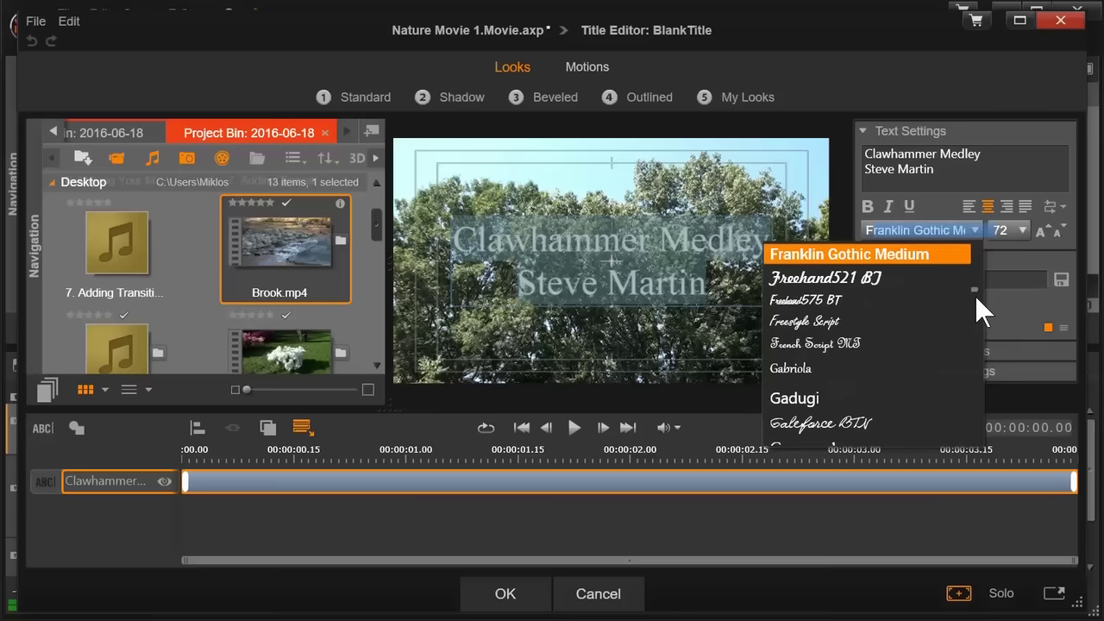
click(897, 256)
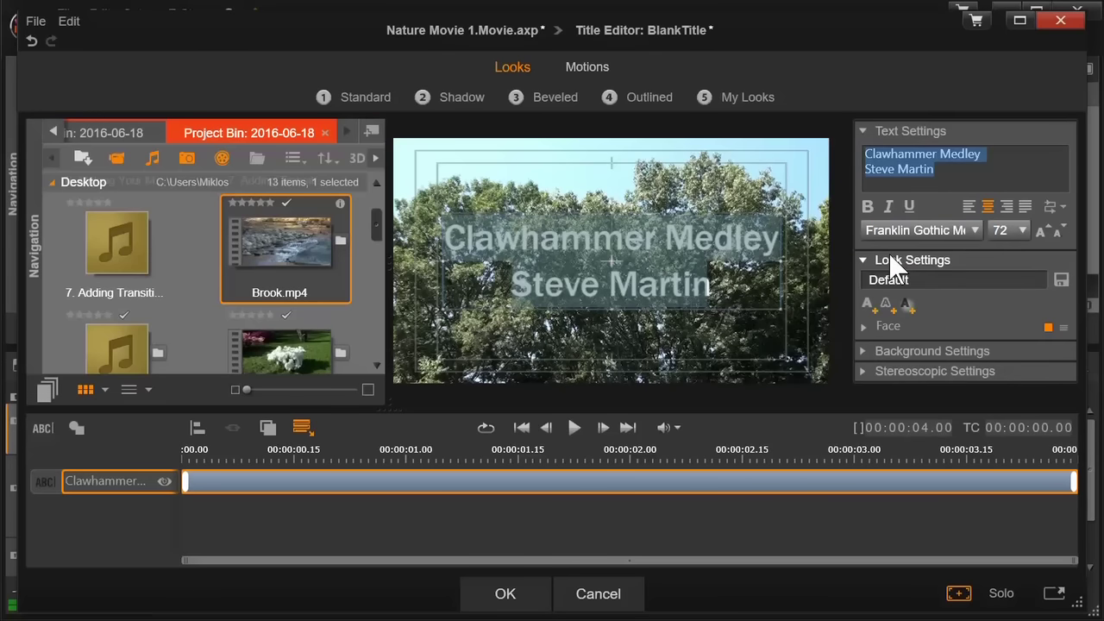
Set the title text size to 60 and move the text straight down to the lower half of the frame
click(1021, 228)
drag(1022, 277, 1028, 331)
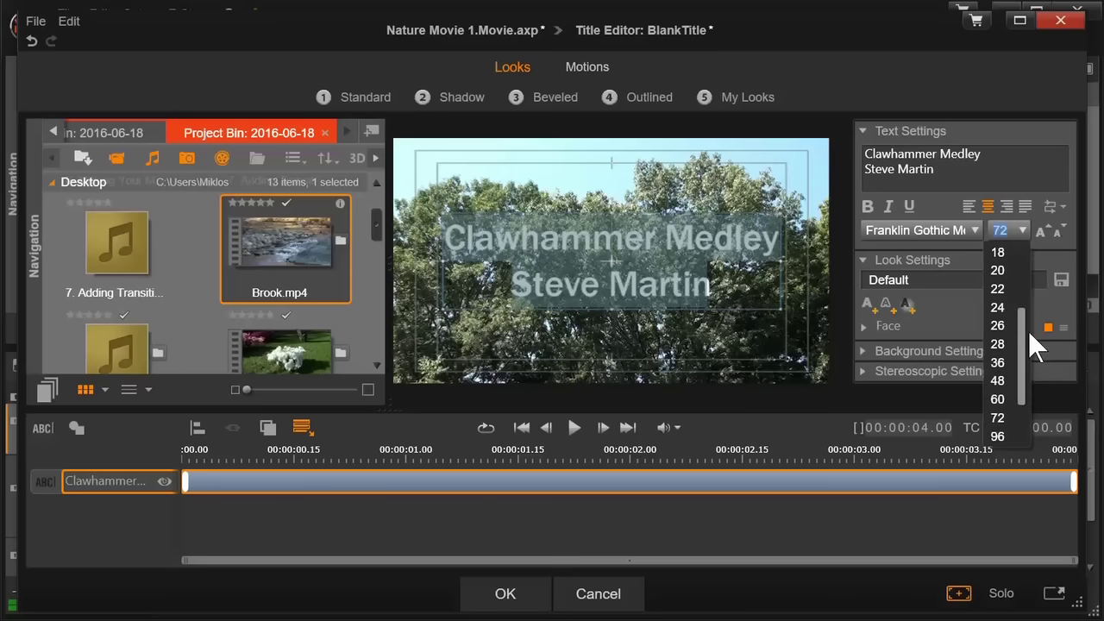
click(997, 399)
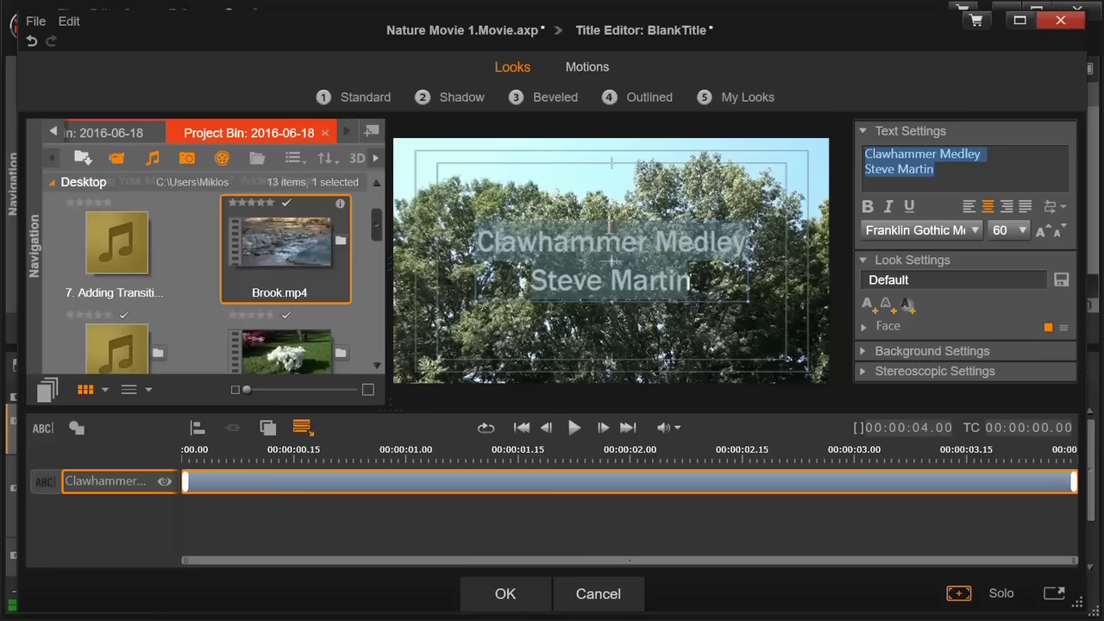
drag(604, 220, 603, 260)
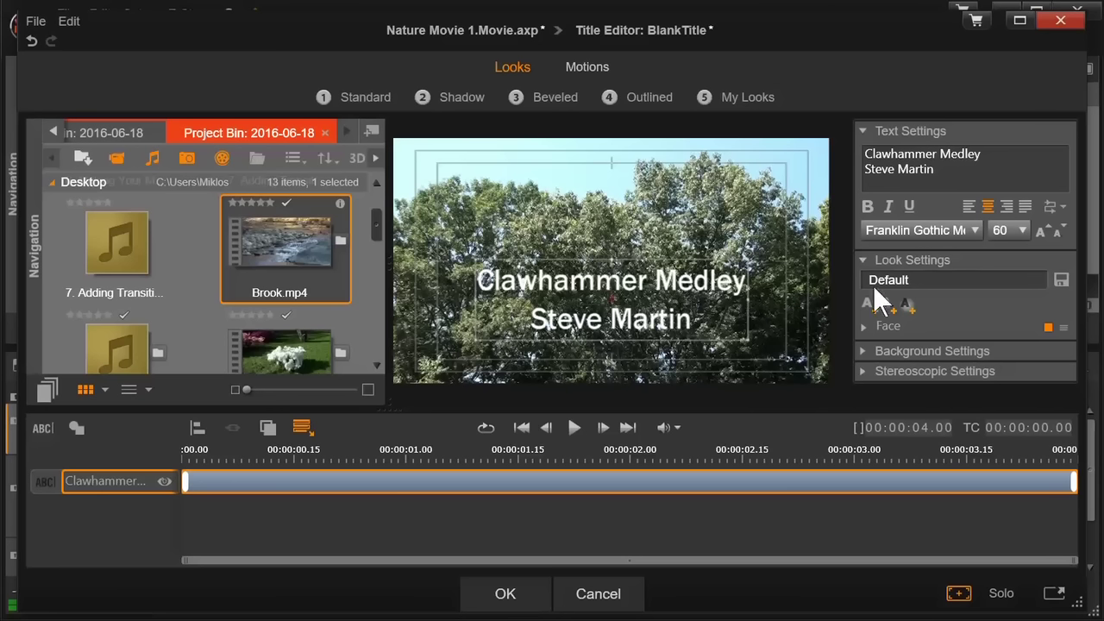
Change the fill color of the title text's face to red with R 253, G 50, B 6 and apply it
click(865, 328)
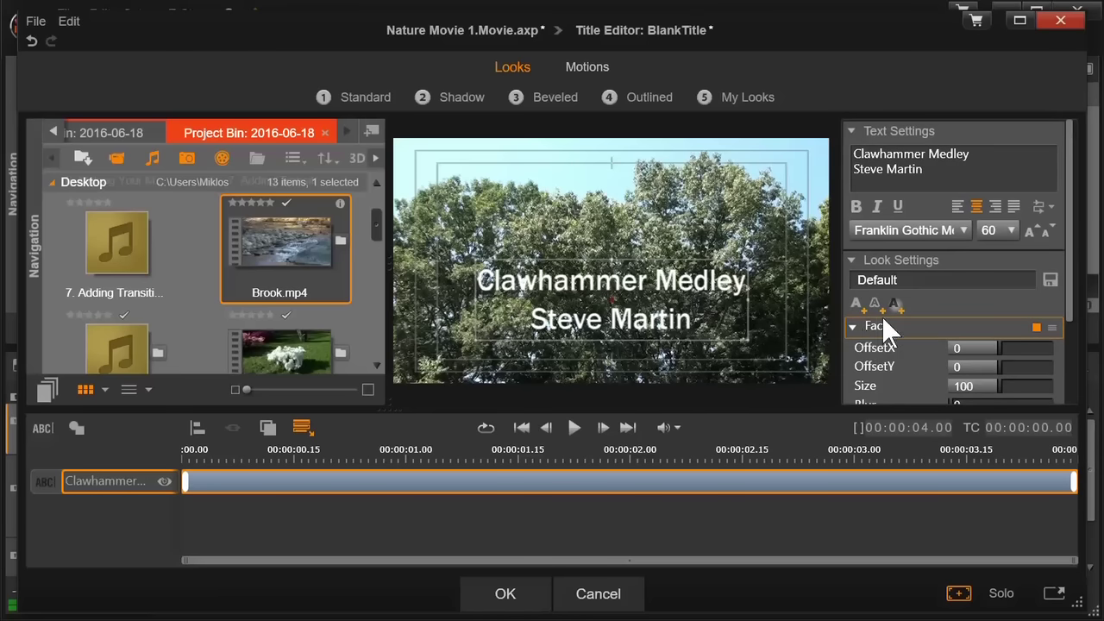
scroll(1069, 296, down, 2)
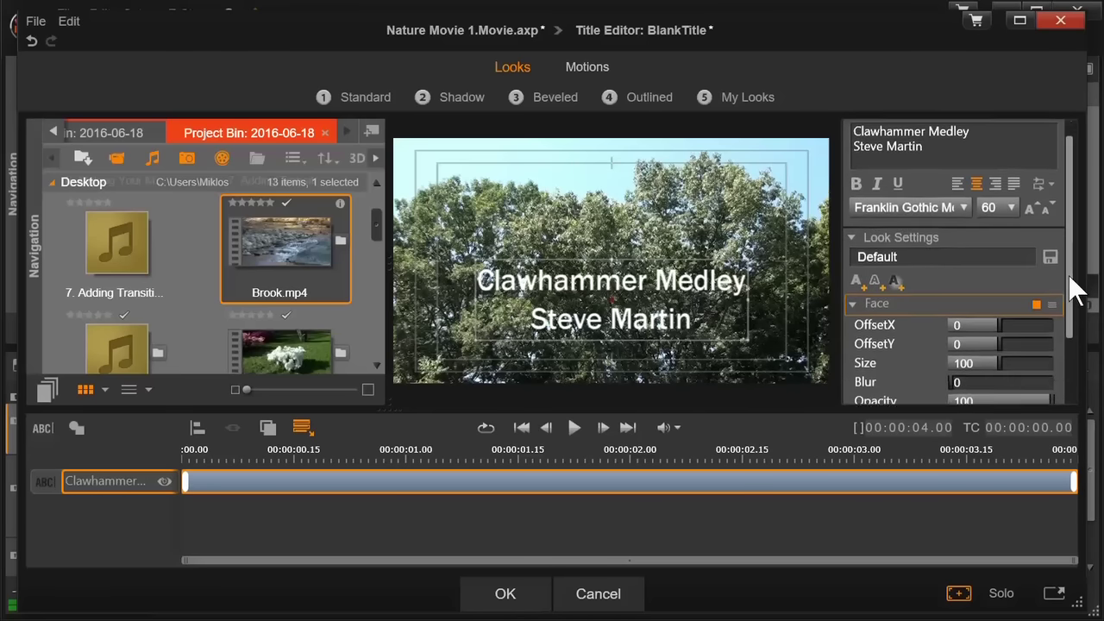
scroll(1070, 302, down, 1)
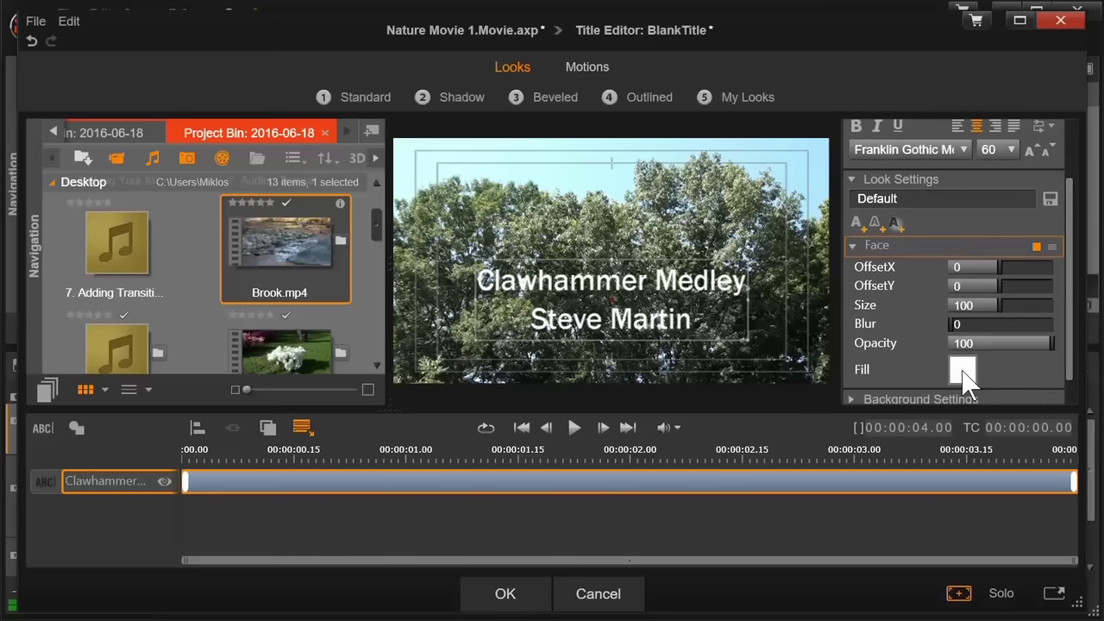
click(962, 373)
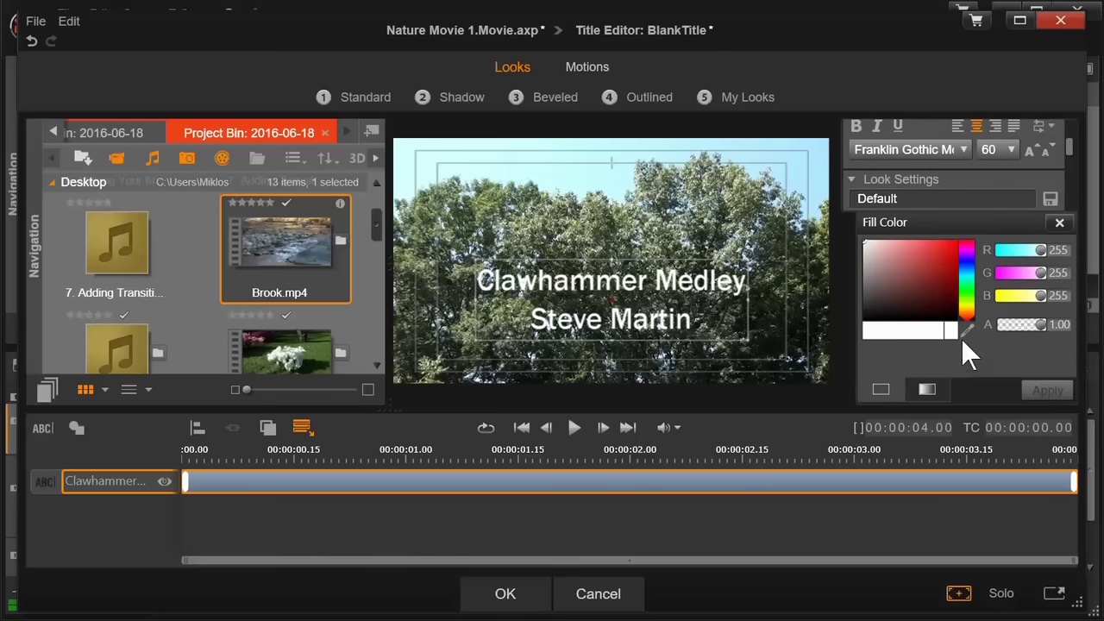
drag(967, 317, 969, 204)
drag(967, 260, 968, 317)
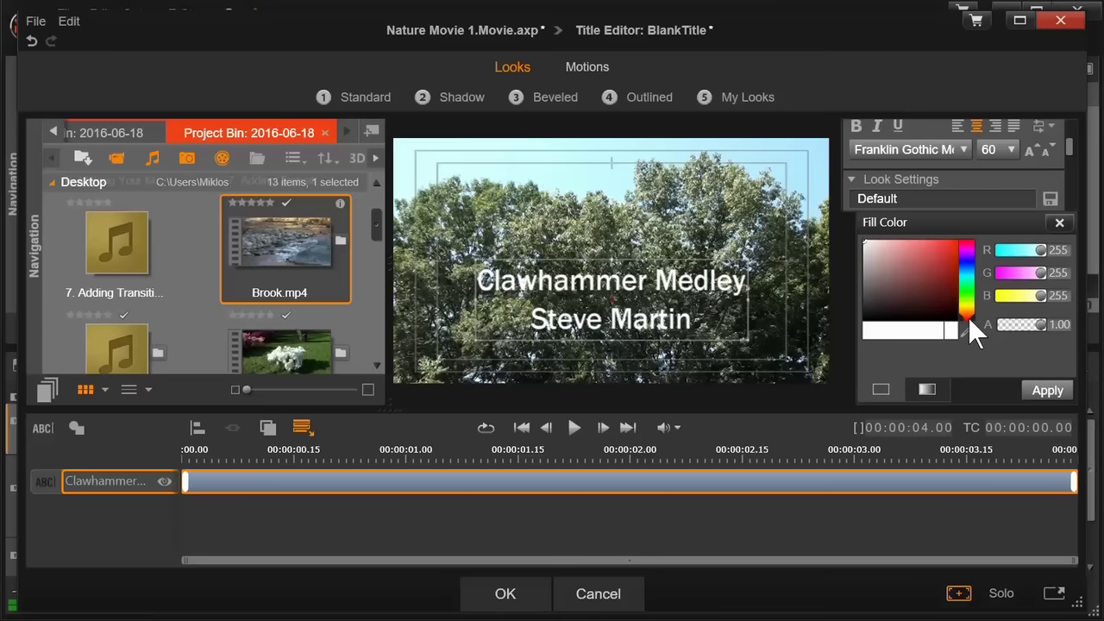
click(955, 241)
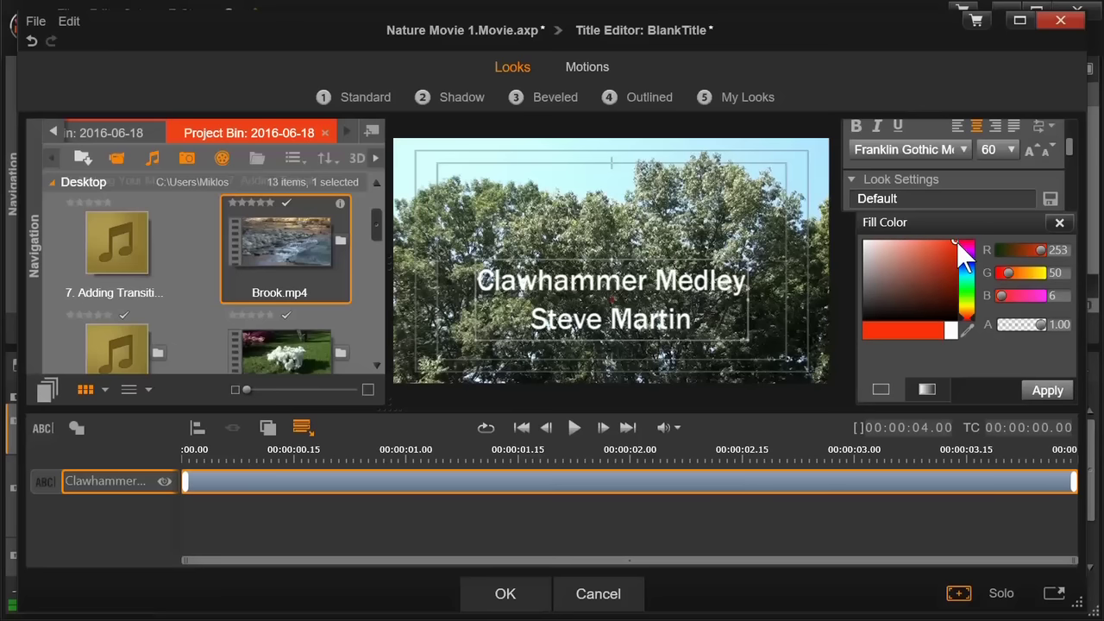
click(1046, 389)
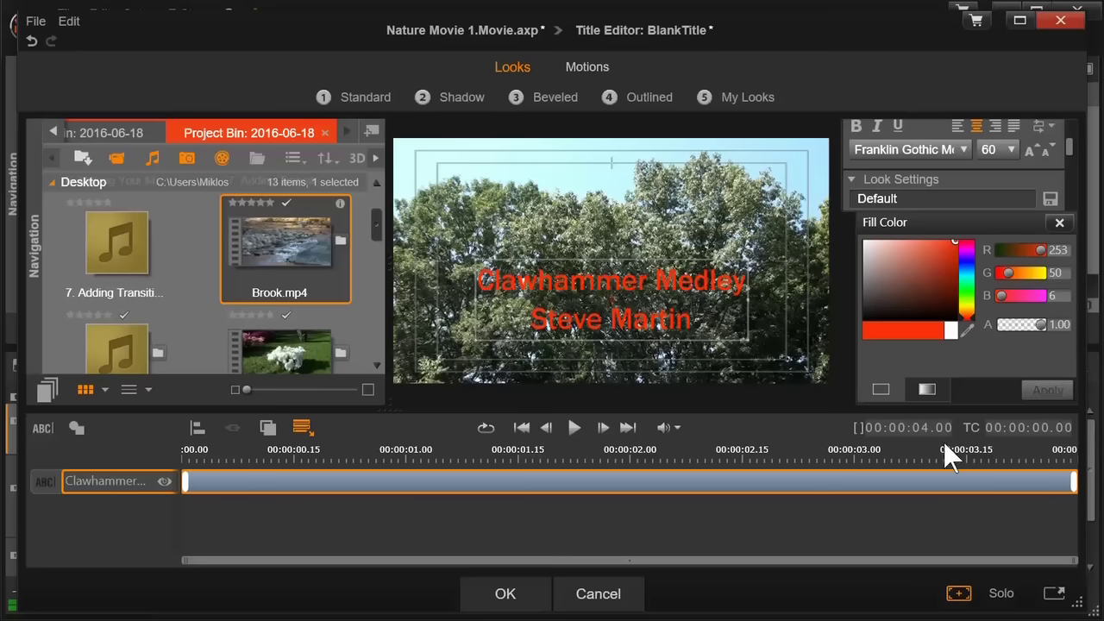
Accept the title formatting and paste copies of the title on A/V Track (1) at the starts of the Flower, Brook and River clips
click(523, 595)
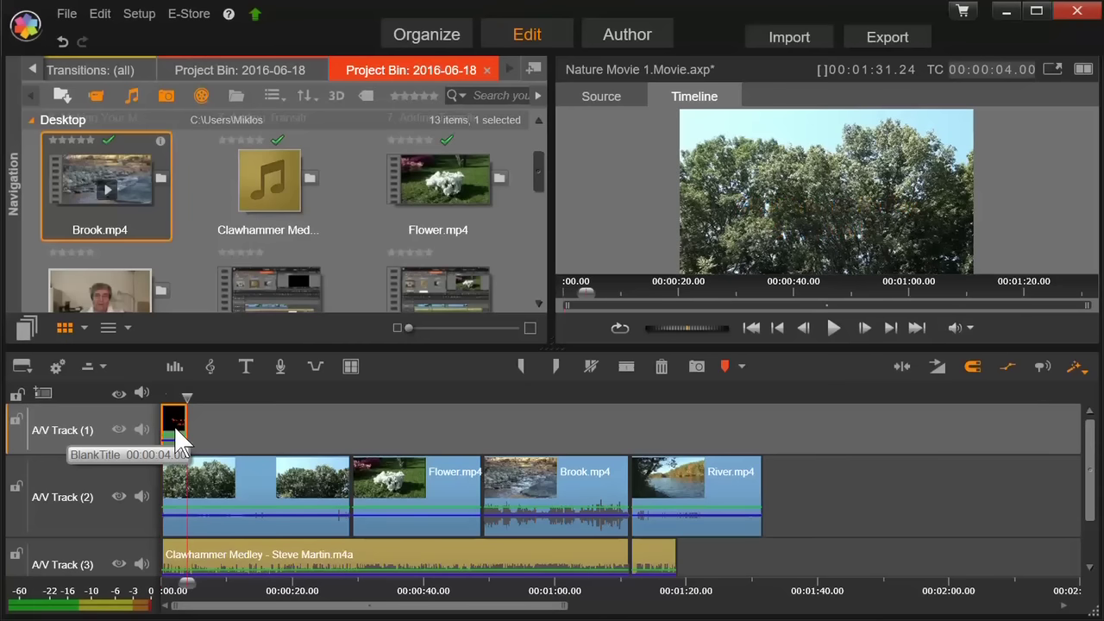
key(Down)
key(ctrl+v)
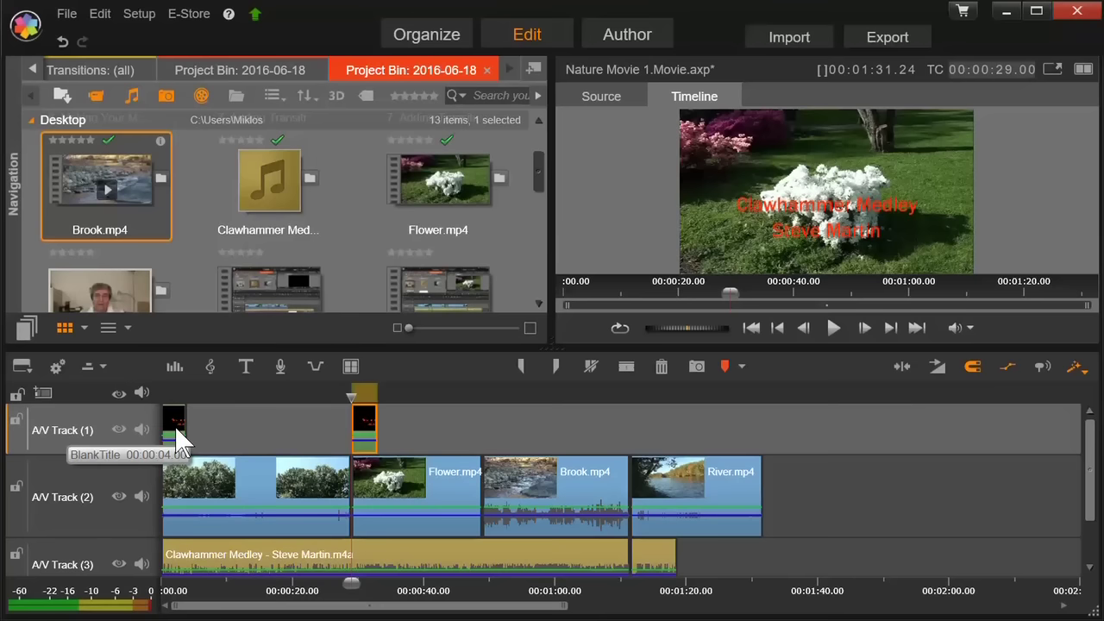
key(Down)
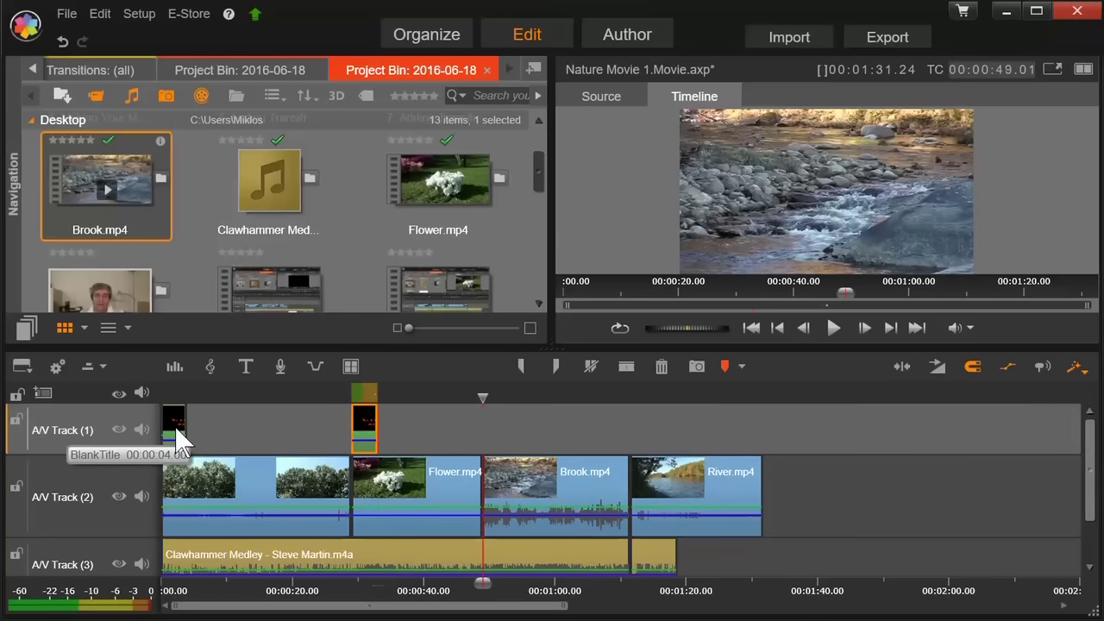
key(ctrl+v)
key(Down)
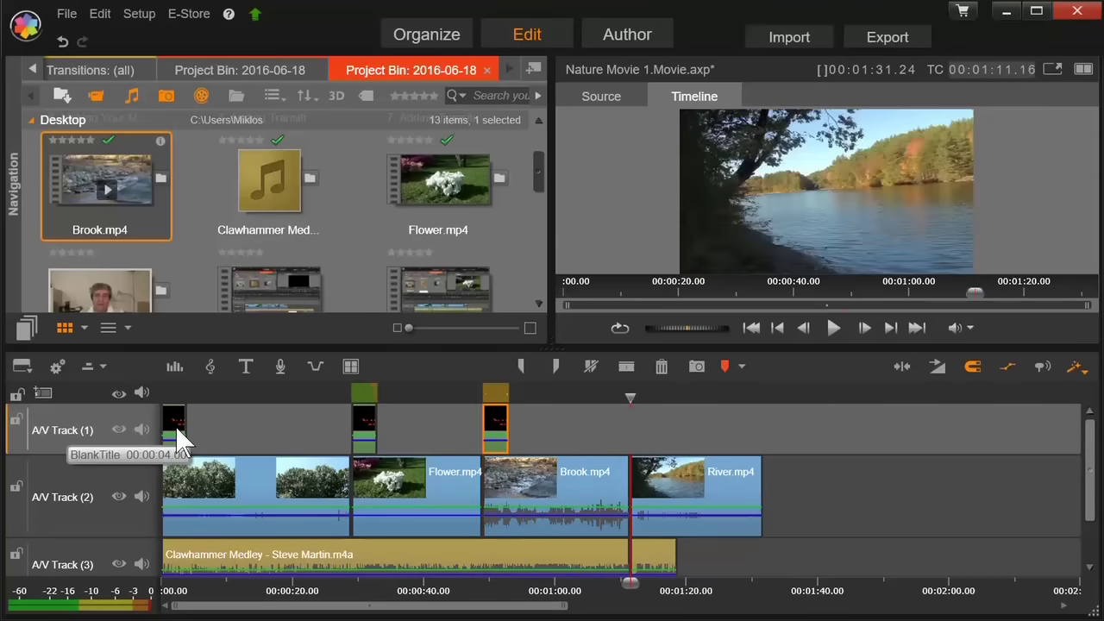
key(ctrl+v)
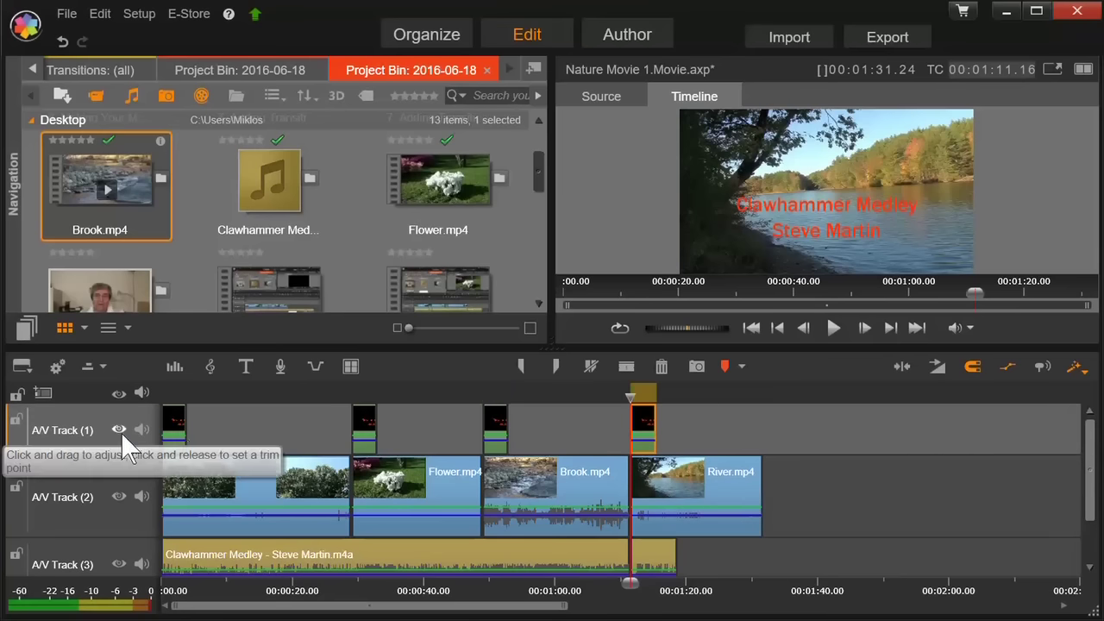
Replace the text of the title copy above the Brook.mp4 clip with "BROOK" and accept the change
double_click(494, 426)
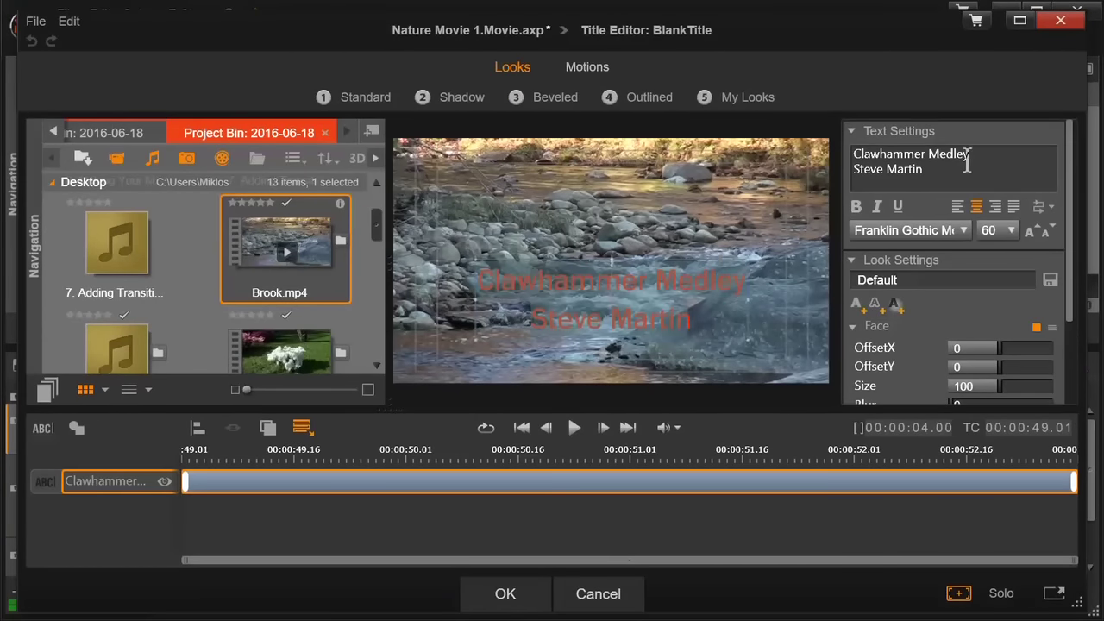
click(951, 170)
key(BackSpace)
key(BackSpace)
key(BackSpace)
key(BackSpace)
key(BackSpace)
key(BackSpace)
key(BackSpace)
key(BackSpace)
key(BackSpace)
key(BackSpace)
key(BackSpace)
key(BackSpace)
key(BackSpace)
key(BackSpace)
key(BackSpace)
key(BackSpace)
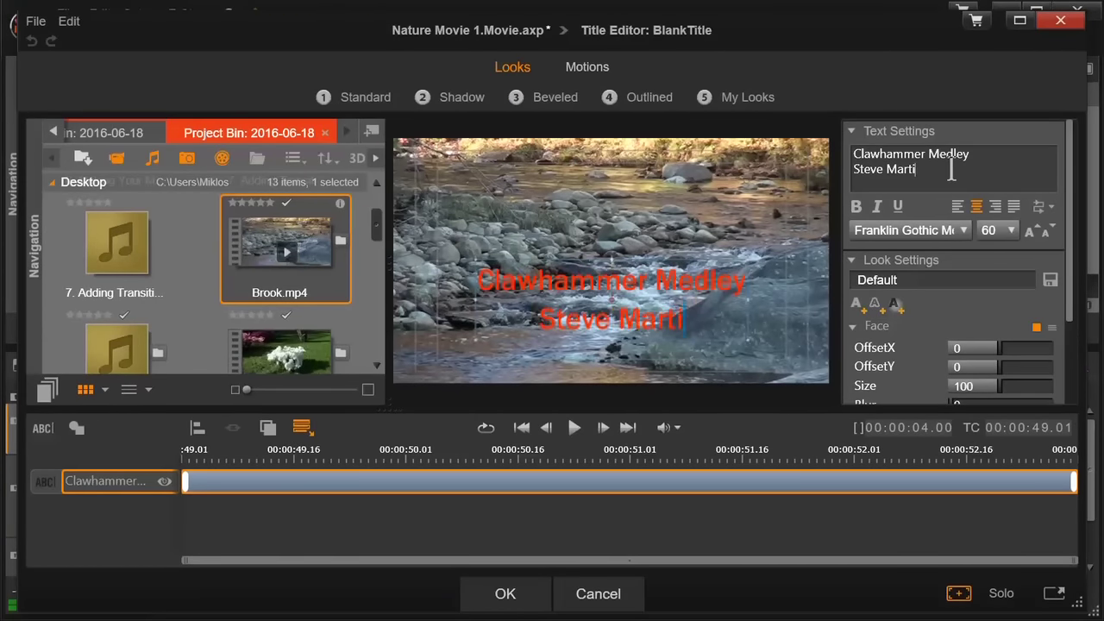
key(BackSpace)
key(BackSpace)
key(BackSpace)
key(BackSpace)
key(BackSpace)
key(BackSpace)
key(BackSpace)
key(BackSpace)
key(BackSpace)
key(BackSpace)
key(BackSpace)
key(BackSpace)
key(BackSpace)
key(BackSpace)
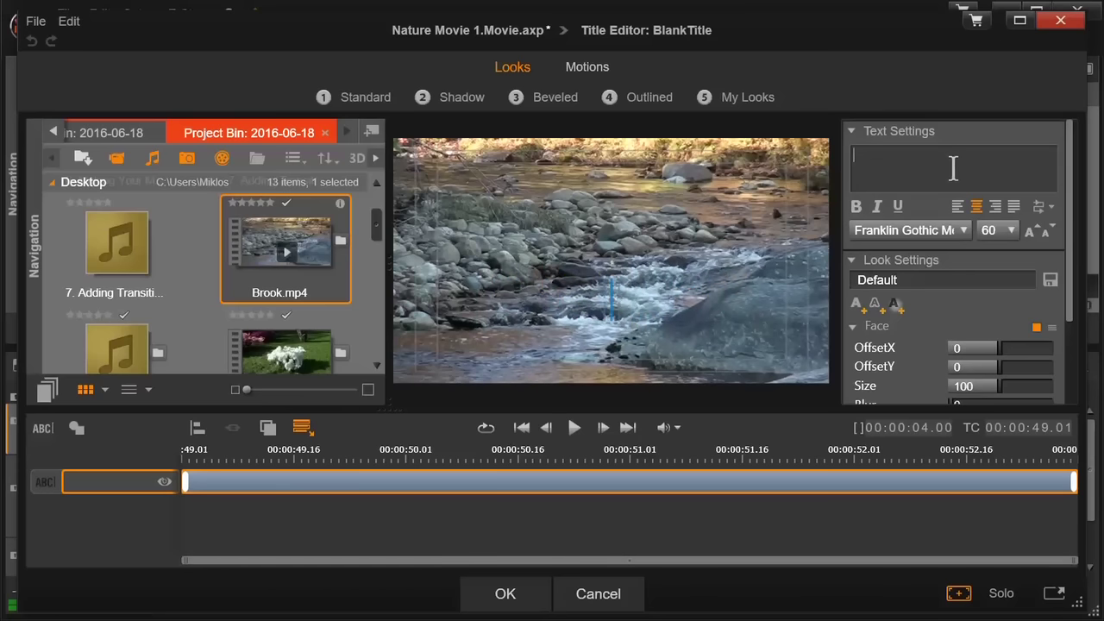
text(BROOK)
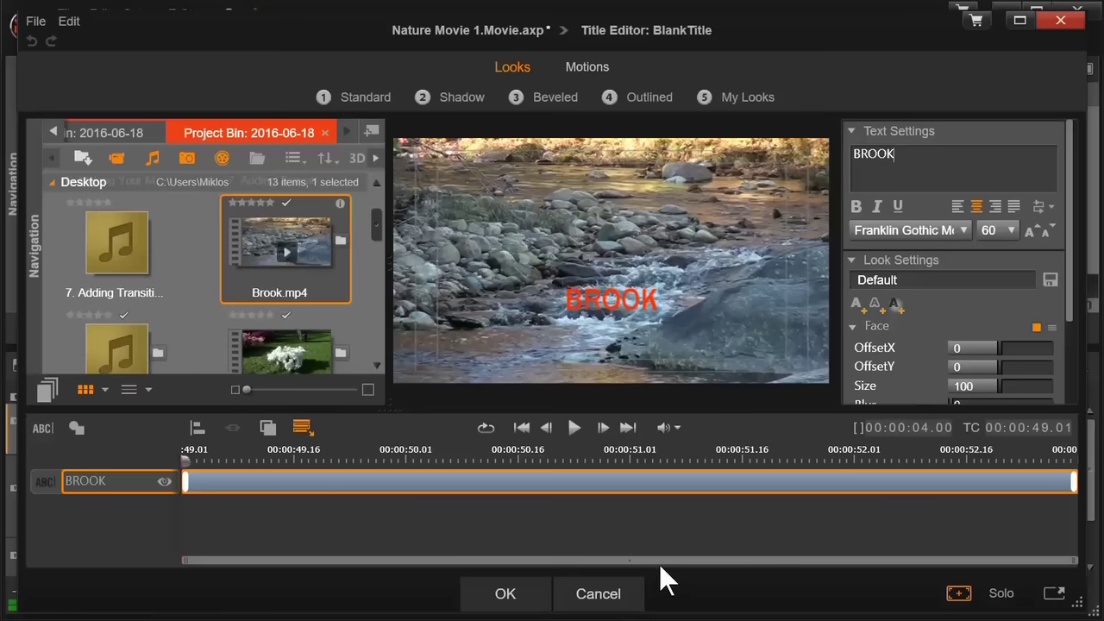
click(506, 593)
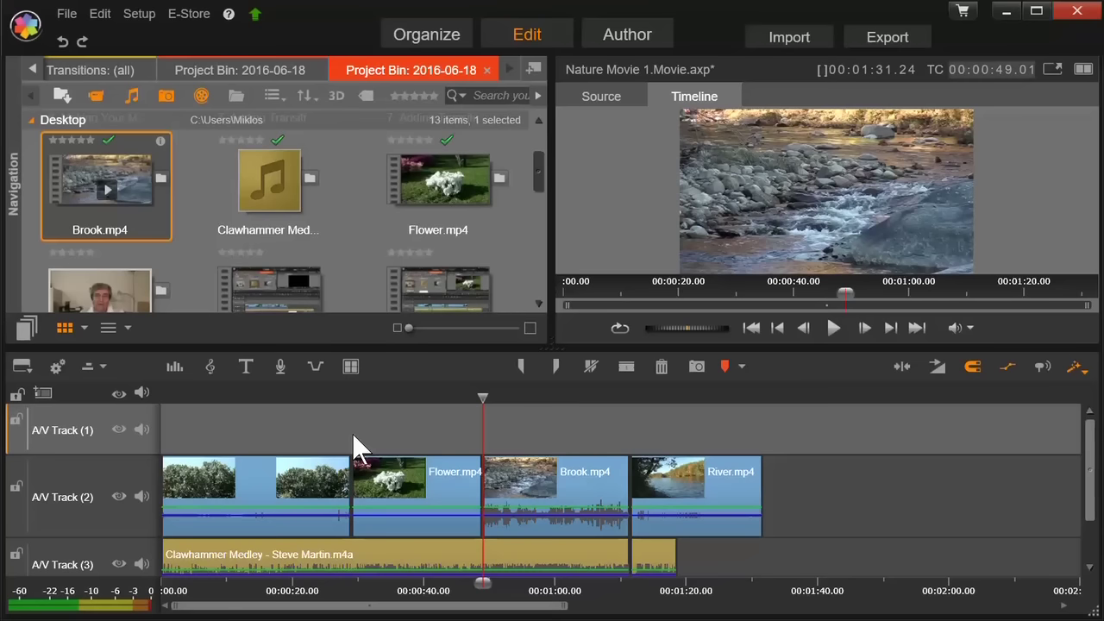
Switch to the Word document and copy the sentence "This is a sample of text added to a video clip."
click(1005, 11)
drag(133, 210, 523, 212)
key(ctrl+c)
Create a new title in Pinnacle Studio and replace its placeholder text with the copied sentence about text added to a video clip
click(247, 365)
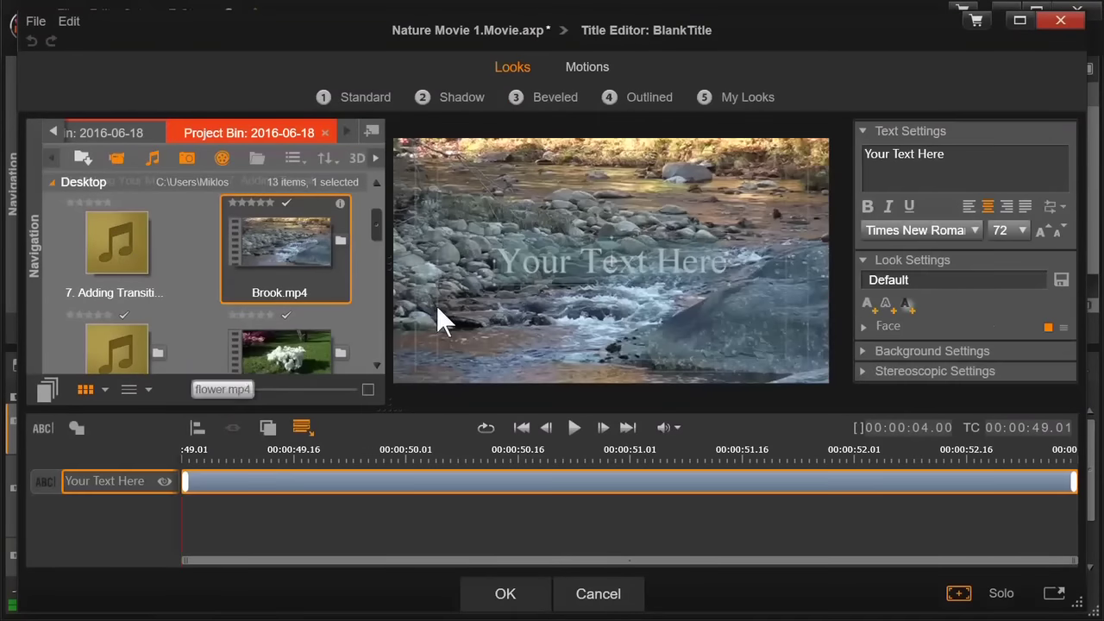
triple_click(914, 171)
key(Delete)
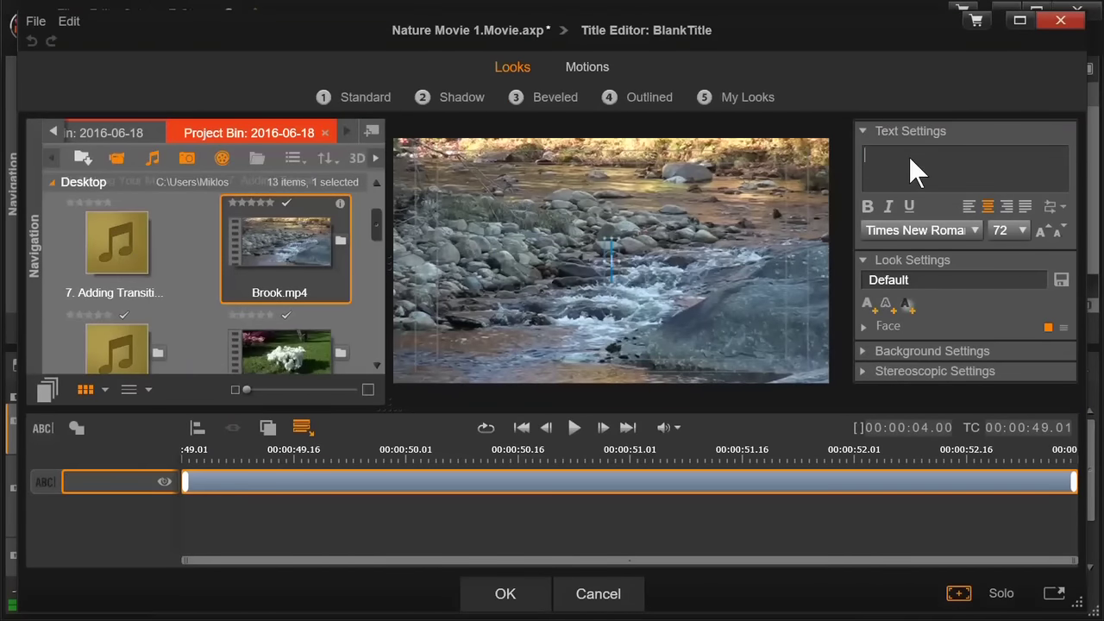
key(ctrl+v)
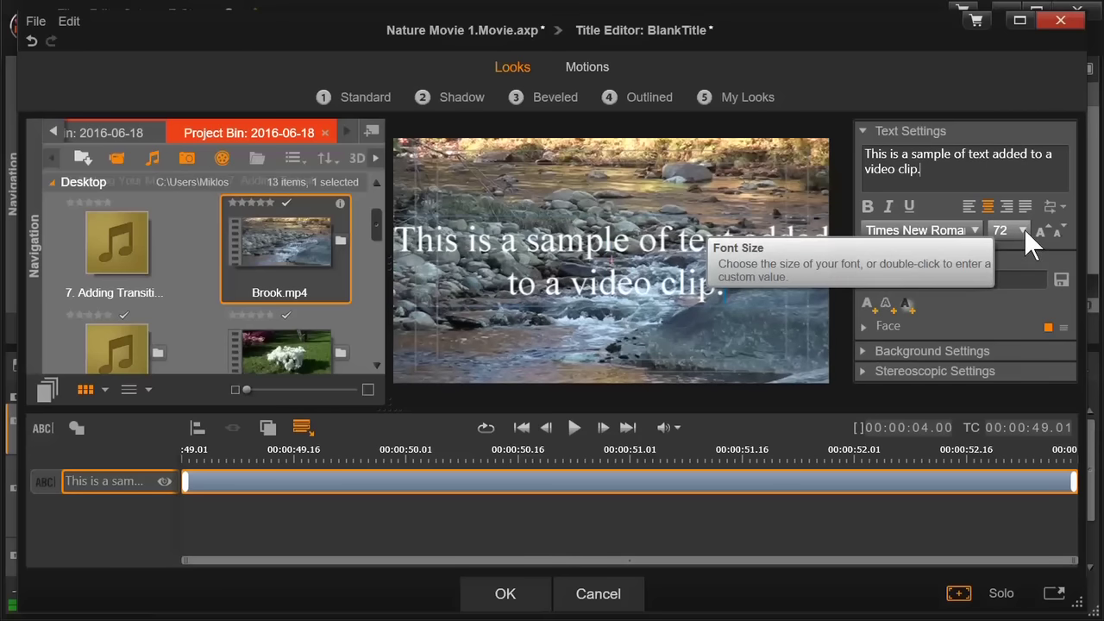
Change the sample title's font to Arial, set its size to 36 and accept the title
click(974, 231)
click(793, 300)
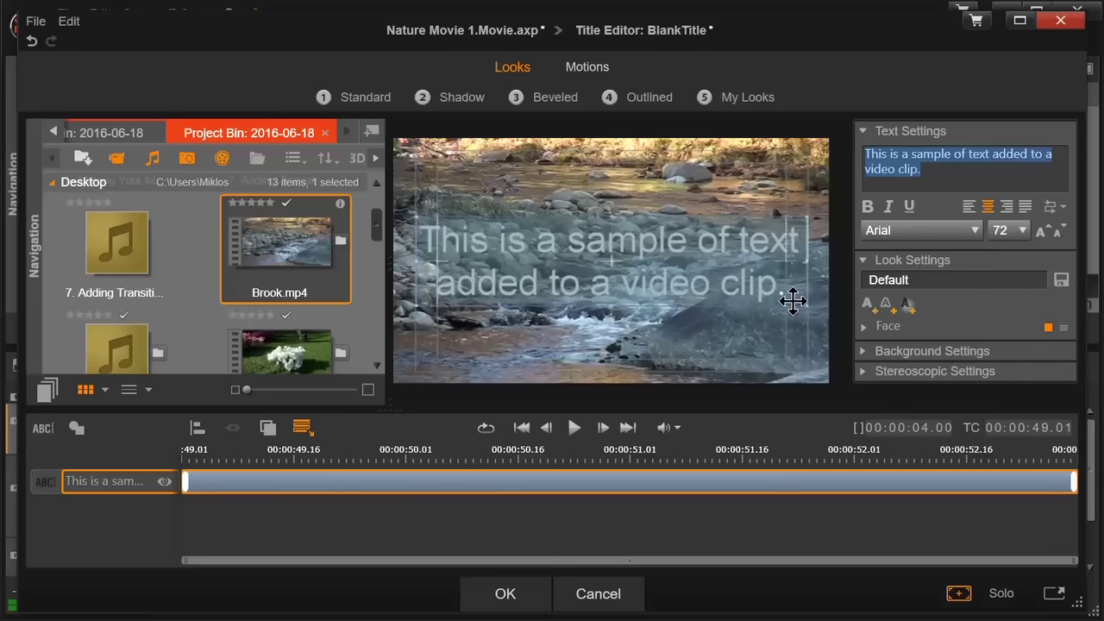
click(1023, 230)
drag(1020, 285, 1021, 319)
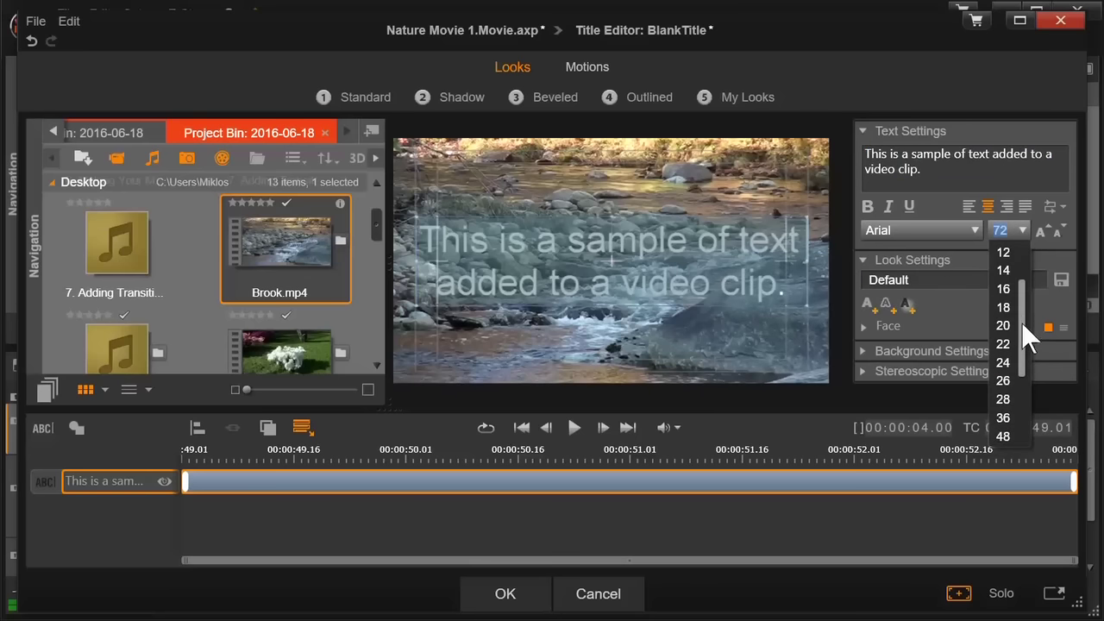
click(1005, 419)
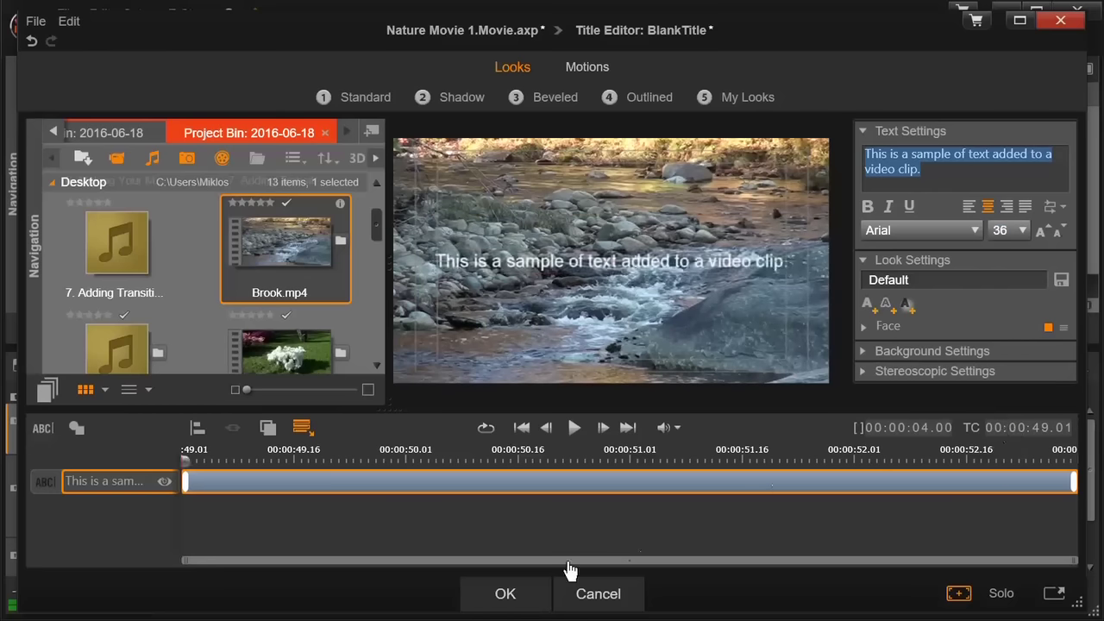
click(507, 593)
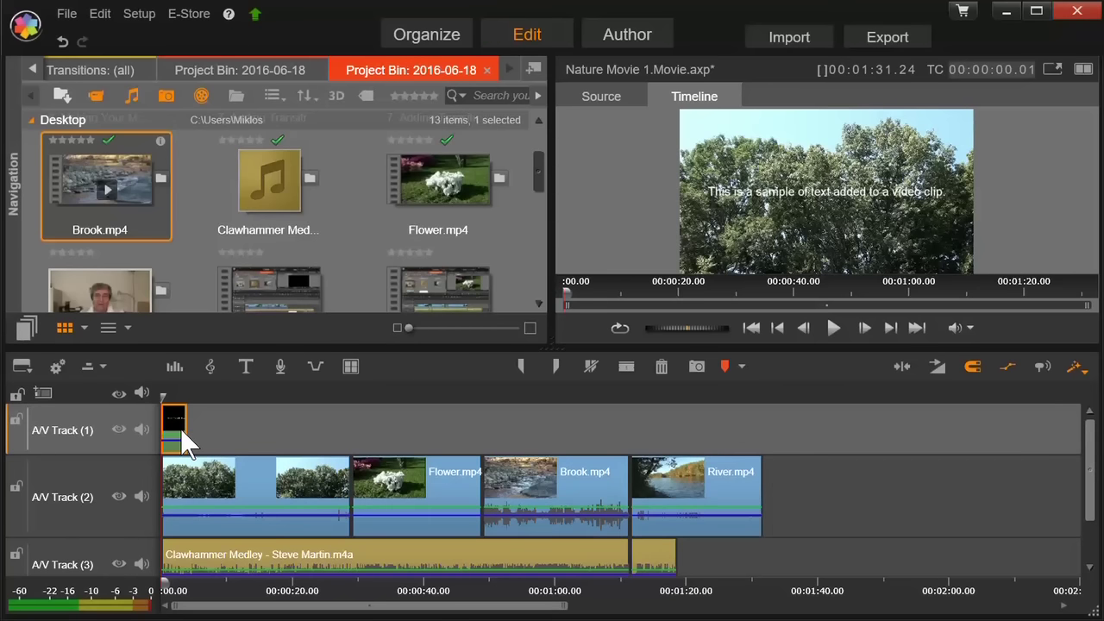
Move the sample title past the last clip on A/V Track (1) and narrow its text box so the sentence wraps onto two lines
drag(340, 430, 793, 444)
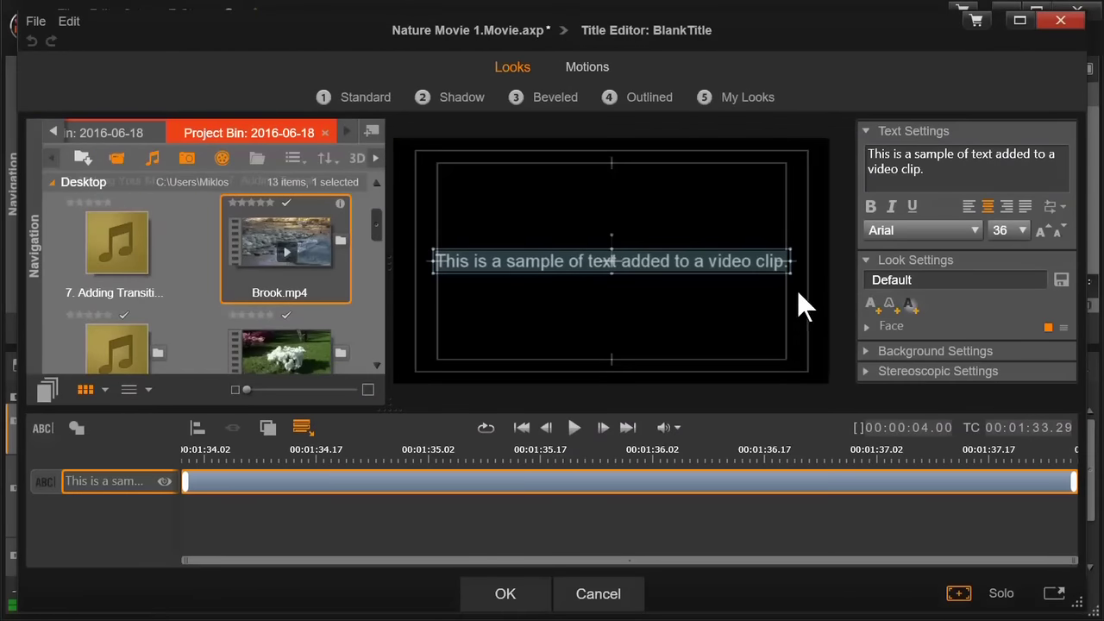
drag(790, 272, 614, 320)
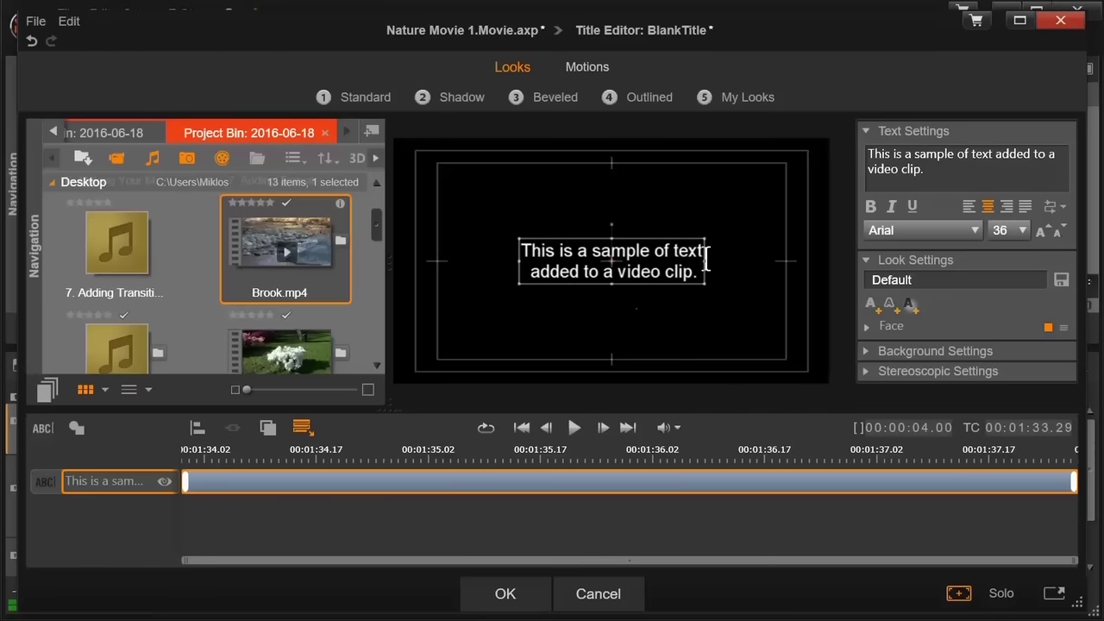
Make all the sample title's text bold and fit its three-line text box into the lower-right corner of the frame's inner safe area
triple_click(897, 181)
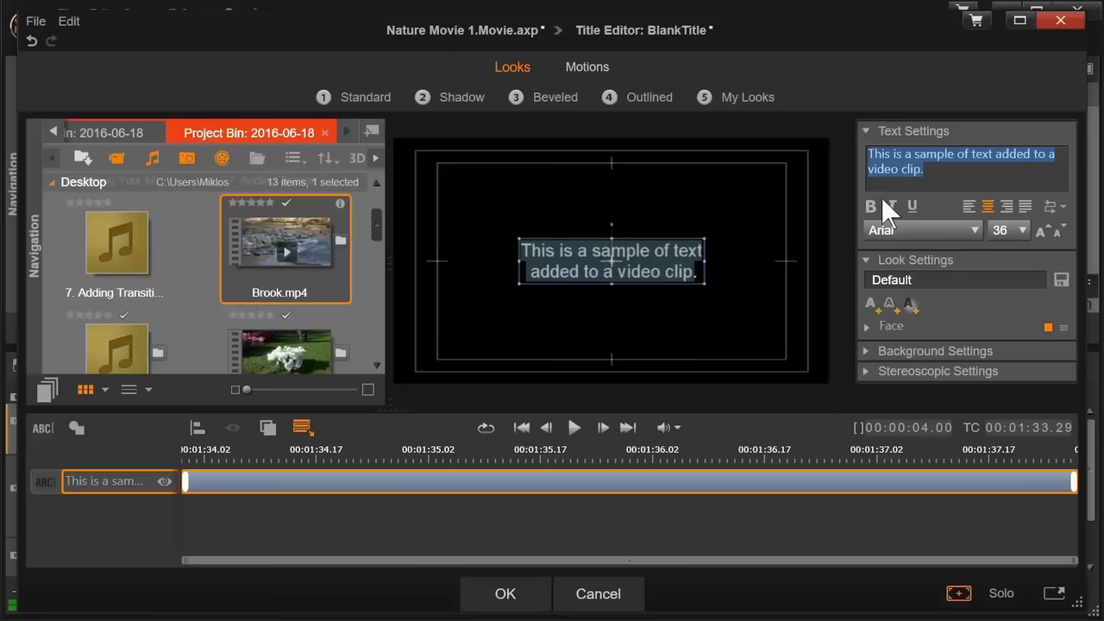
click(871, 207)
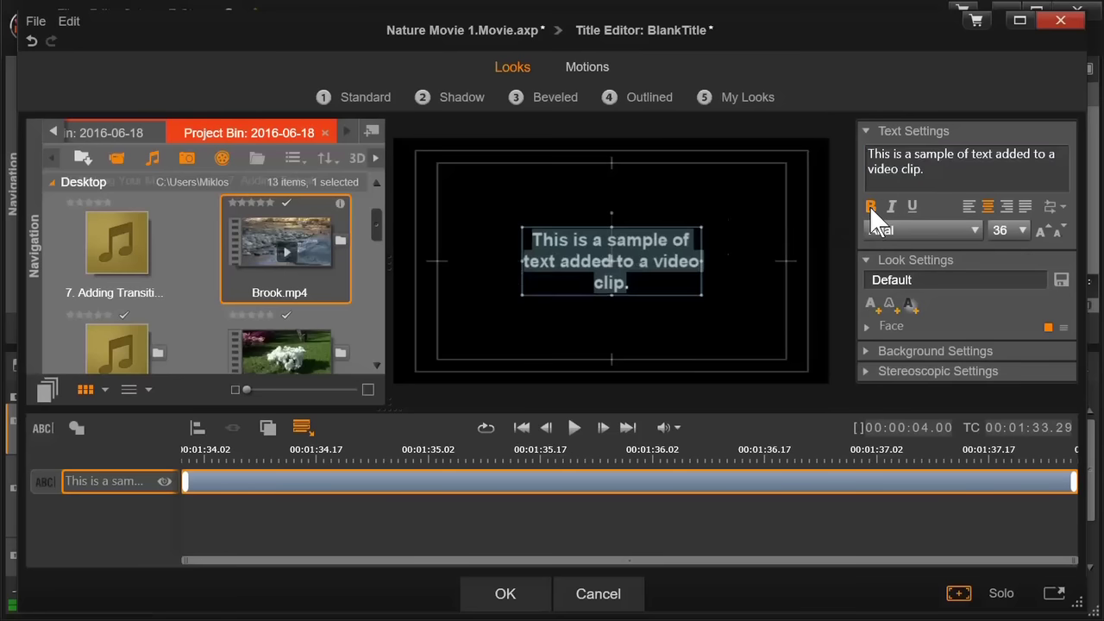
drag(699, 294, 744, 359)
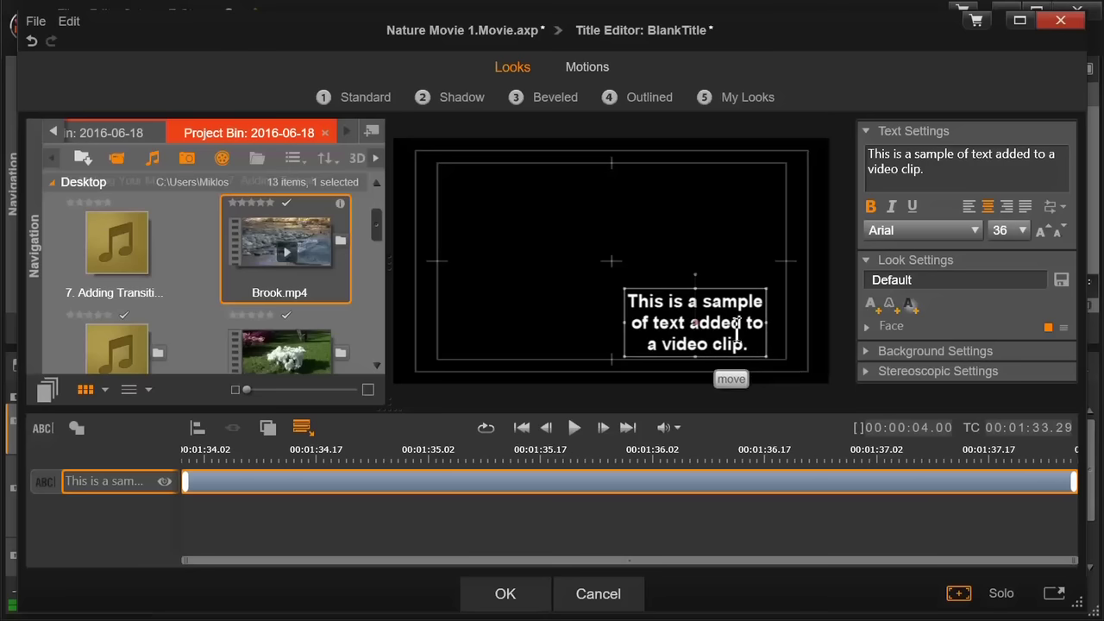
drag(693, 286, 709, 292)
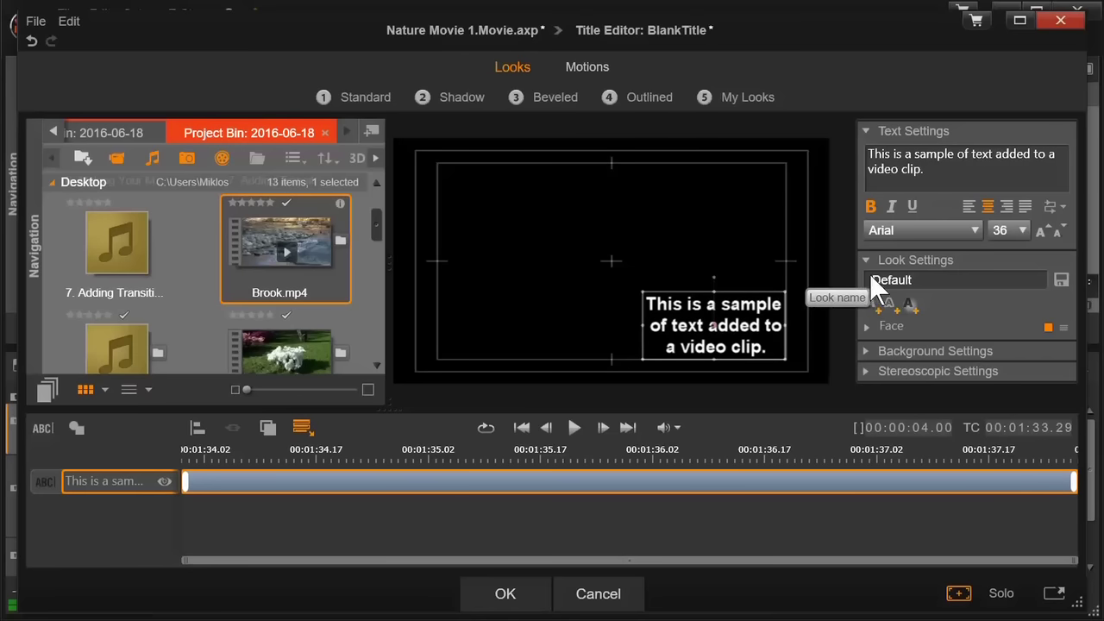
Add an edge to the title text and apply a near-black fill color of R 20, G 3, B 3 to it
click(889, 304)
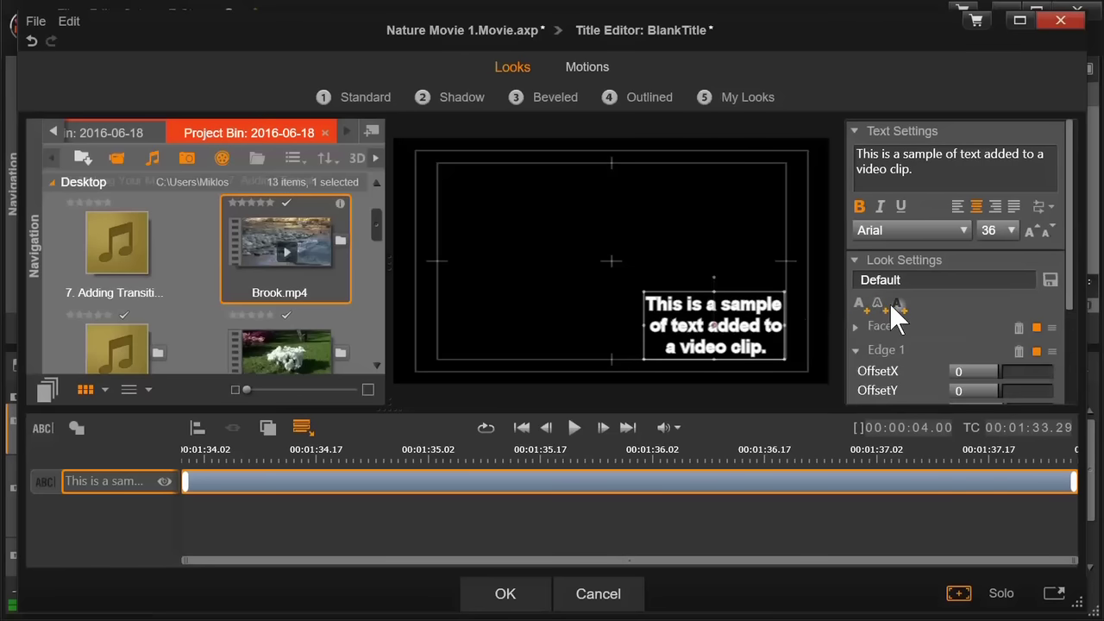
drag(1069, 239, 1074, 316)
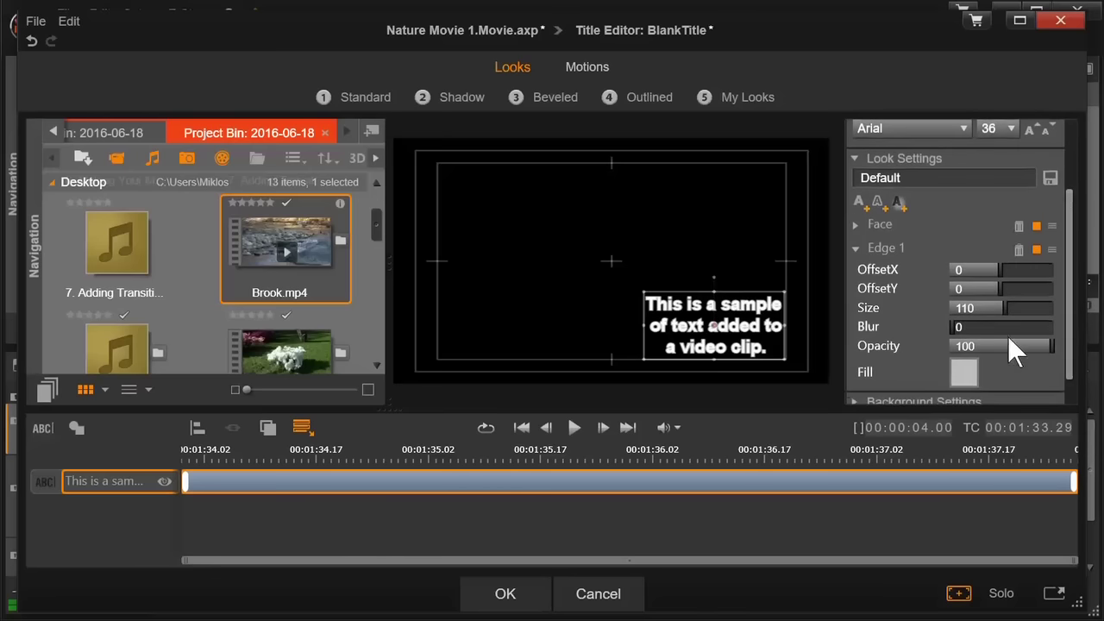
click(965, 372)
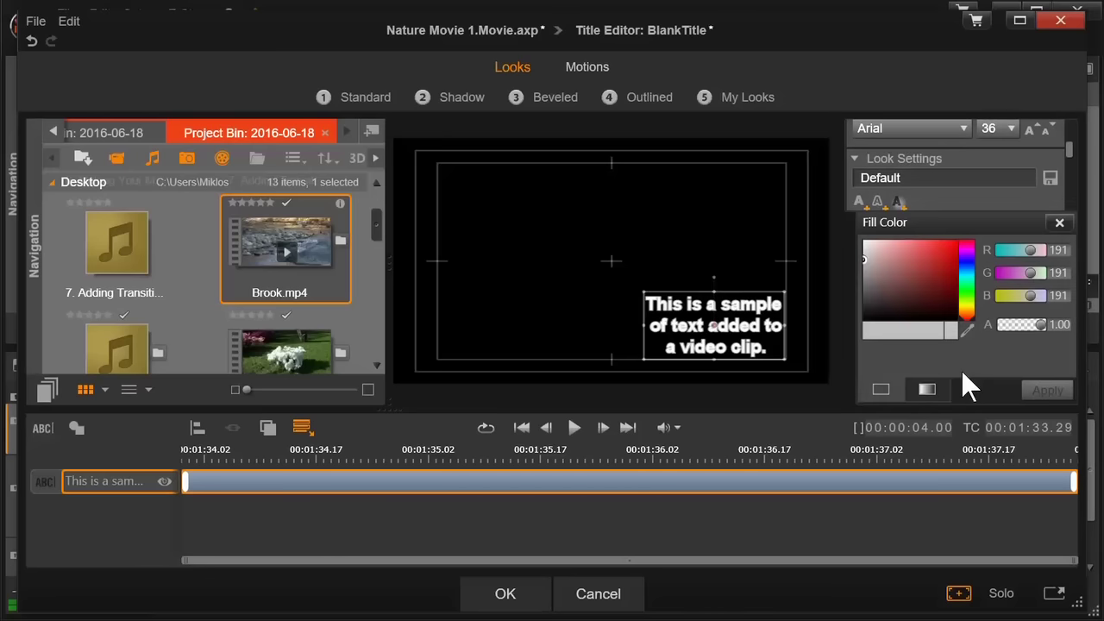
click(941, 314)
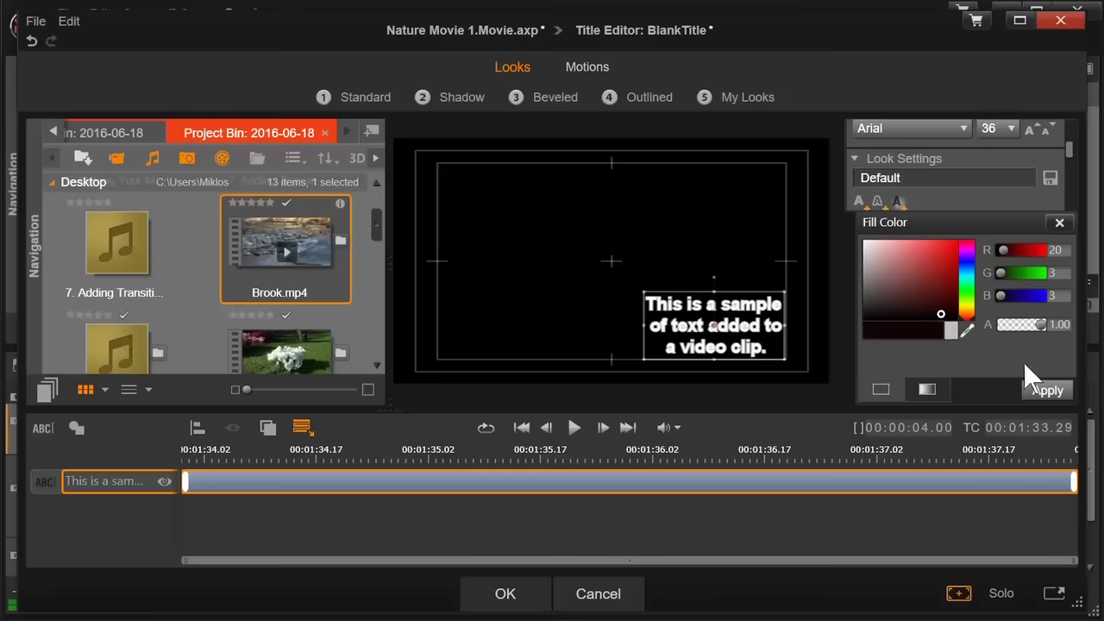
click(1046, 390)
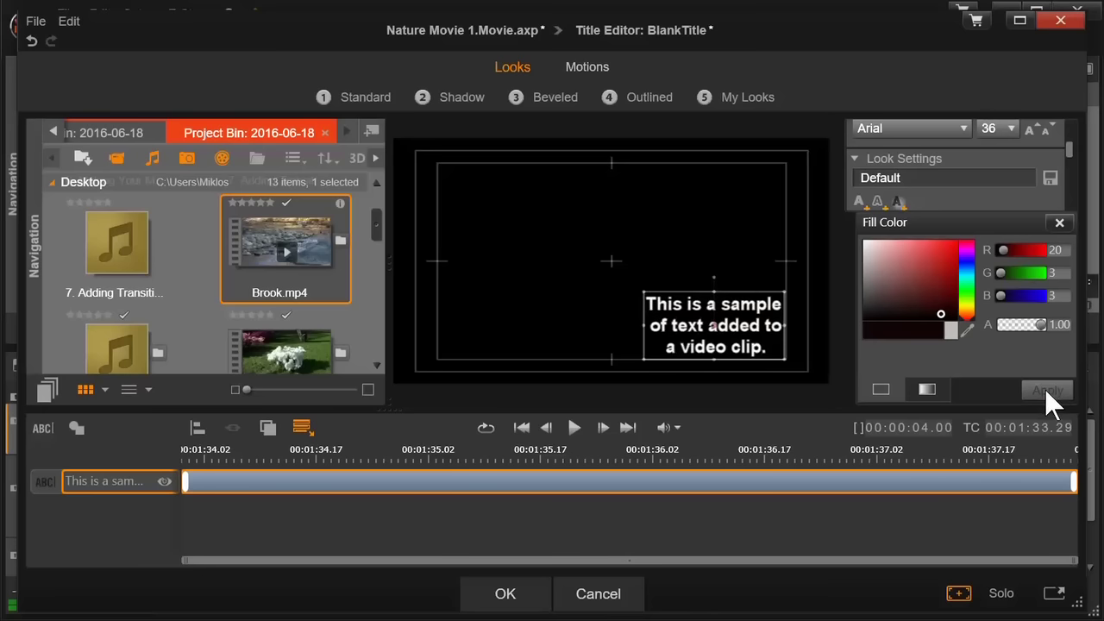
Accept the title changes and move the sample title back to the start of A/V Track (1)
click(524, 597)
drag(791, 420, 178, 436)
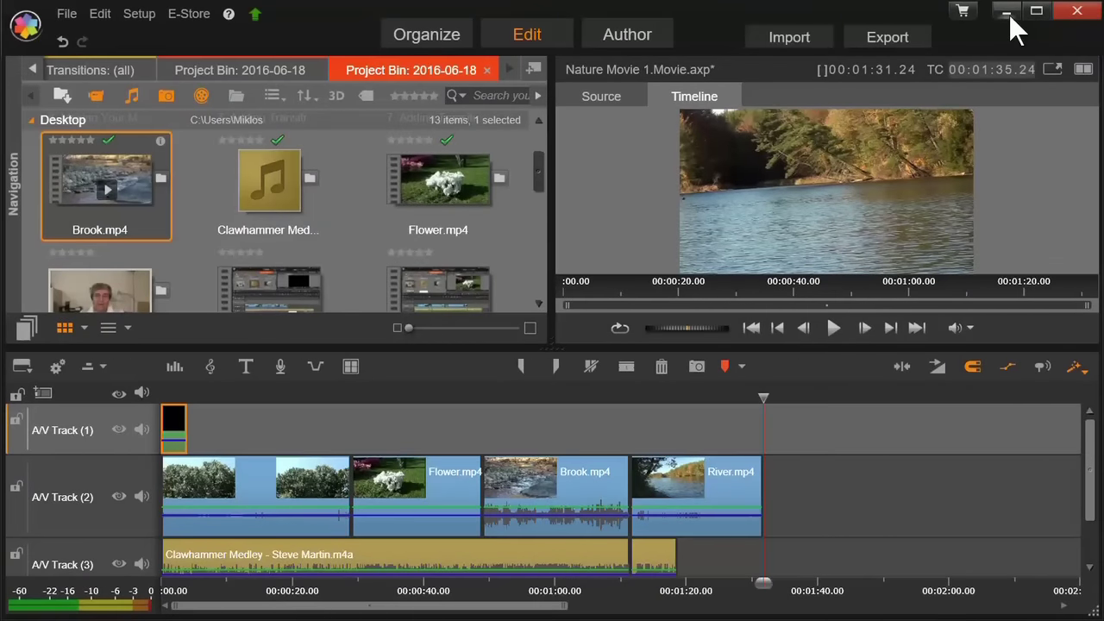
Switch to the Word document and copy the paragraph about scrolling text at the end of a movie
click(1007, 14)
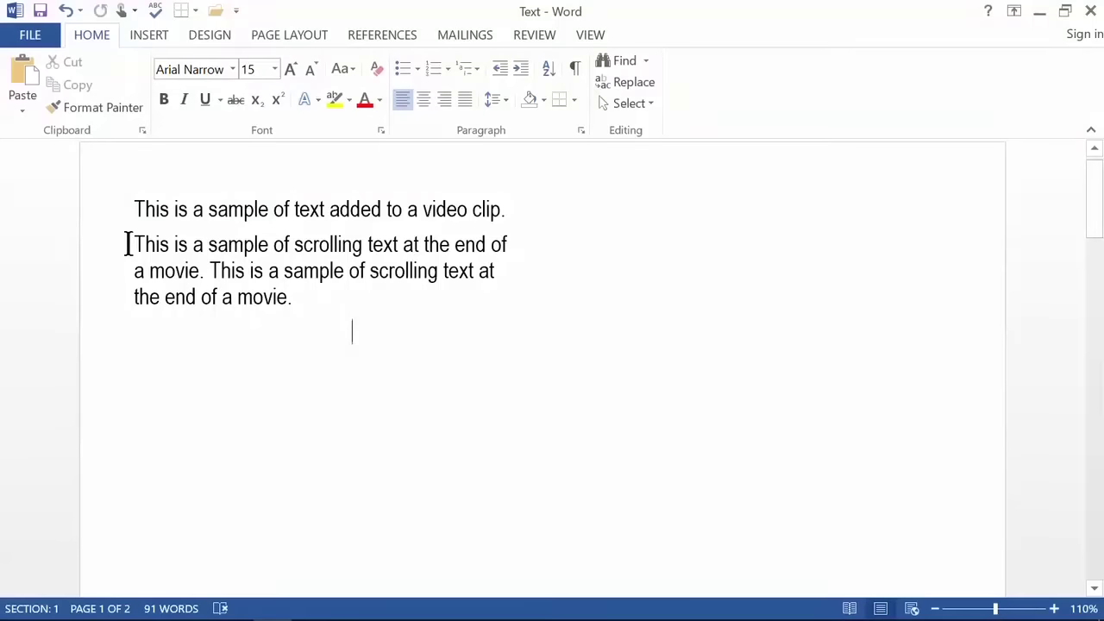
drag(131, 244, 294, 296)
key(ctrl+c)
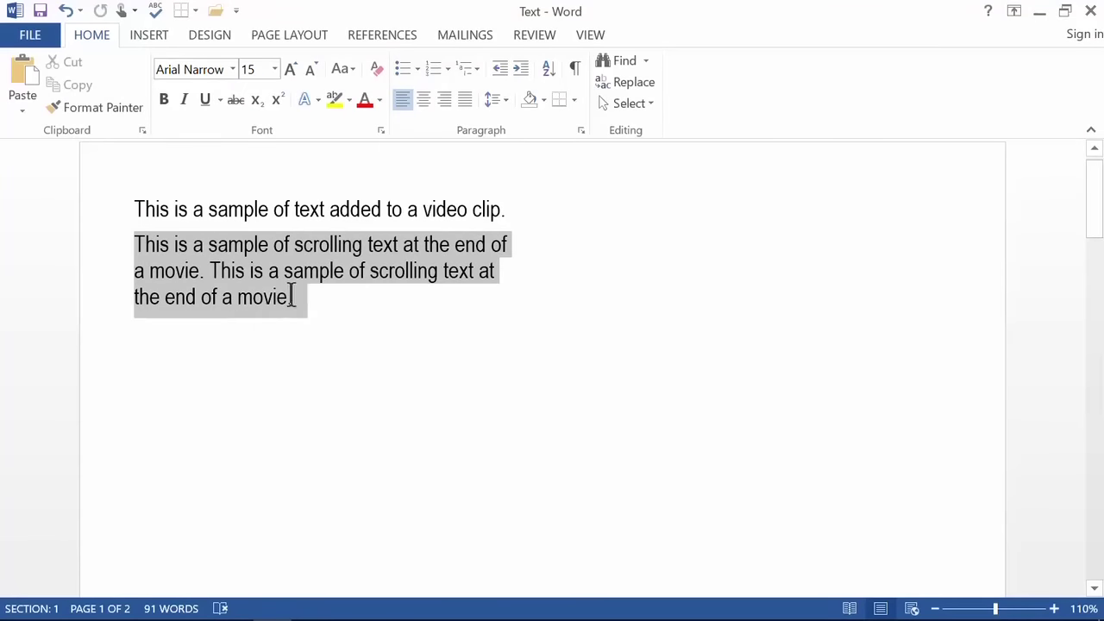
Return to Pinnacle Studio and create a title at the movie's end, replacing its placeholder text with the copied scrolling text paragraph
key(alt+Tab)
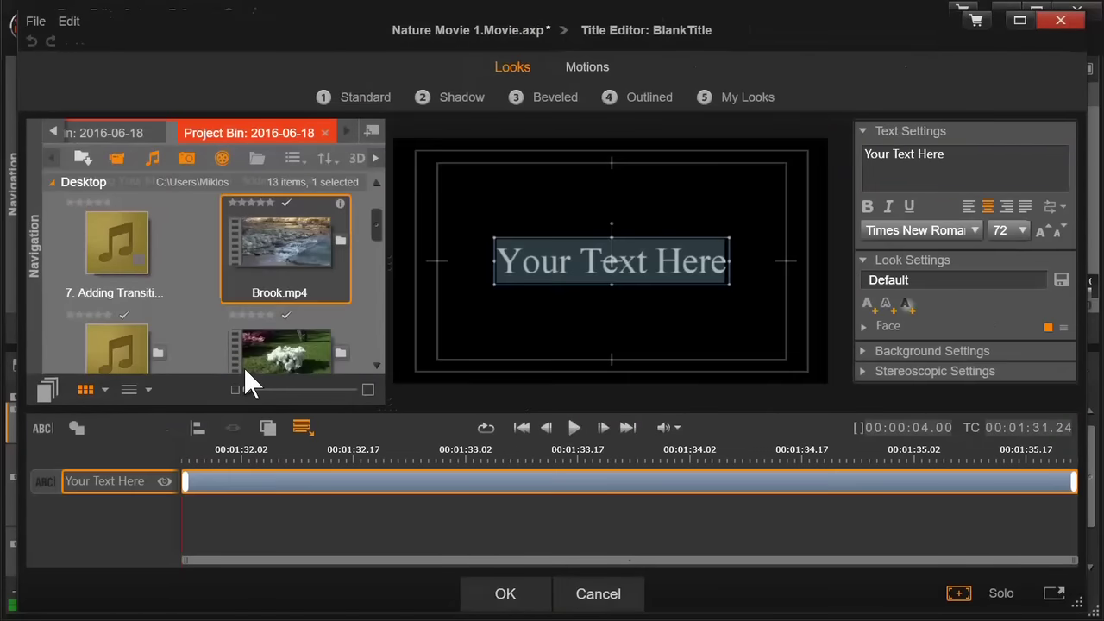
click(917, 170)
key(ctrl+a)
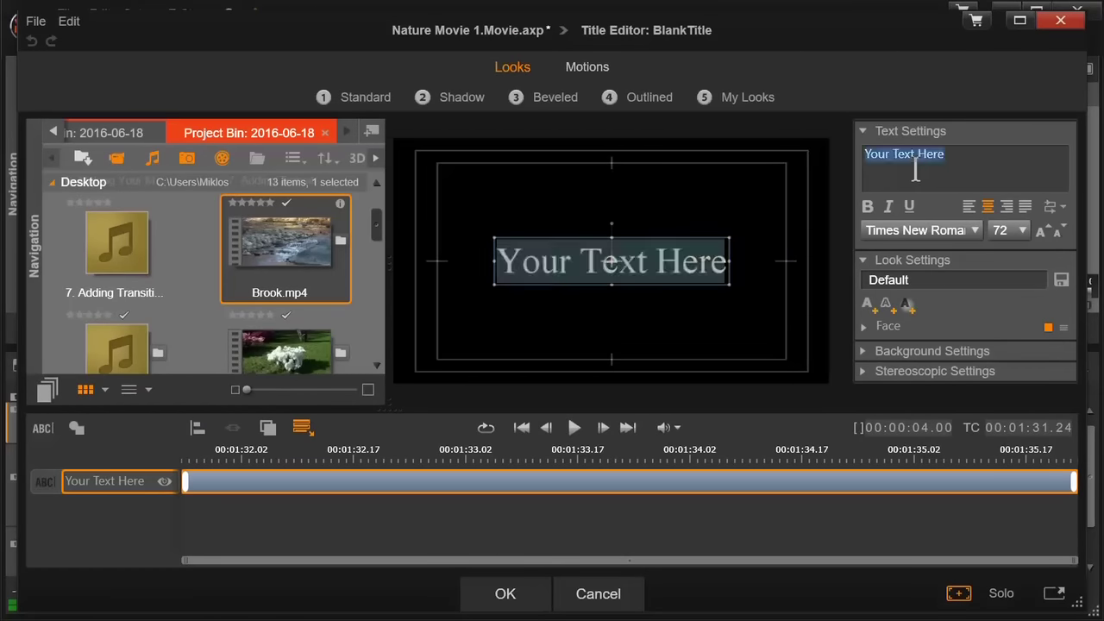
key(Delete)
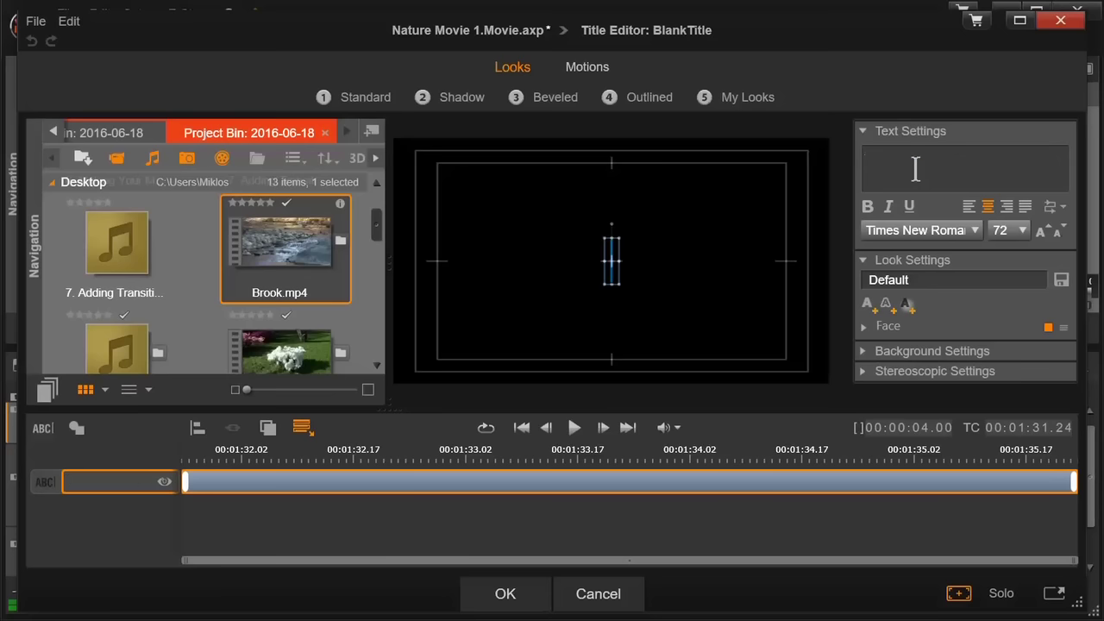
key(ctrl+v)
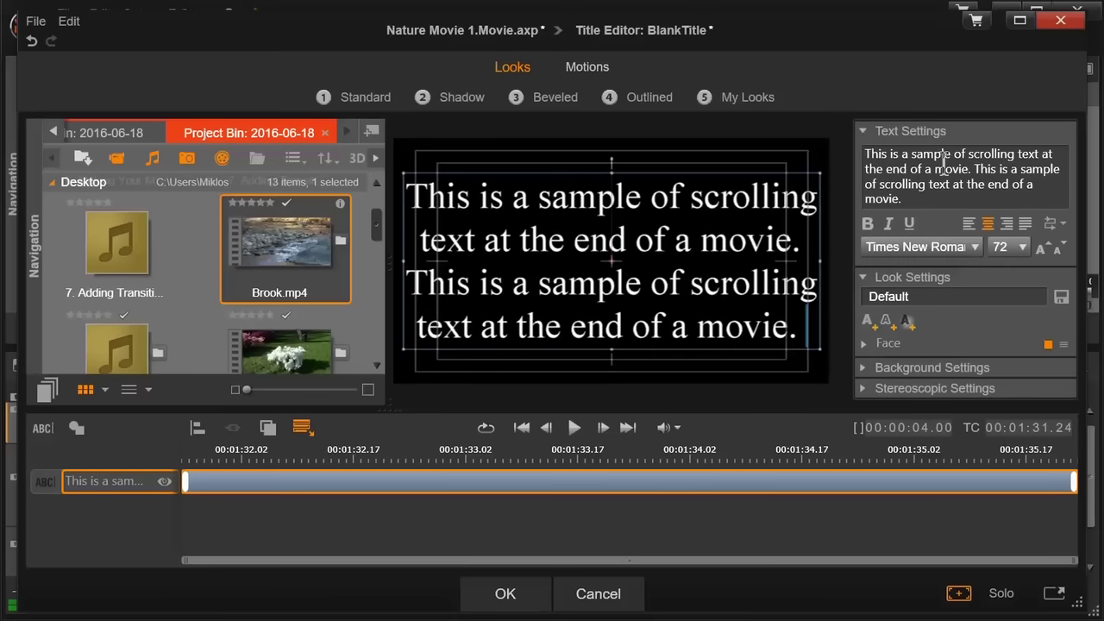
Set the entire scrolling text paragraph to the Arial font at size 36
key(ctrl+a)
click(921, 246)
click(803, 317)
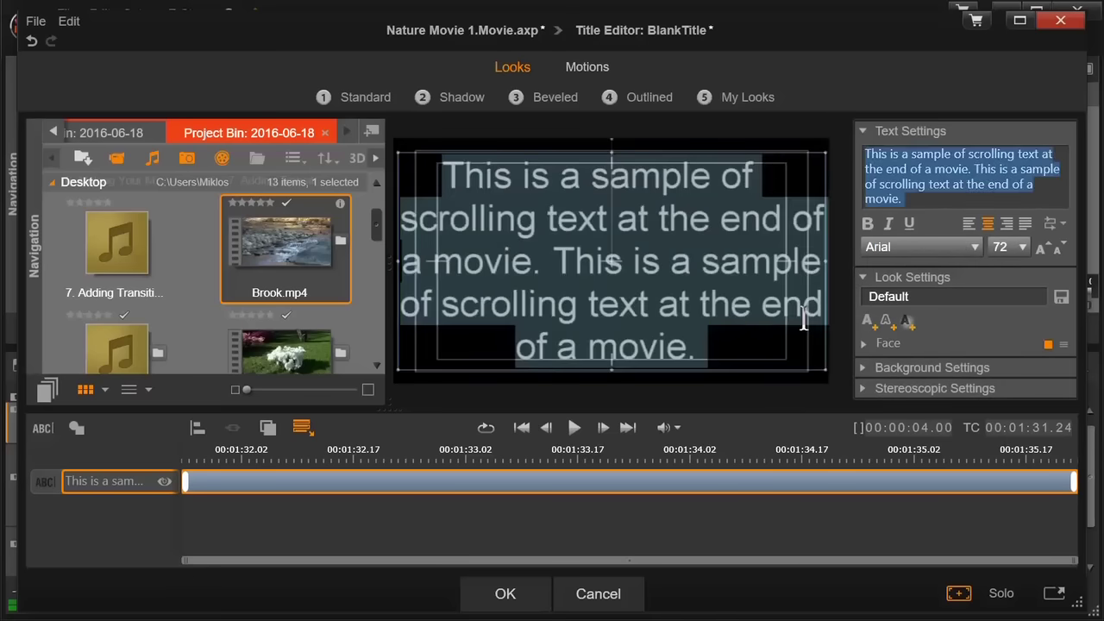
click(1025, 248)
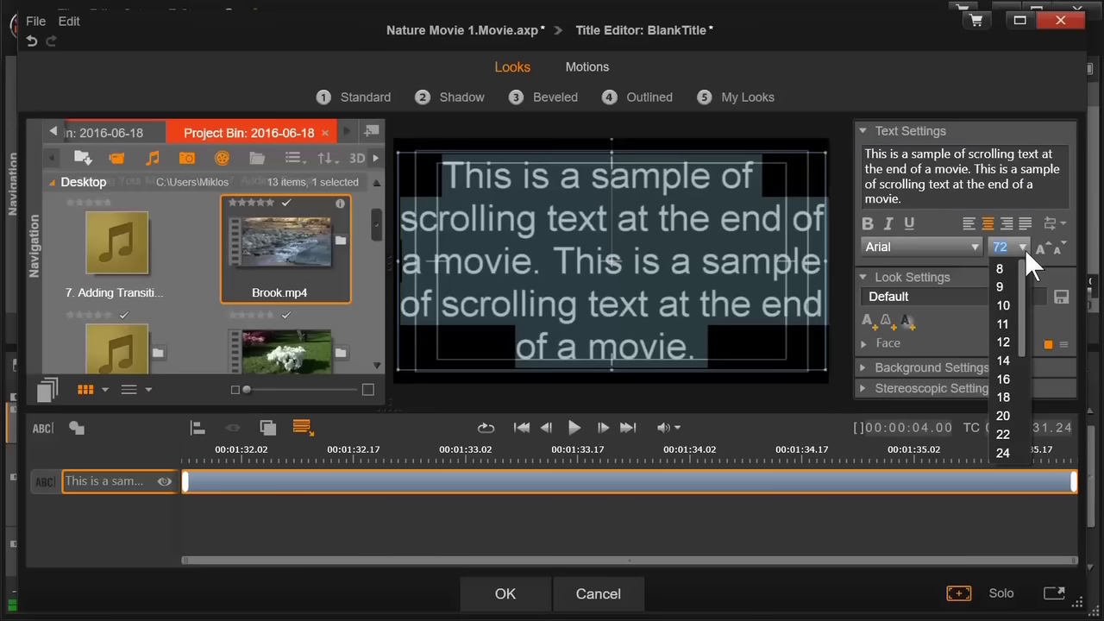
drag(1022, 287, 1022, 341)
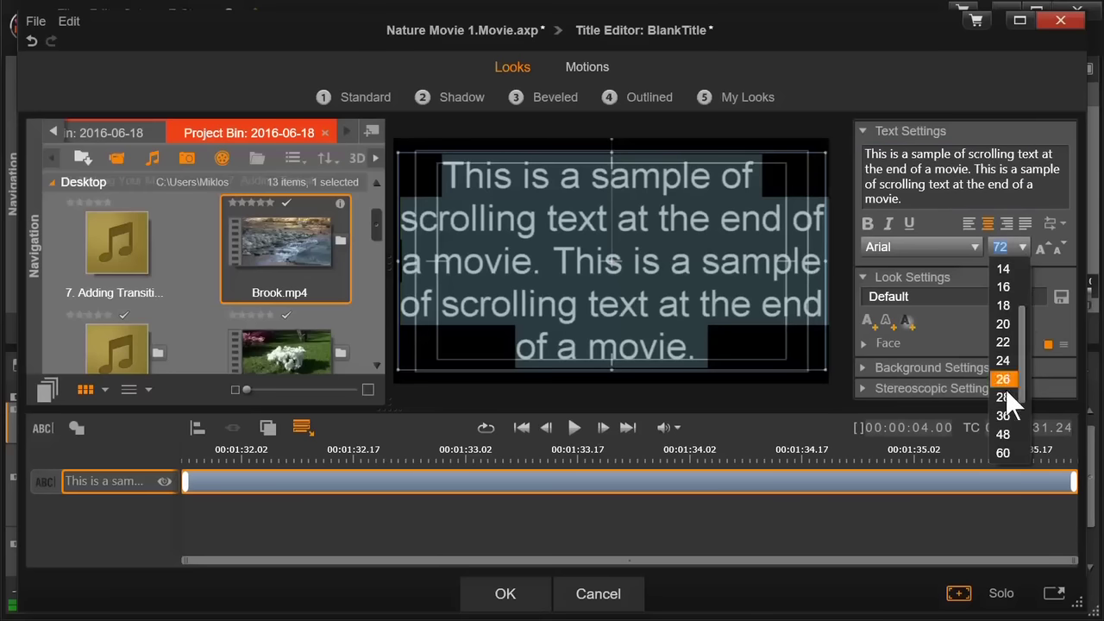
click(1002, 418)
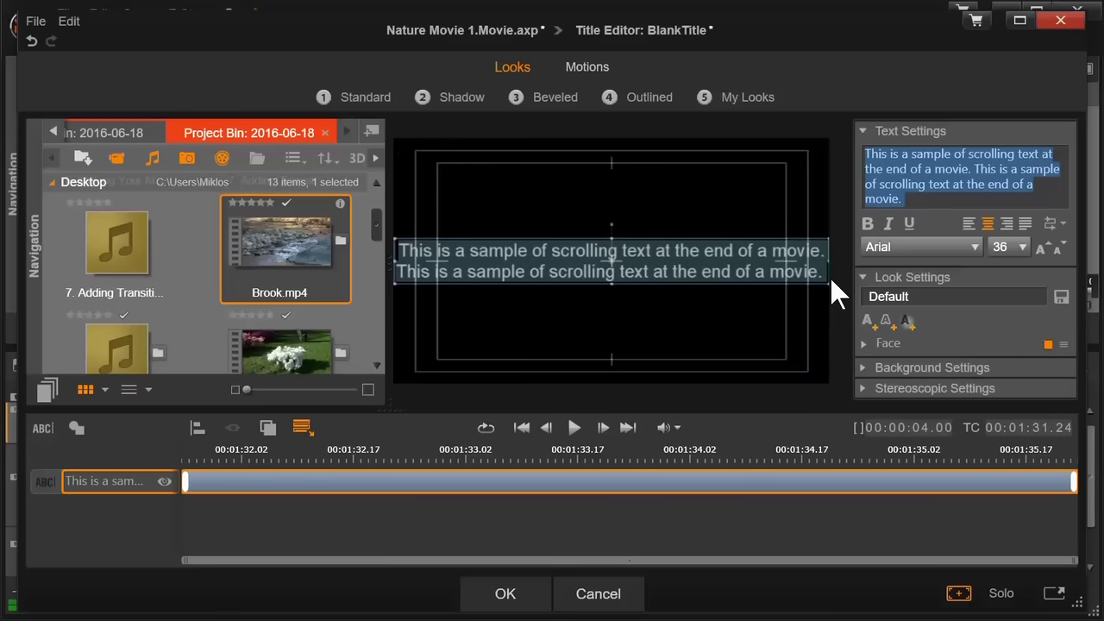
Narrow and reposition the text box so the paragraph wraps into short centered lines within the frame
click(814, 303)
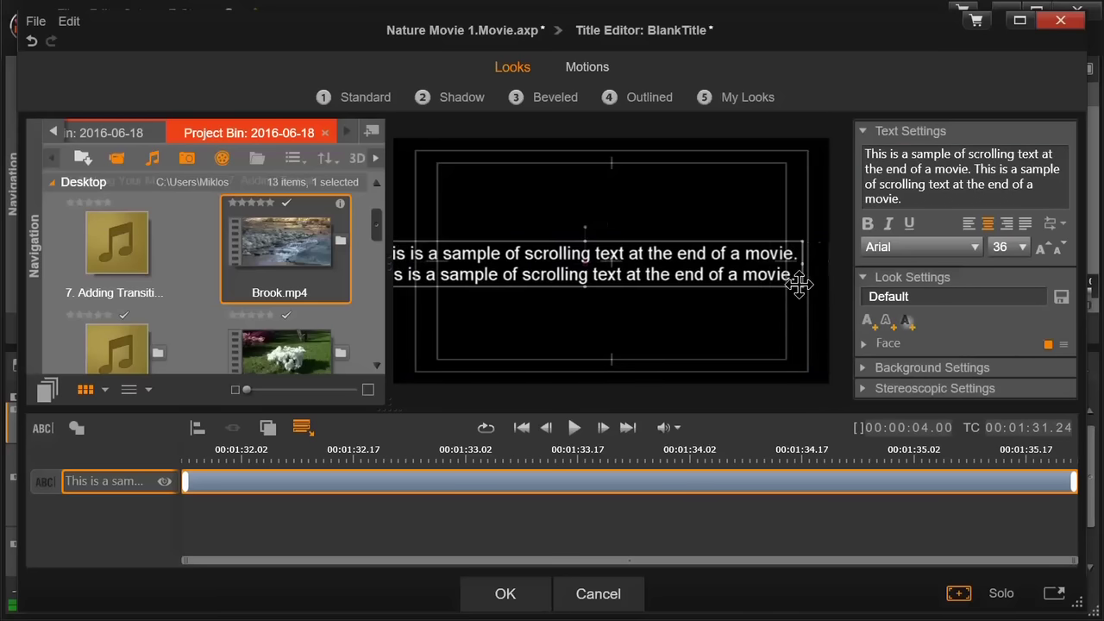
drag(802, 285, 712, 306)
drag(616, 319, 513, 340)
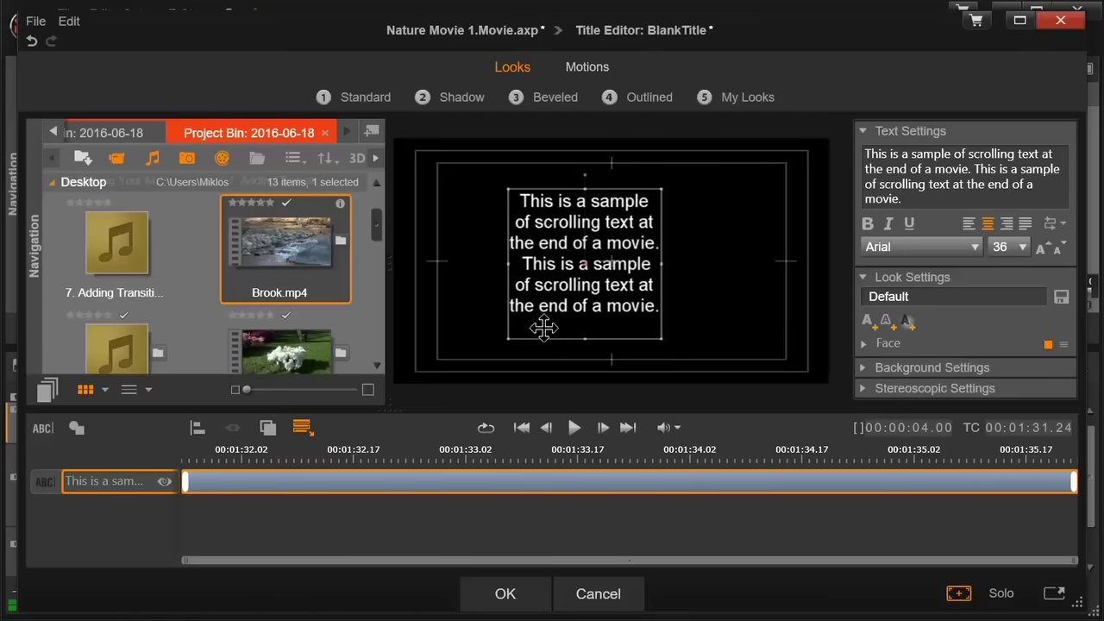
Apply the Roll Up emphasis motion to the scrolling text, accept the title and play it back in the movie
double_click(602, 327)
click(588, 66)
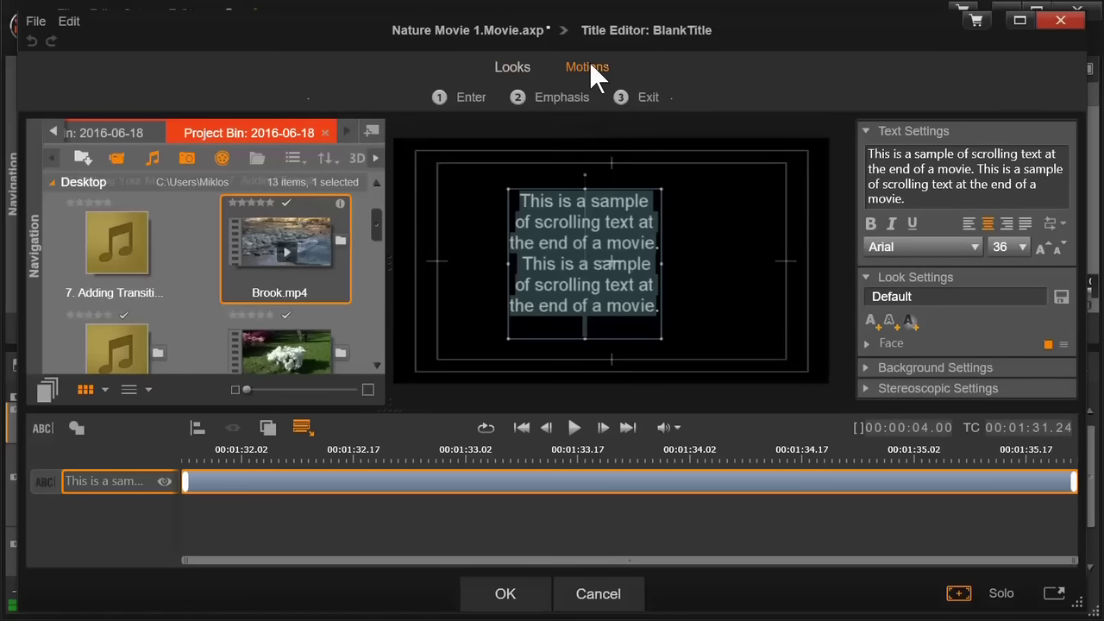
click(562, 96)
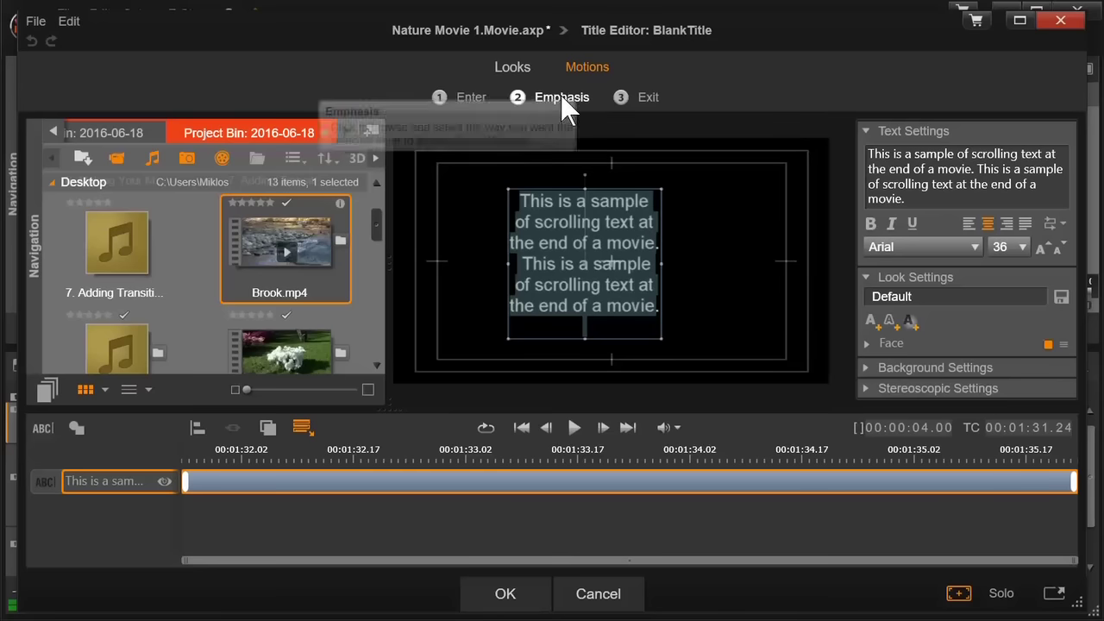
click(318, 164)
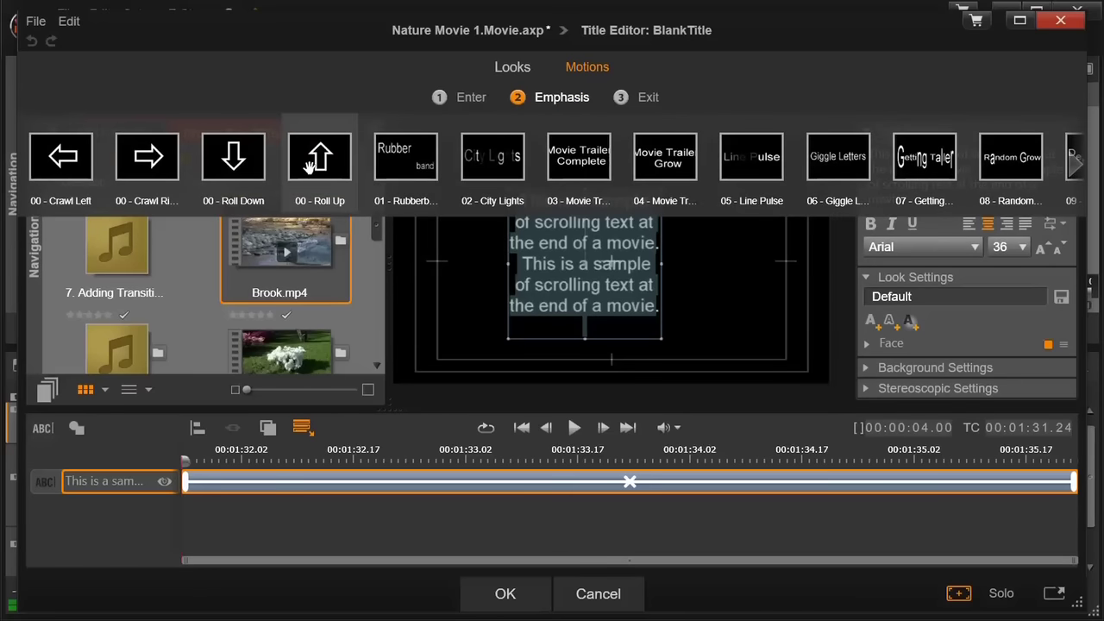
click(318, 166)
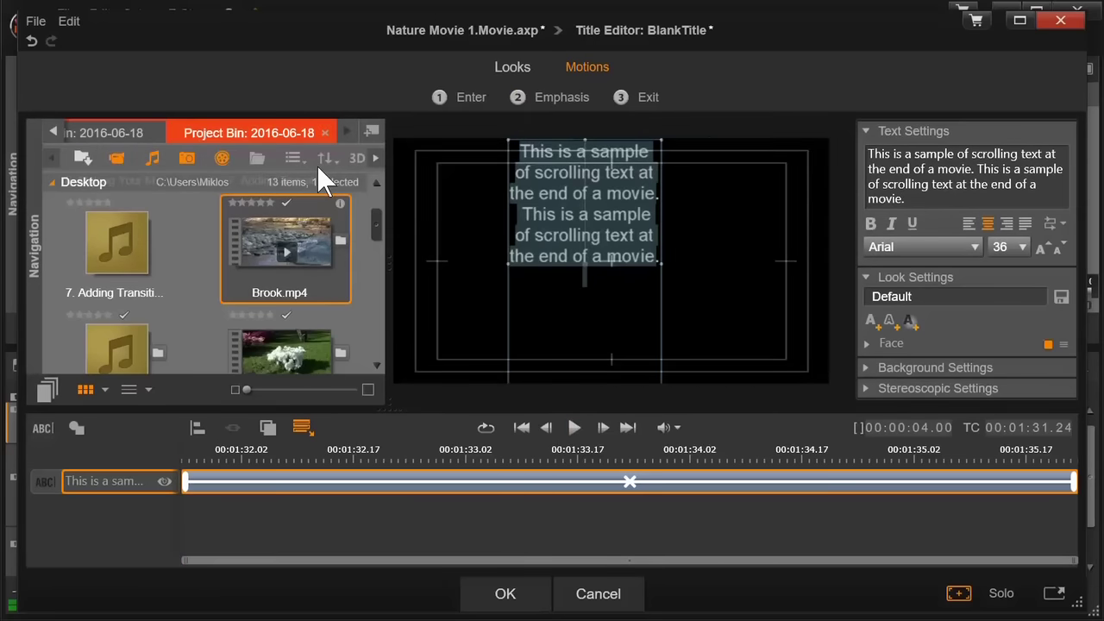
click(505, 593)
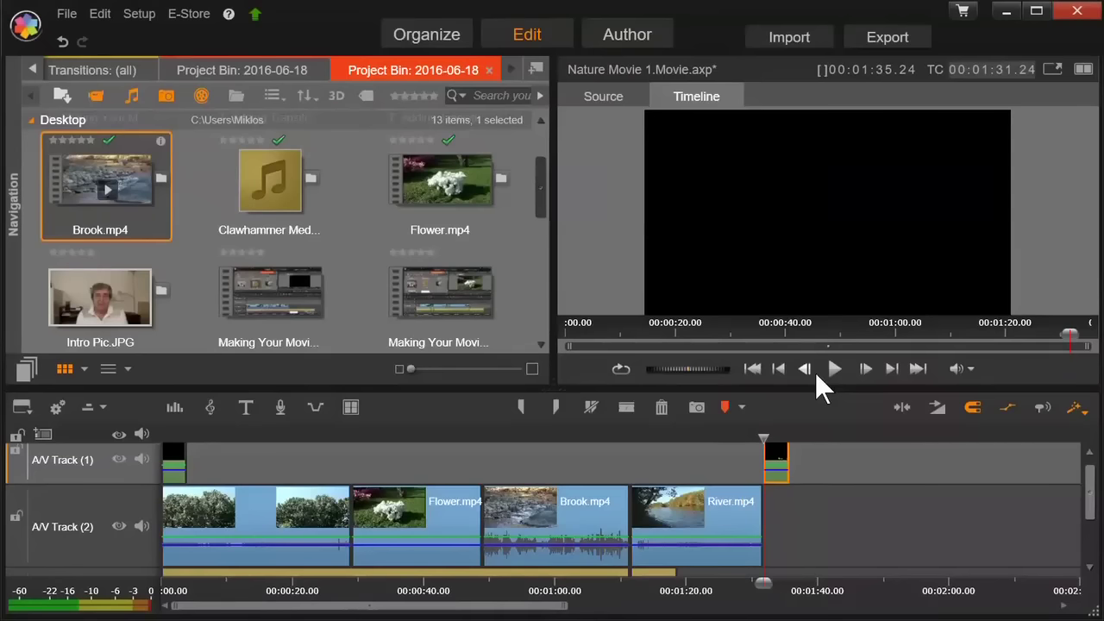
click(837, 368)
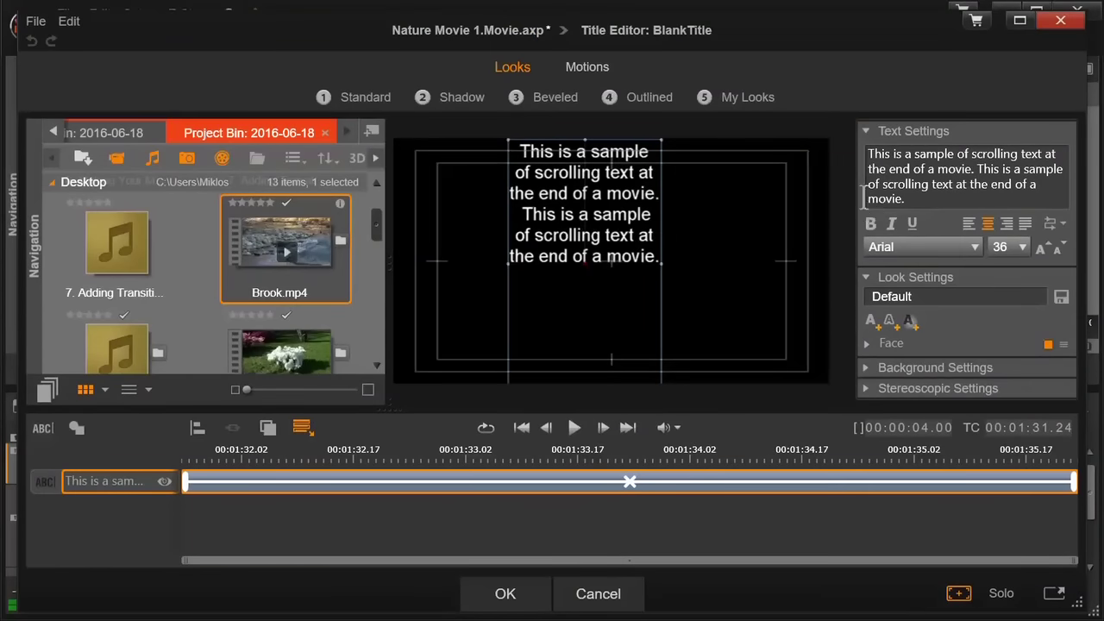
Reopen the end title for editing and insert five blank lines above the scrolling text
key(Return)
key(Return)
key(Return)
key(Return)
key(Return)
Add five blank lines below the scrolling text's last line and accept the title changes
key(Down)
key(Down)
key(Down)
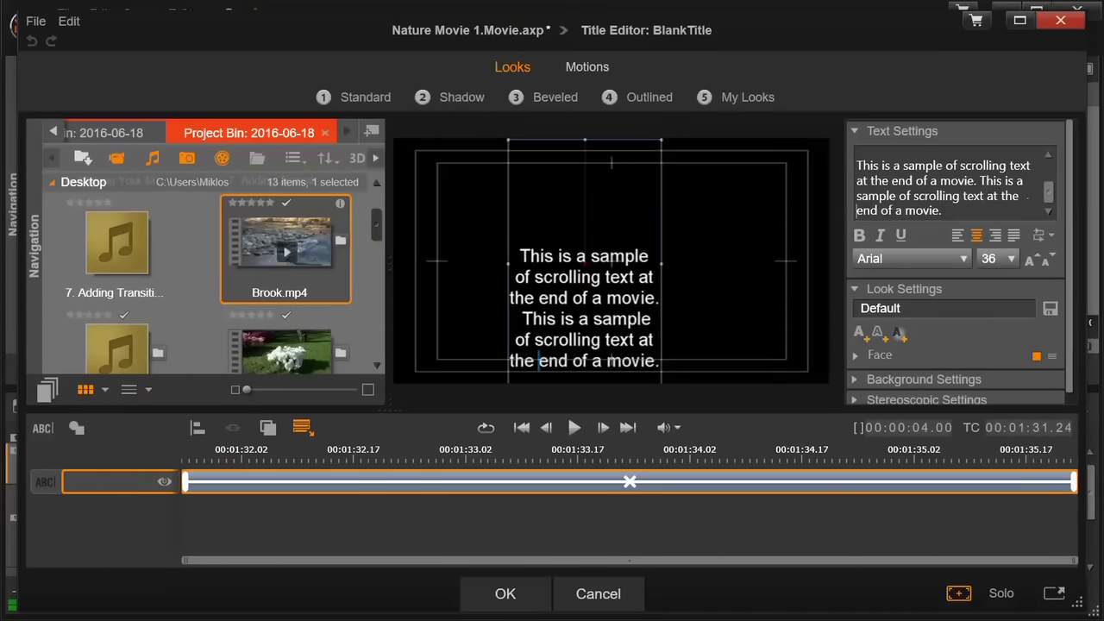
key(Right)
key(Right)
key(Right)
key(Right)
key(Right)
key(Right)
key(Right)
key(Right)
key(Right)
key(Right)
key(Right)
key(Right)
key(Right)
key(Right)
key(Right)
key(Return)
key(Return)
key(Return)
key(Return)
key(Return)
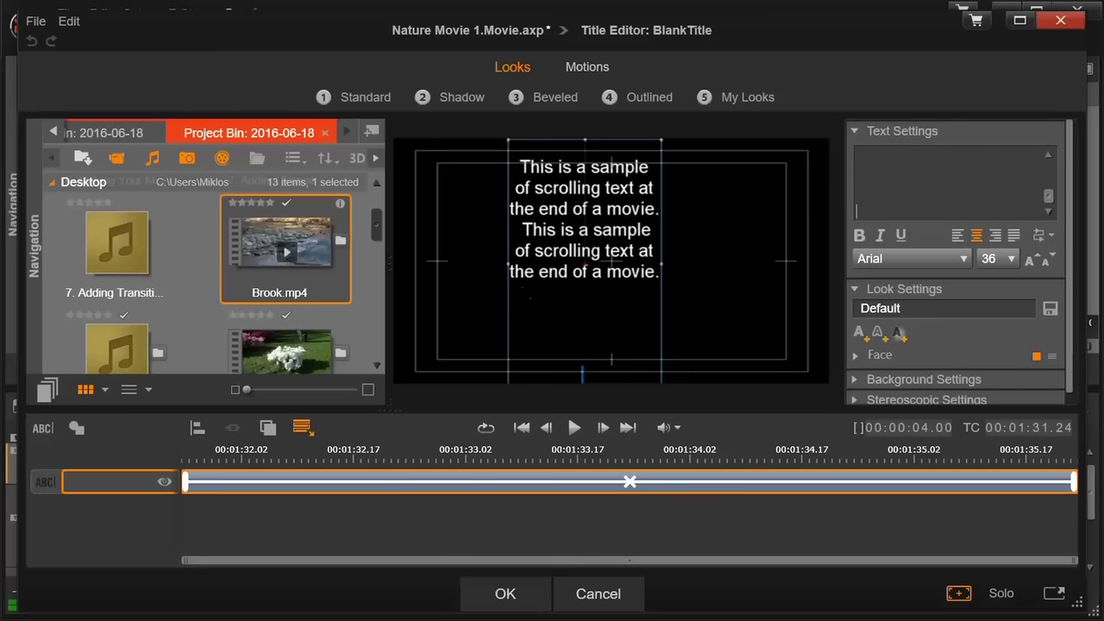
click(505, 594)
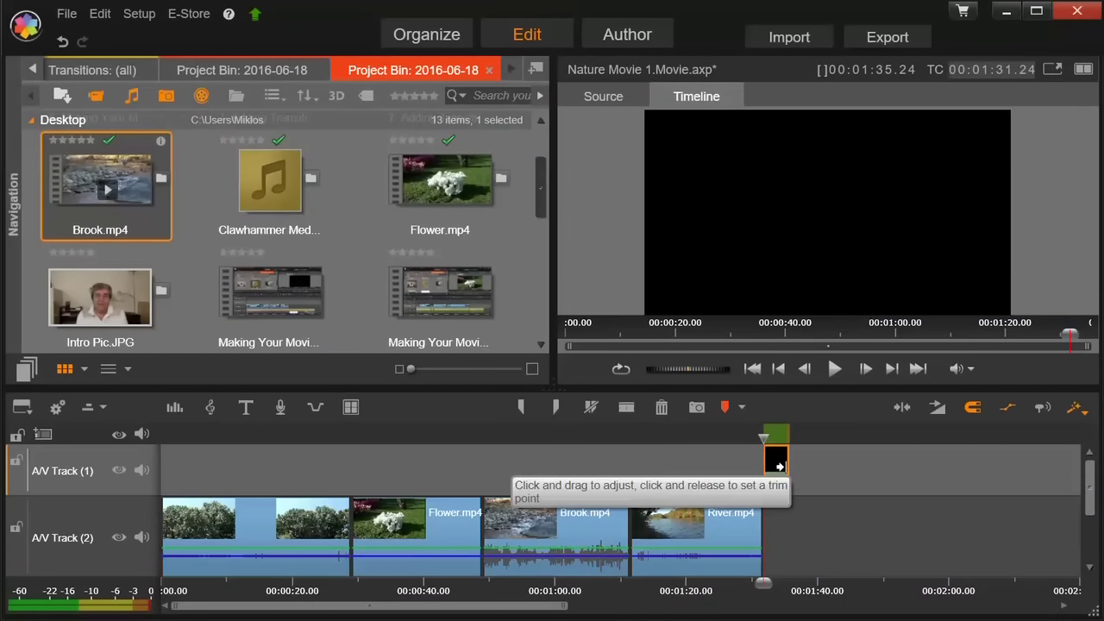
Extend the end title on A/V Track (1) to finish at about 00:01:41.15 and play it from its start
drag(795, 466, 817, 466)
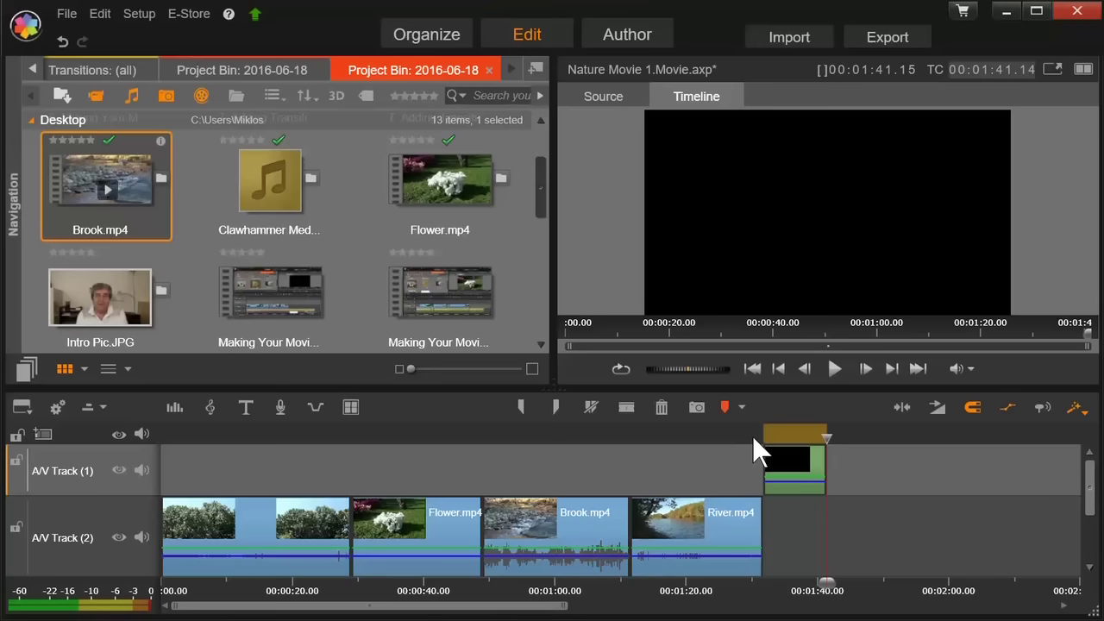
click(763, 437)
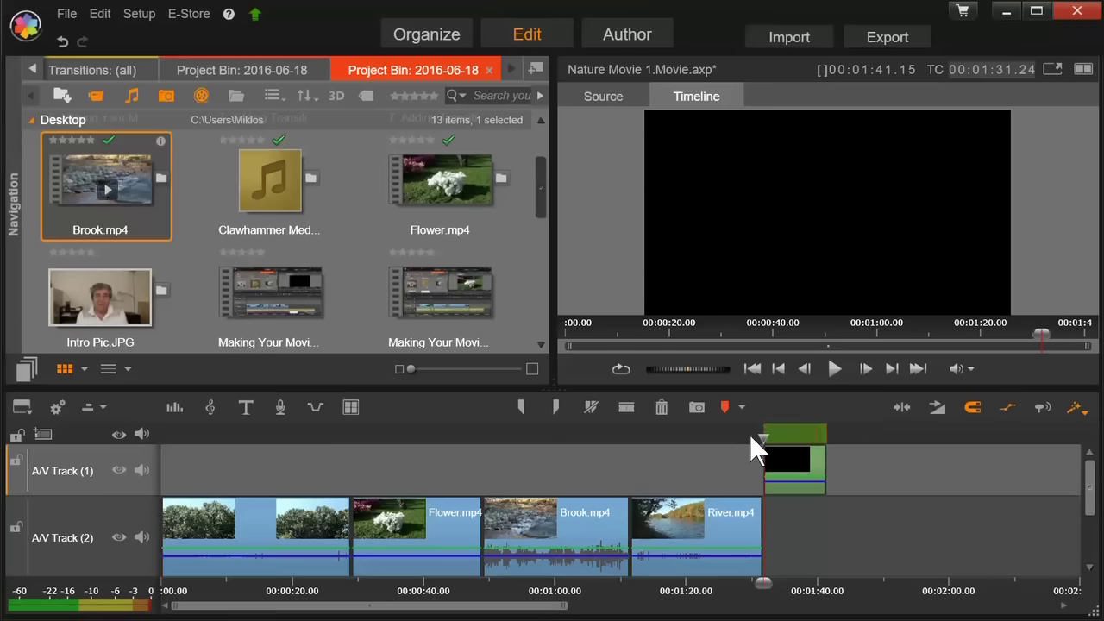
click(834, 369)
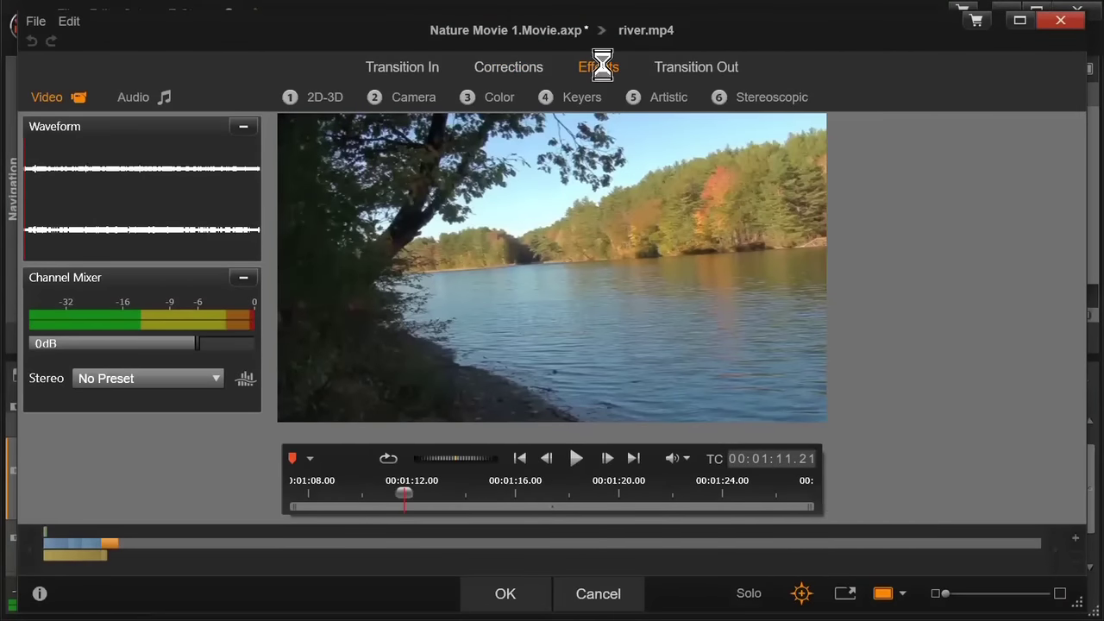
Open the effects for river.mp4, preview the Old Film camera effect and apply the StudioBW color effect to the clip
click(417, 98)
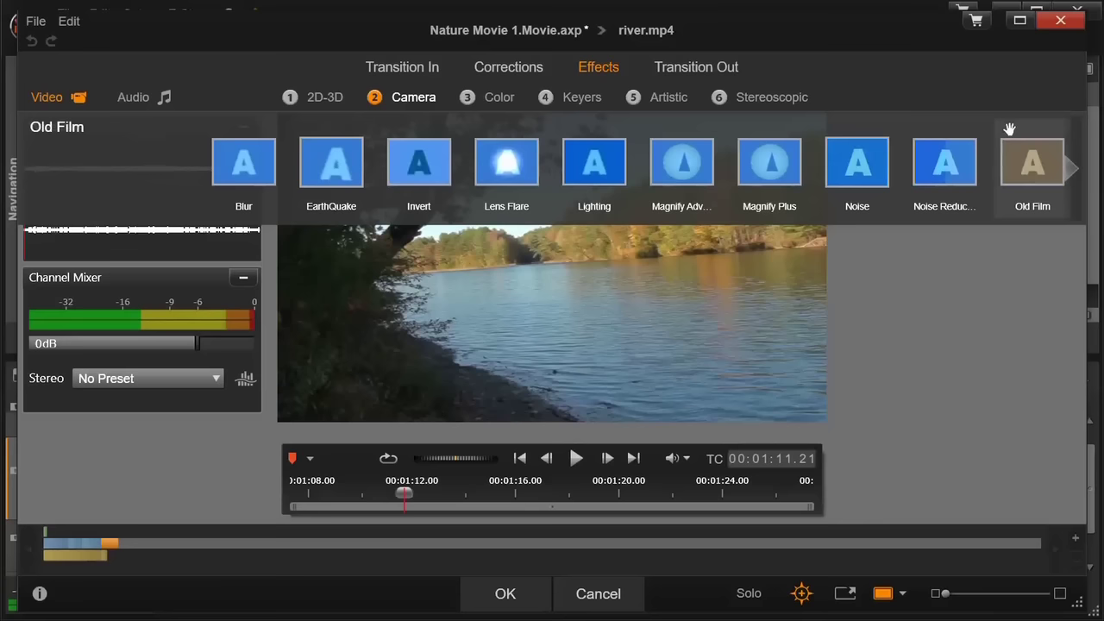
mouse_move(1025, 175)
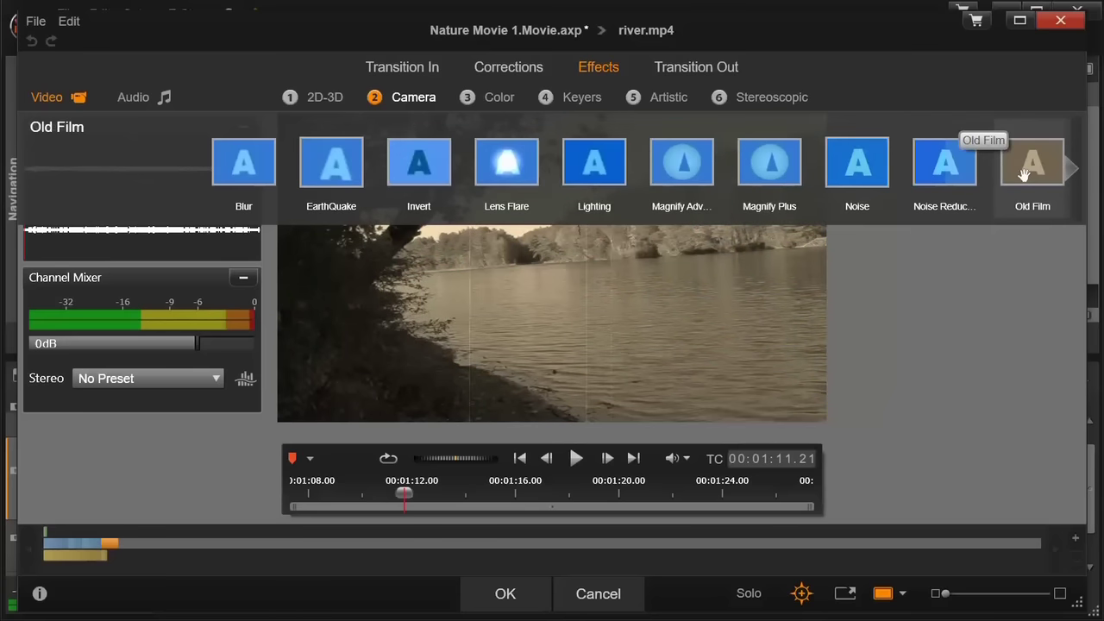
click(1071, 170)
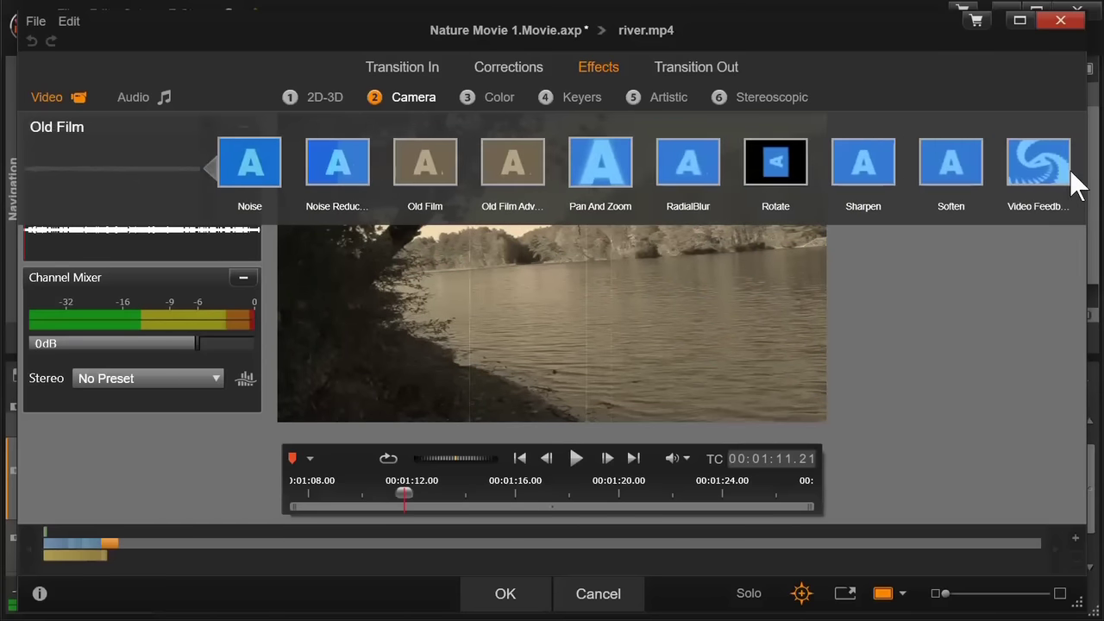
mouse_move(595, 164)
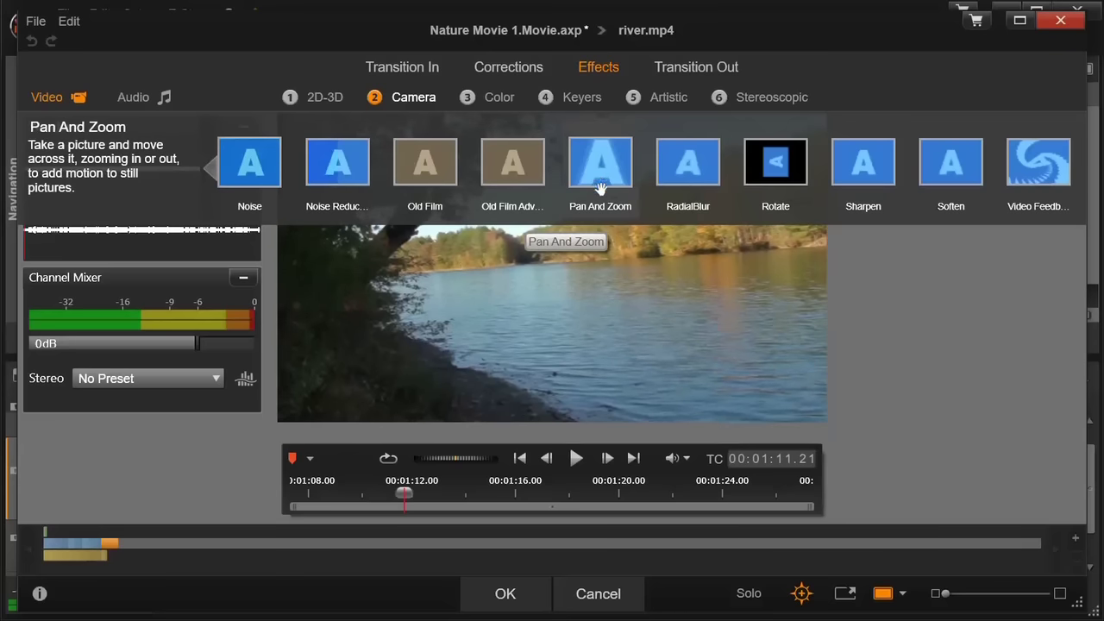
click(501, 96)
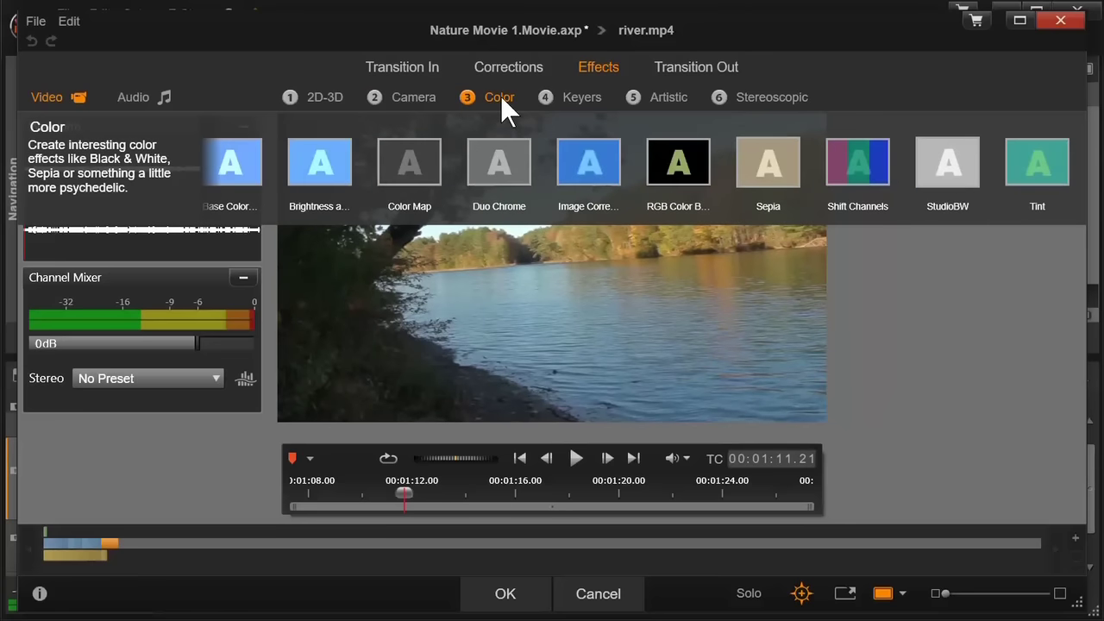
click(946, 173)
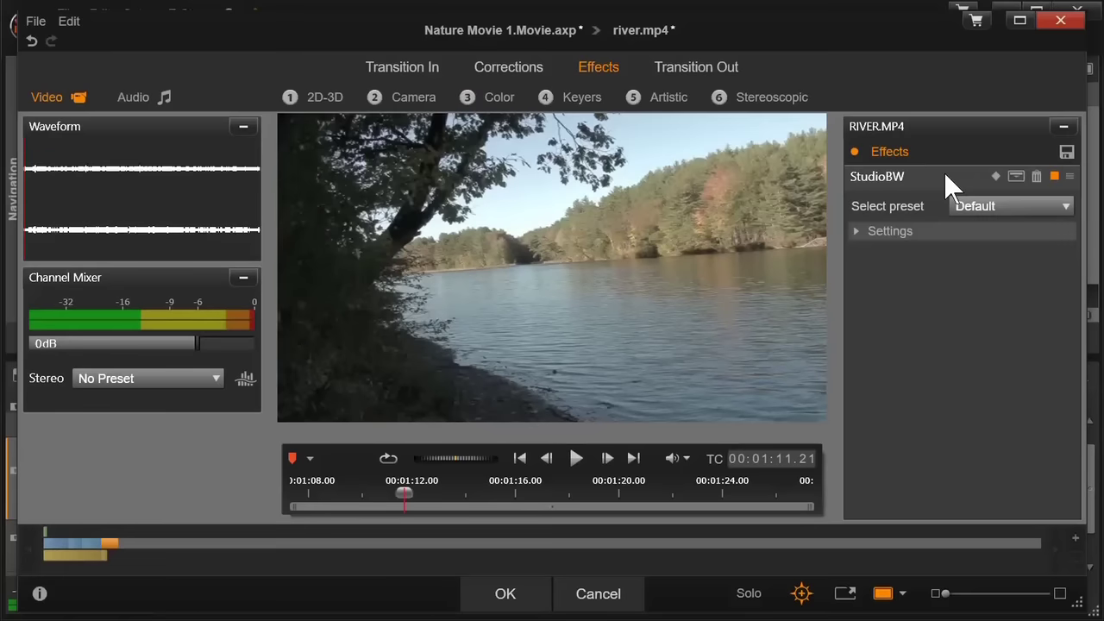
Set the Amount of the StudioBW effect on the river.mp4 clip to 46
click(856, 231)
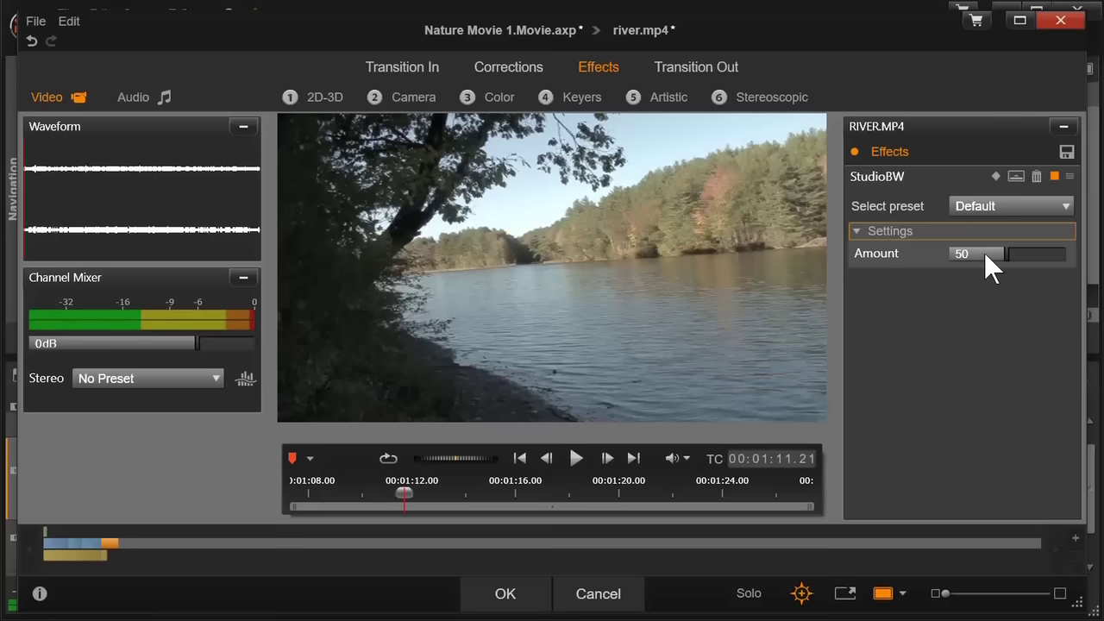
drag(1003, 255, 943, 255)
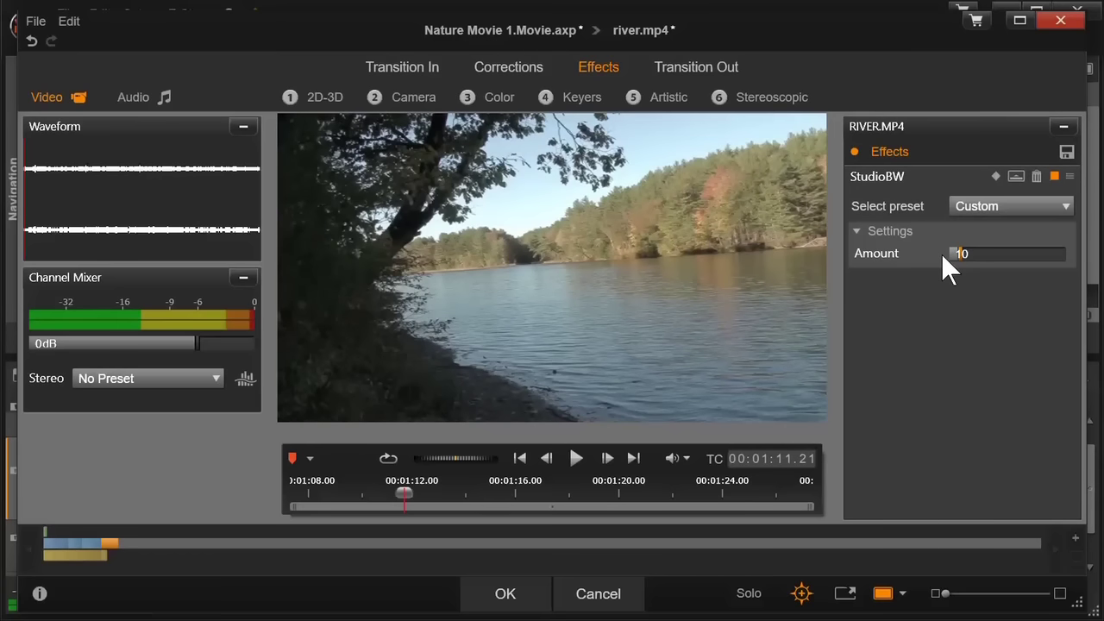
drag(943, 254, 991, 257)
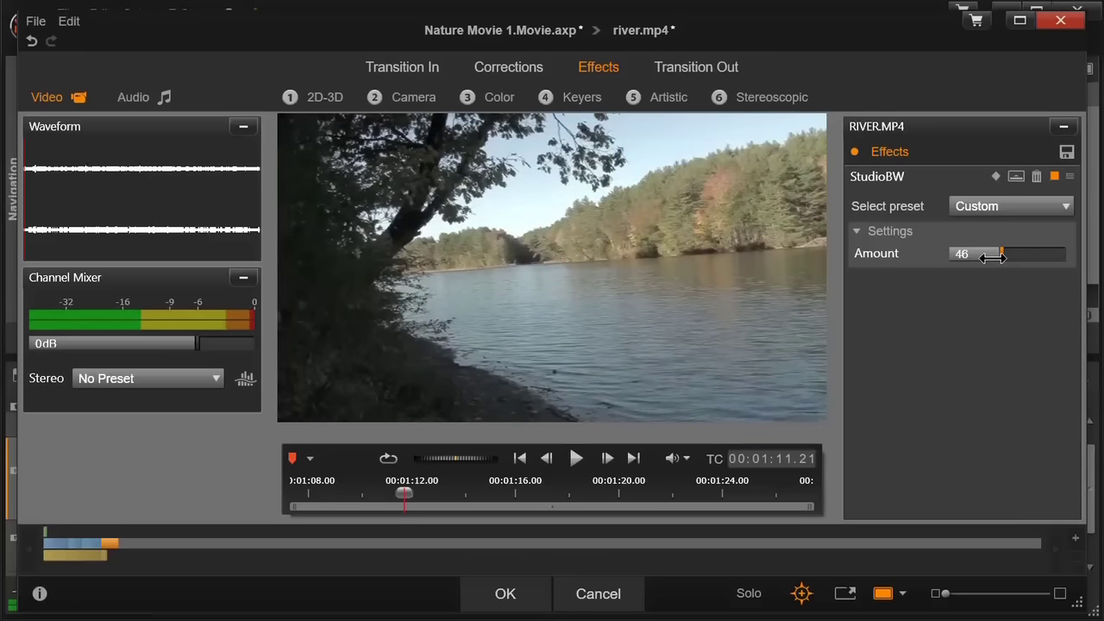
Add the artistic Posterize effect to the river.mp4 clip with the Max Posterize preset and apply it
click(666, 99)
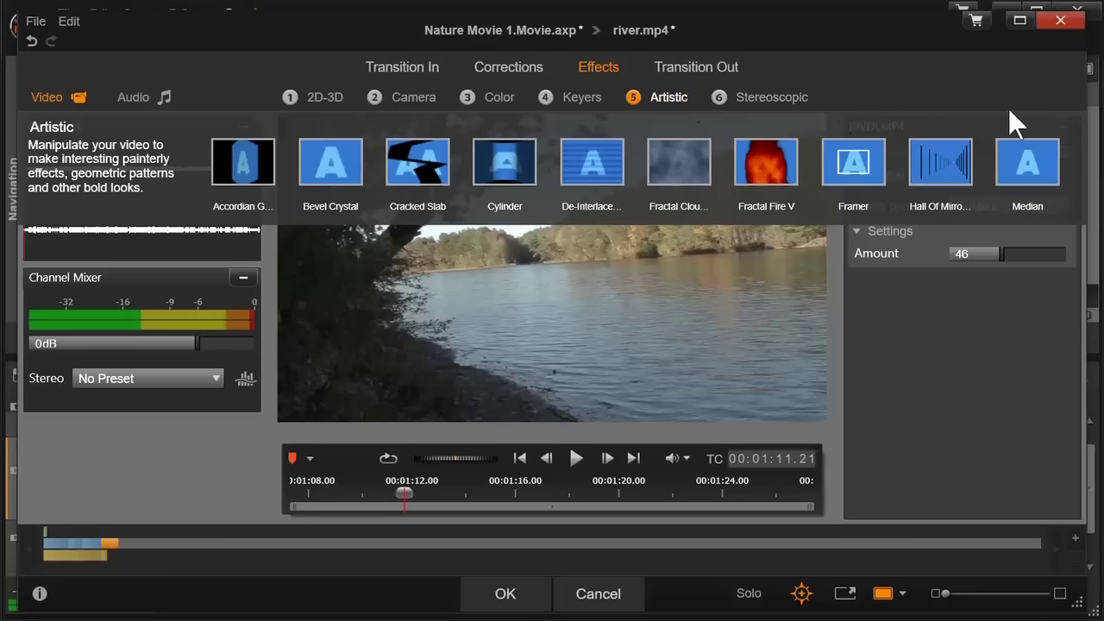
click(1074, 171)
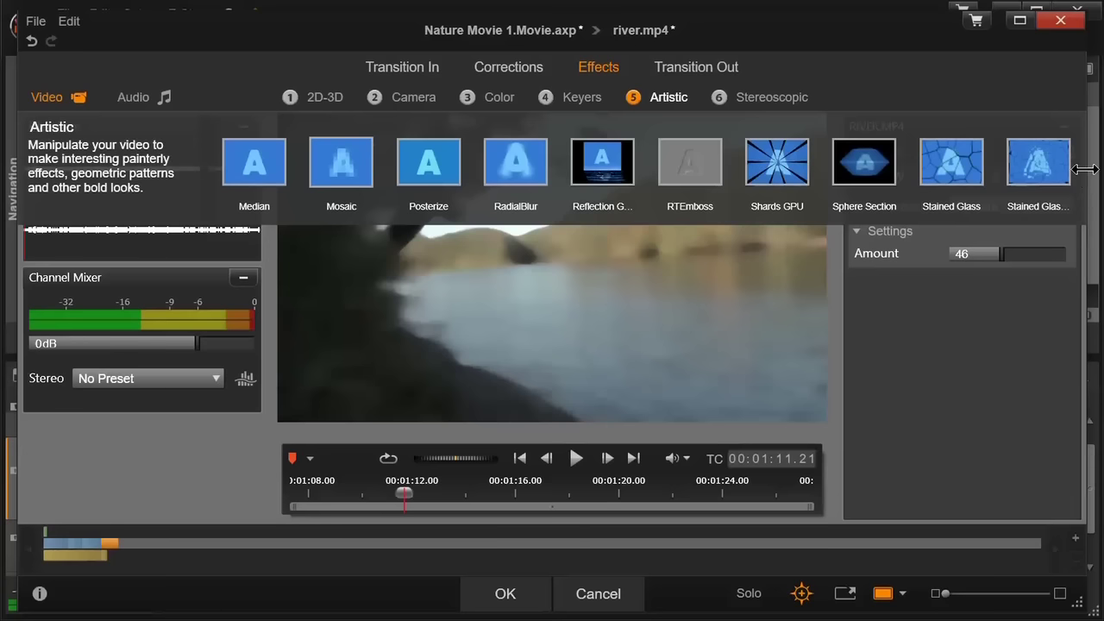
click(437, 175)
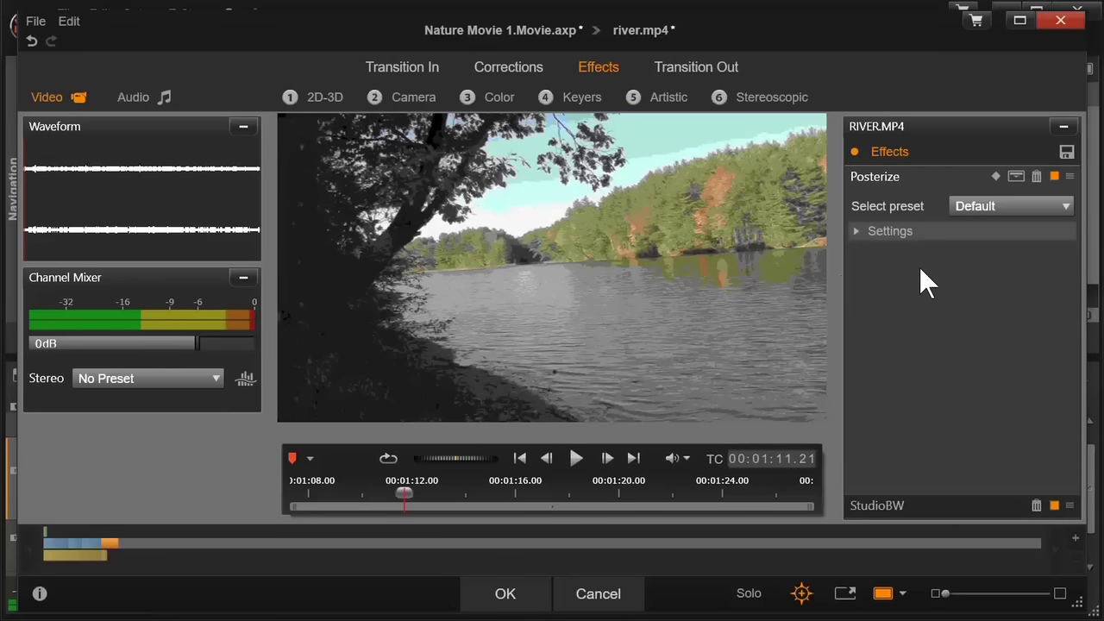
click(1067, 204)
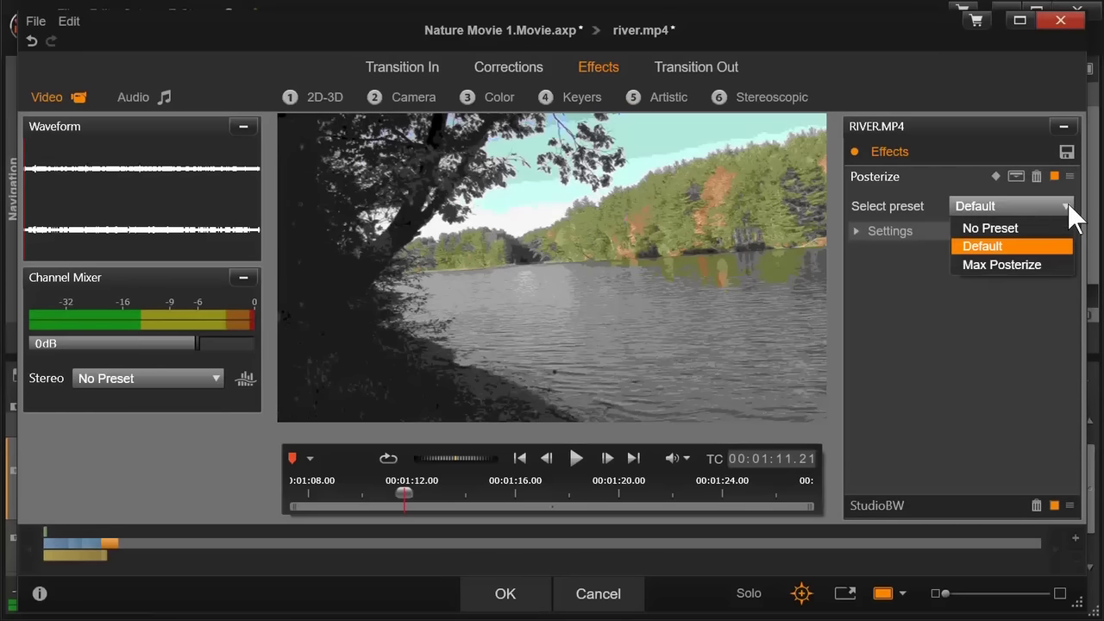
click(1014, 265)
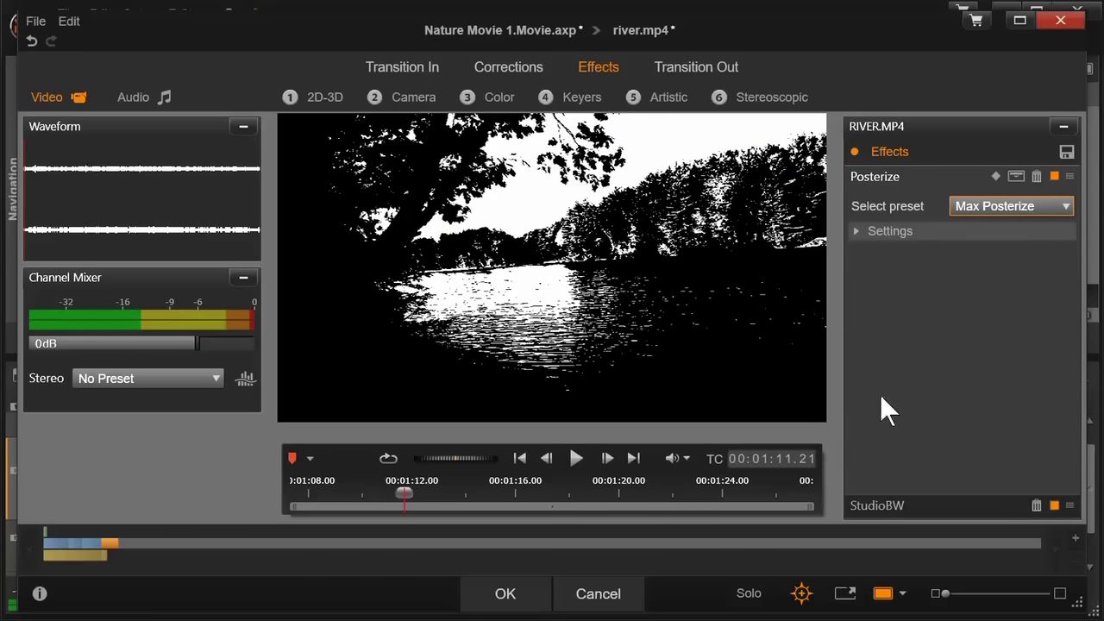
click(522, 596)
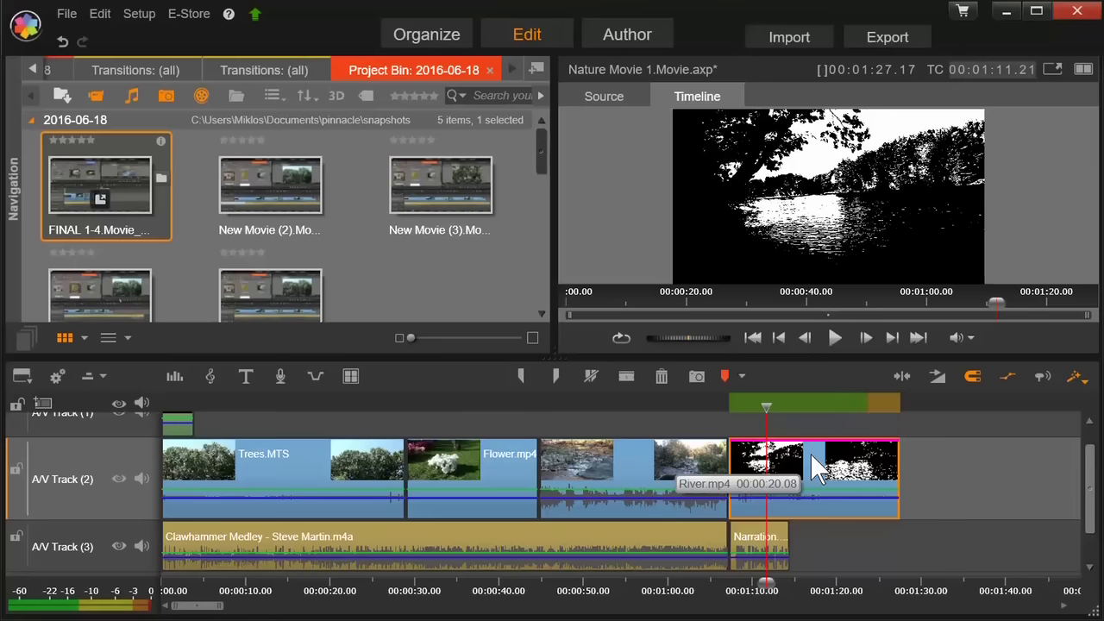
Delete the Posterize effect from the river.mp4 clip, keep StudioBW, and apply the change
key(ctrl+z)
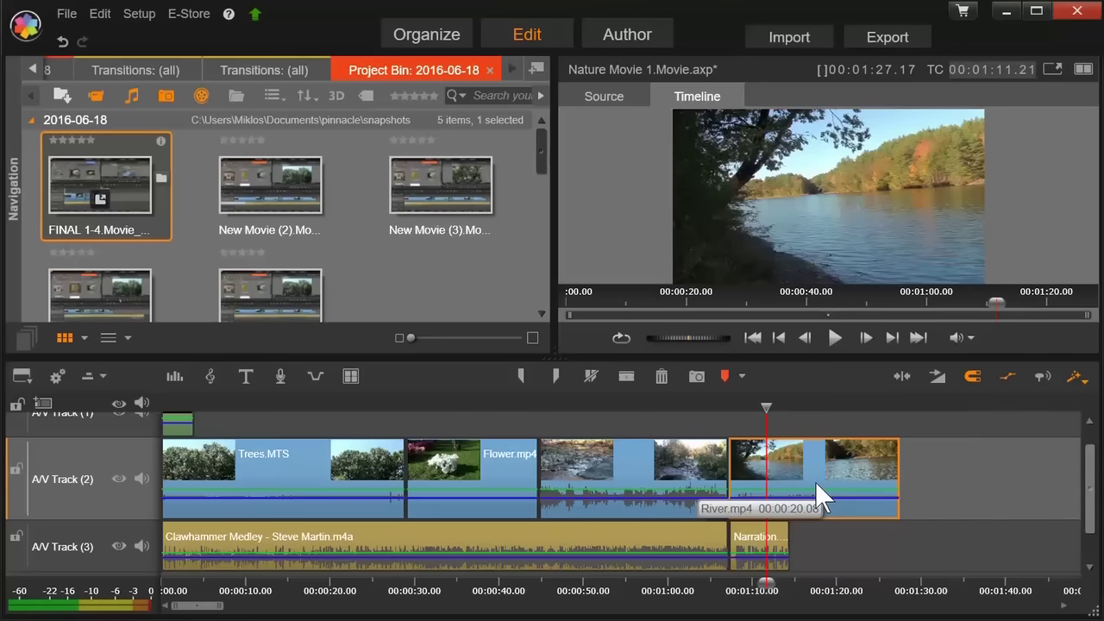
double_click(815, 481)
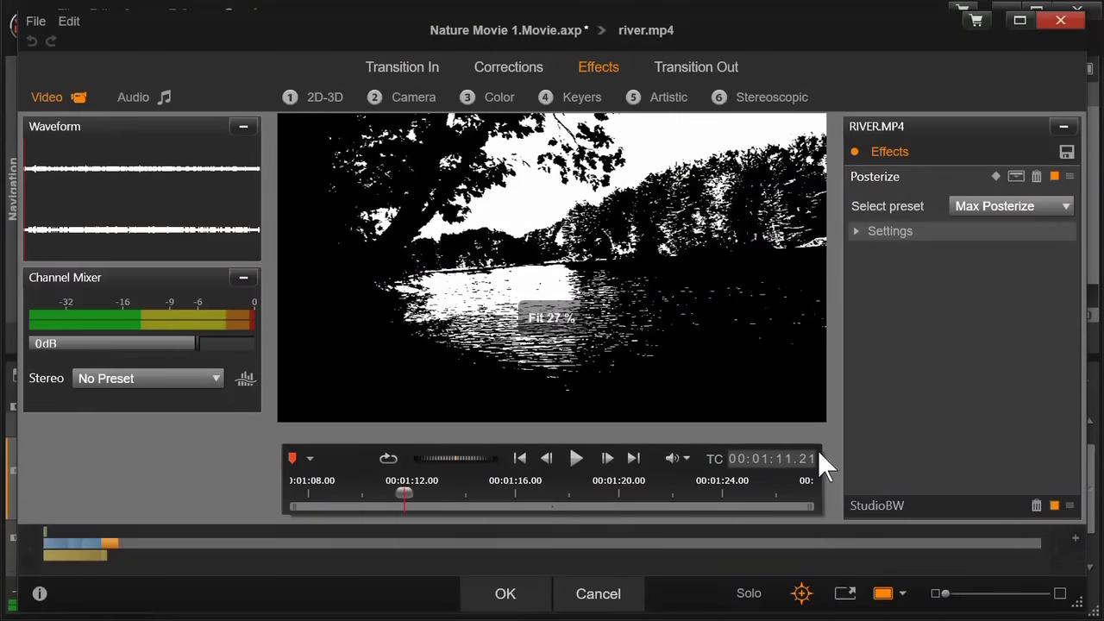
click(1035, 175)
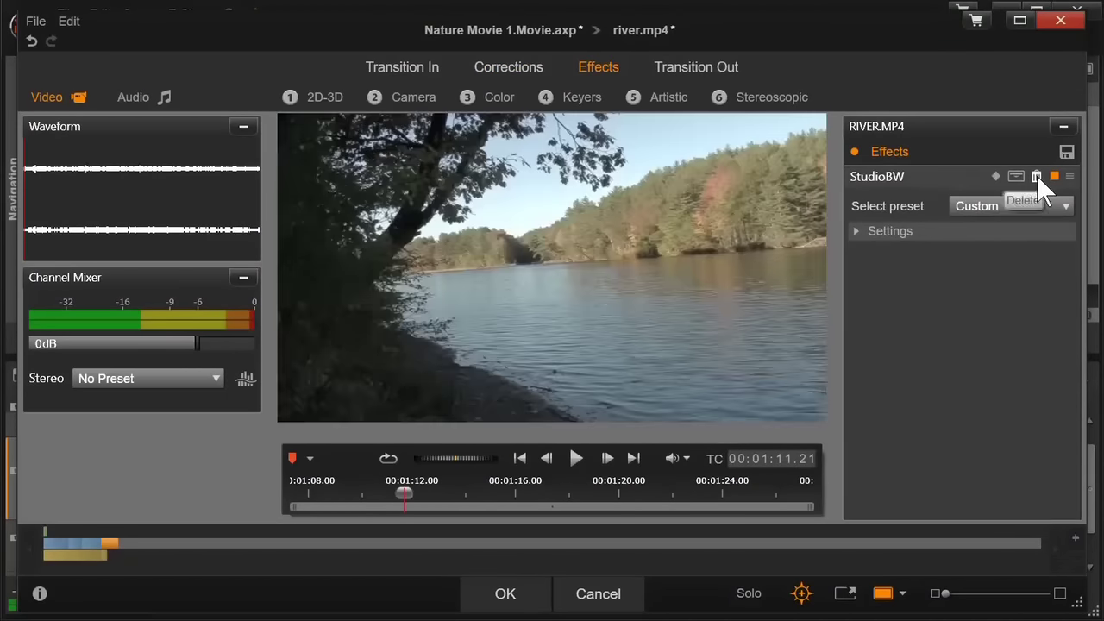
click(511, 593)
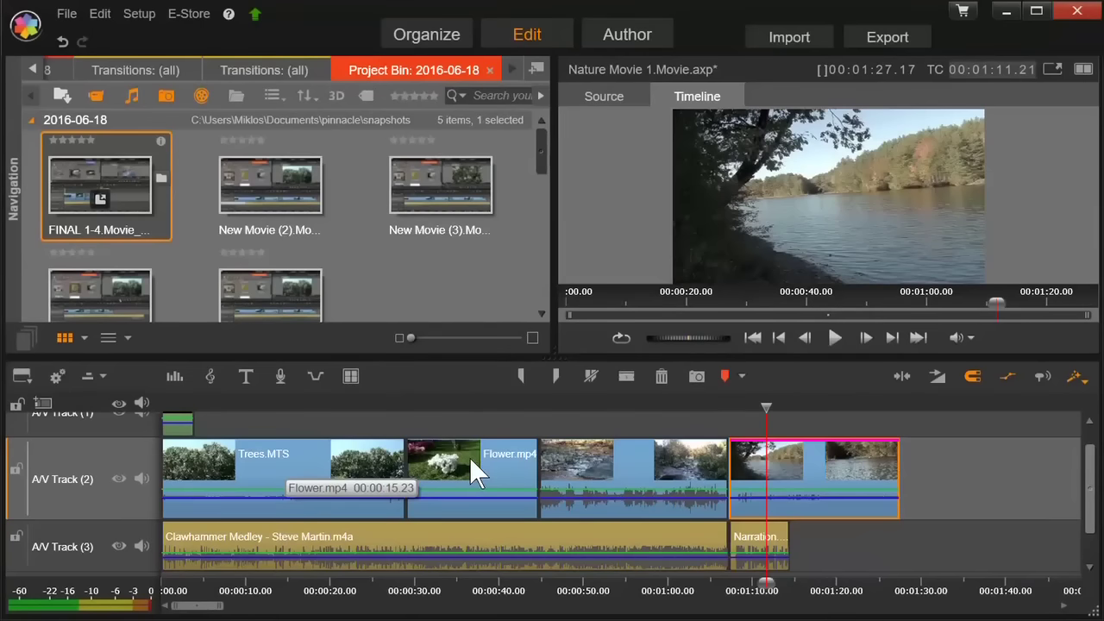
Add the Pan And Zoom camera effect to the Flower.mp4 clip on A/V Track (2)
click(471, 460)
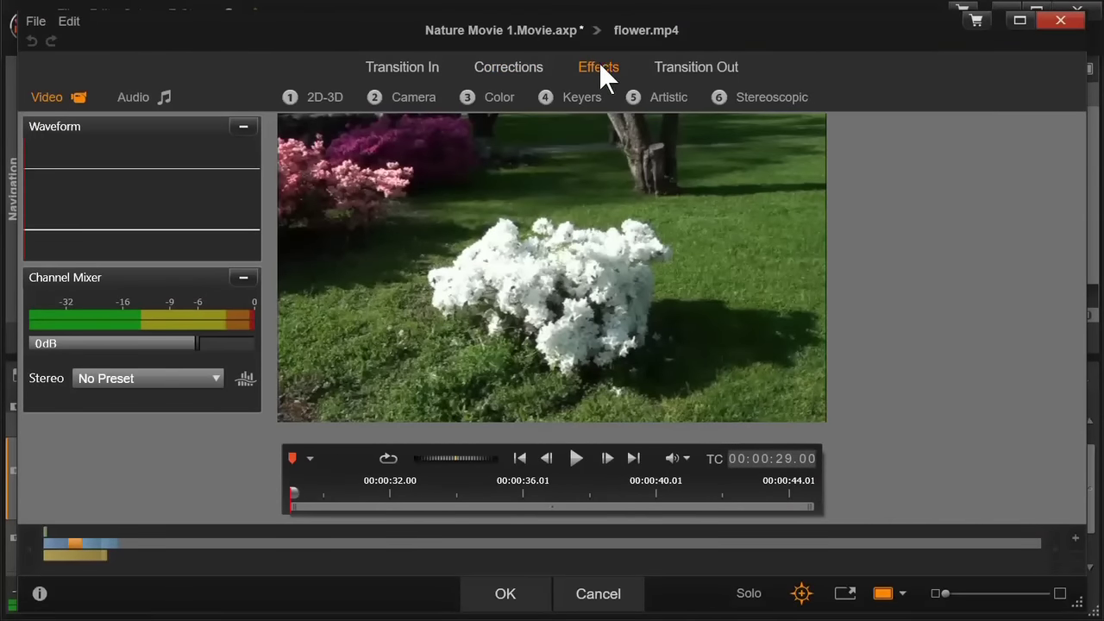
click(419, 97)
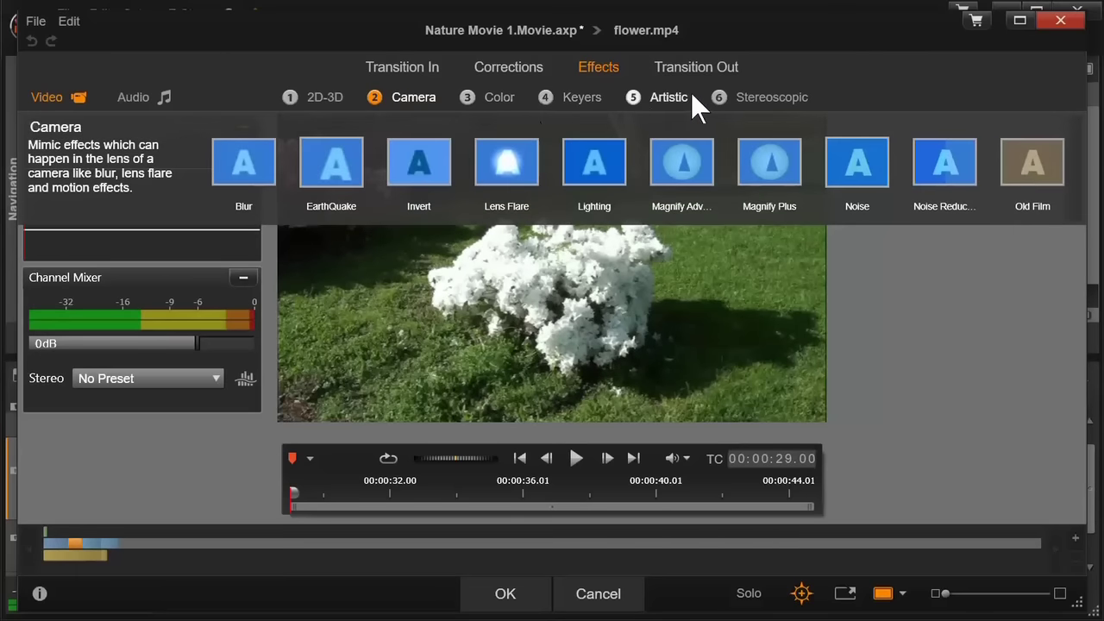
click(1069, 163)
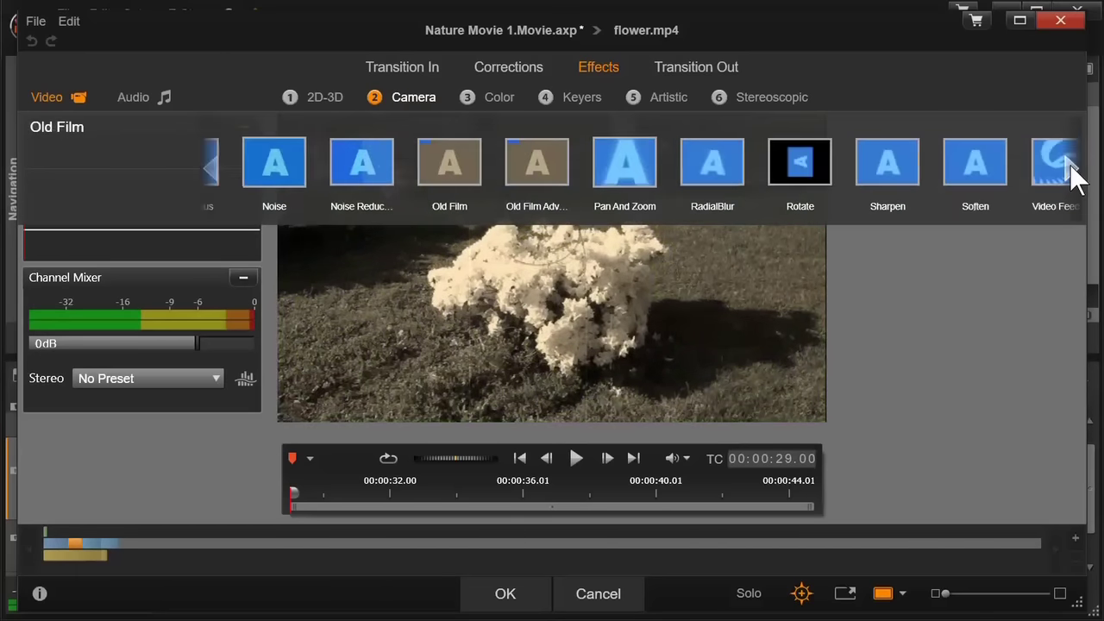
click(616, 176)
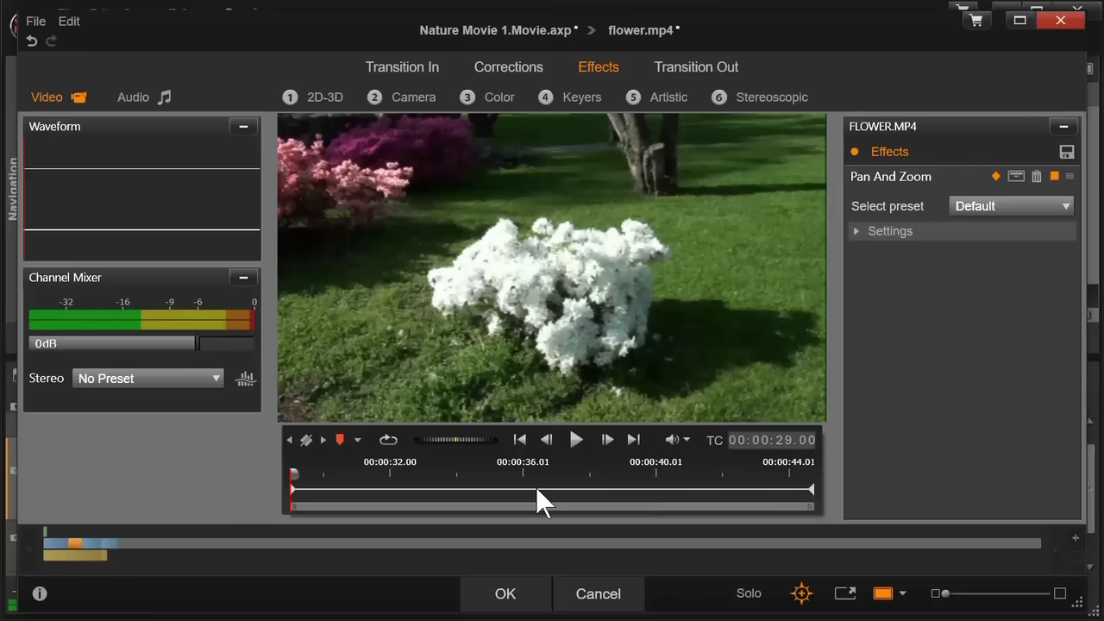
Add a Pan And Zoom keyframe to the flower clip at about 00:00:30.28
drag(289, 471, 354, 471)
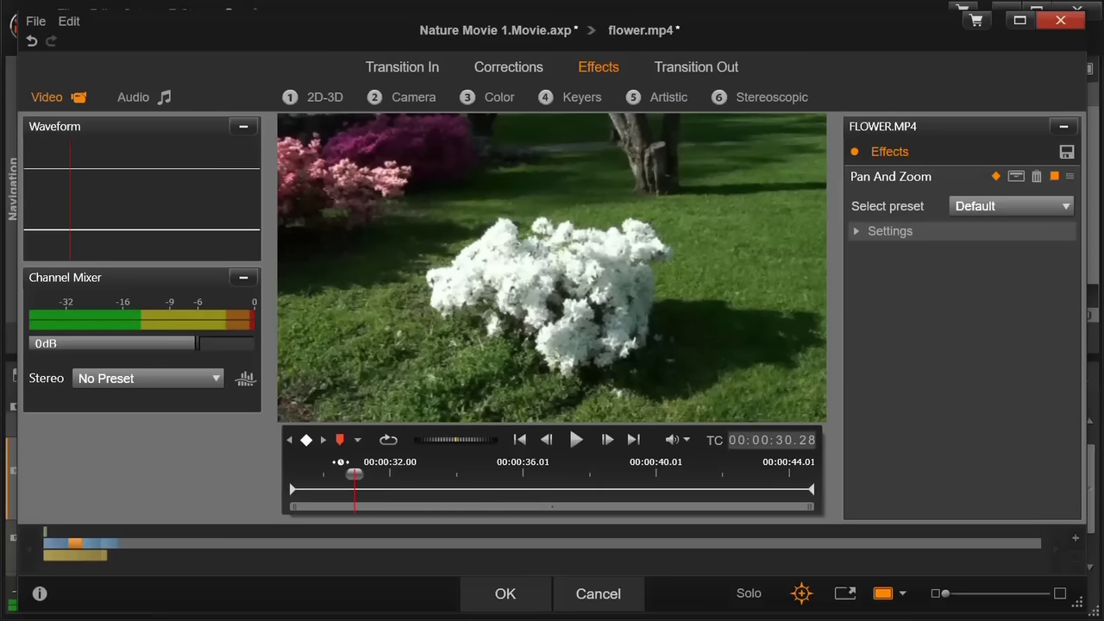
click(307, 440)
drag(355, 474, 293, 473)
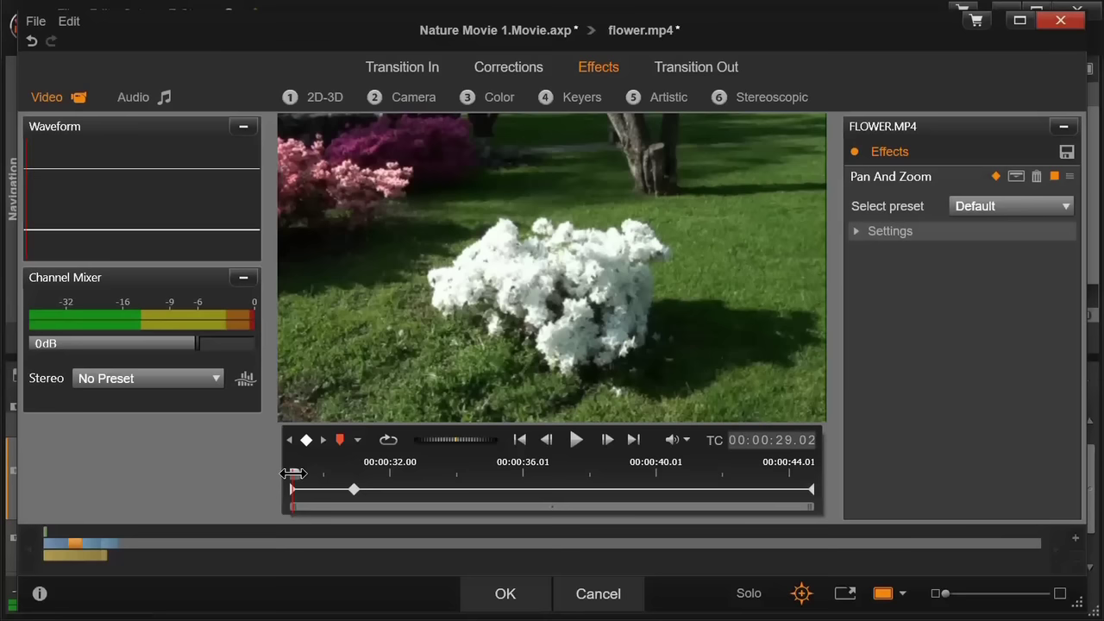
drag(293, 474, 353, 473)
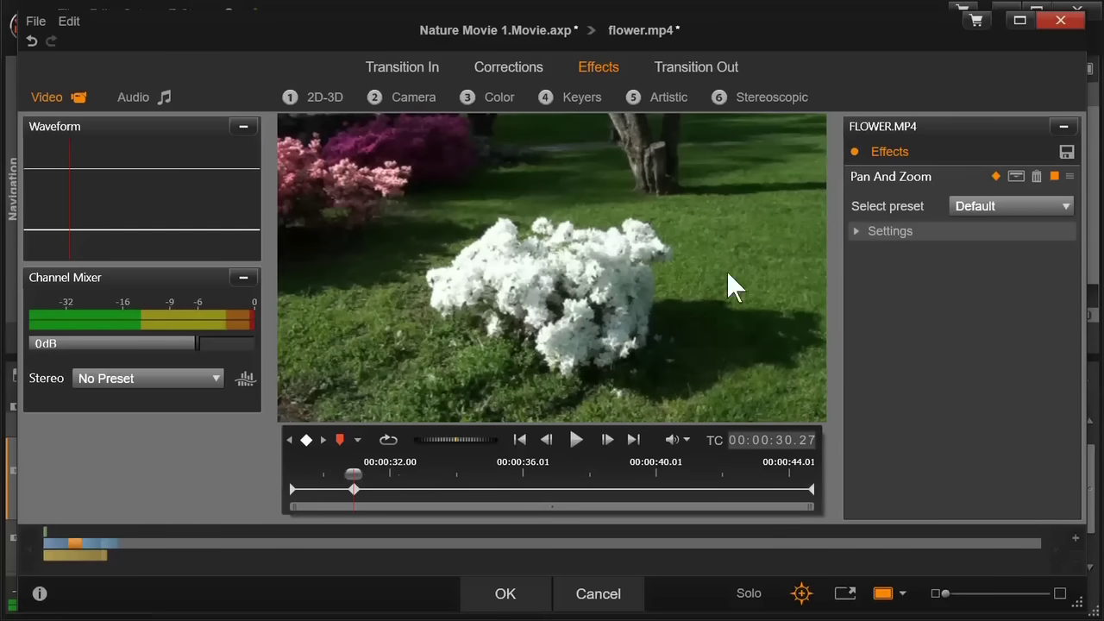
Set the flower clip's starting Pan And Zoom to Zoom 46.523, Horizontal Position 20.991 and Vertical Position -20.689, apply it and preview the movement
click(857, 233)
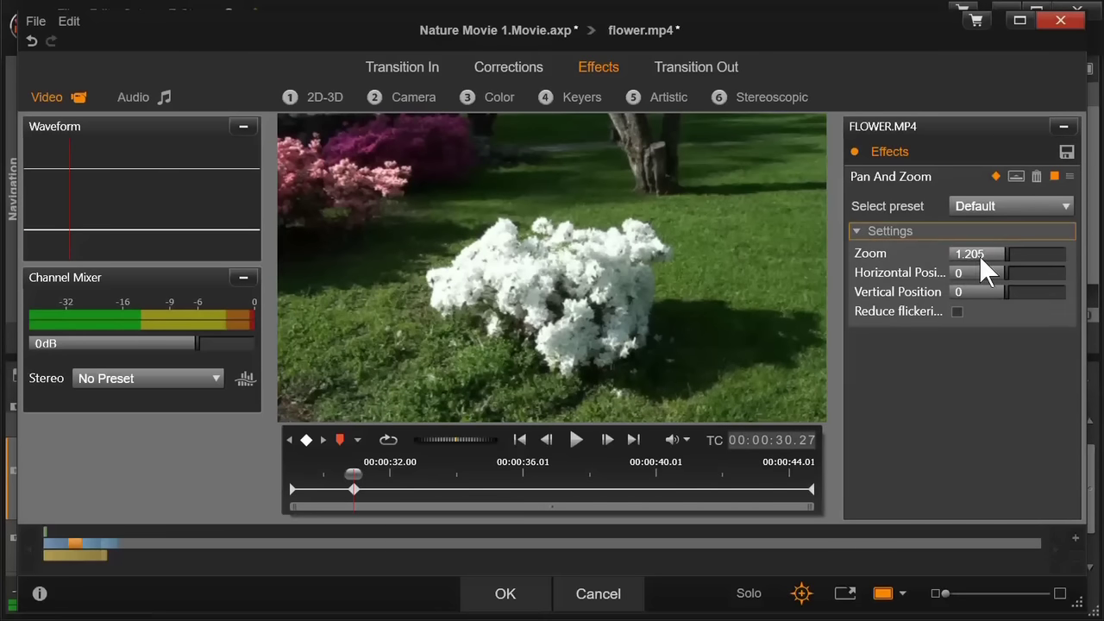
drag(977, 254, 1062, 259)
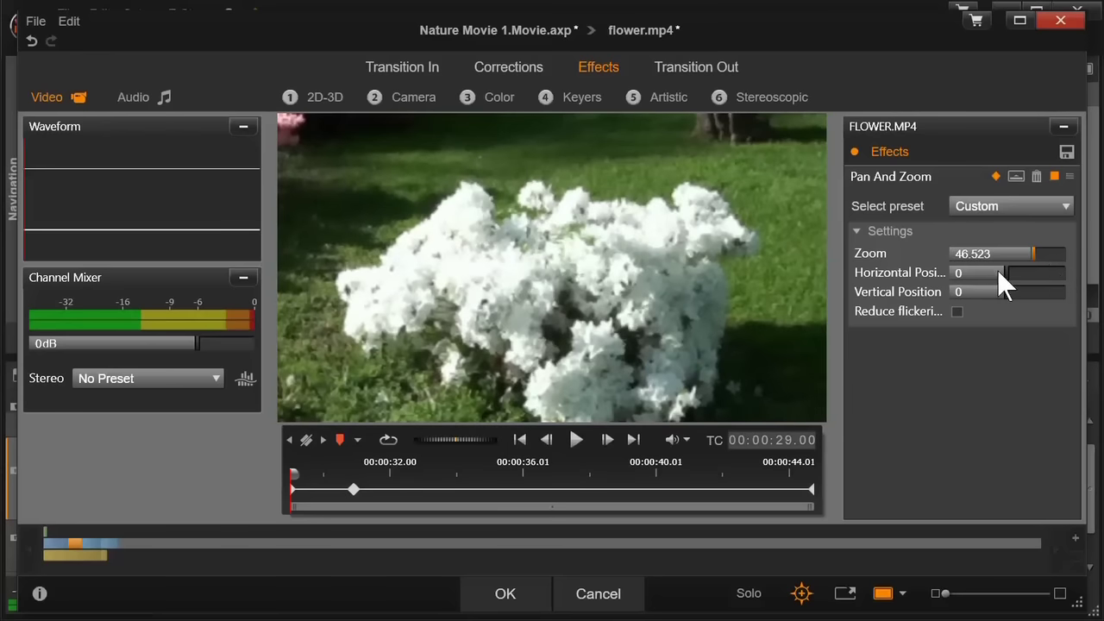
mouse_move(1005, 271)
mouse_down()
mouse_move(1039, 273)
mouse_move(1020, 269)
mouse_up()
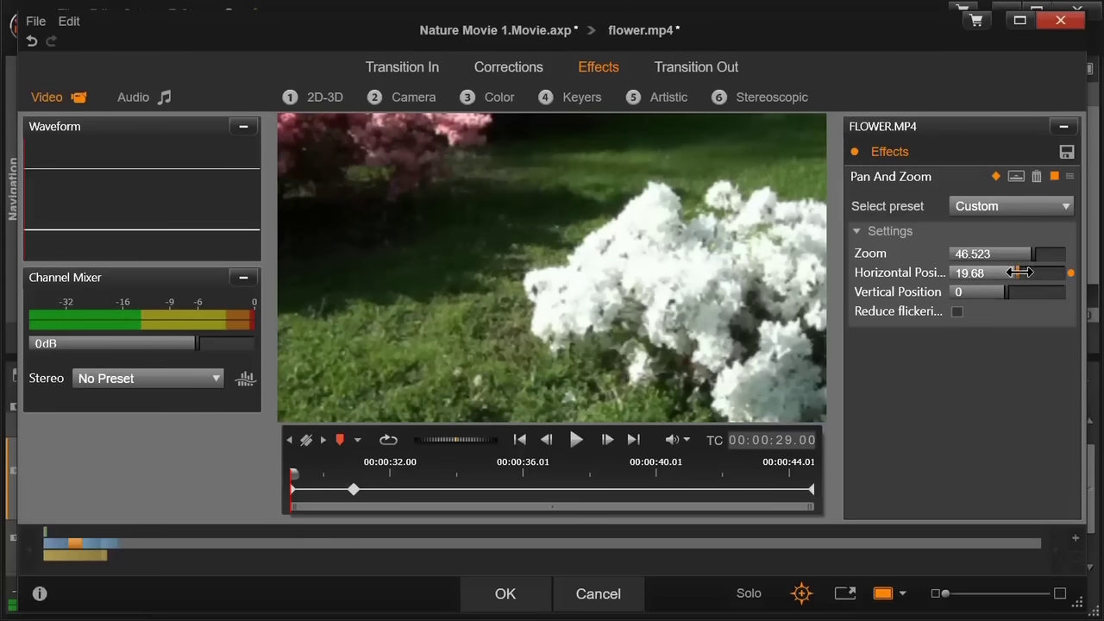
click(1019, 272)
mouse_move(1007, 293)
mouse_down()
mouse_move(978, 293)
mouse_move(988, 294)
mouse_up()
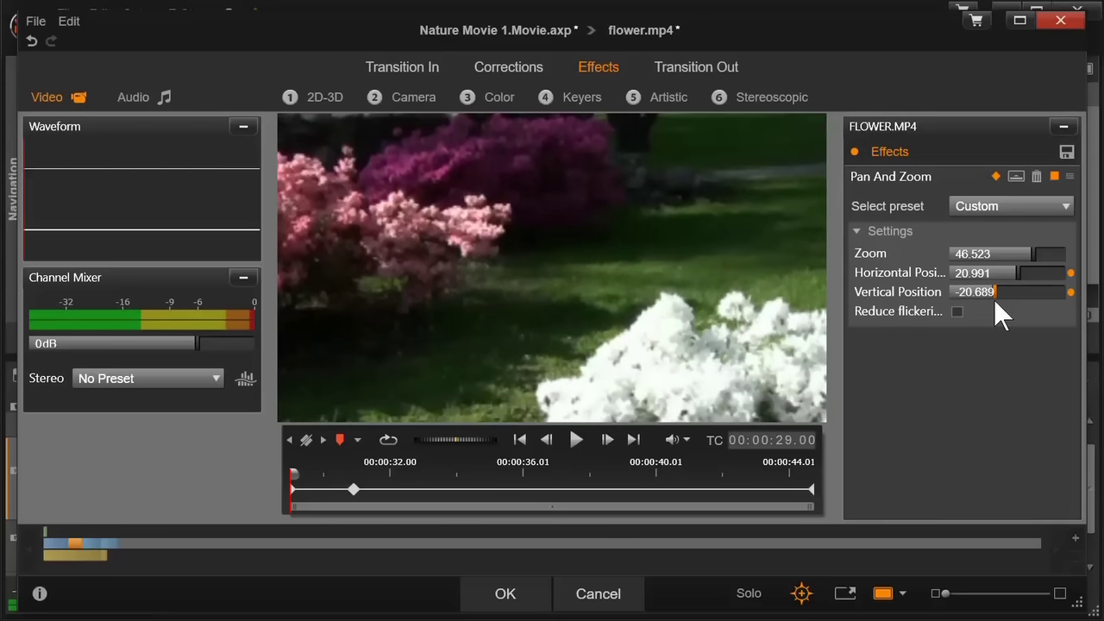
click(521, 595)
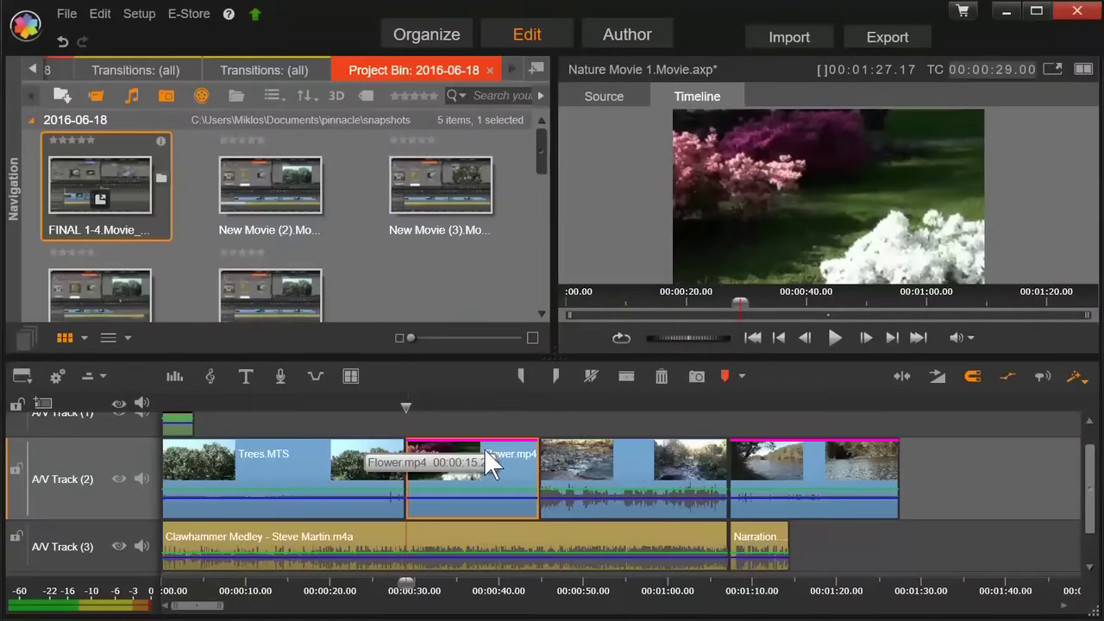
click(833, 339)
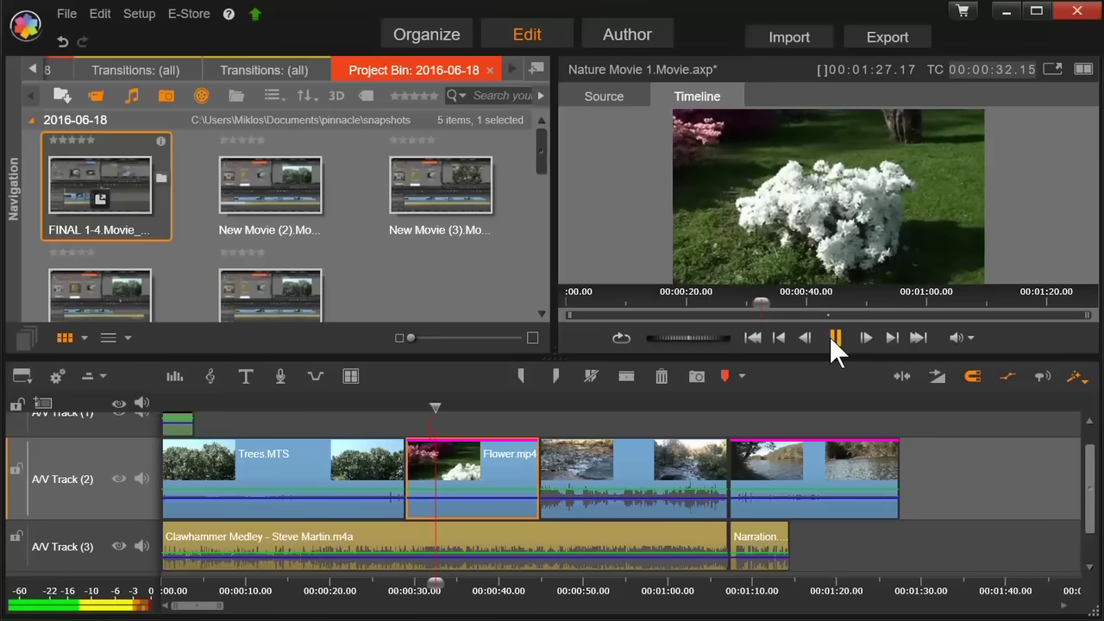
click(833, 339)
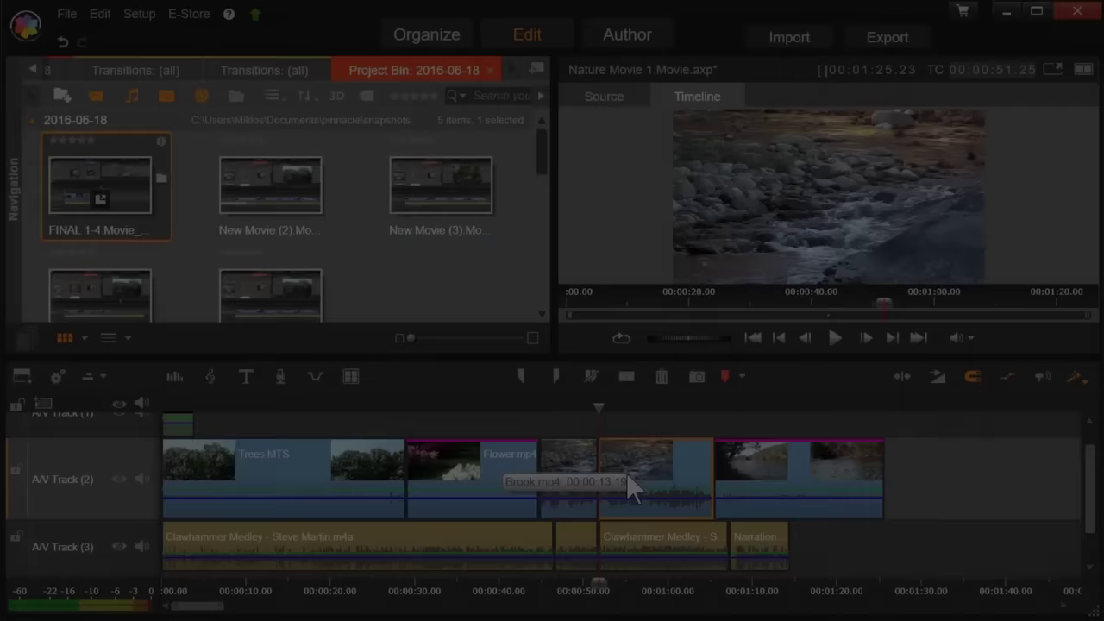
Delete the second Brook.mp4 segment from A/V Track (2), leaving a gap before the river clip
key(Delete)
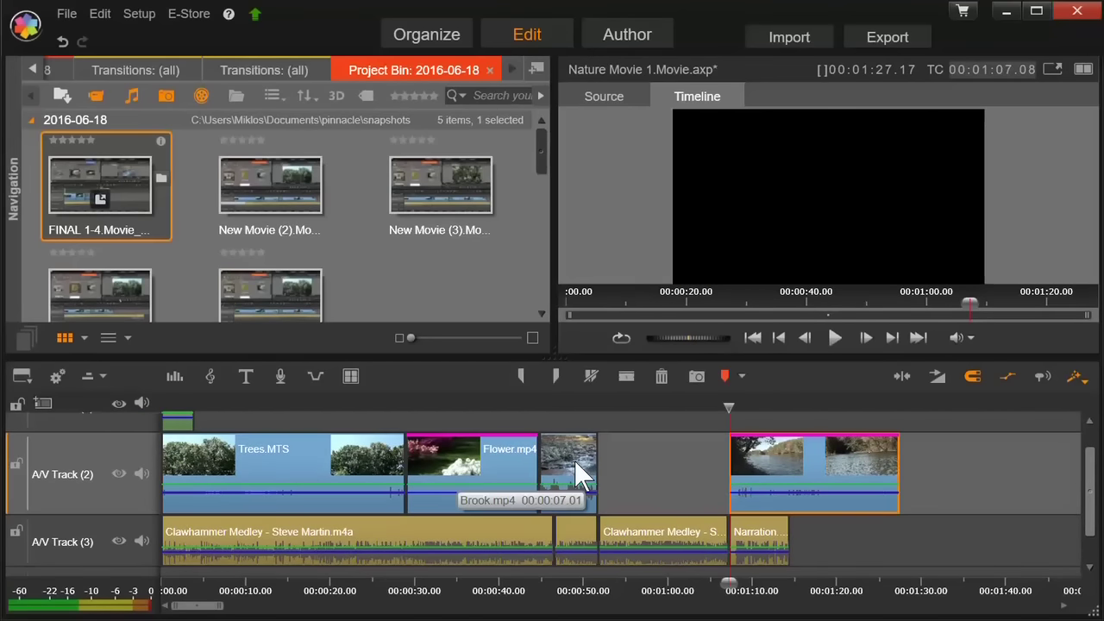
Set the remaining Brook.mp4 segment's speed control to Stretch and extend its end to fill the gap before the river clip
right_click(575, 472)
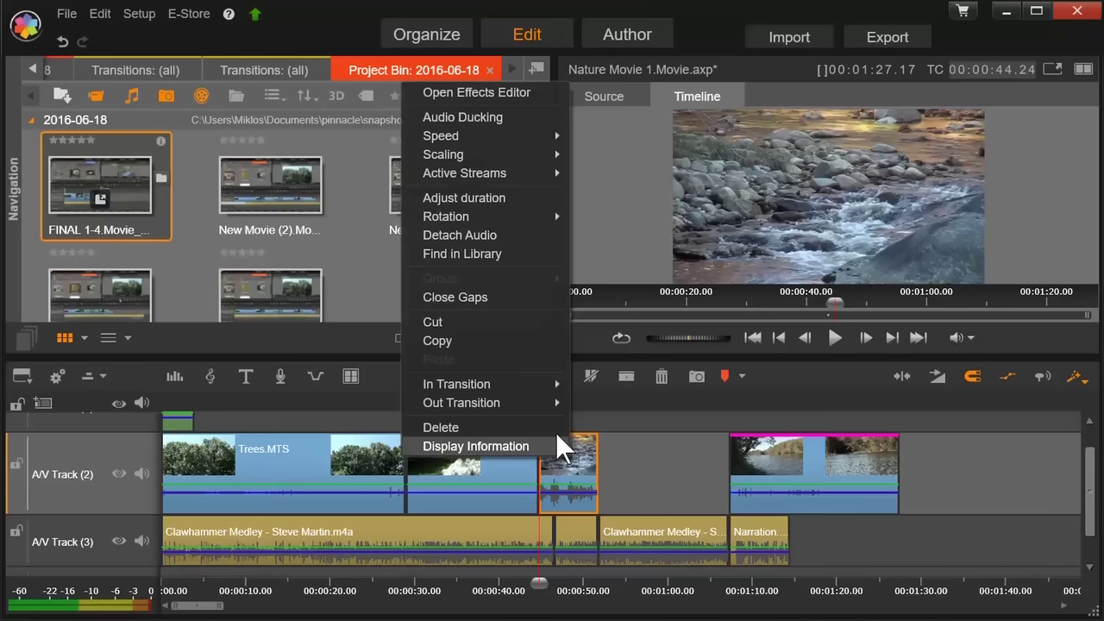
mouse_move(463, 134)
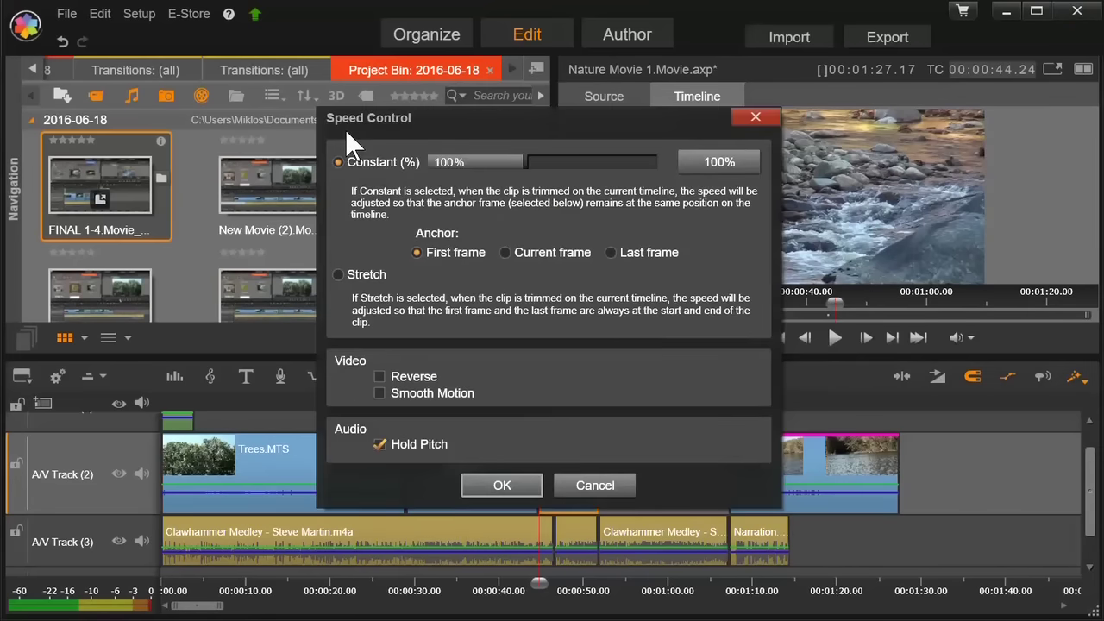
drag(525, 161, 345, 275)
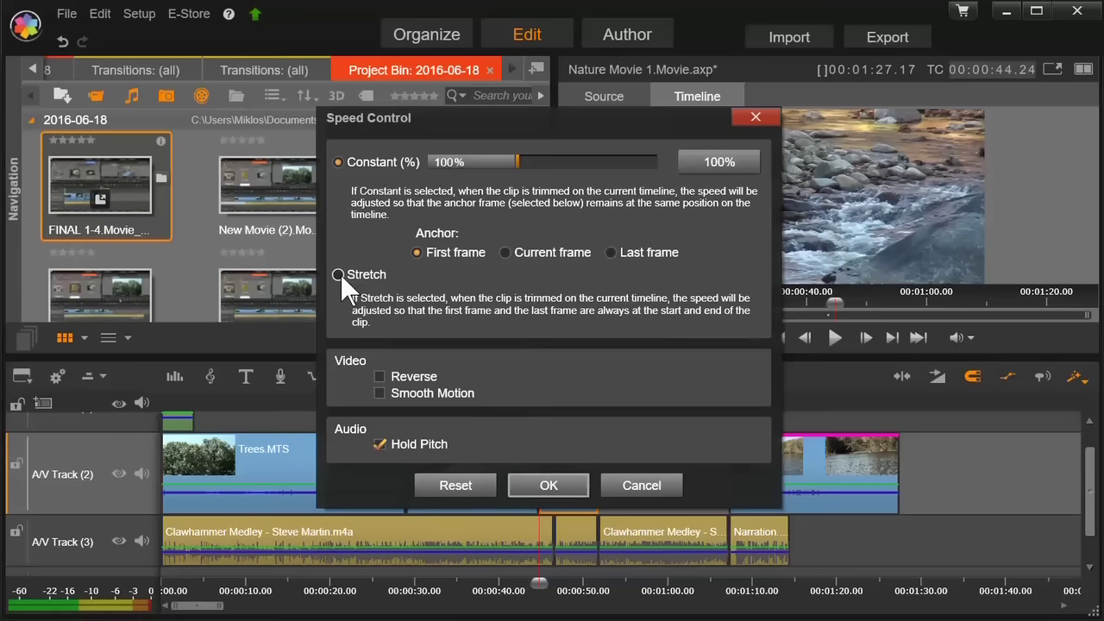
click(340, 274)
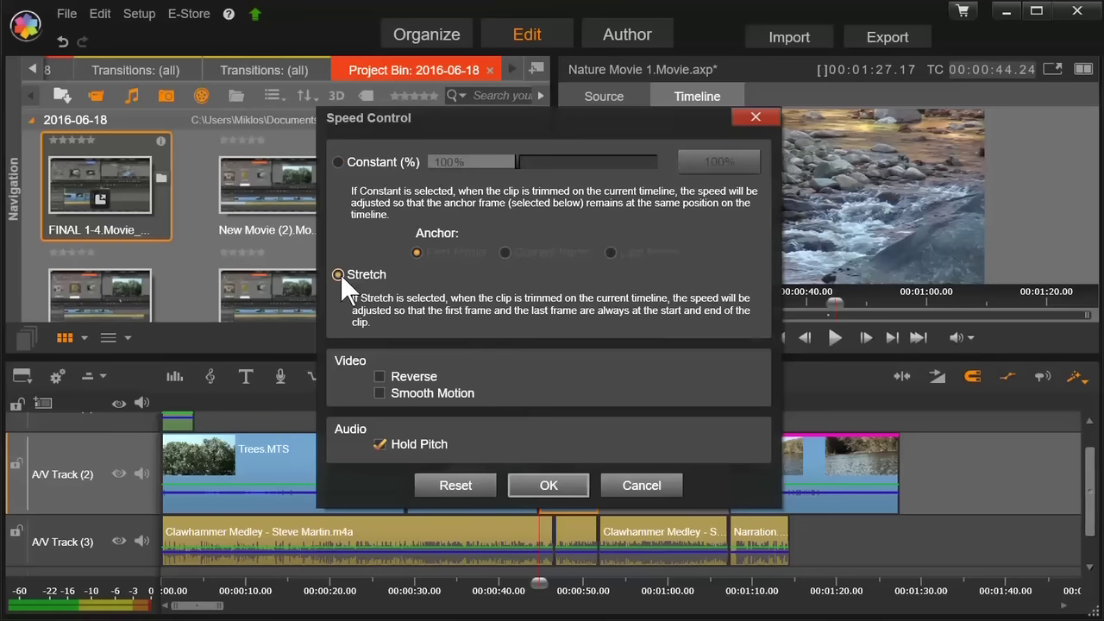
click(542, 484)
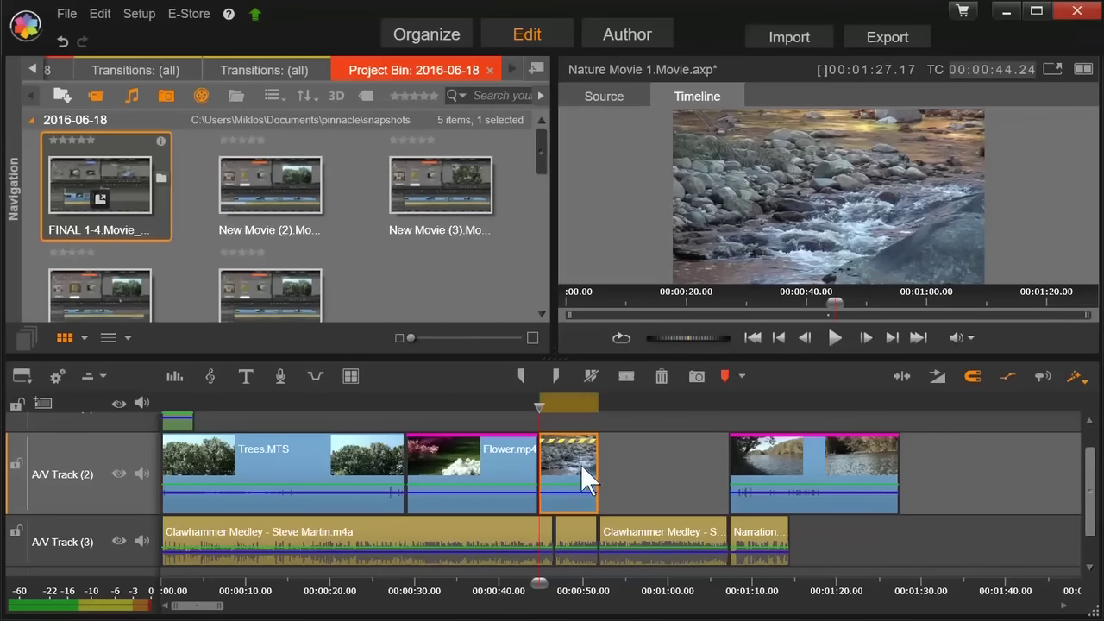
drag(585, 463, 723, 468)
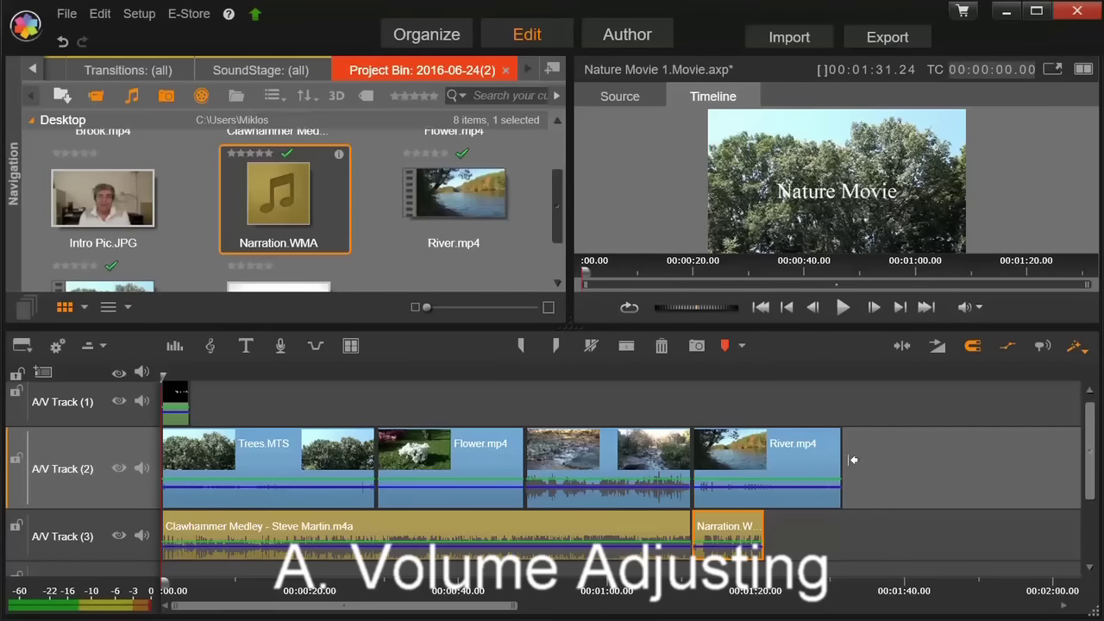
Show the audio mixer controls and place the playhead at the start of the Narration.WMA clip on A/V Track (3)
click(174, 345)
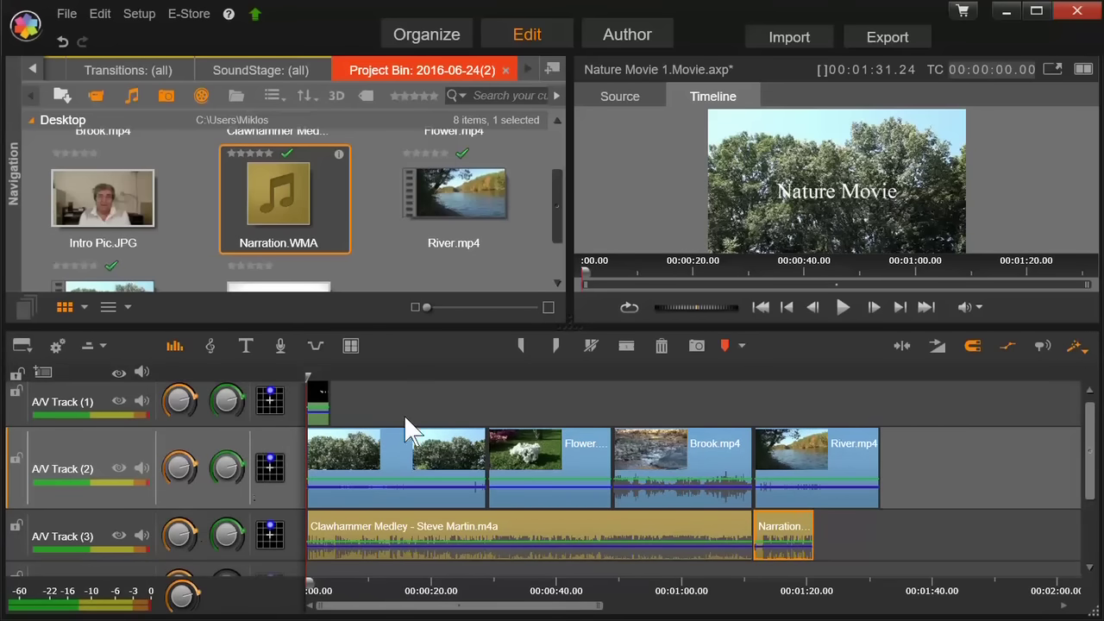
click(798, 364)
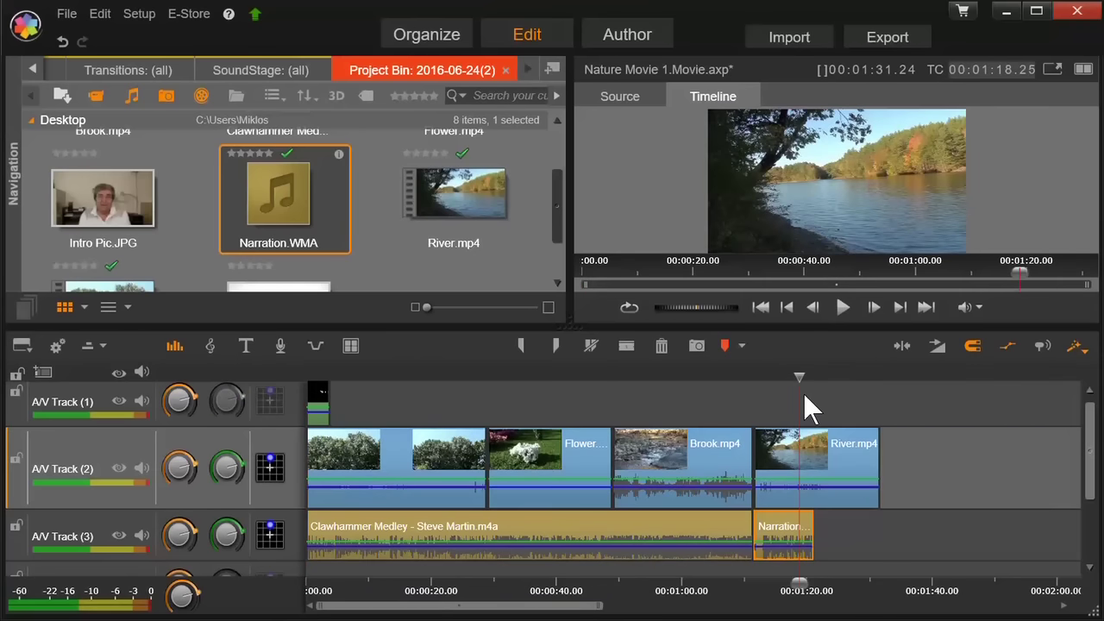
key(Up)
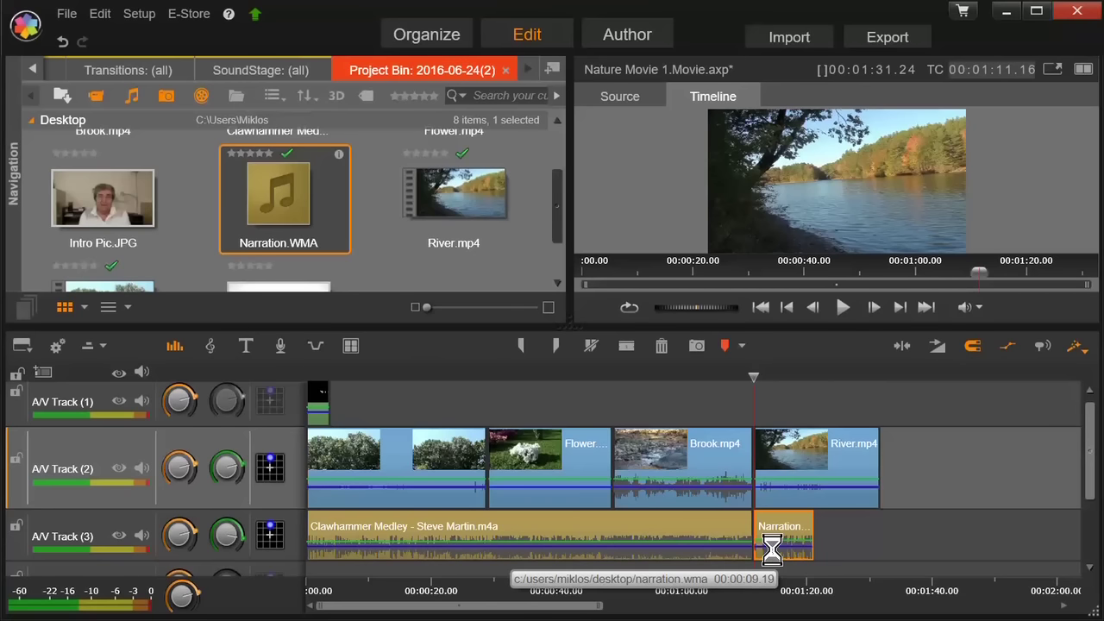
scroll(771, 548, up, 1)
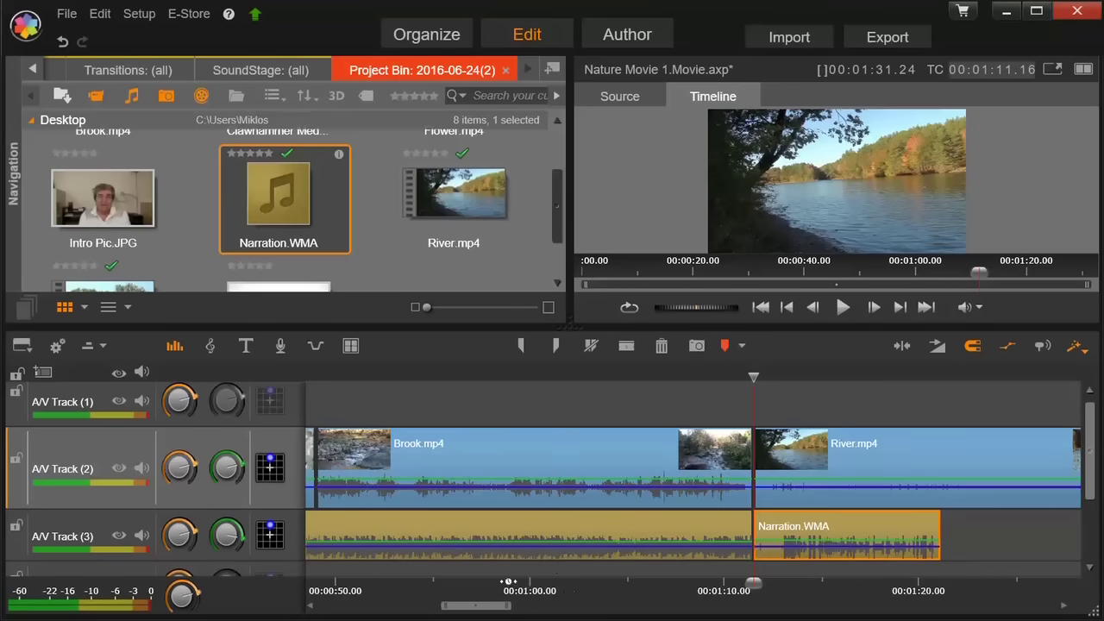
drag(496, 608, 554, 616)
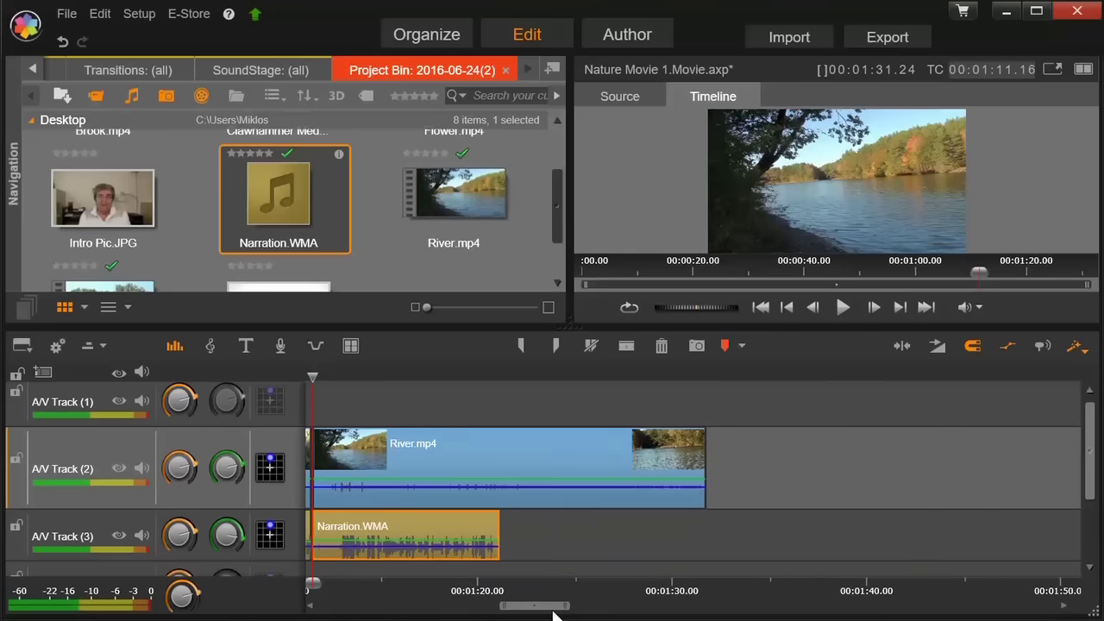
Adjust the Narration.WMA clip's volume, trying levels from about -17 dB upward and settling at about 3 dB
mouse_move(242, 539)
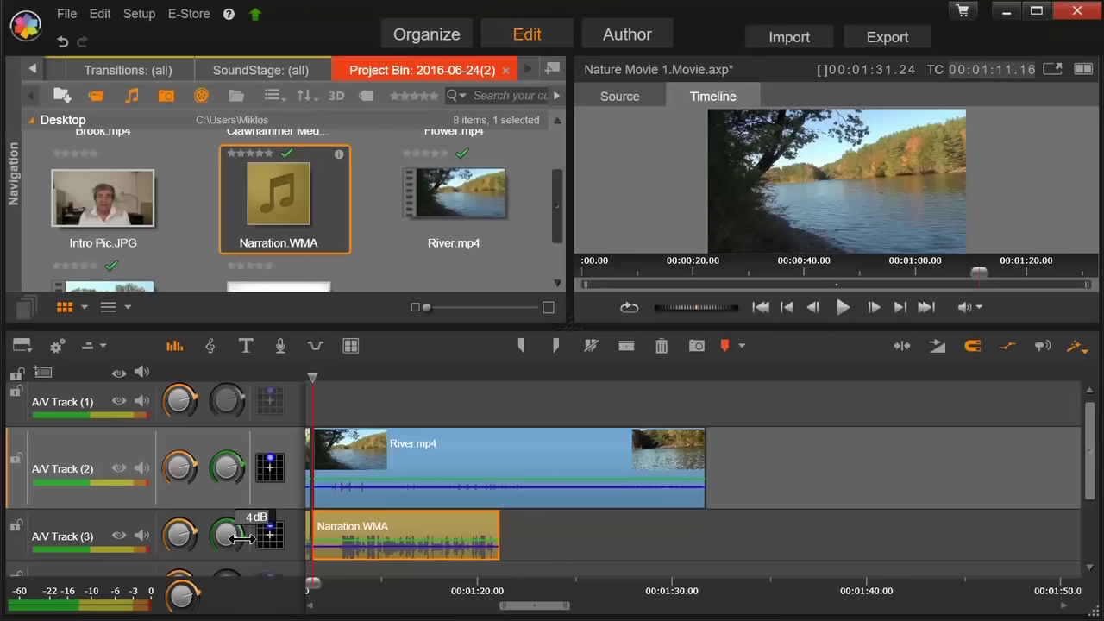
mouse_move(239, 538)
mouse_down()
mouse_move(215, 539)
mouse_move(252, 538)
mouse_move(220, 537)
mouse_up()
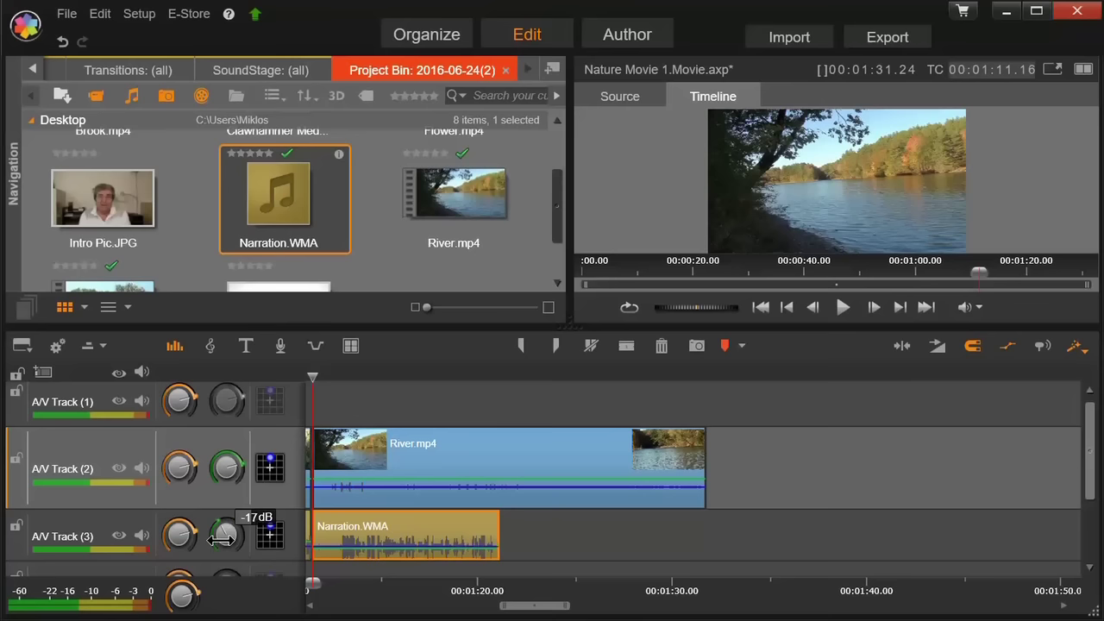
drag(222, 537, 222, 538)
drag(338, 556, 402, 542)
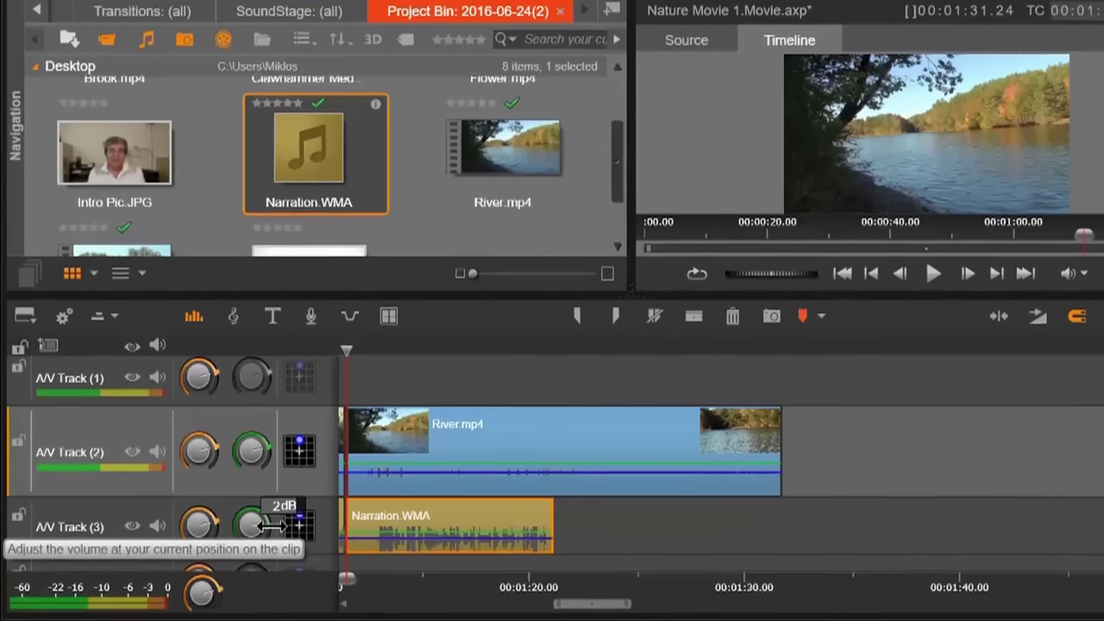
drag(235, 534, 238, 536)
drag(332, 500, 338, 501)
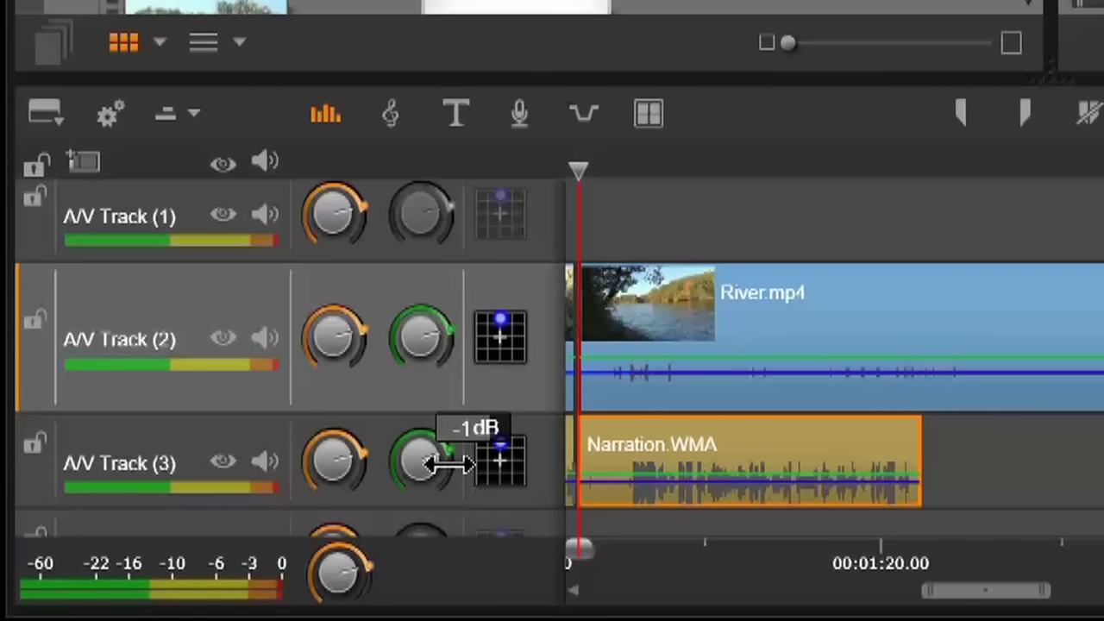
drag(449, 464, 458, 482)
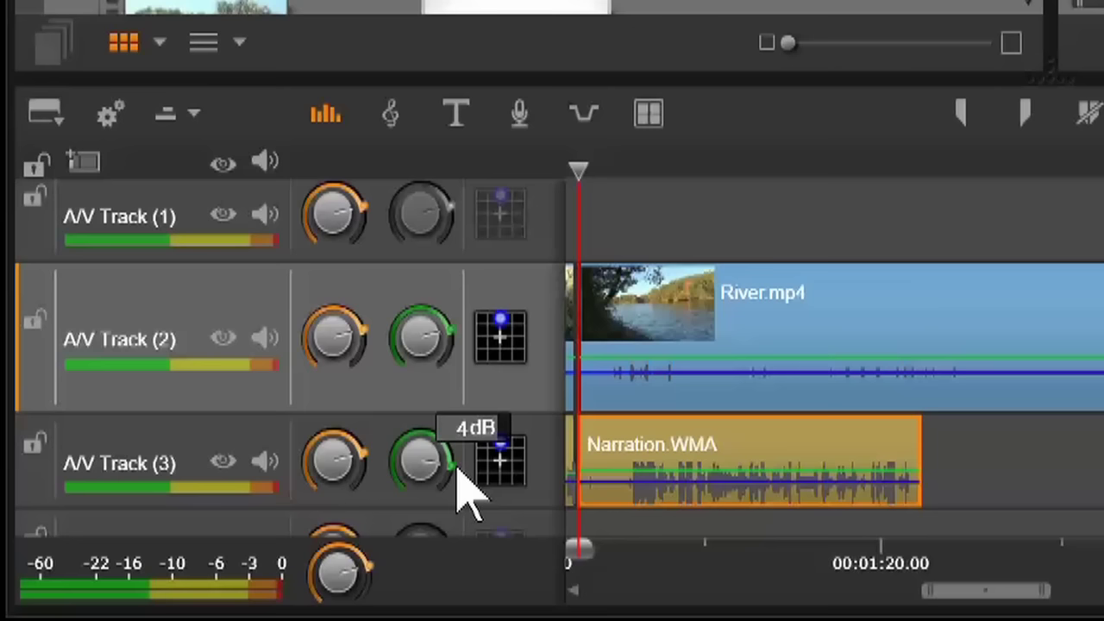
mouse_move(449, 466)
mouse_down()
mouse_move(438, 464)
mouse_move(453, 463)
mouse_up()
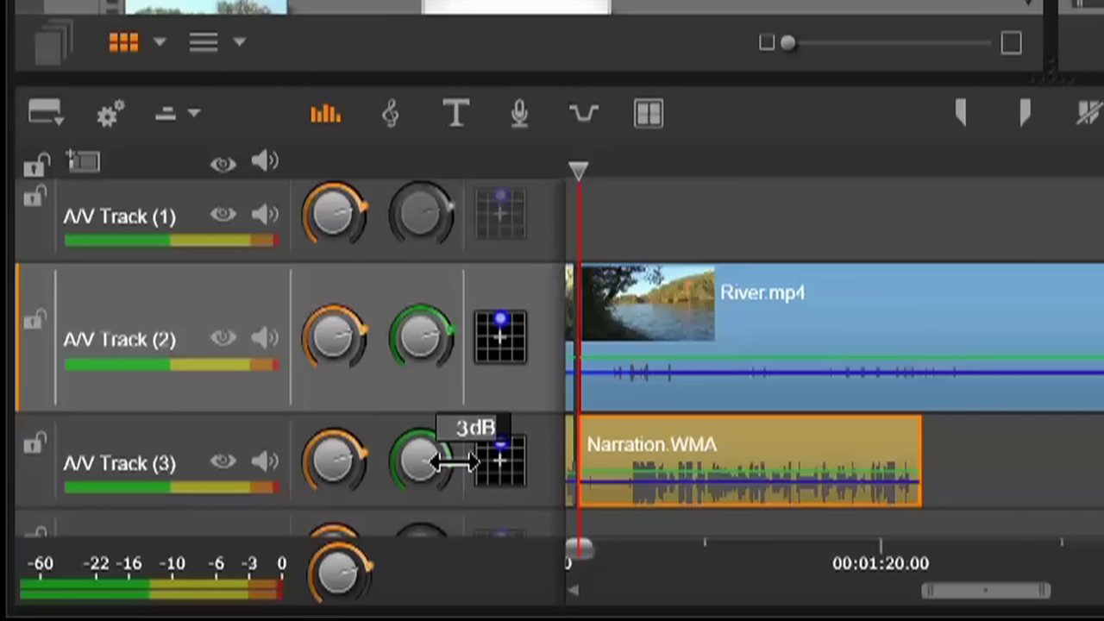
drag(453, 463, 454, 463)
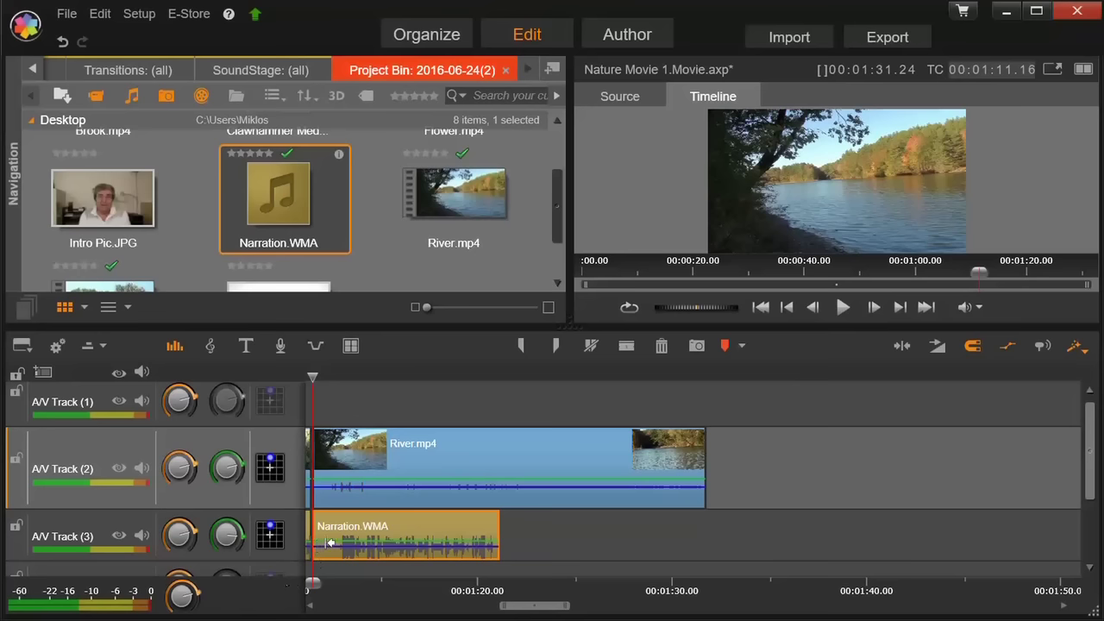
Add volume keyframes along the Narration.WMA clip on A/V Track (3) to vary its loudness
click(391, 538)
scroll(529, 523, down, 3)
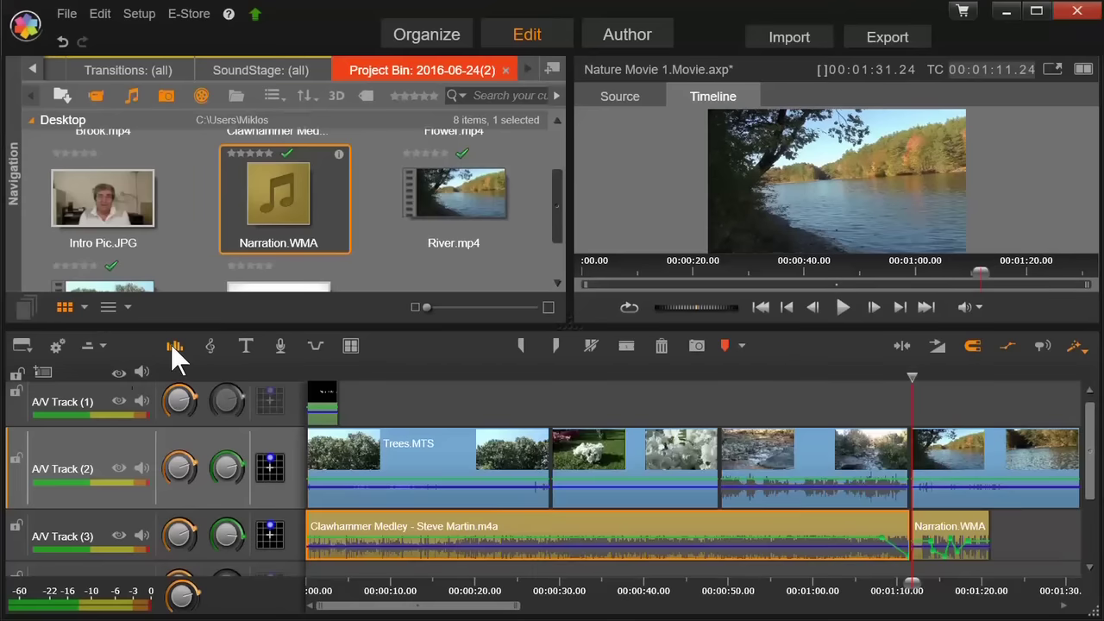
click(173, 347)
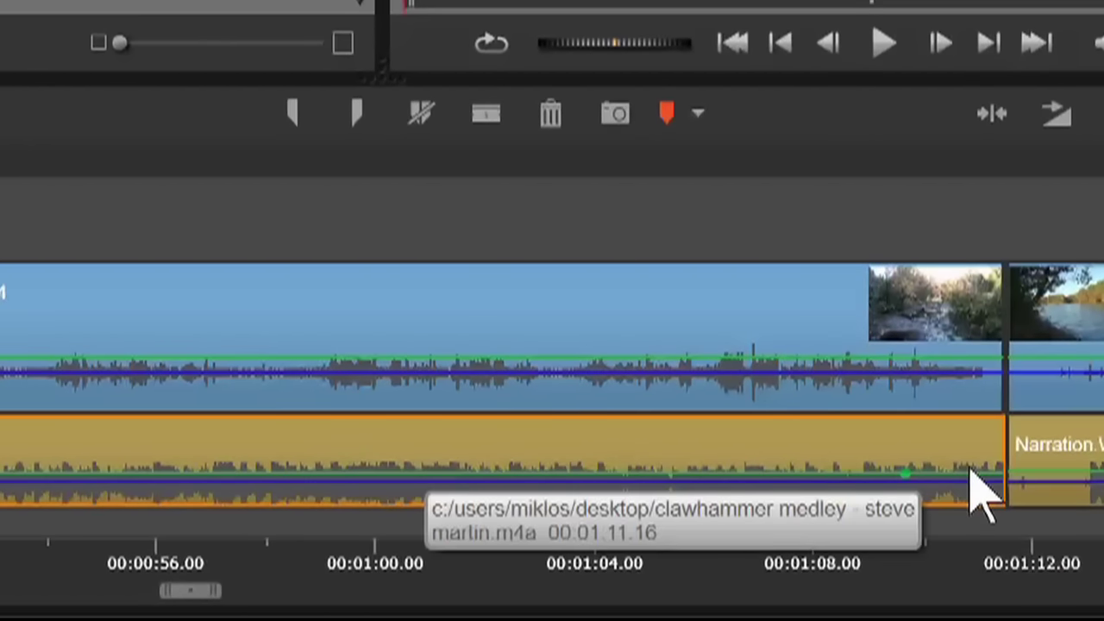
Fade the end of the Clawhammer Medley clip to mute with volume keyframes, start the fade earlier and play it back
click(968, 473)
drag(971, 479, 1007, 519)
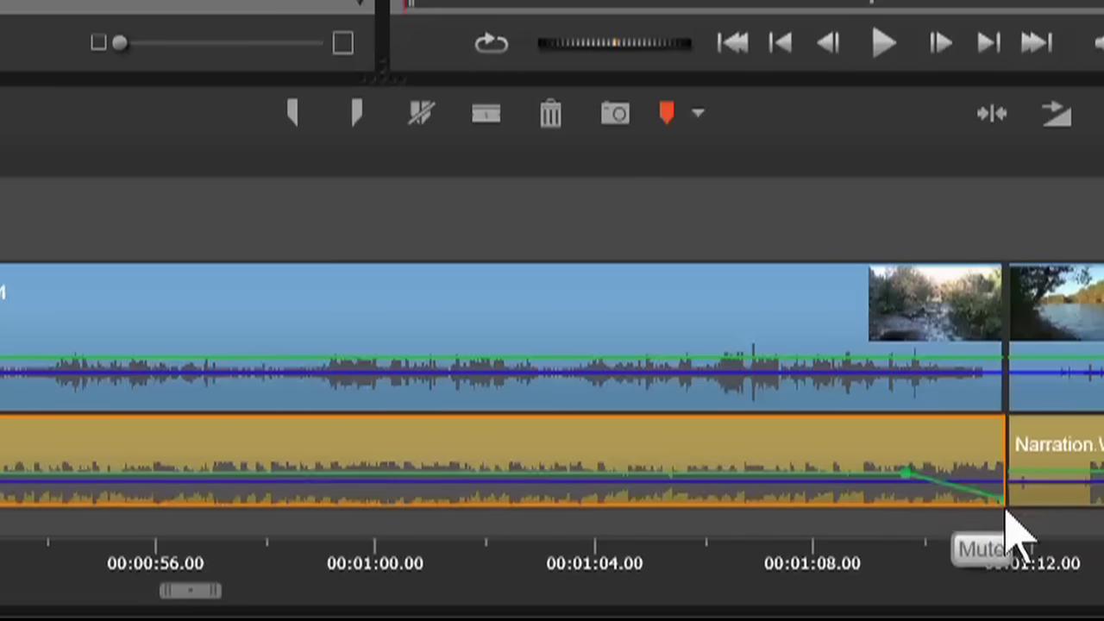
drag(906, 472, 830, 469)
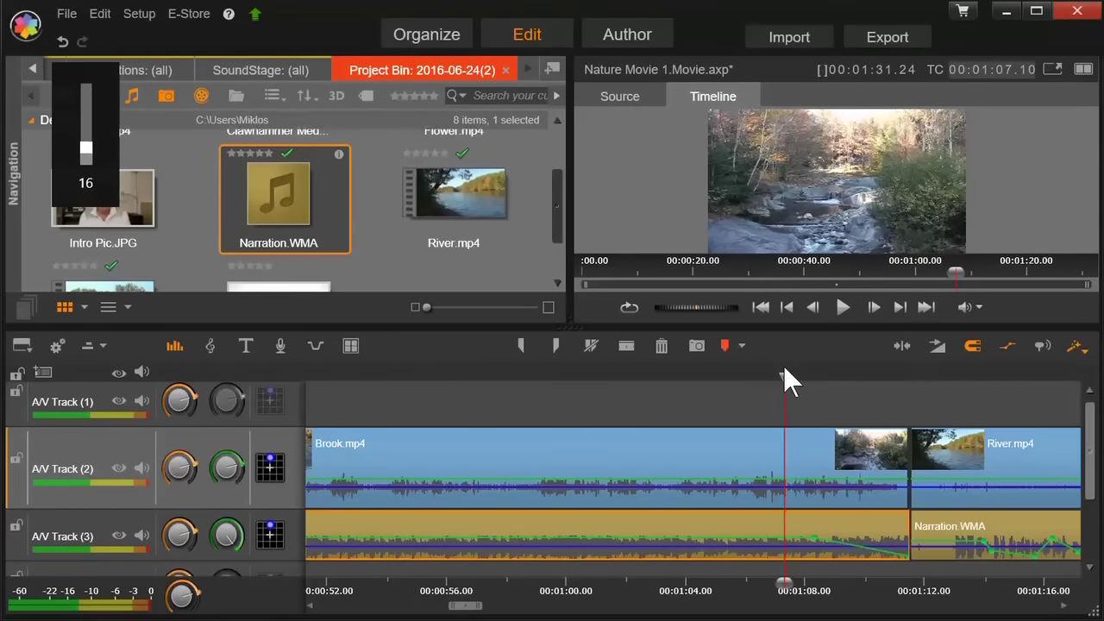
click(845, 307)
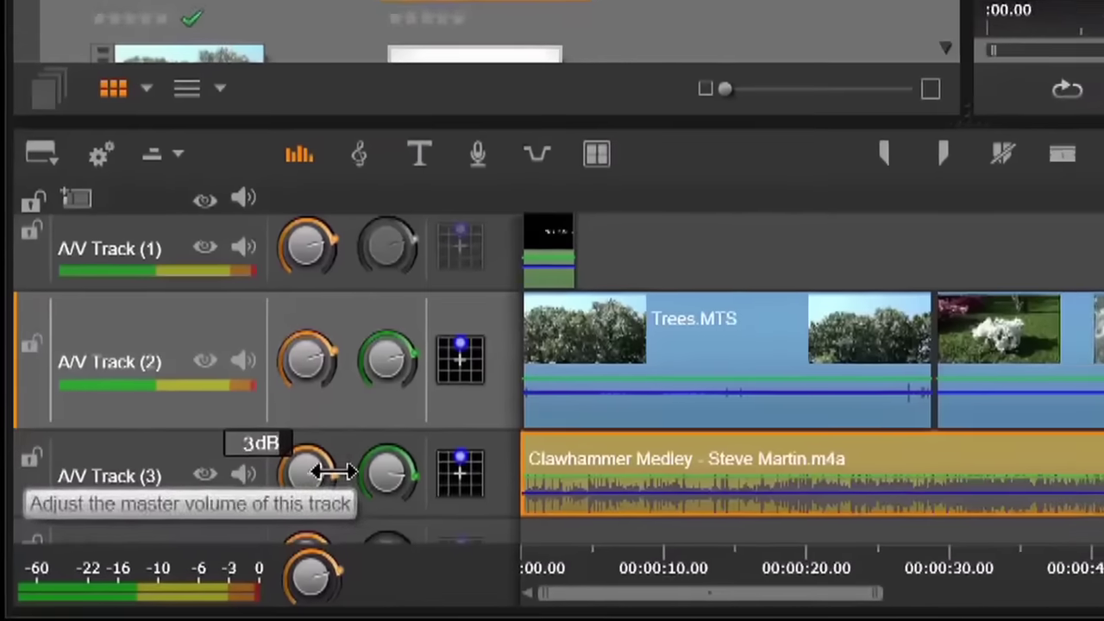
Try different master volume levels for A/V Track (3), from about 1 dB up to about 9 dB
scroll(324, 470, down, 2)
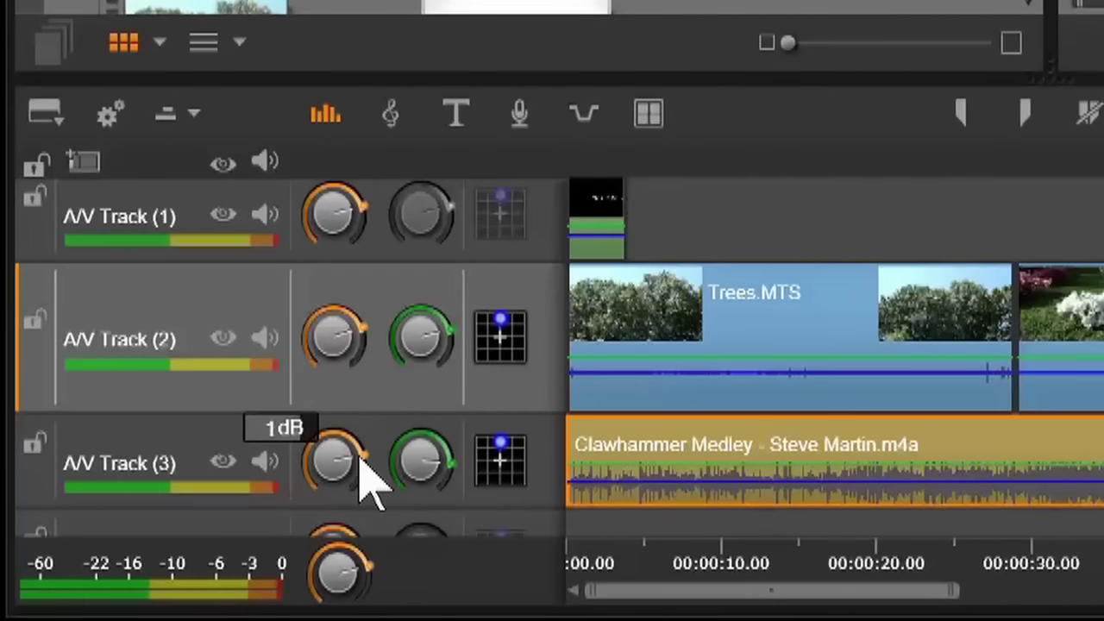
scroll(321, 468, up, 1)
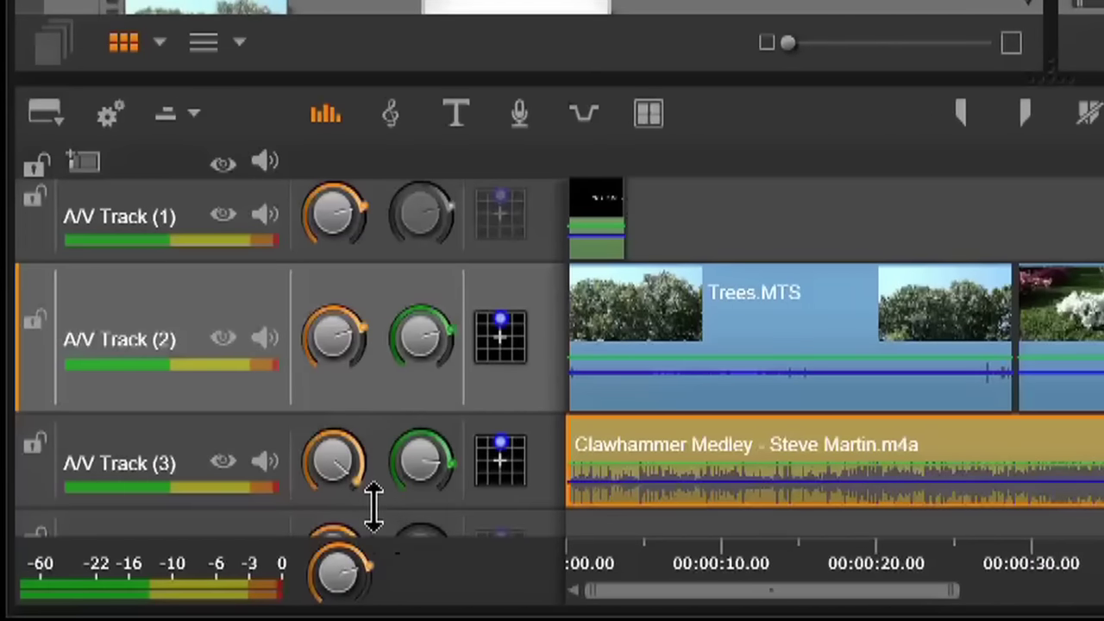
scroll(345, 475, down, 5)
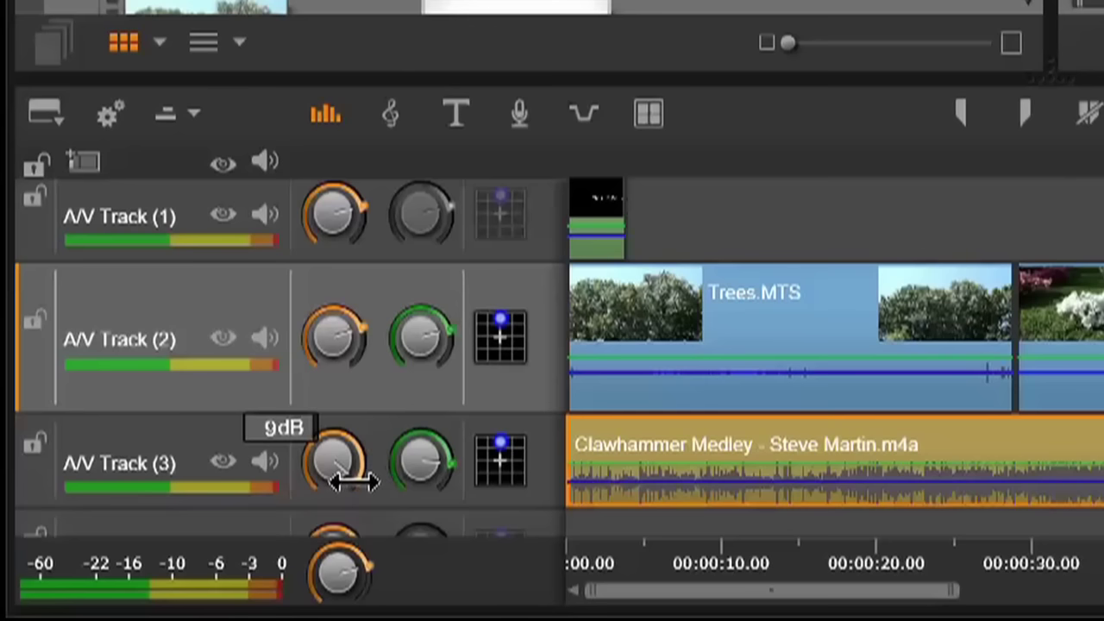
scroll(335, 464, down, 4)
scroll(331, 455, up, 5)
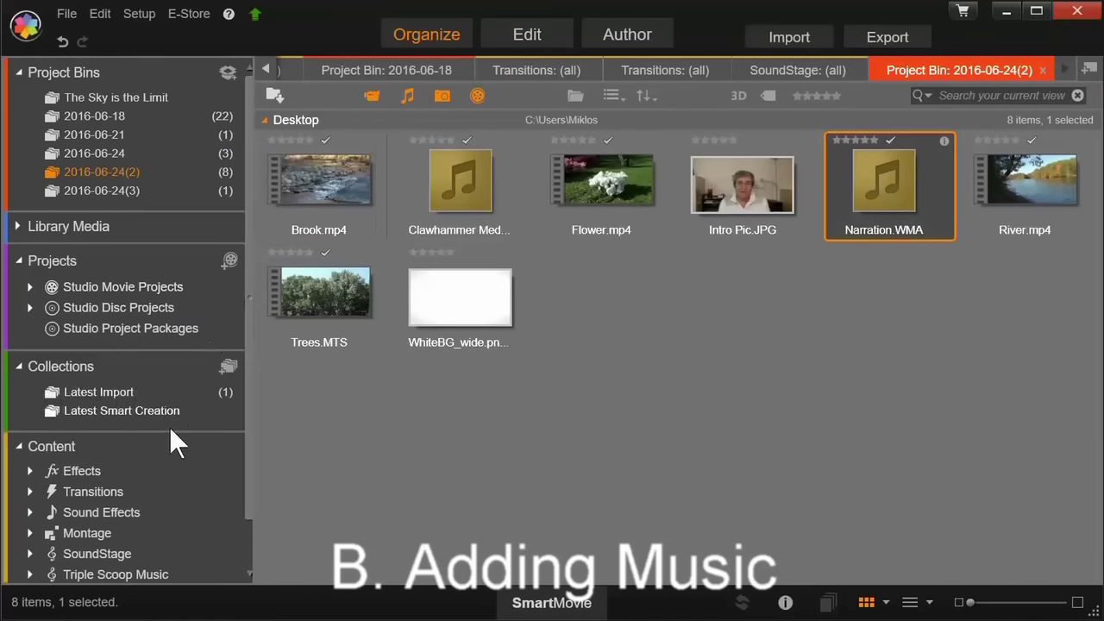
Select the Scorefitter song Ethnic - Peruvian Pan Pipes from SoundStage and place it on A/V Track (3) between Clawhammer Medley and Narration.WMA
click(108, 555)
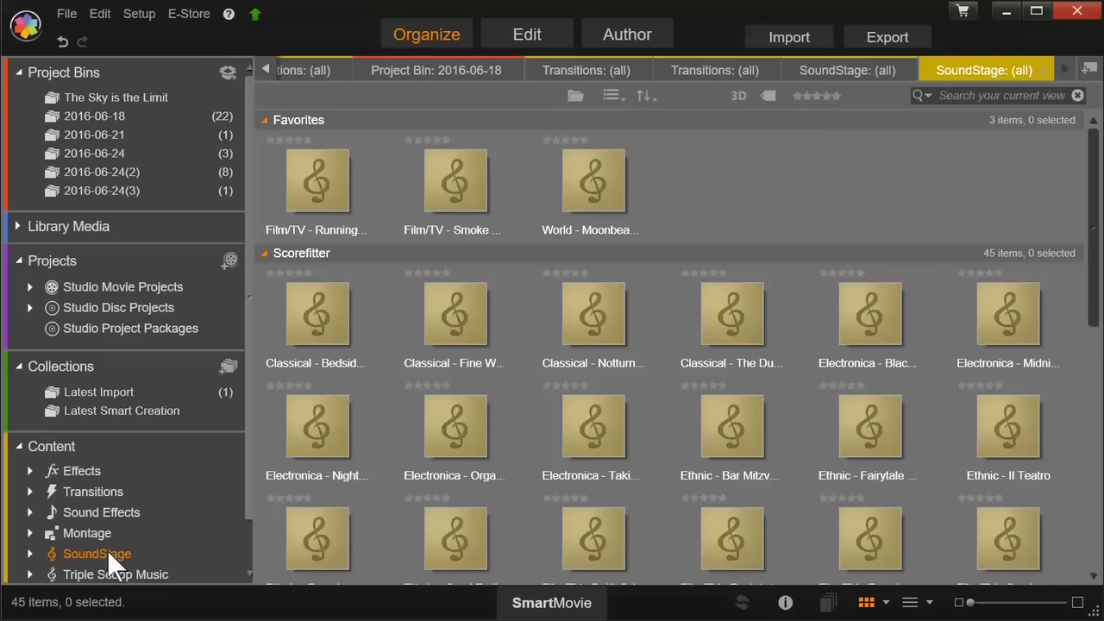
drag(1093, 286, 1095, 320)
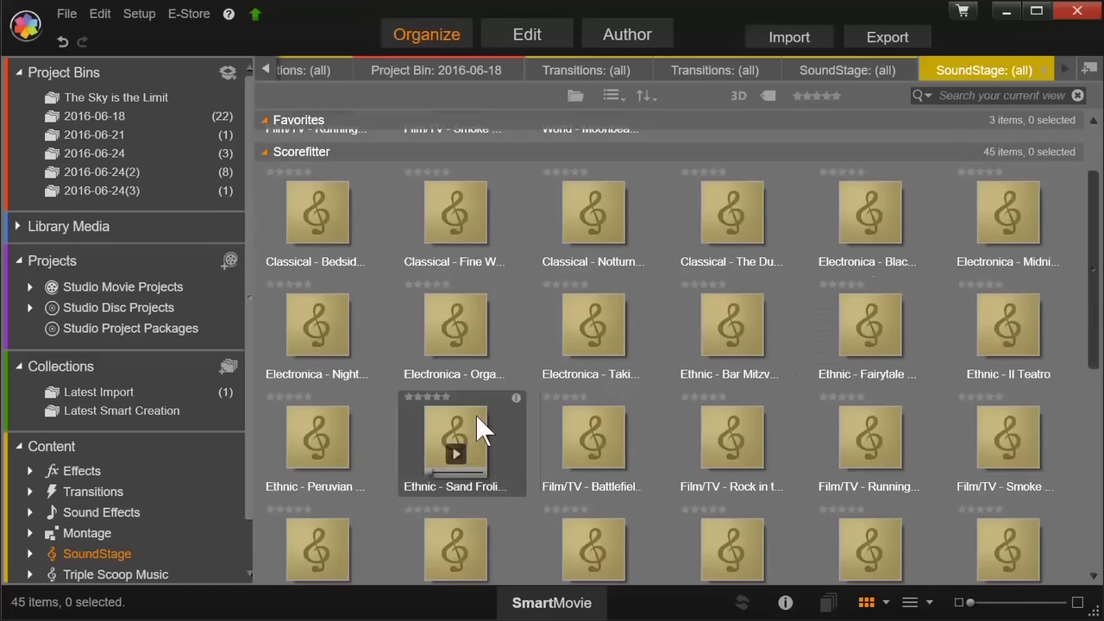
click(362, 433)
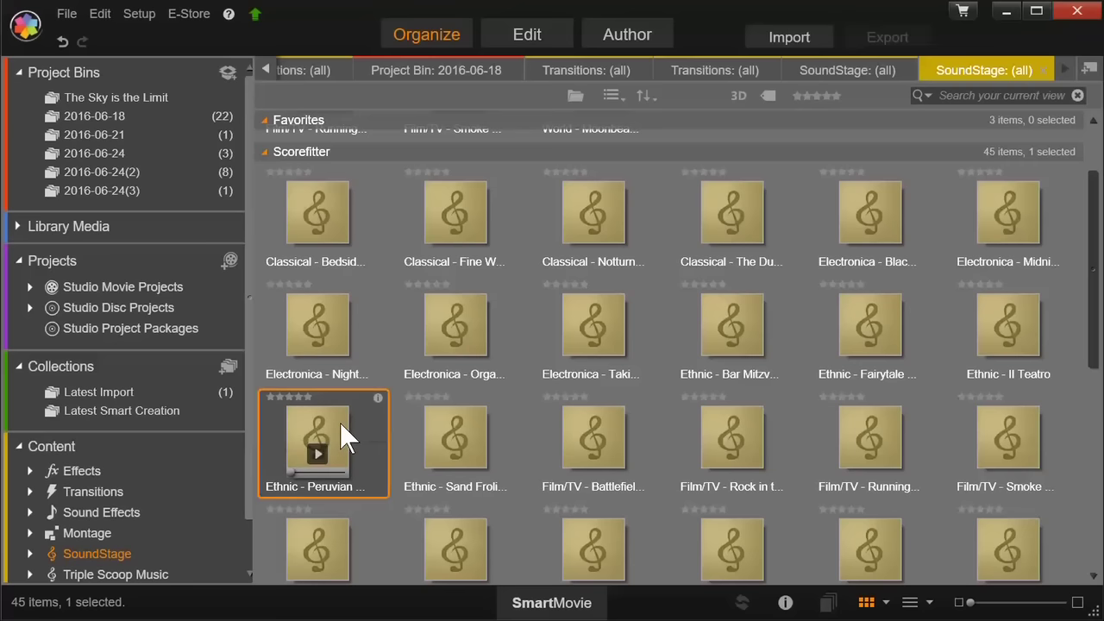
click(530, 33)
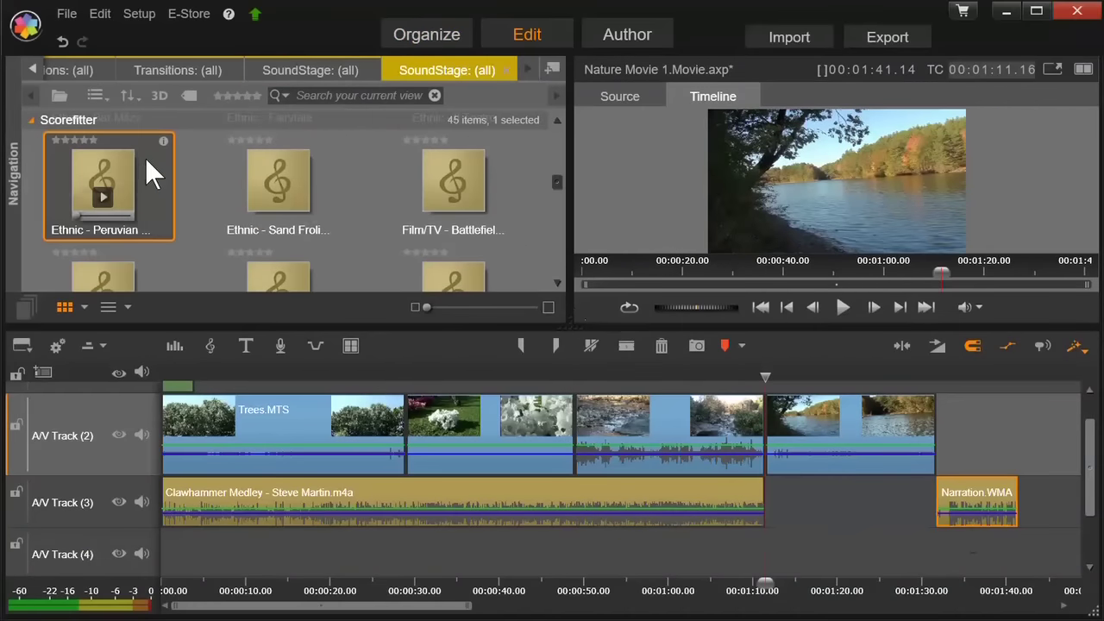
drag(132, 153, 773, 507)
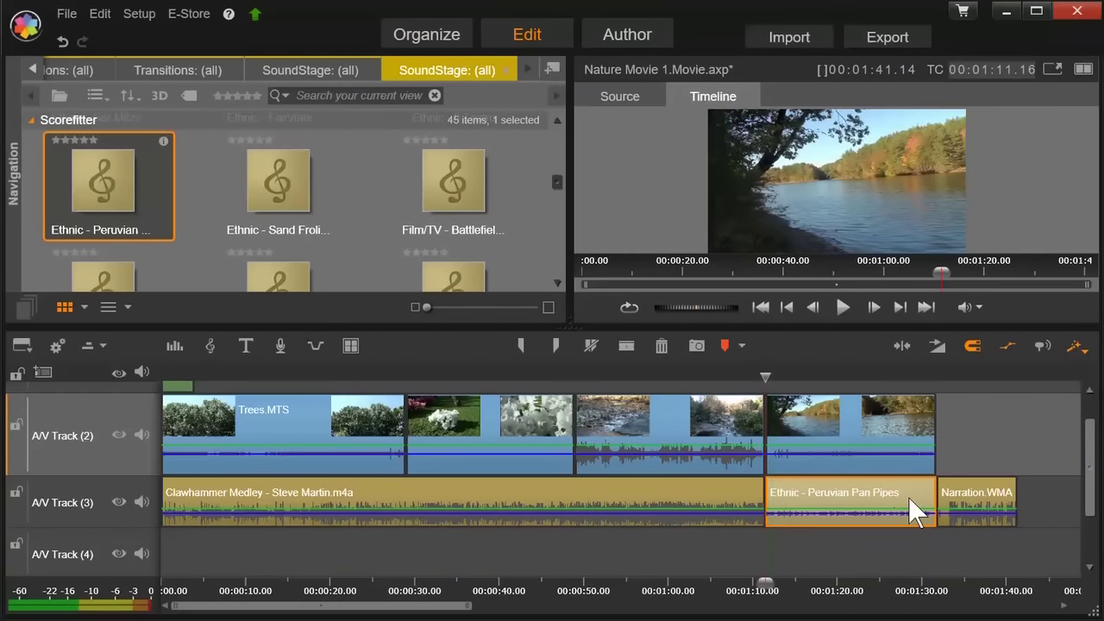
Shorten the Peruvian Pan Pipes clip to about 8 seconds and play it back from its beginning
drag(933, 499, 835, 498)
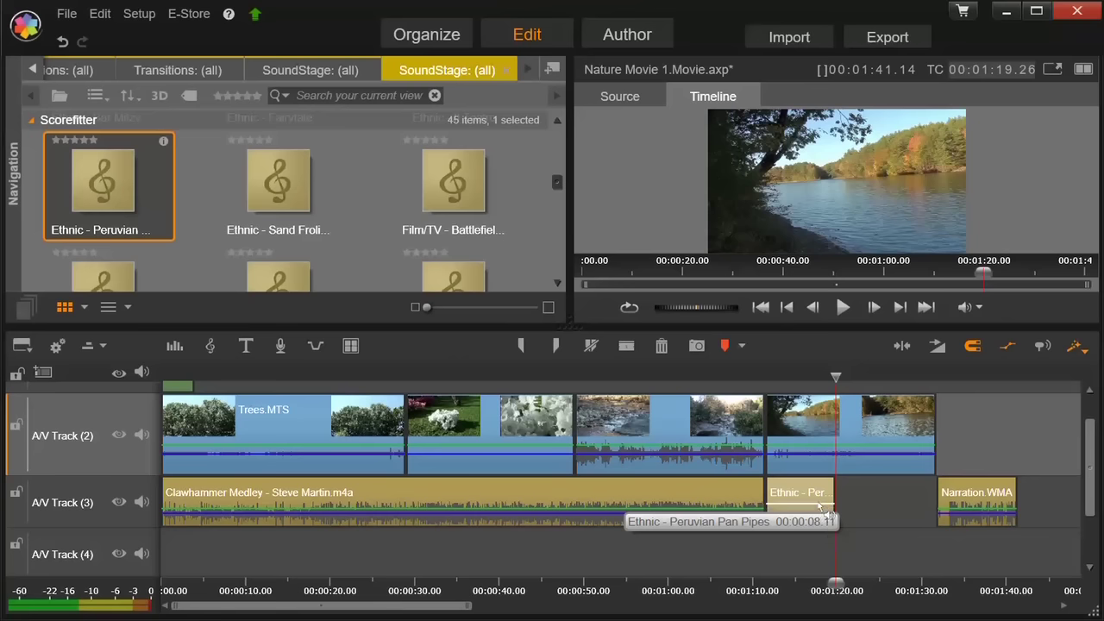
click(764, 374)
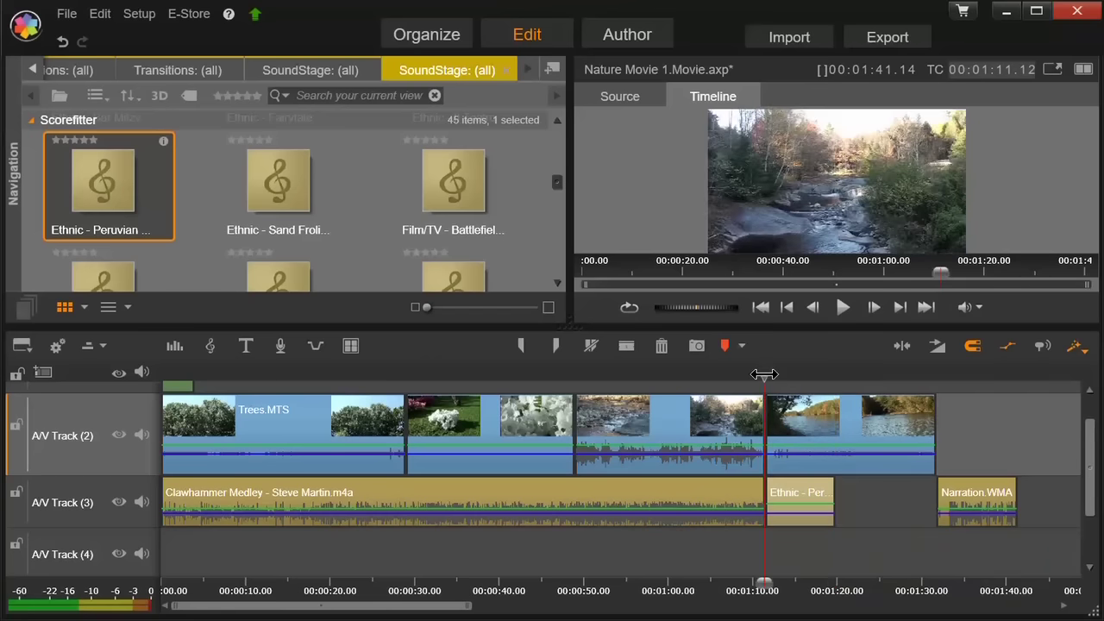
click(843, 306)
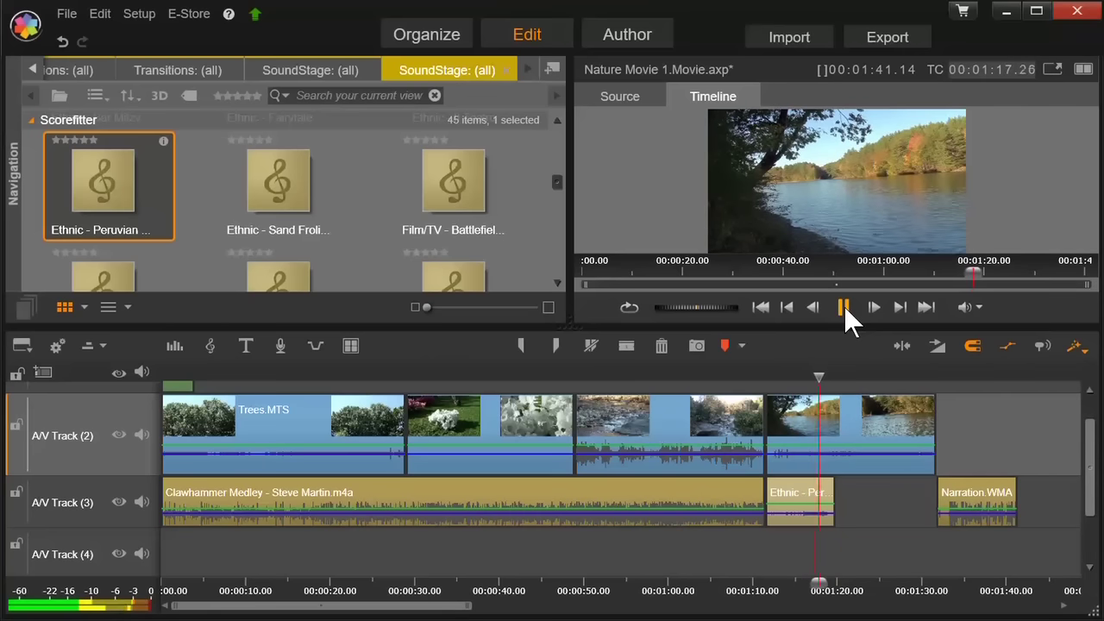
click(844, 306)
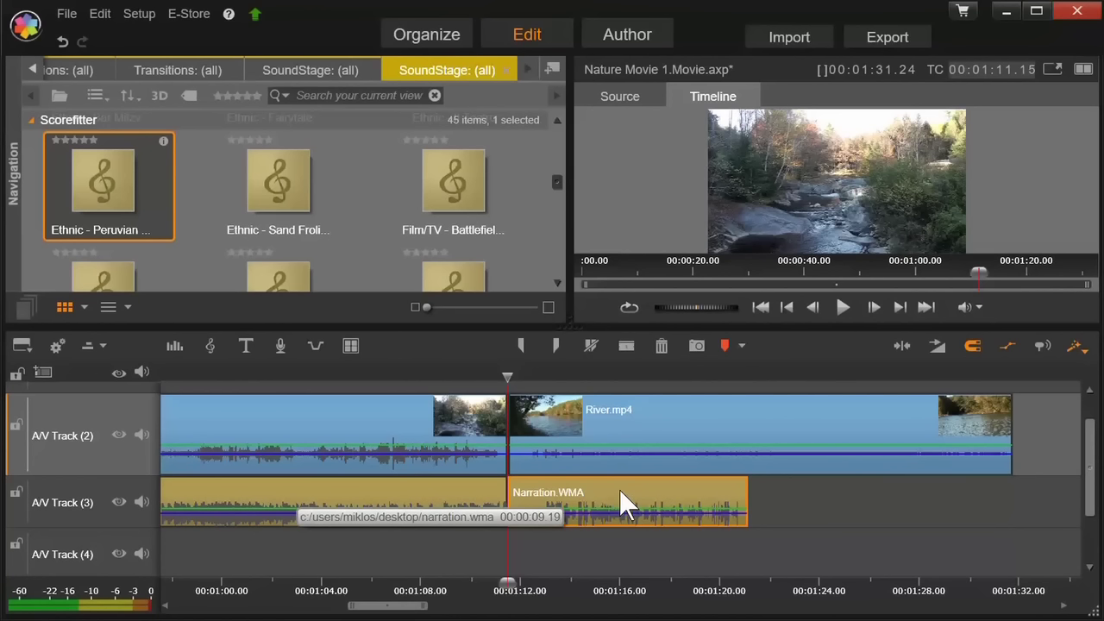
Apply a constant speed of 115% to the Narration.WMA clip on A/V Track (3)
right_click(619, 504)
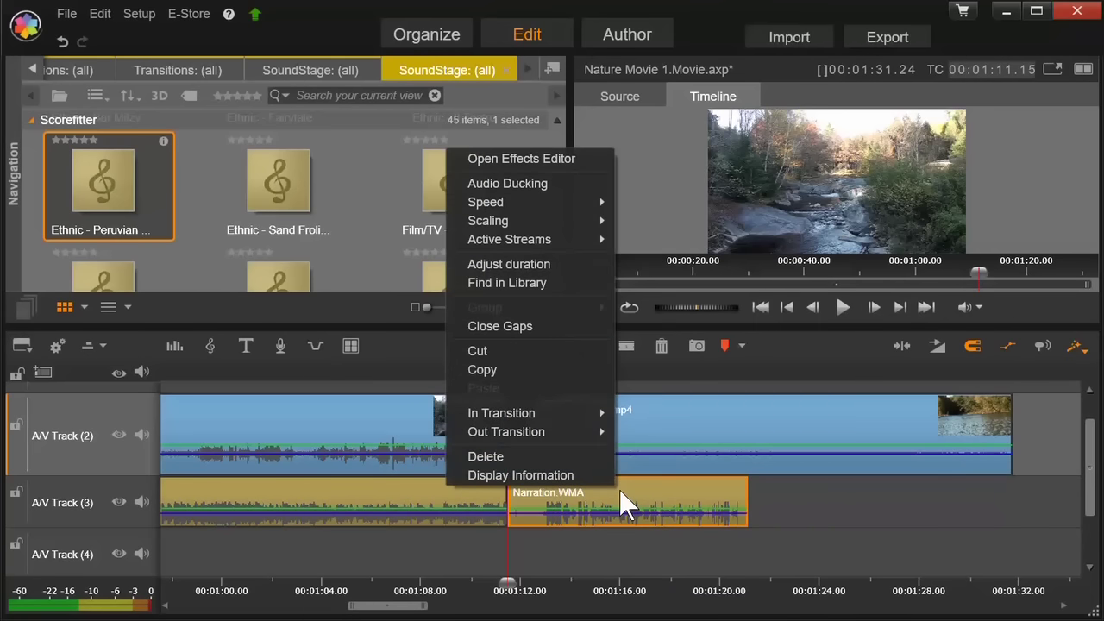
mouse_move(535, 201)
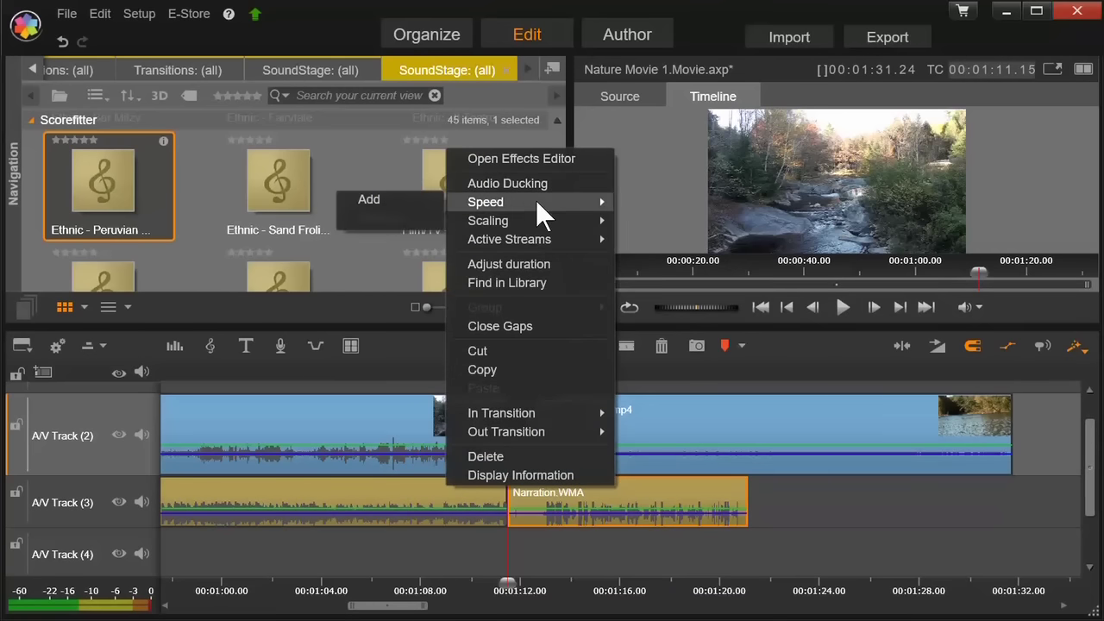
click(362, 201)
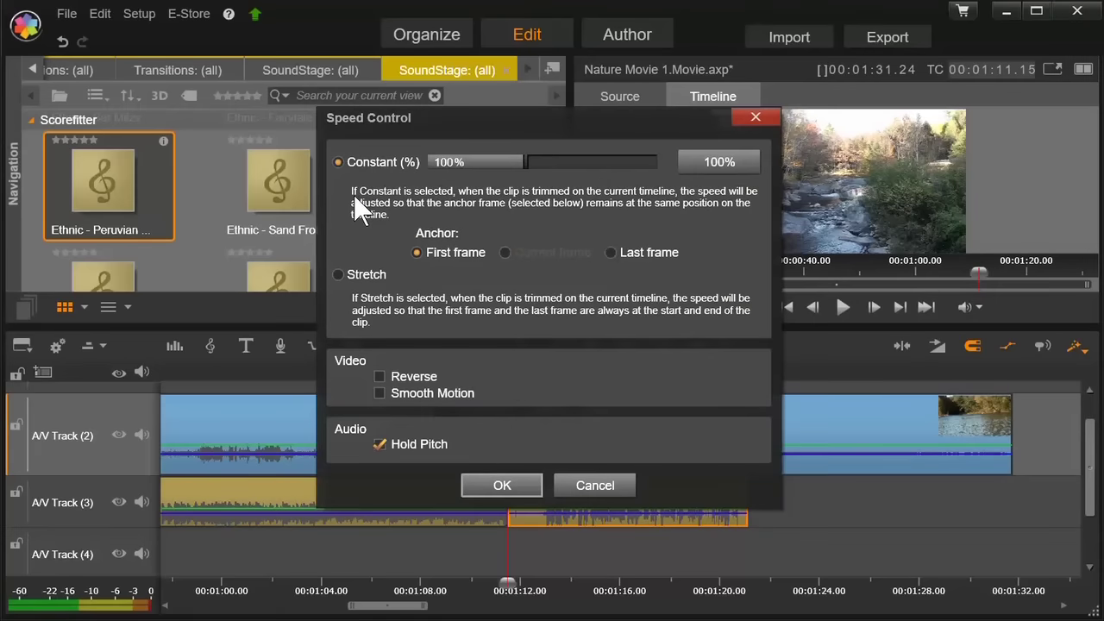
click(528, 161)
drag(527, 161, 583, 166)
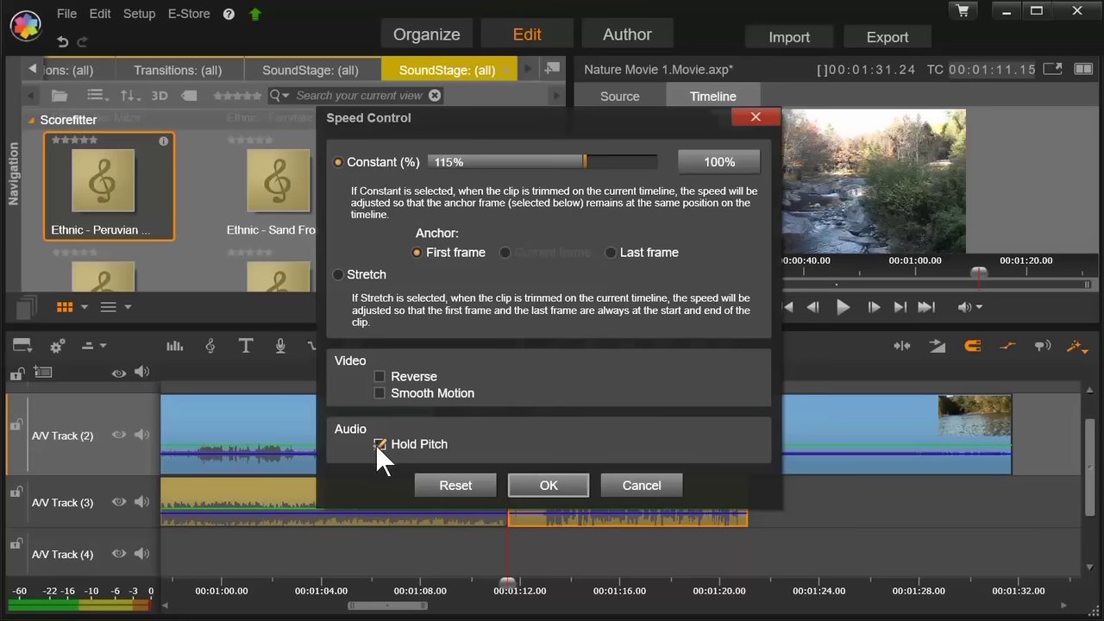
click(536, 480)
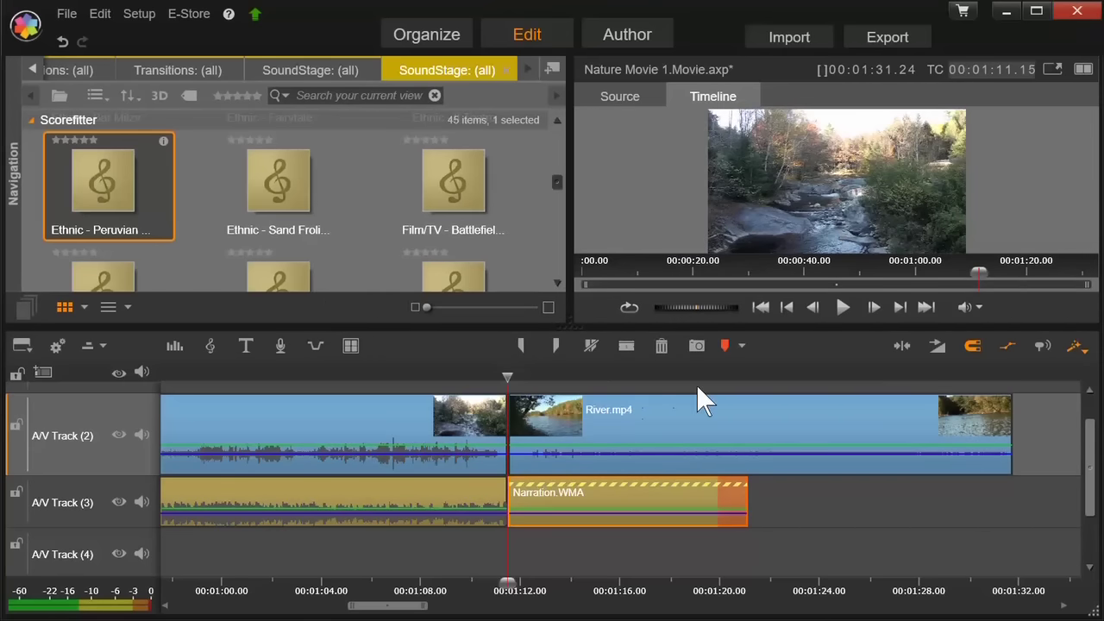
Play back the movie from the start of the sped-up Narration.WMA clip and stop after listening
click(844, 307)
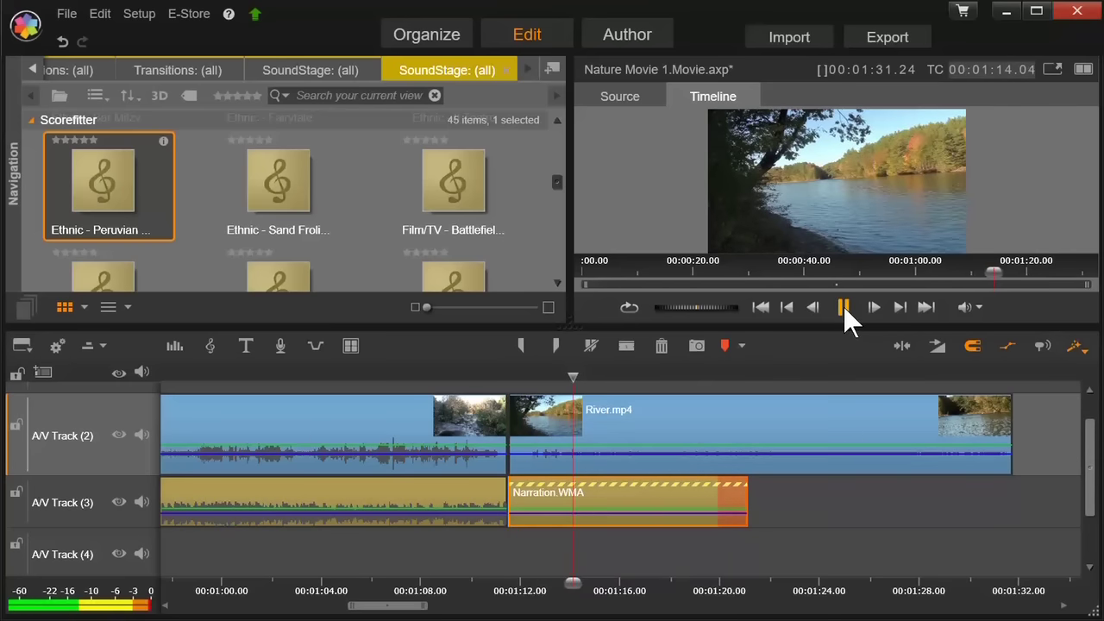
click(843, 307)
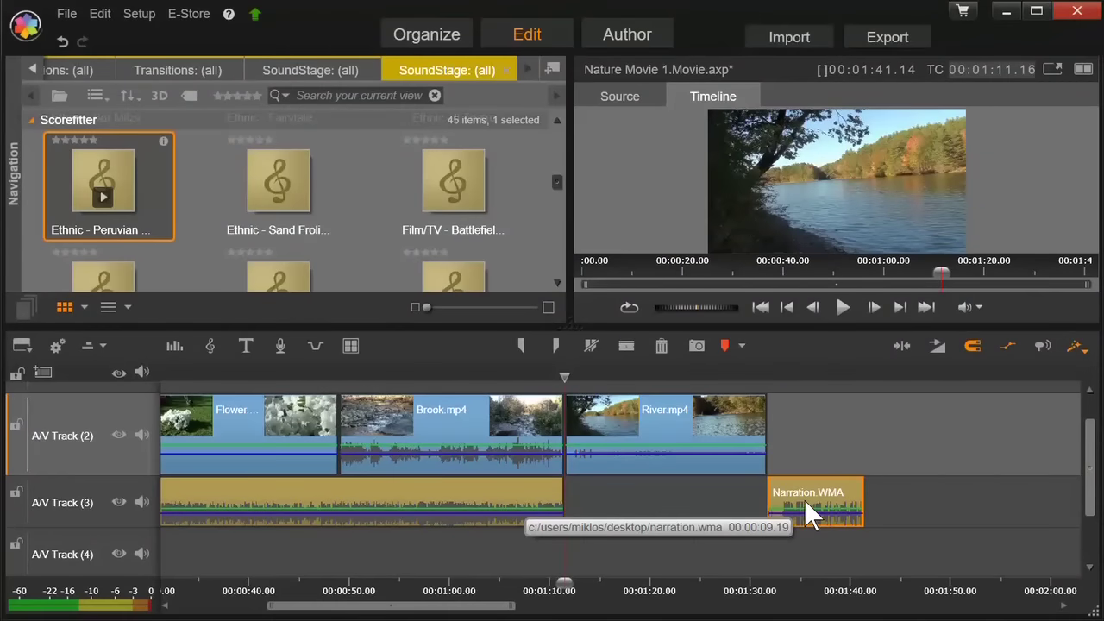
Apply the StereoEcho audio effect with the Default preset to Narration.WMA on A/V Track (3) and play the clip back
click(804, 501)
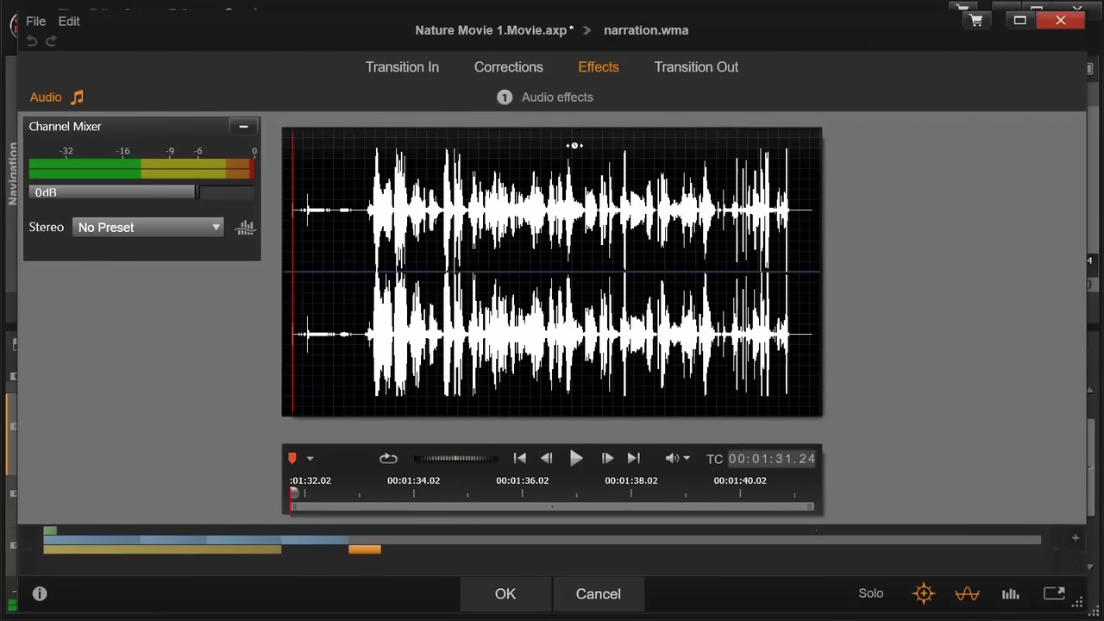
click(505, 98)
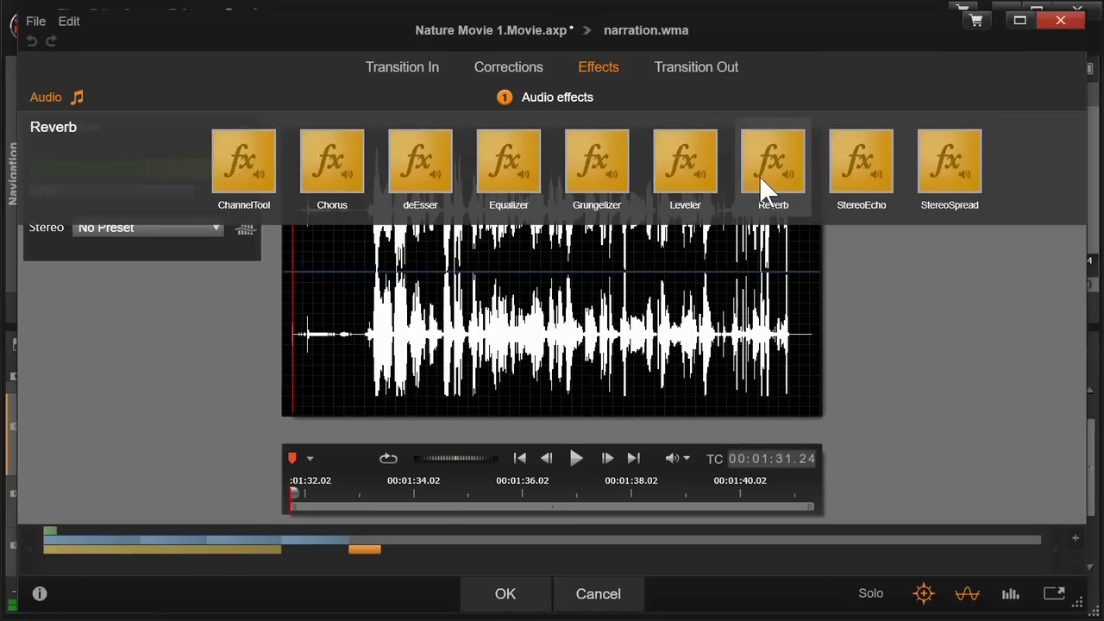
click(857, 164)
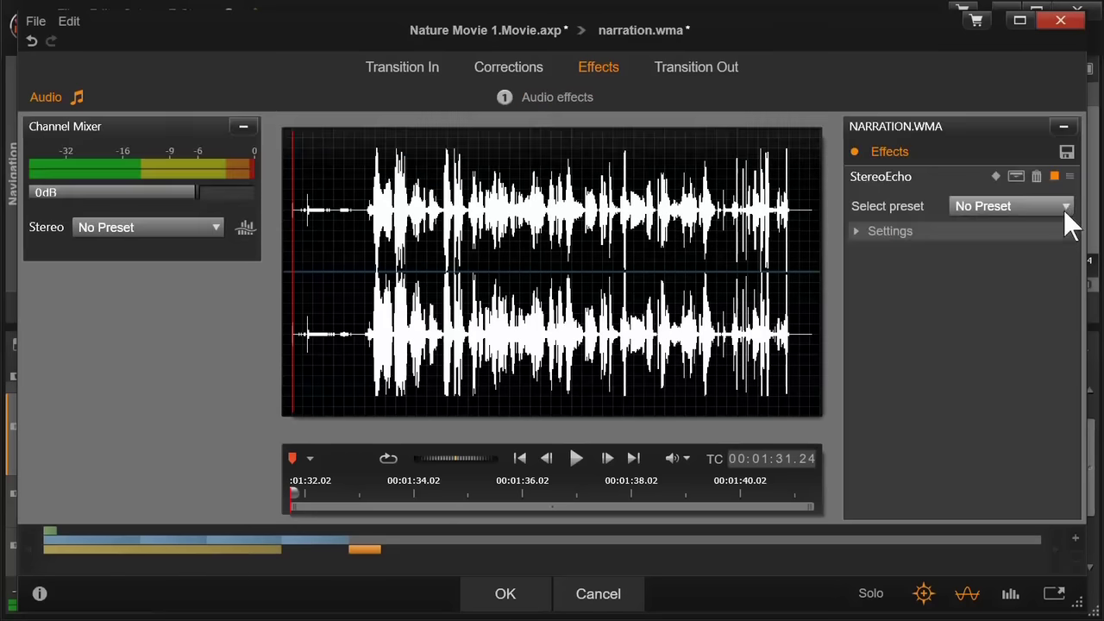
click(1065, 207)
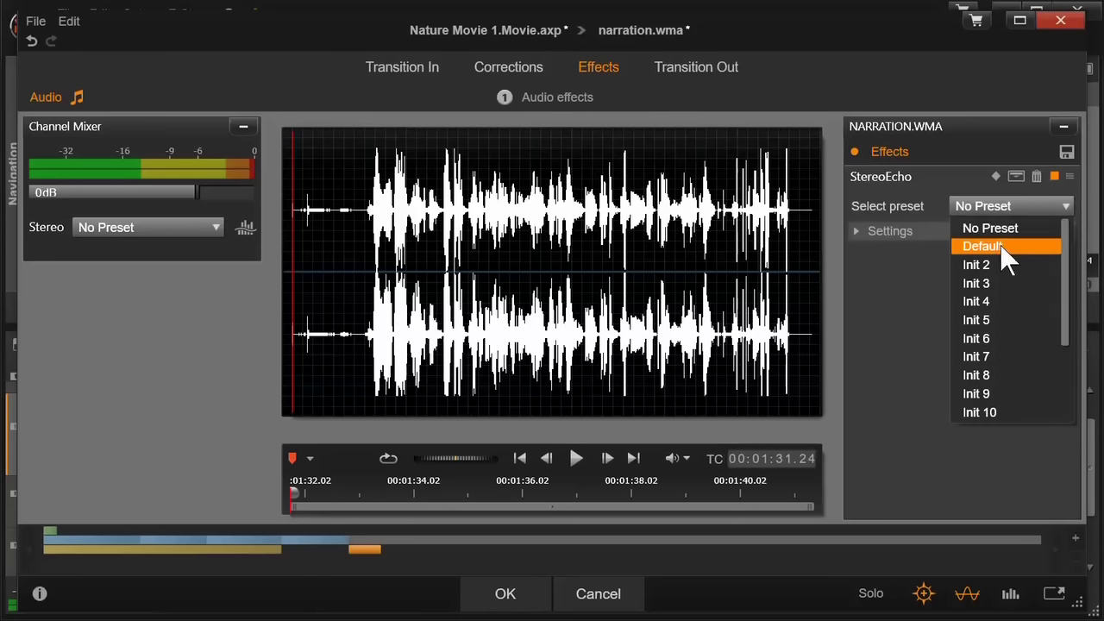
click(993, 246)
click(523, 594)
click(842, 305)
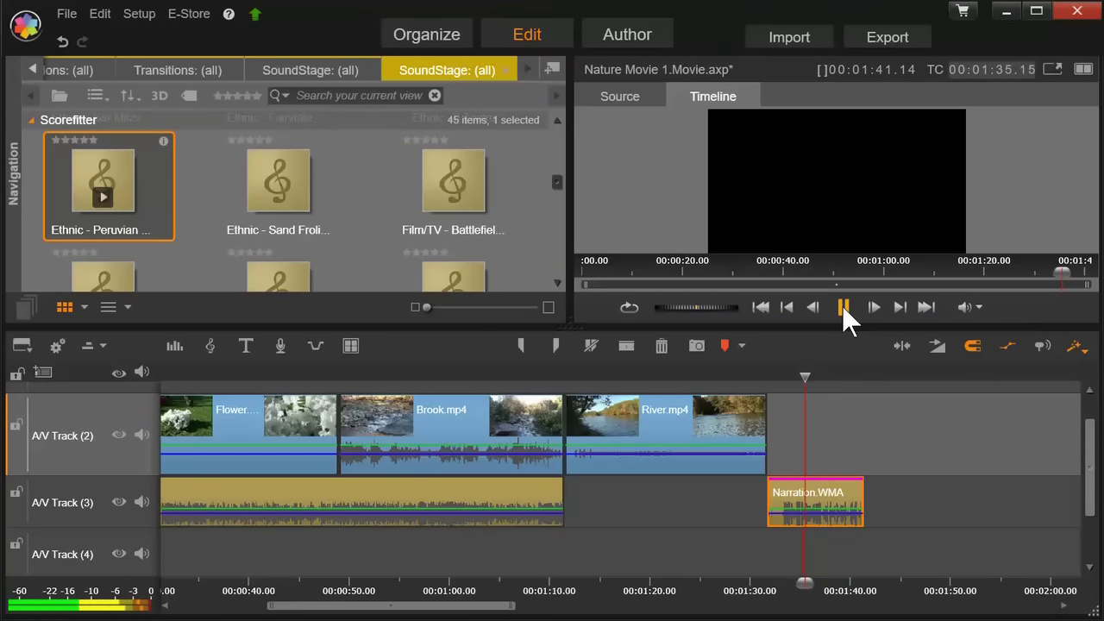
click(842, 305)
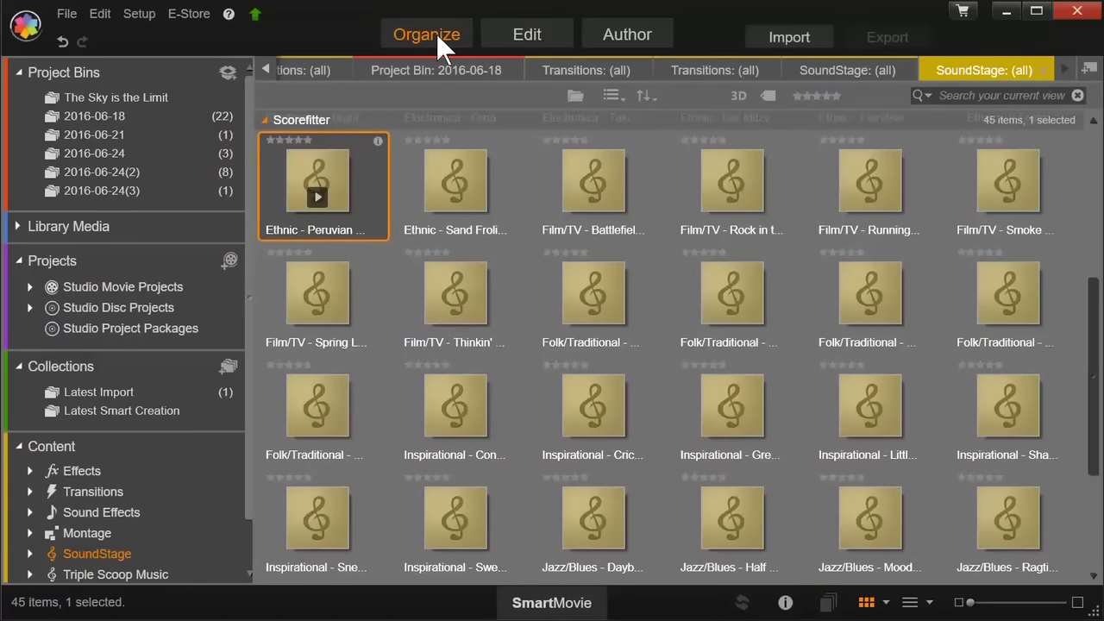
Place the Birds sound effect from the library's Sound Effects on A/V Track (3) right after the Clawhammer Medley and play it back
click(102, 512)
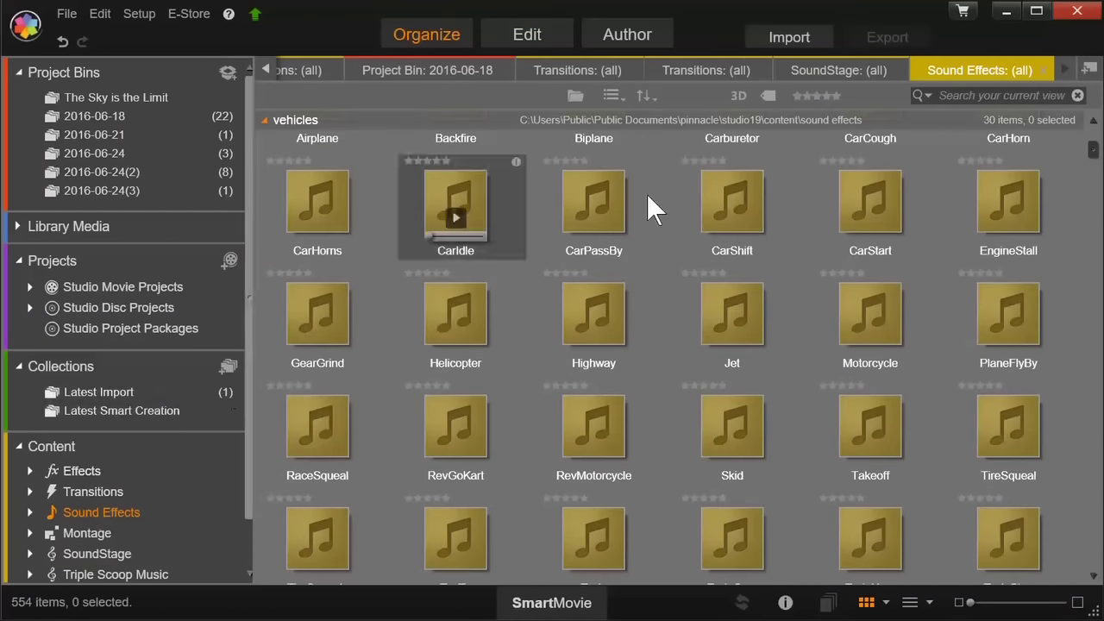
scroll(1094, 155, up, 1)
scroll(1093, 138, up, 3)
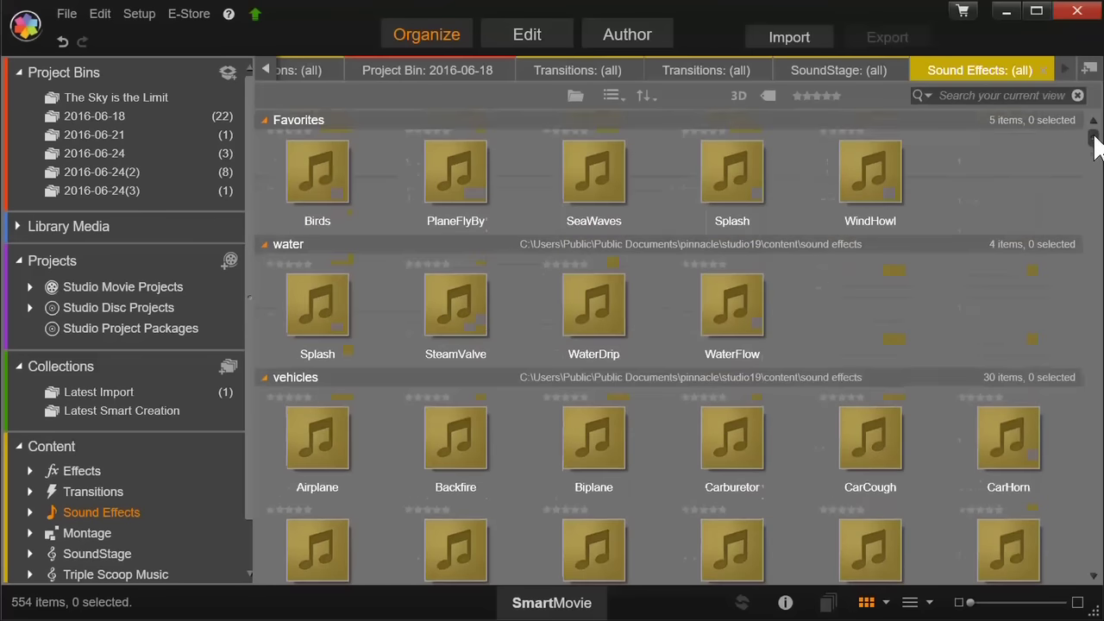
click(345, 206)
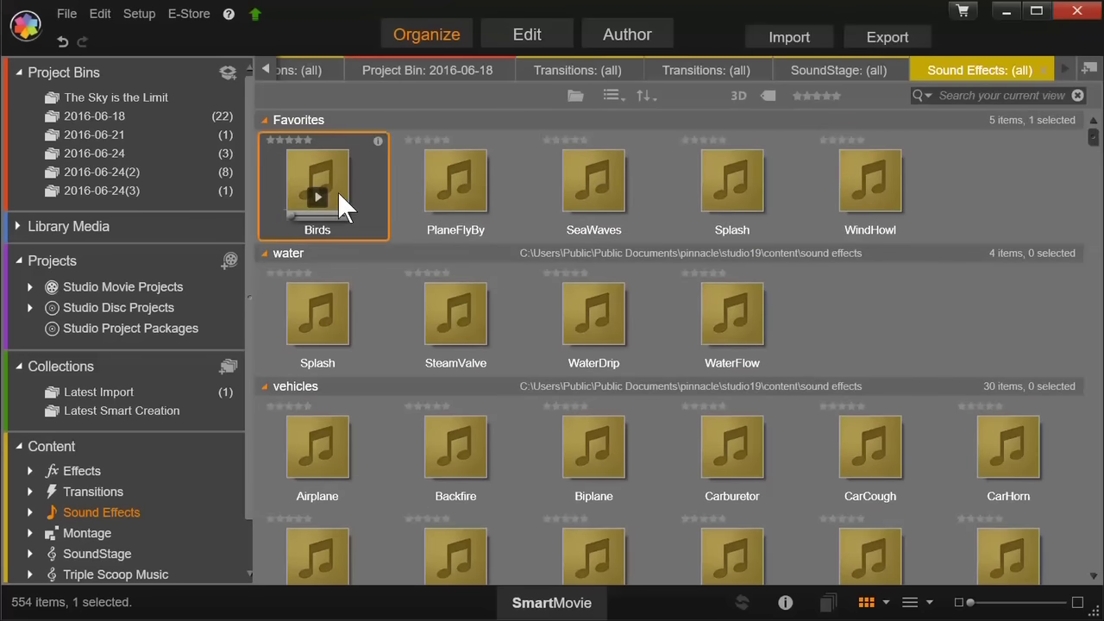
click(545, 38)
drag(103, 186, 574, 493)
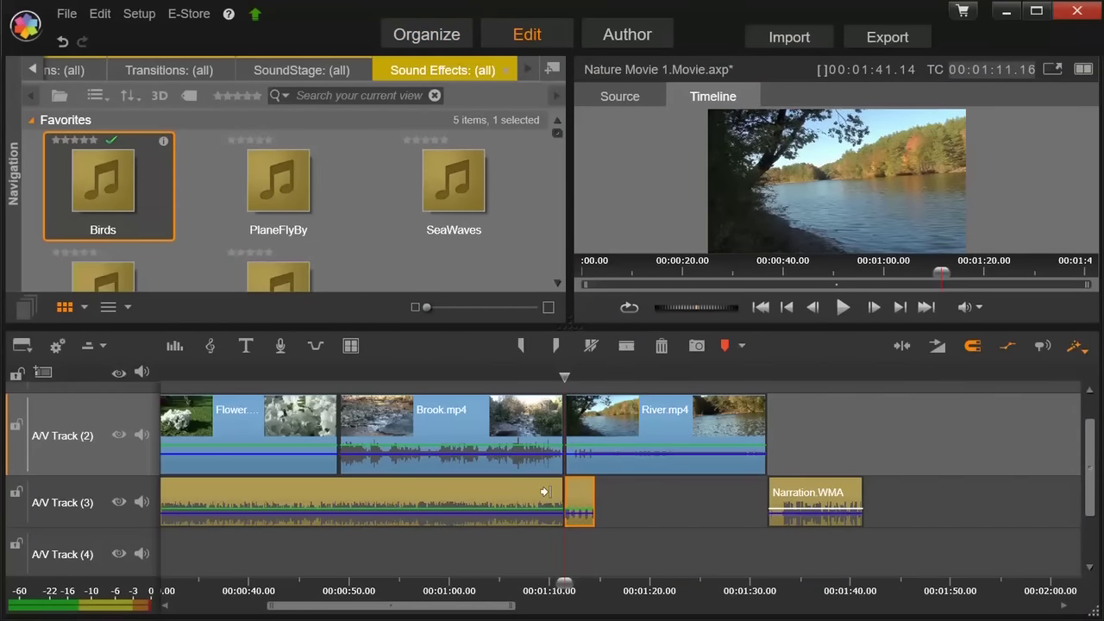
click(843, 308)
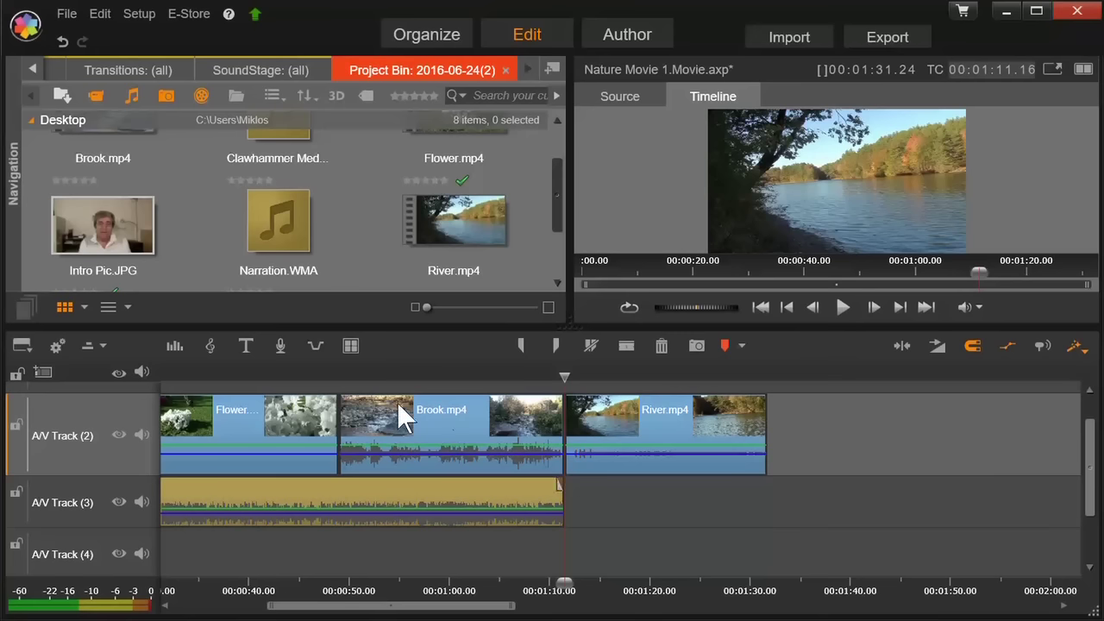
Record a voice-over named VoiceOver starting at the River.mp4 clip with all audio muted, and keep the recording
click(281, 349)
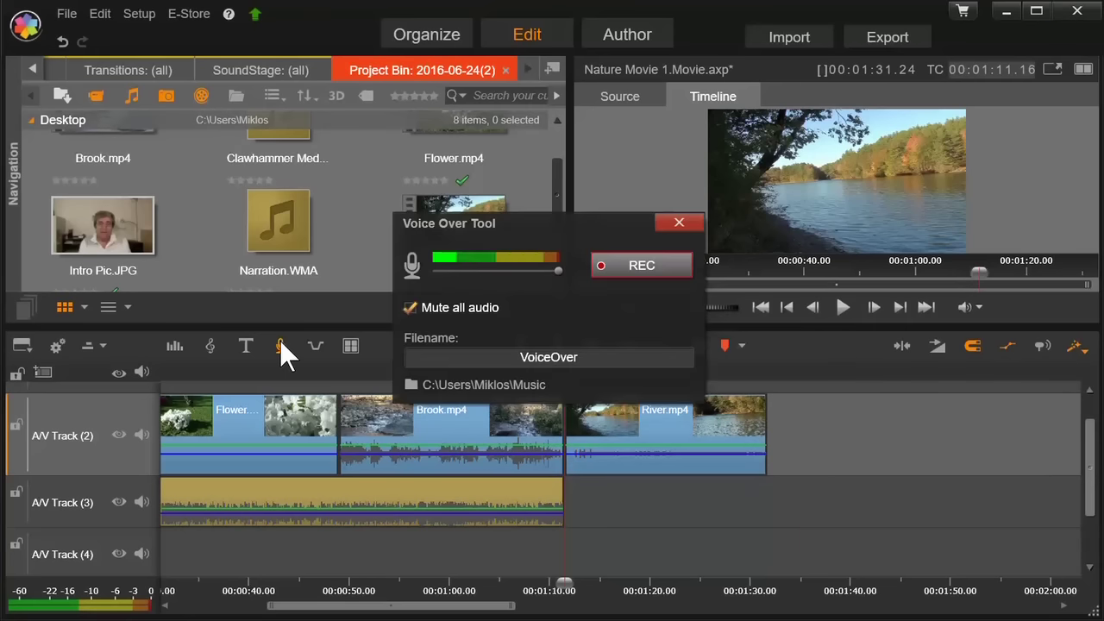
click(631, 261)
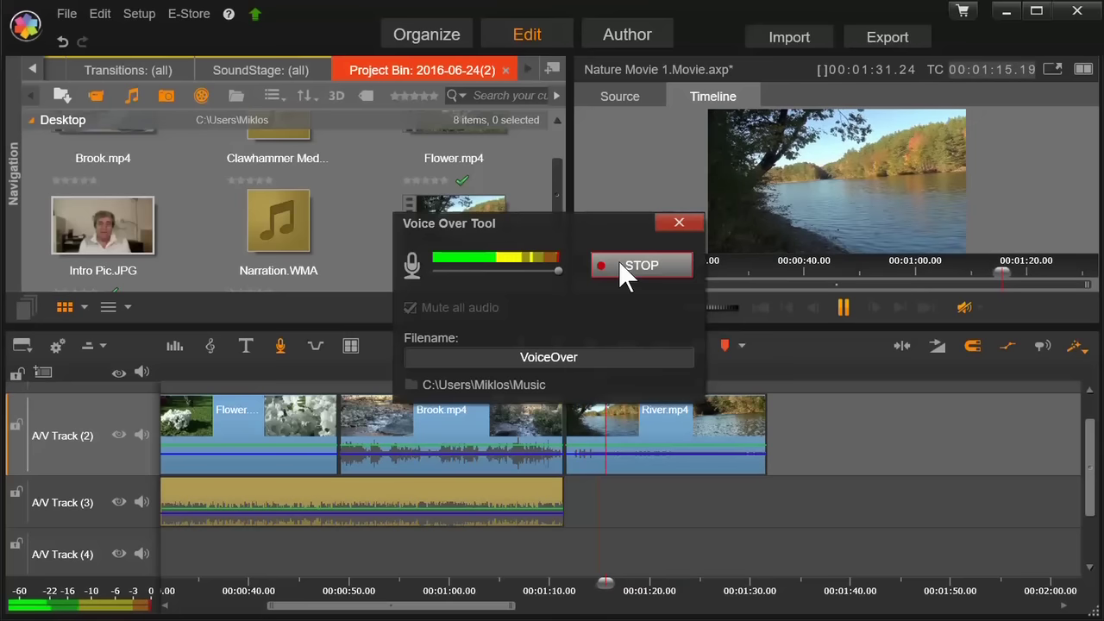
click(624, 261)
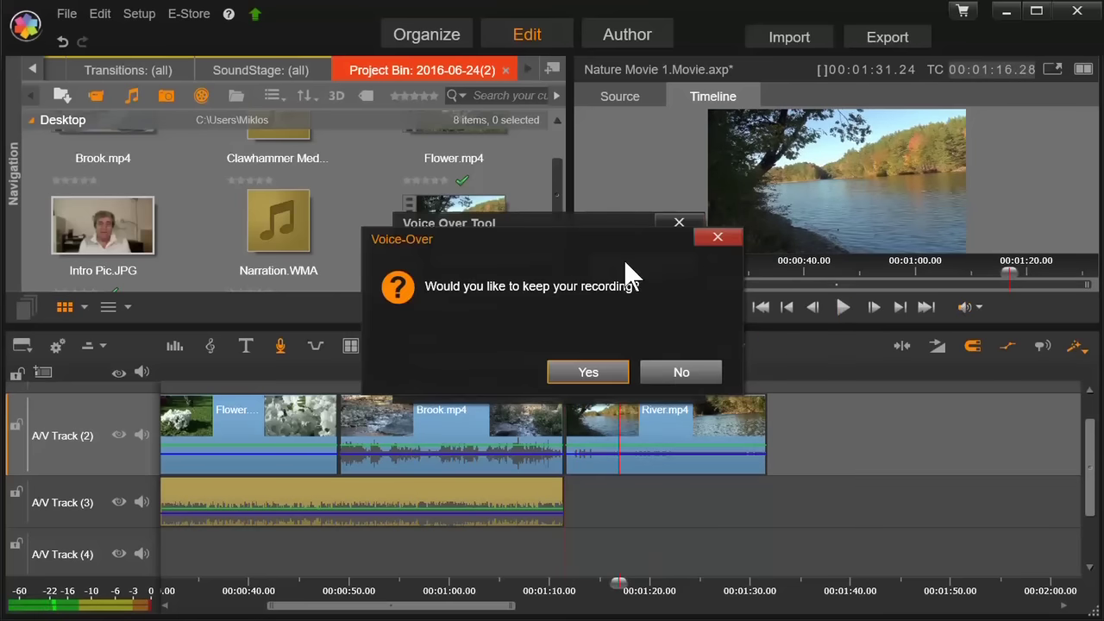
click(589, 371)
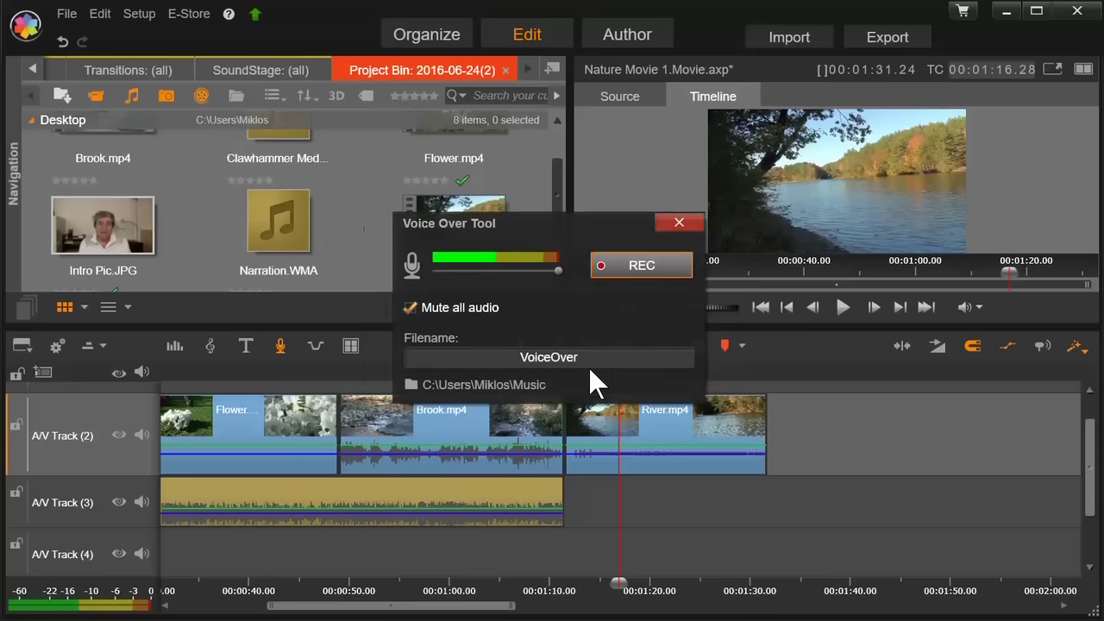
click(678, 222)
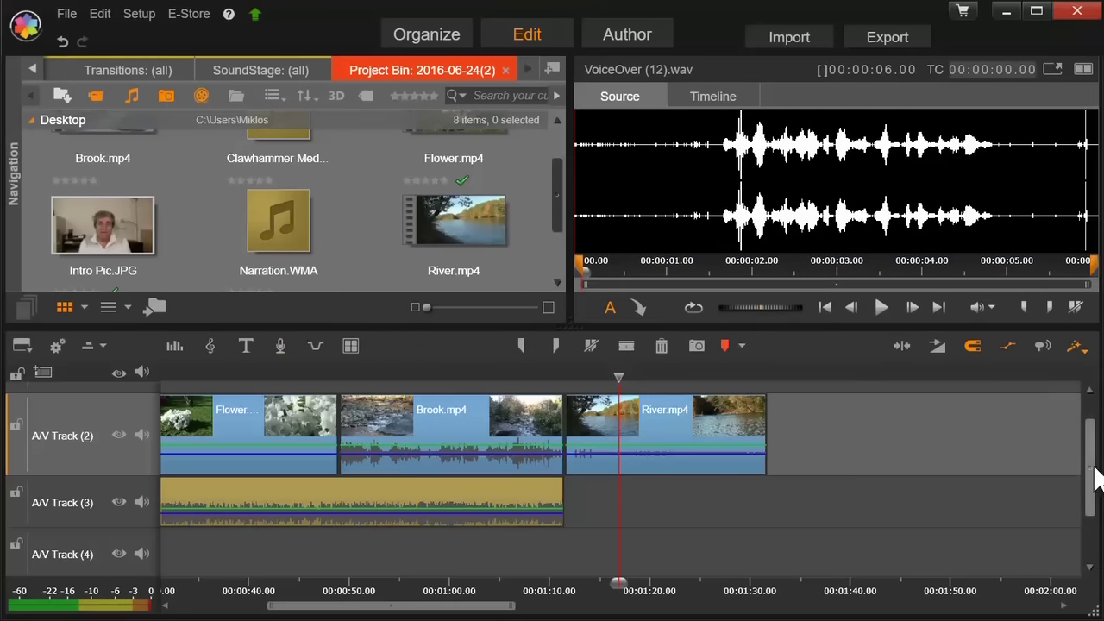
Move the recorded VoiceOver clip from the voice-over track to A/V Track (3), directly after the Clawhammer Medley
drag(1093, 465, 1093, 521)
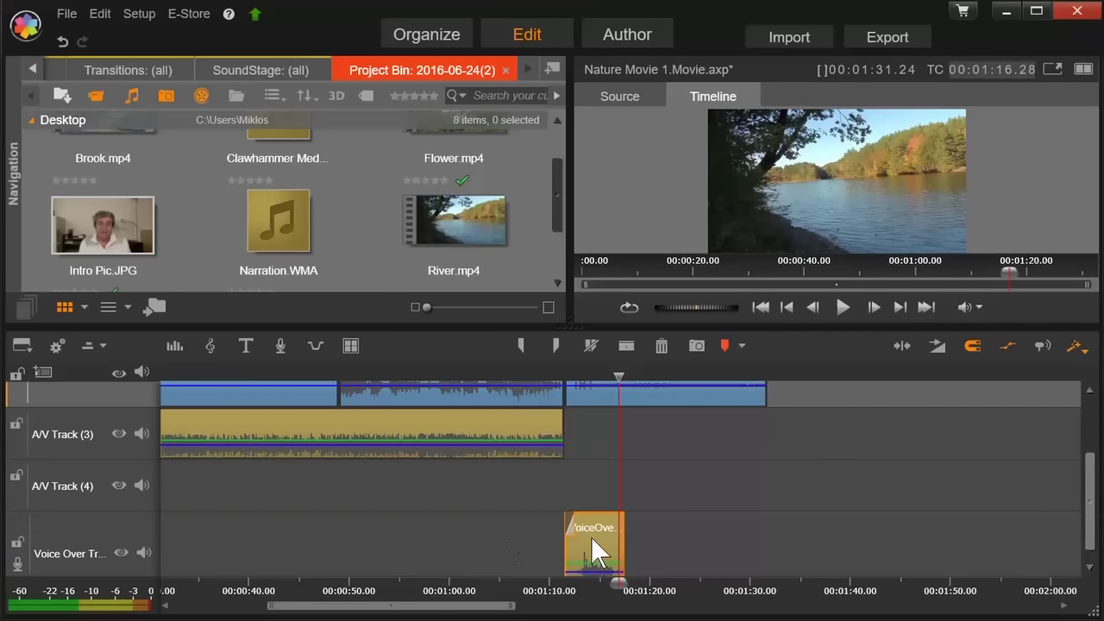
drag(593, 541, 600, 435)
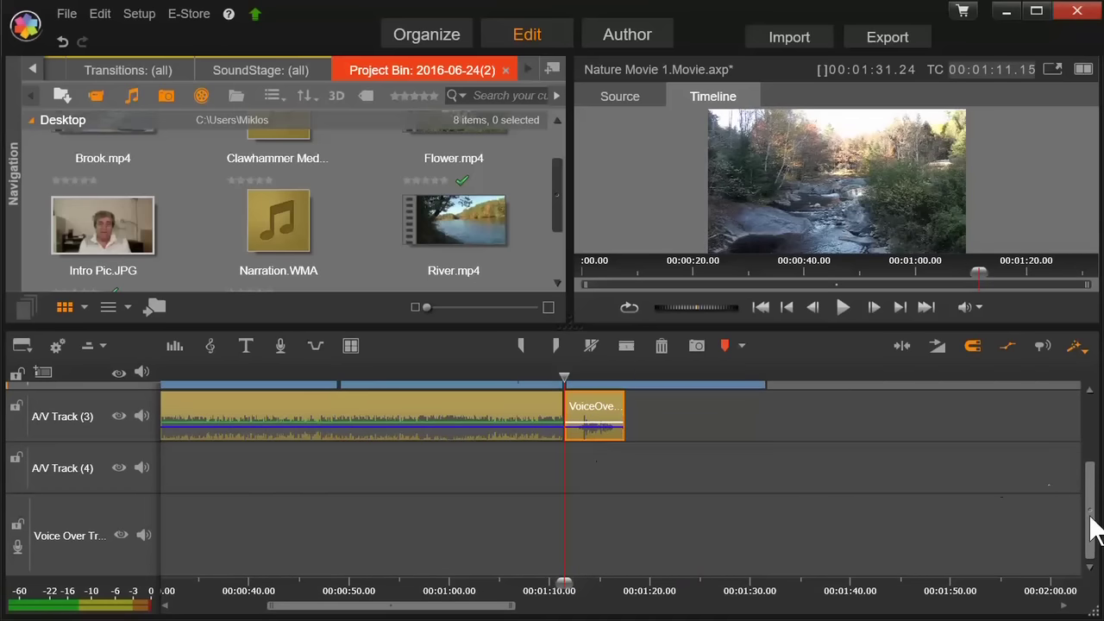
Place Narration.WMA from the project bin on A/V Track (3) directly after the Clawhammer Medley
scroll(1093, 533, up, 3)
click(309, 223)
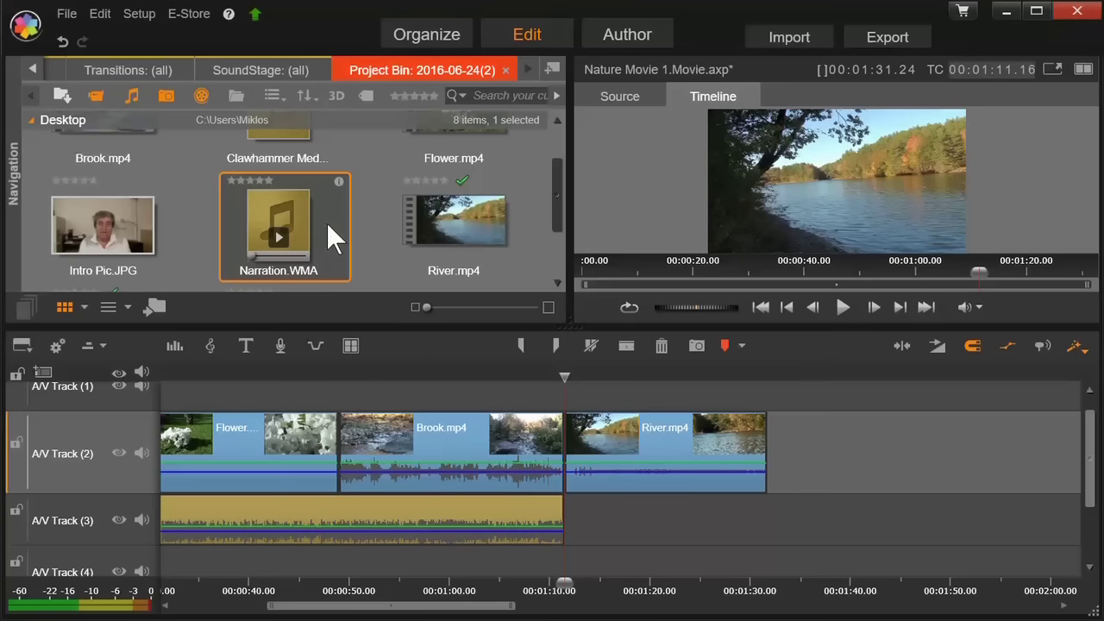
drag(324, 216, 571, 504)
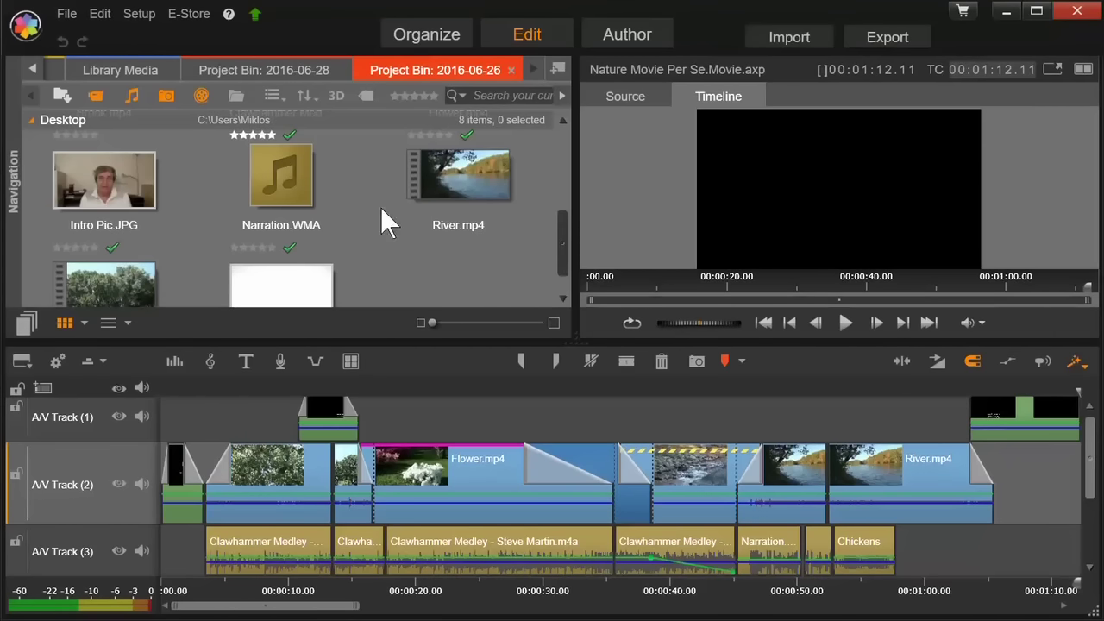
Save the Nature Movie Per Se project under the new name Nature Movie in the Studio Projects folder
click(68, 16)
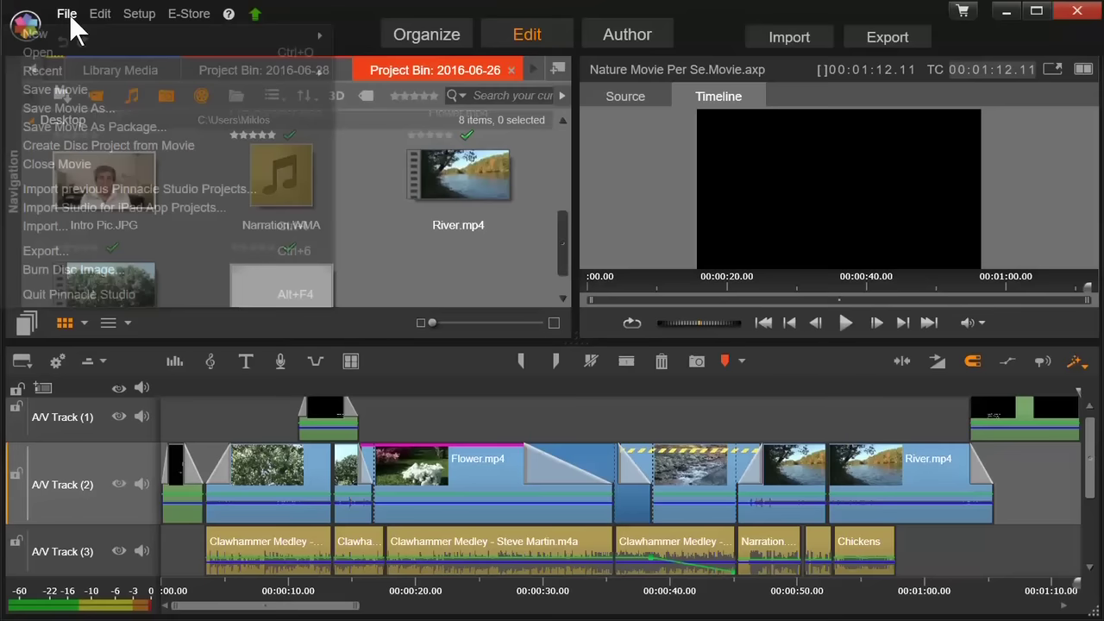
click(83, 105)
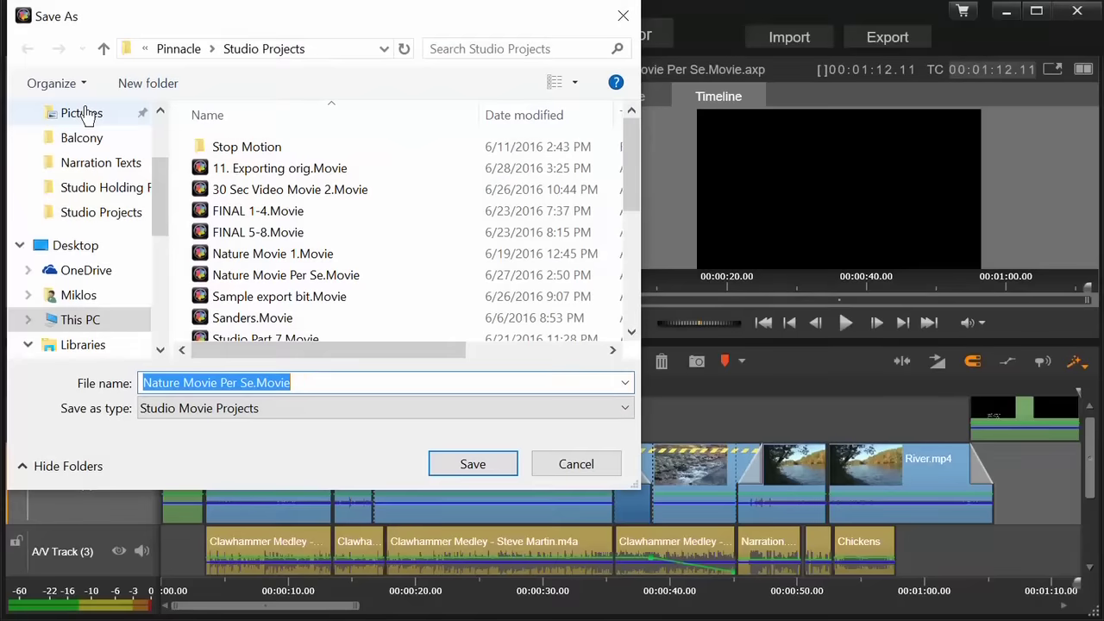
text(Nat)
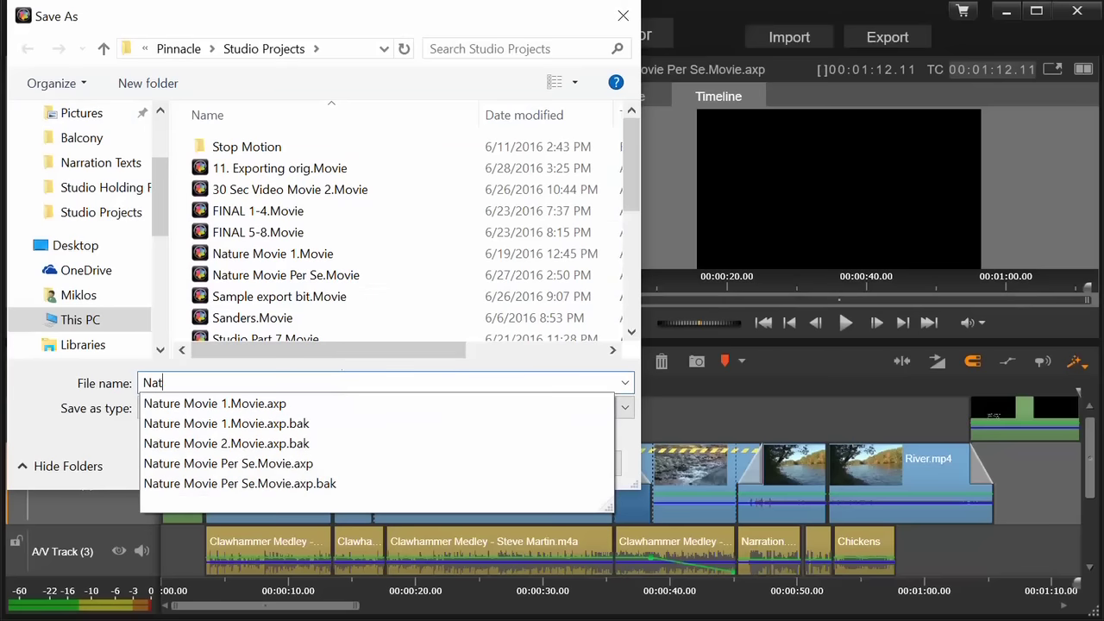
text(ure Movie)
click(481, 464)
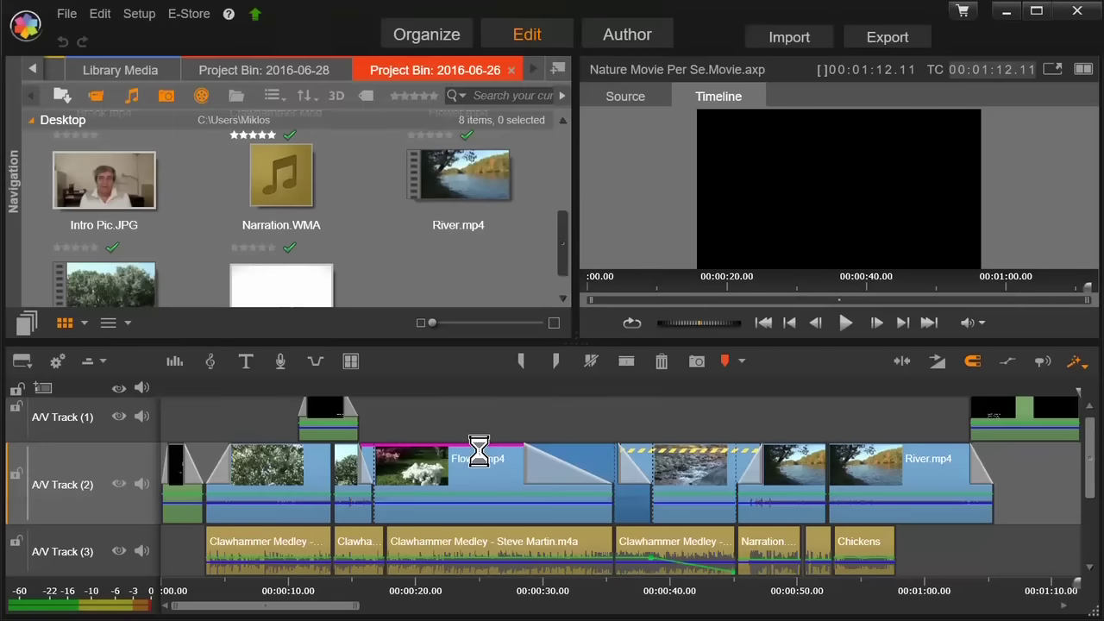
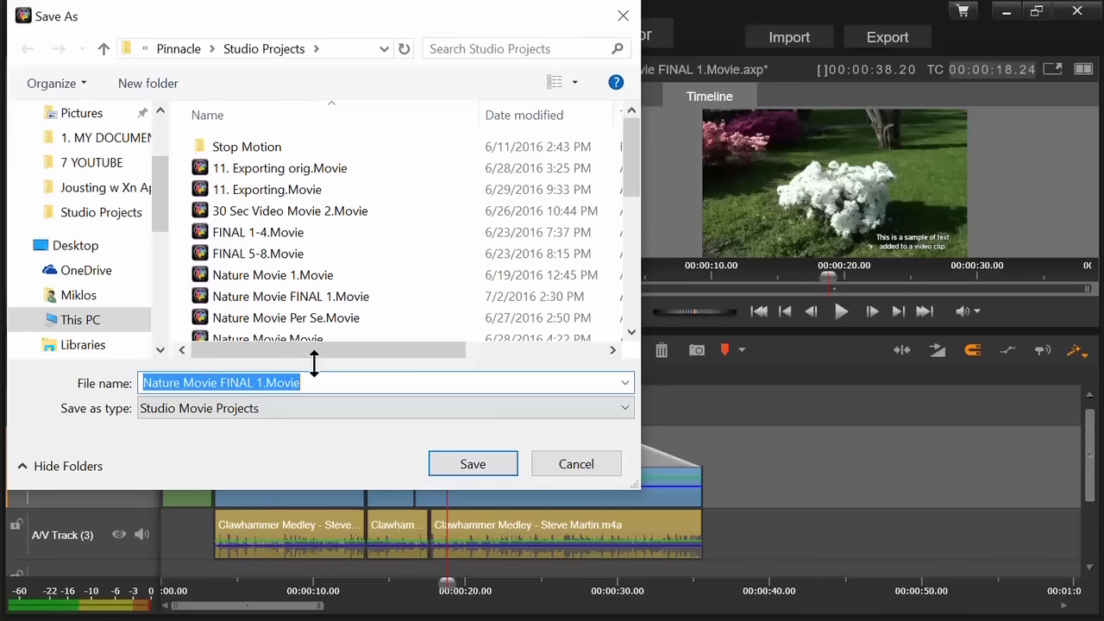
Change the file name for the saved copy of the movie to Nature Movie FINAL 2
click(315, 384)
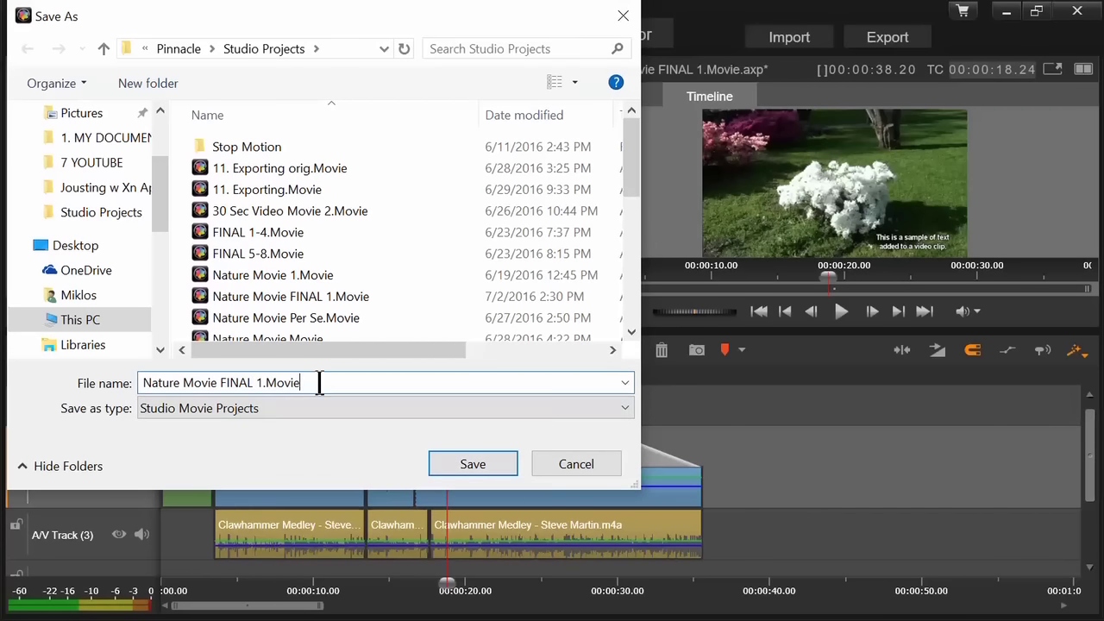
key(BackSpace)
key(BackSpace)
key(BackSpace)
key(BackSpace)
key(BackSpace)
key(BackSpace)
key(BackSpace)
text(2)
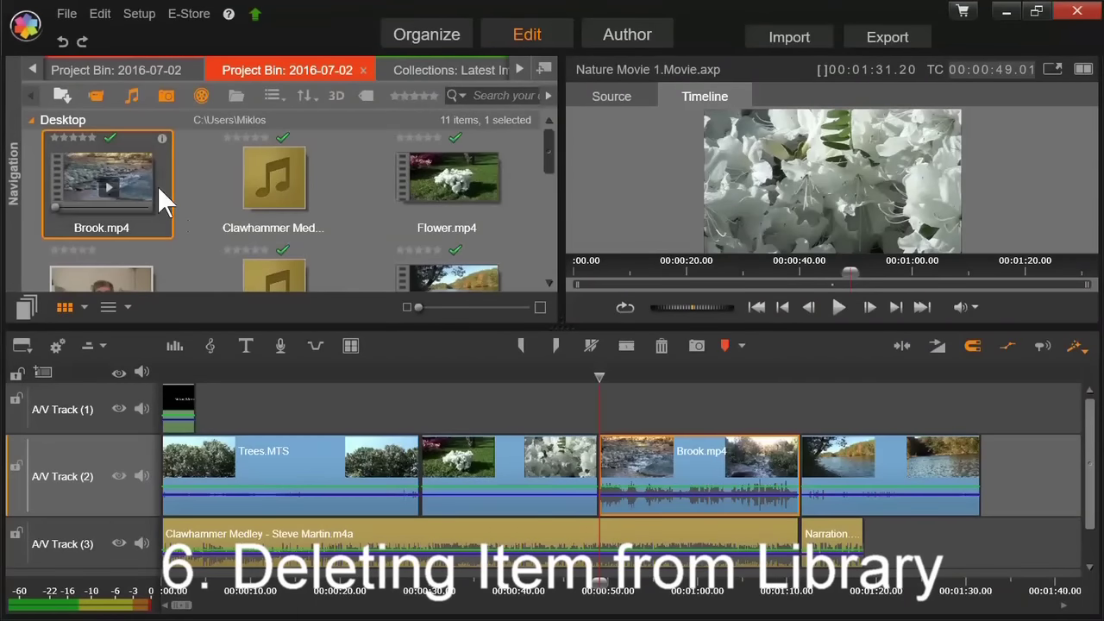
Try to delete Brook.mp4 from the library through its project bin entry
right_click(133, 172)
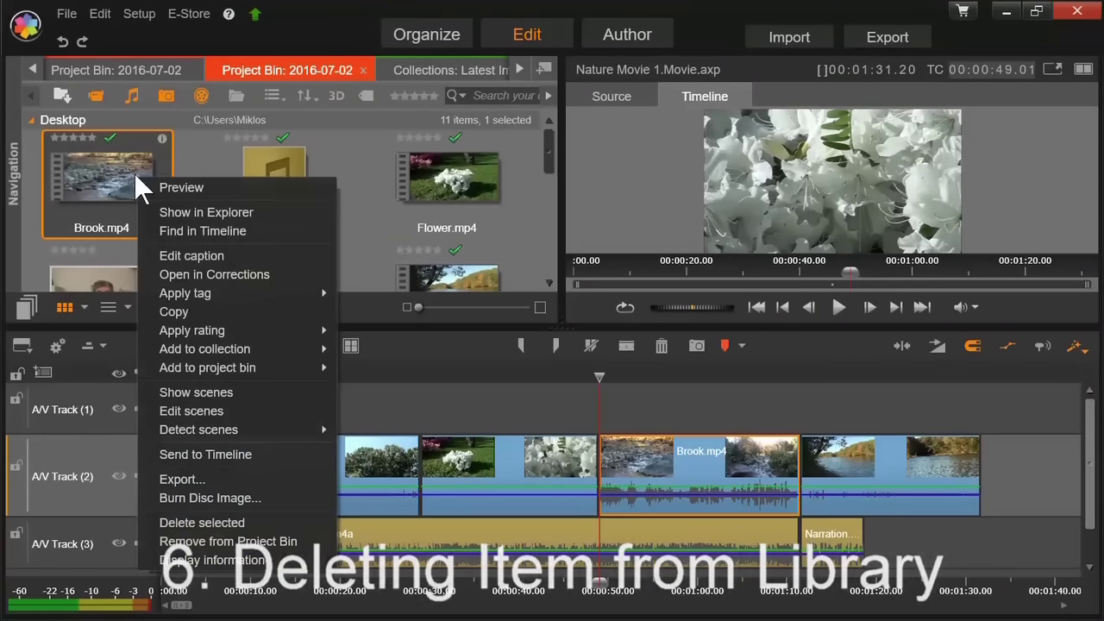
click(226, 523)
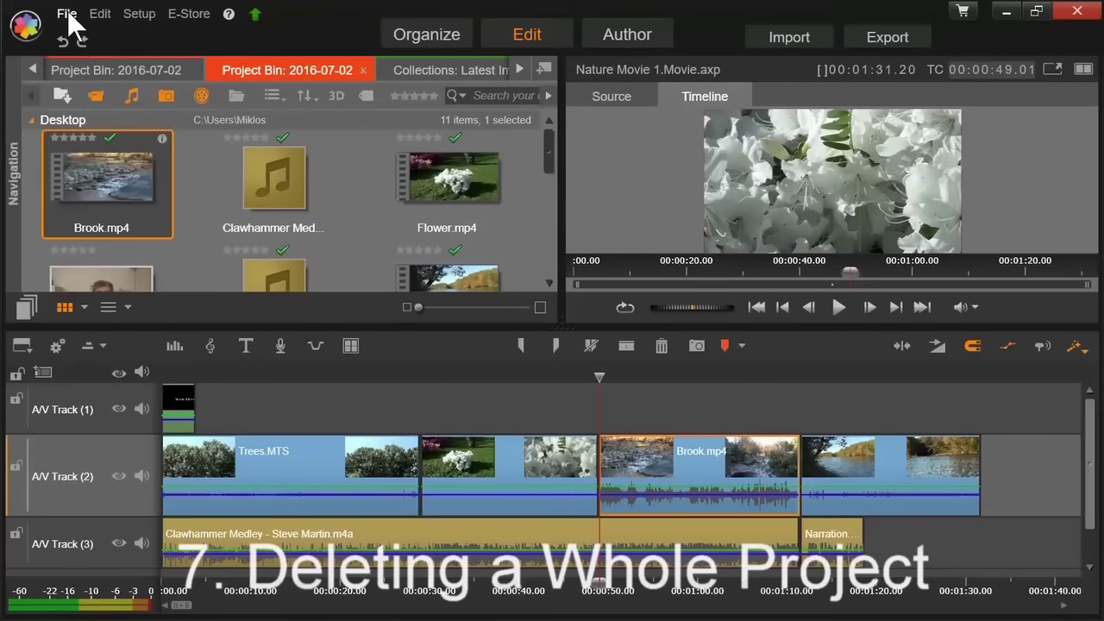
Delete the Sanders.Movie project file from the Studio Projects folder using the movie's Save As dialog
click(67, 13)
click(76, 105)
scroll(333, 164, down, 3)
click(222, 240)
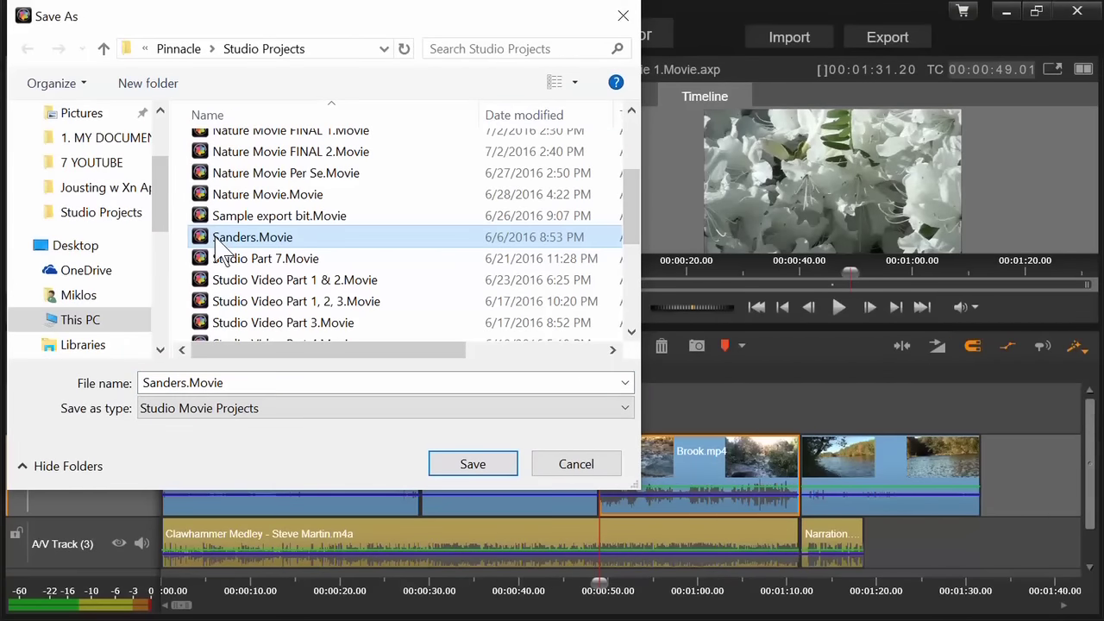
right_click(219, 245)
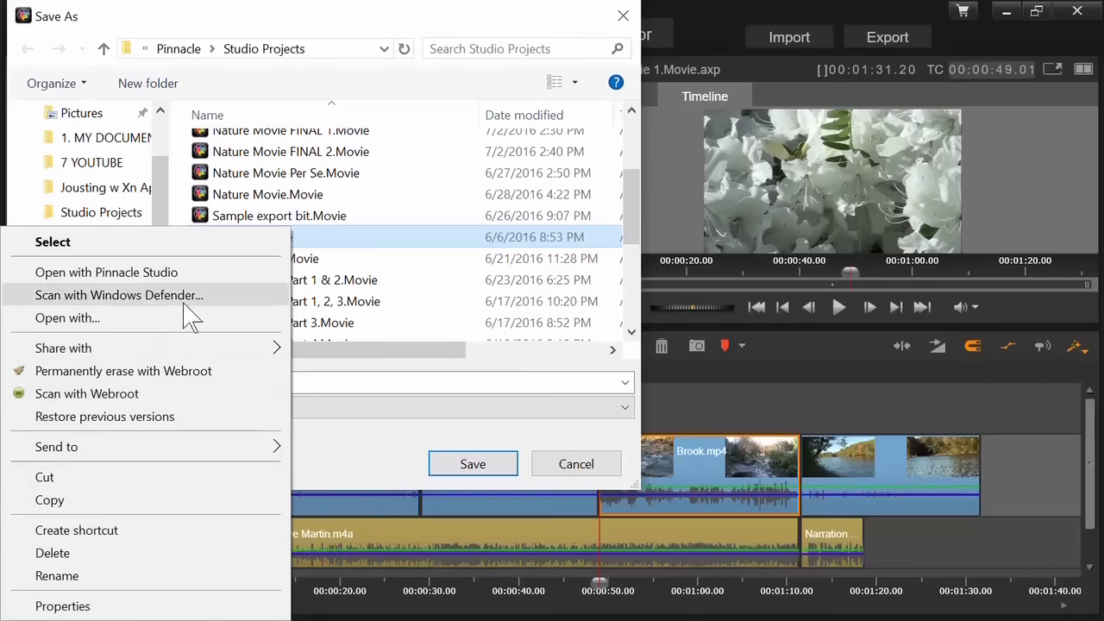
click(136, 552)
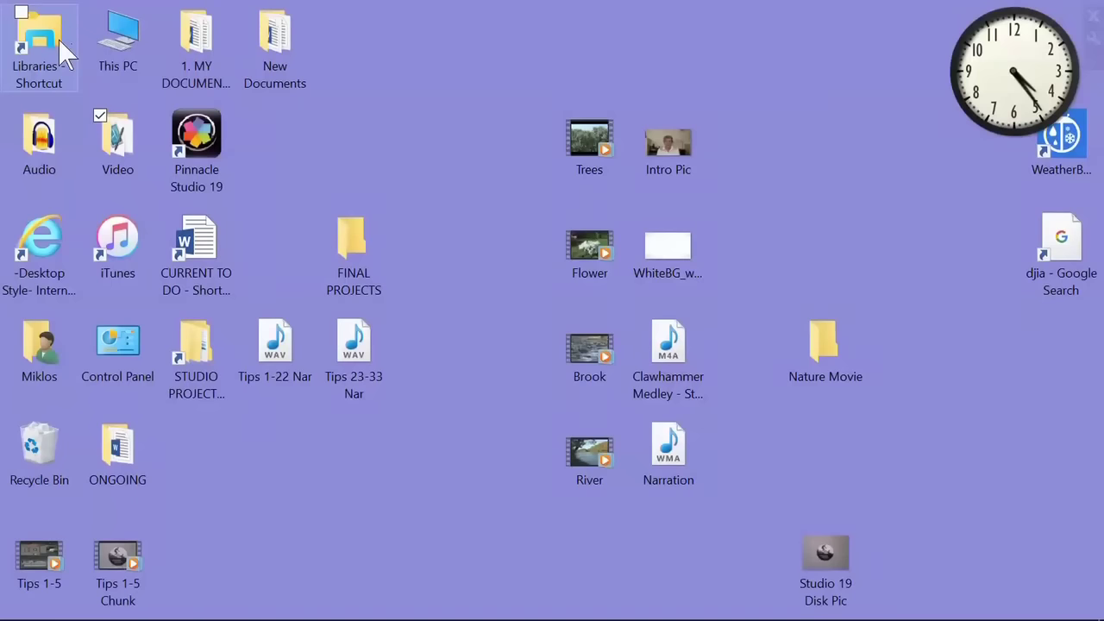
Open the Studio Projects folder inside the Pinnacle folder of the Documents library
double_click(44, 35)
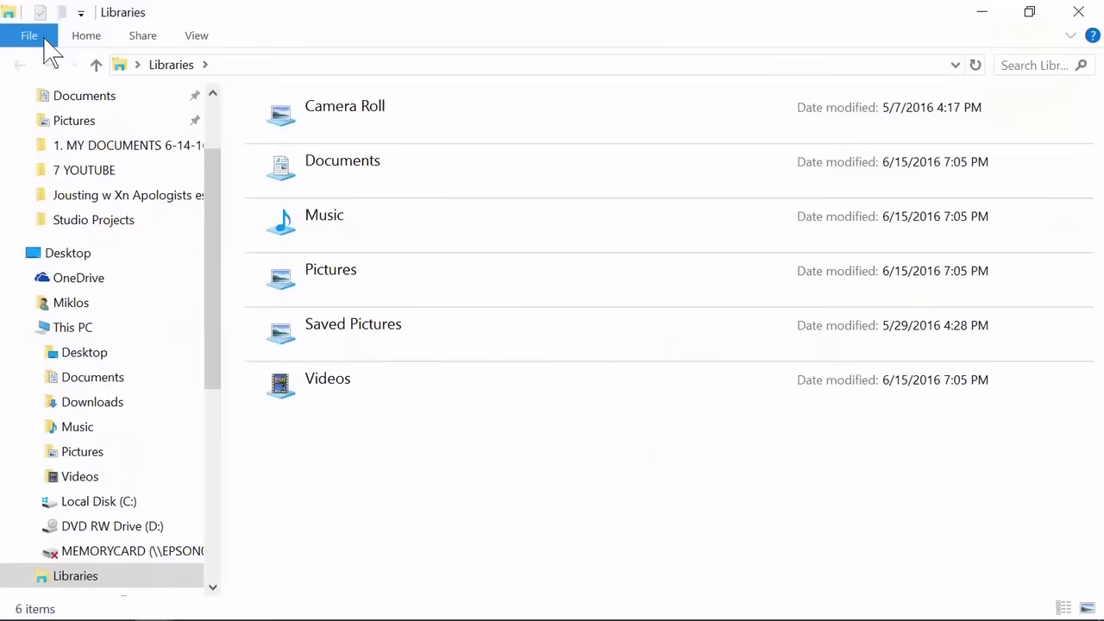
double_click(327, 162)
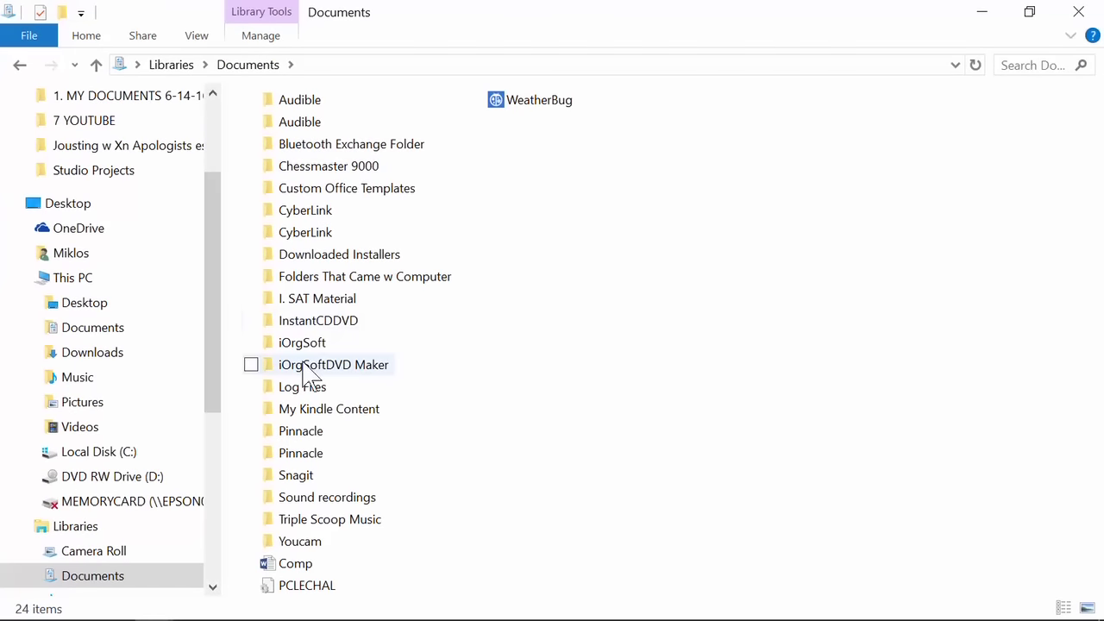
double_click(306, 453)
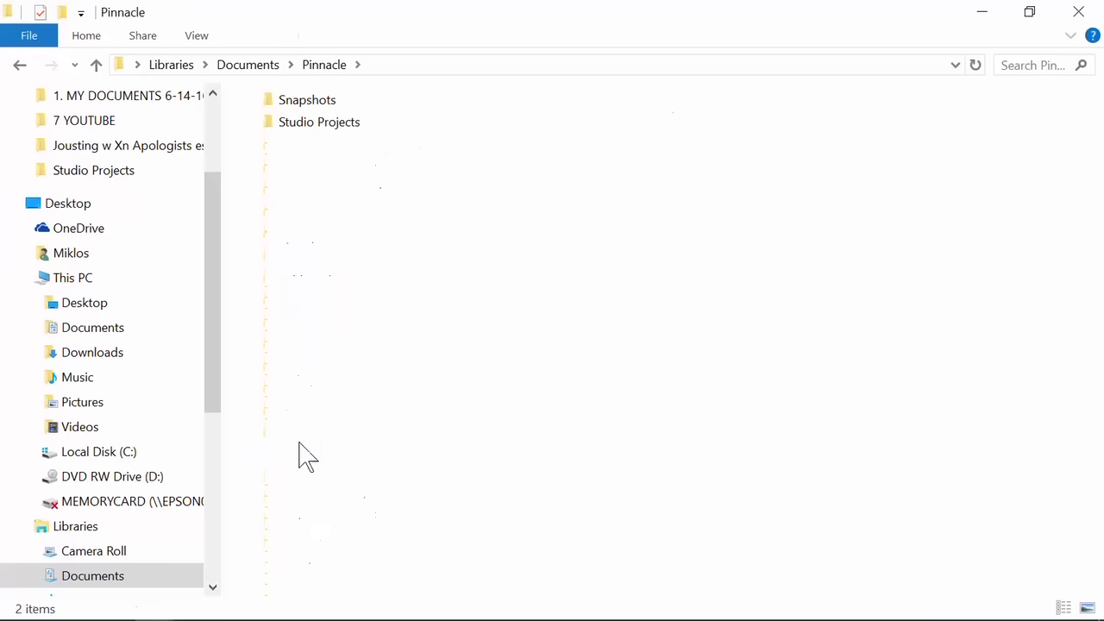
double_click(303, 126)
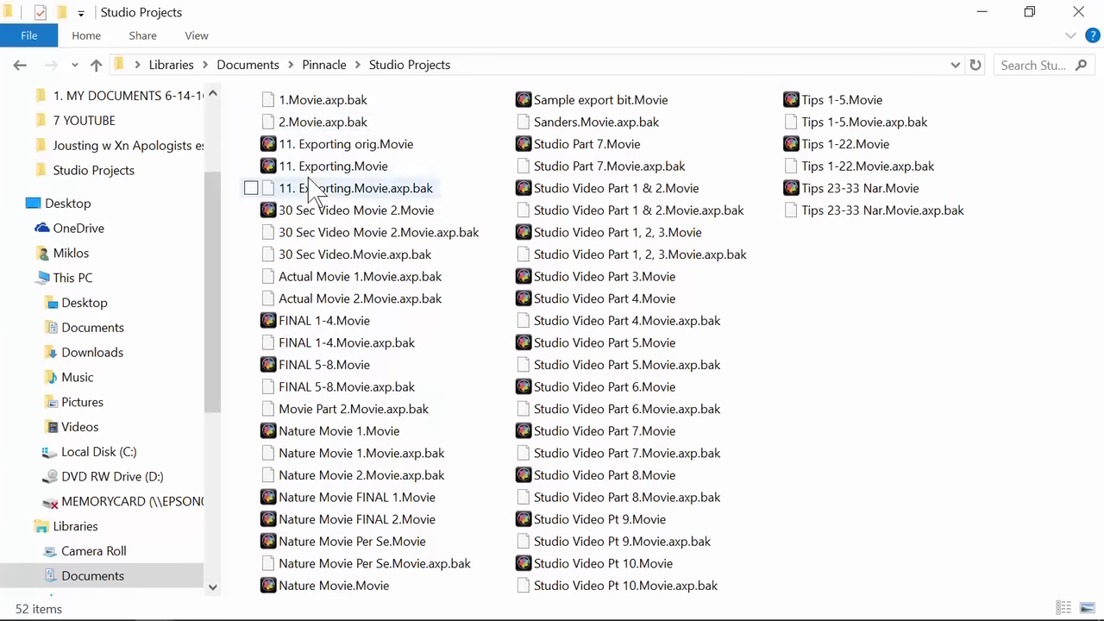
Delete the 30 Sec Video Movie 2.Movie project file and close the folder window
click(322, 217)
right_click(322, 215)
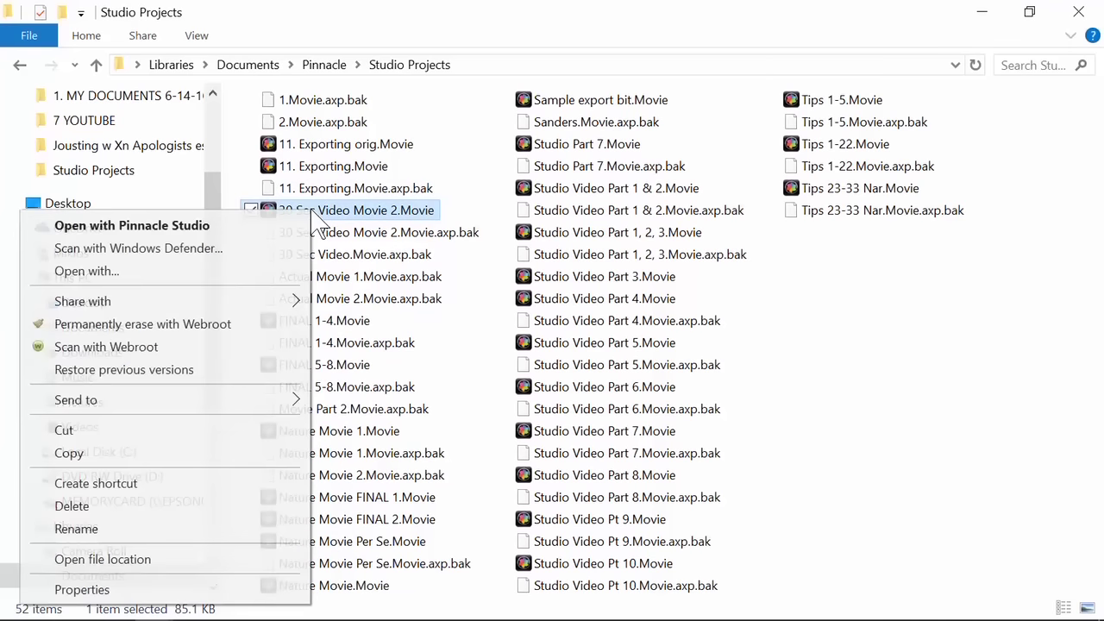
click(136, 516)
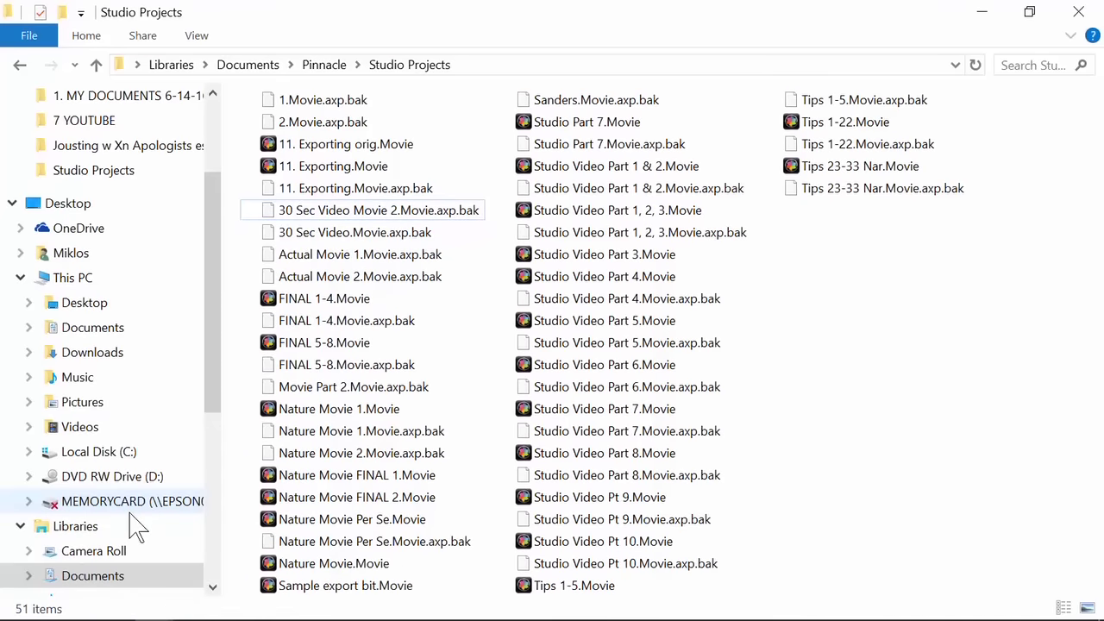
click(1089, 19)
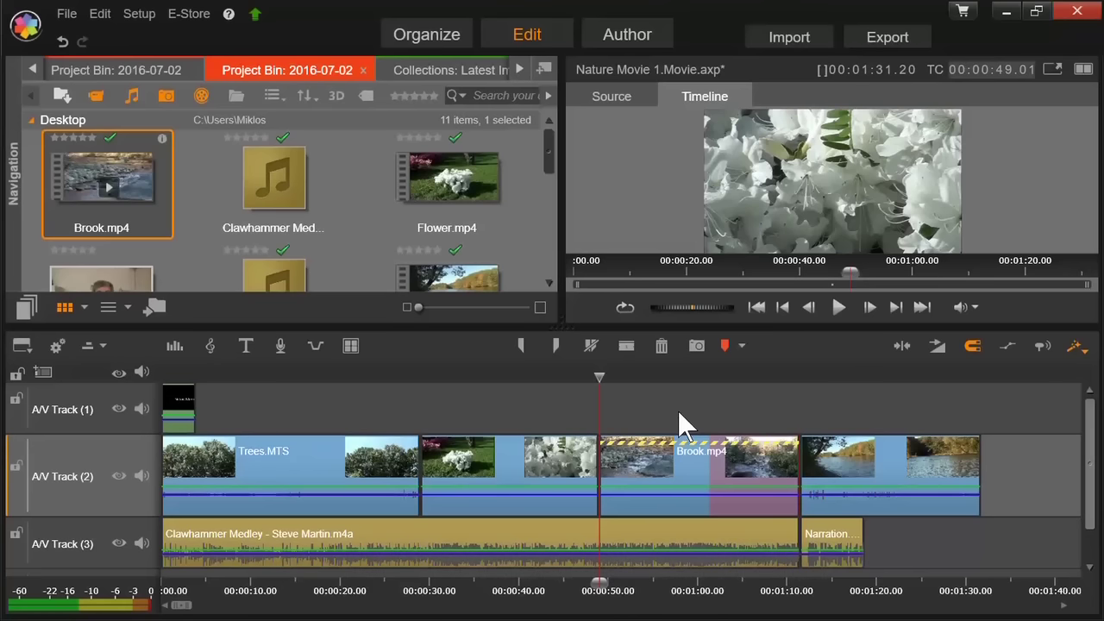
Take a still-frame snapshot of the Brook.mp4 clip at about 56 seconds on the timeline
click(881, 35)
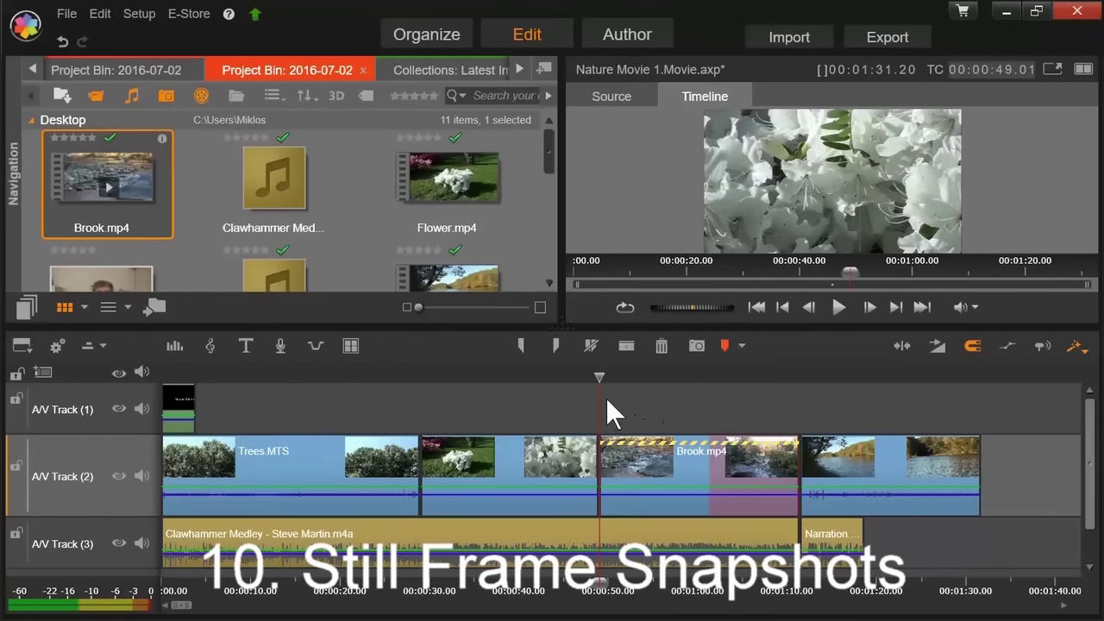
drag(599, 379, 670, 379)
click(697, 345)
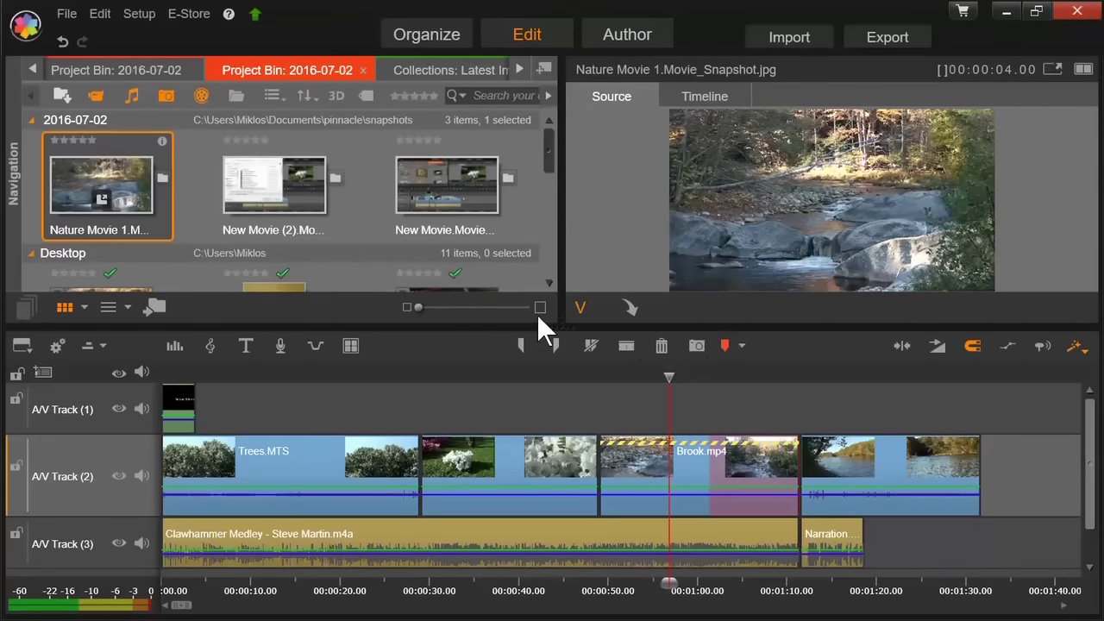
Insert the brook snapshot on A/V Track (2) between the Trees and Flower clips and place the playhead over it
mouse_move(104, 171)
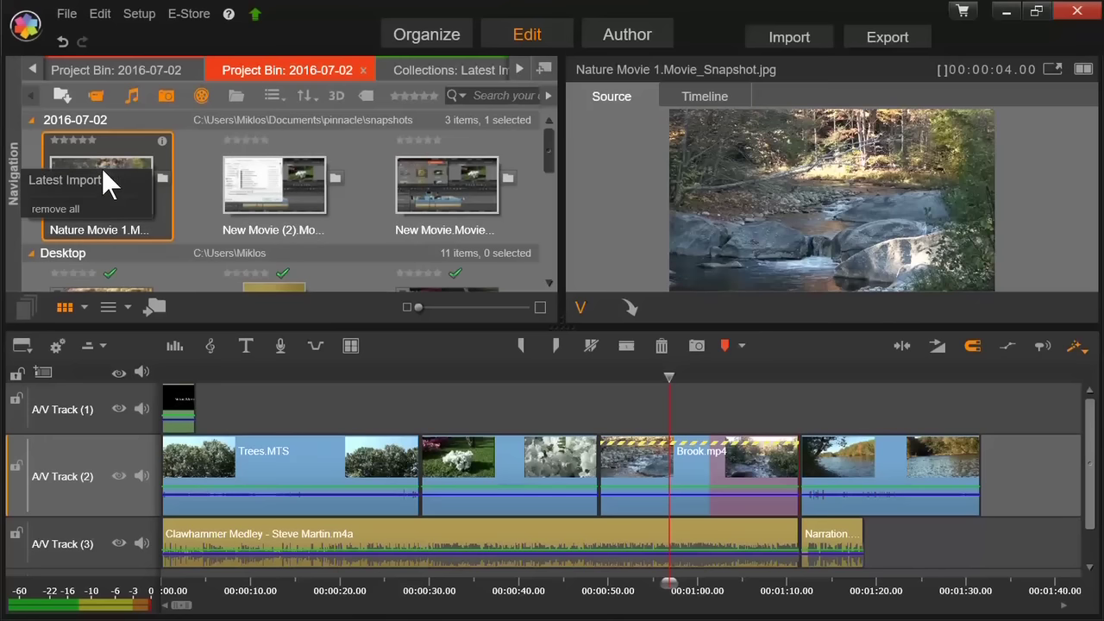
drag(139, 143, 435, 471)
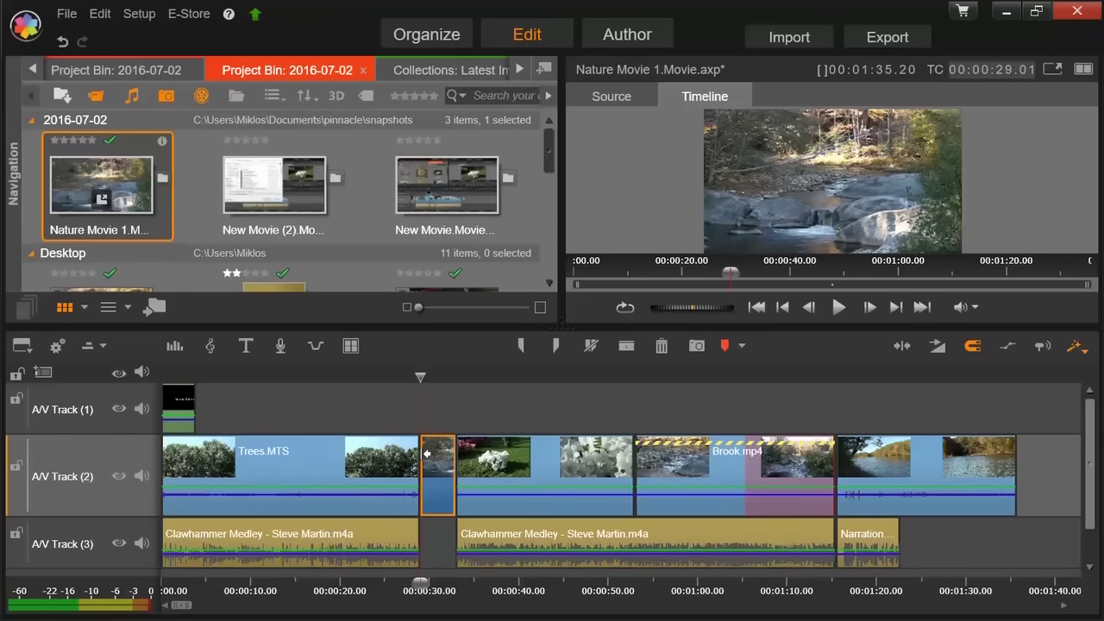
click(437, 377)
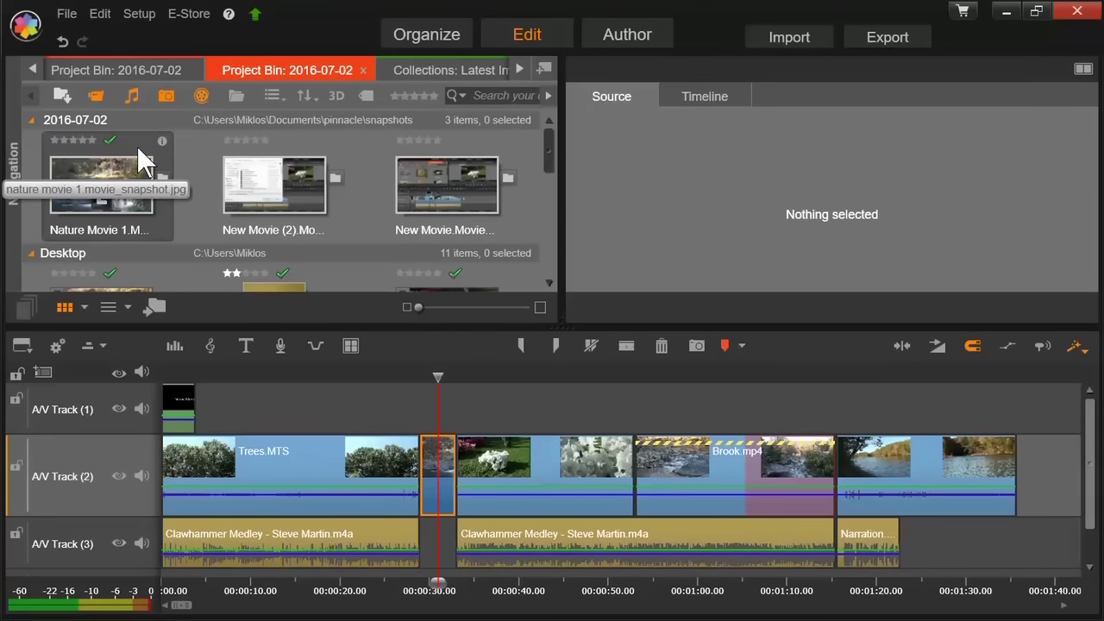
Open the brook snapshot from the project bin in the exporter and set the file type to Image
click(136, 146)
right_click(137, 146)
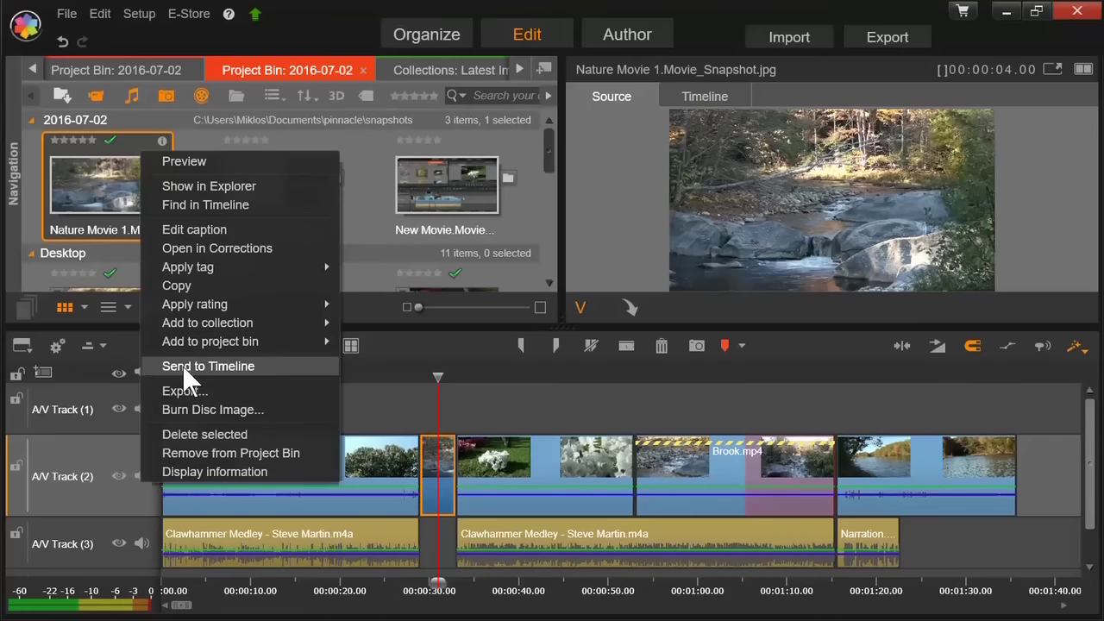
click(188, 389)
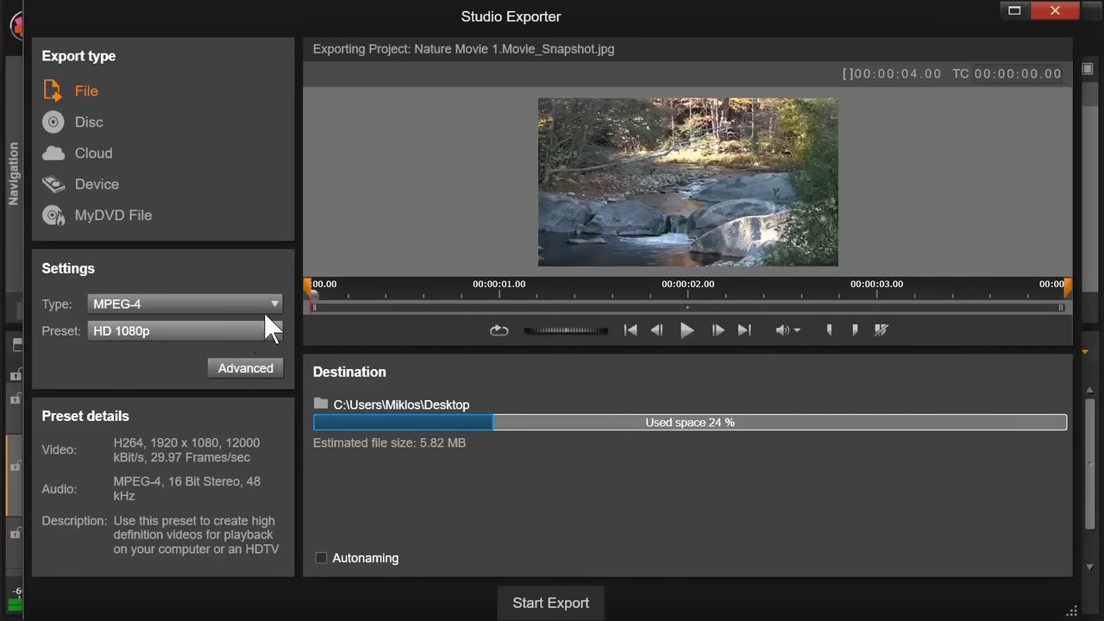
click(274, 304)
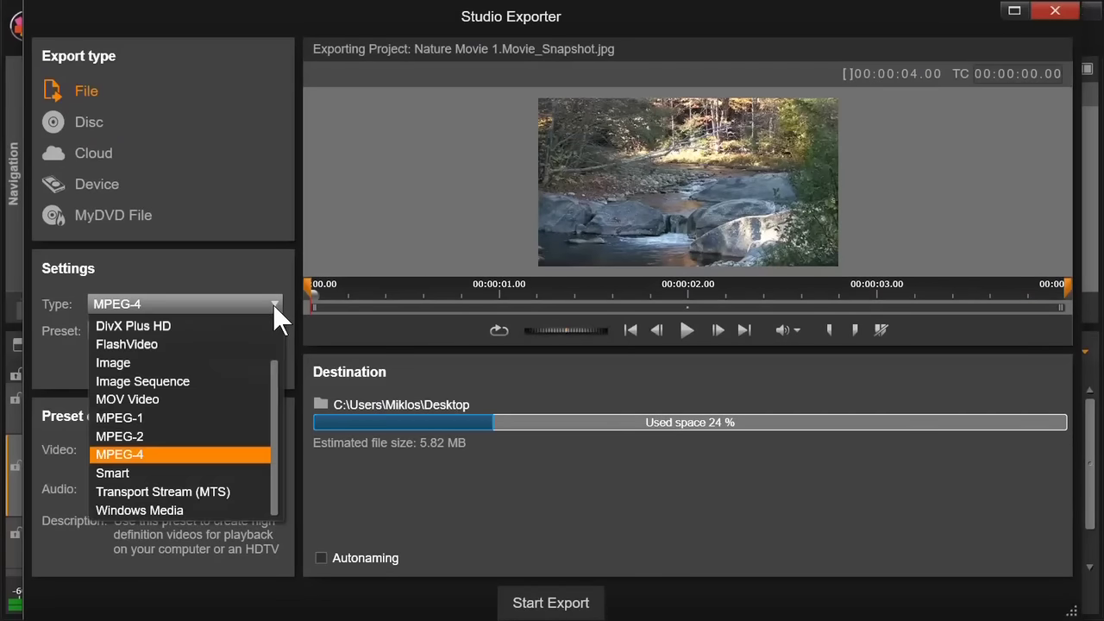
click(121, 362)
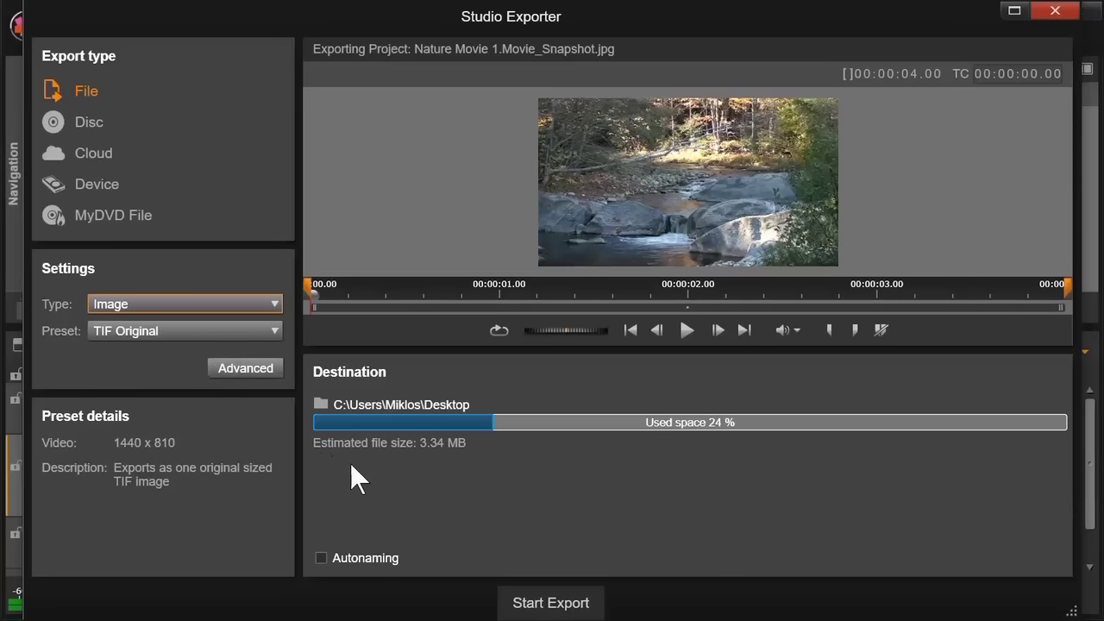
Export the still to the Desktop as a TIF file named Snapshot
click(550, 603)
text(Snapshot)
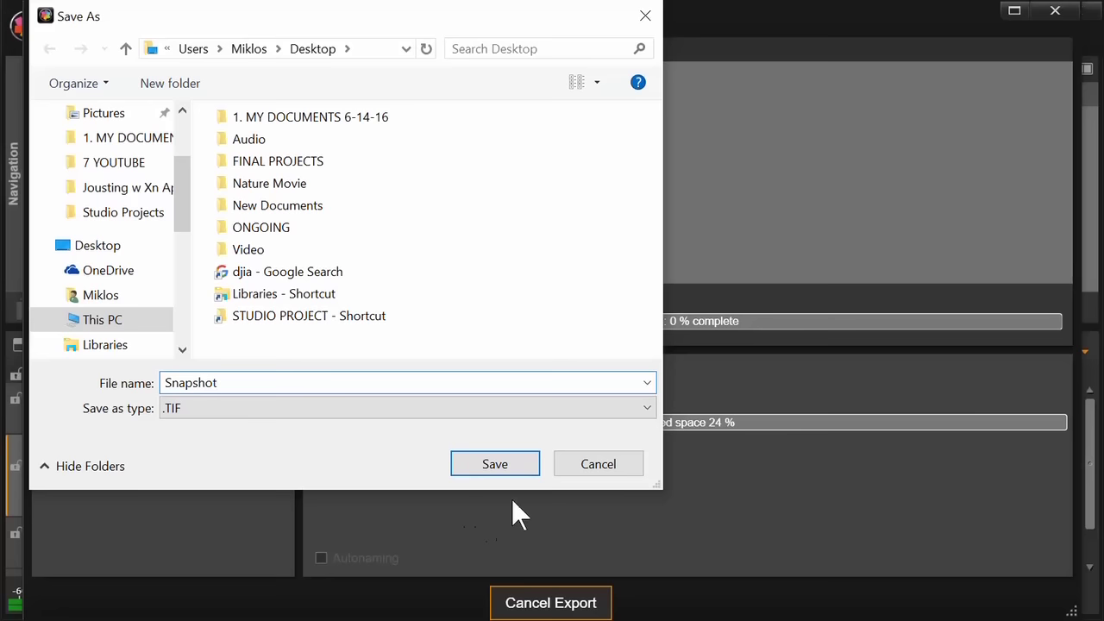
click(497, 465)
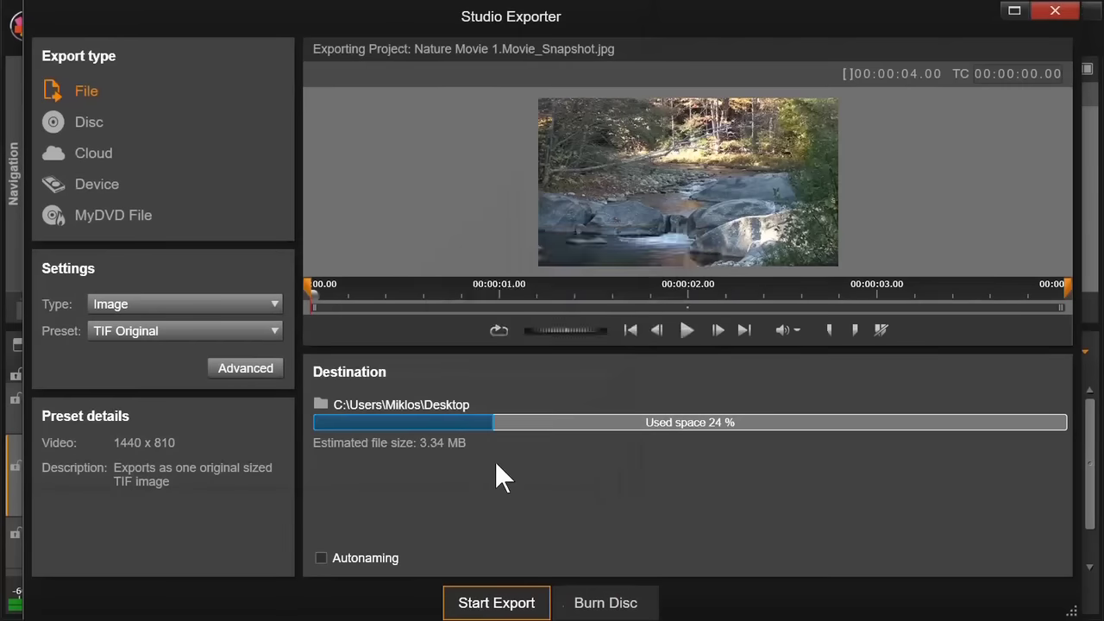
Close the exporter and open the exported Snapshot image from the desktop to check it
click(648, 359)
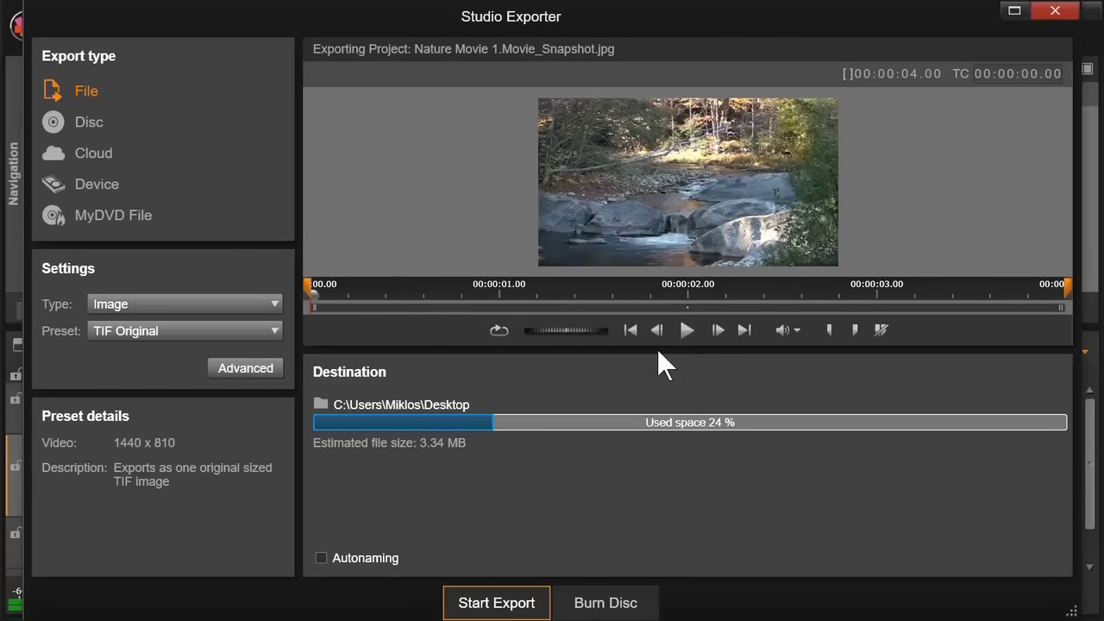
click(1055, 12)
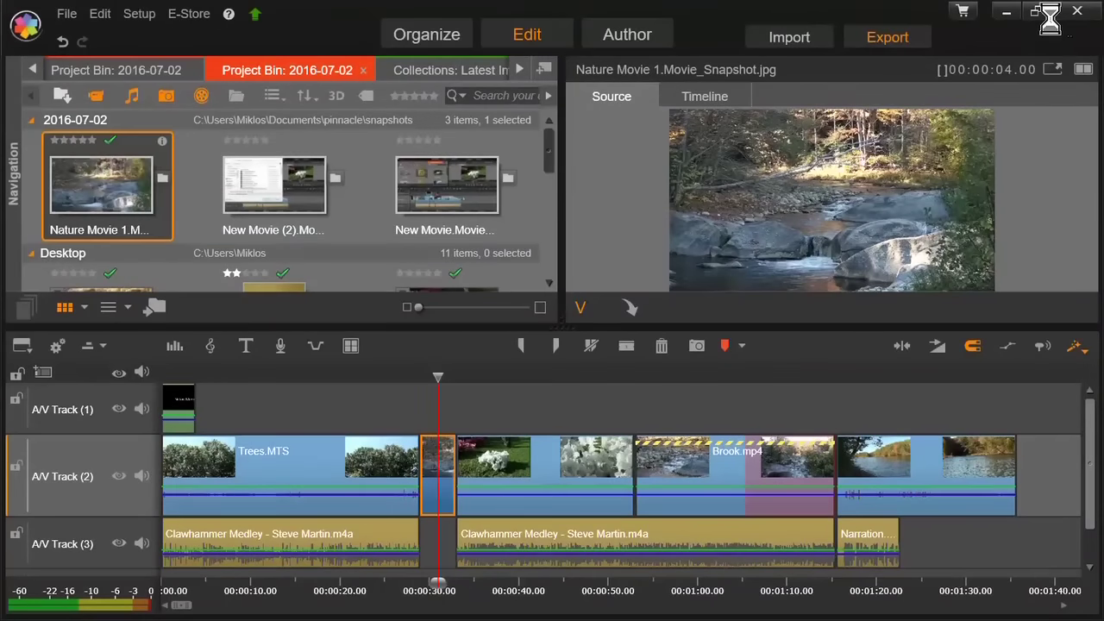
click(1005, 10)
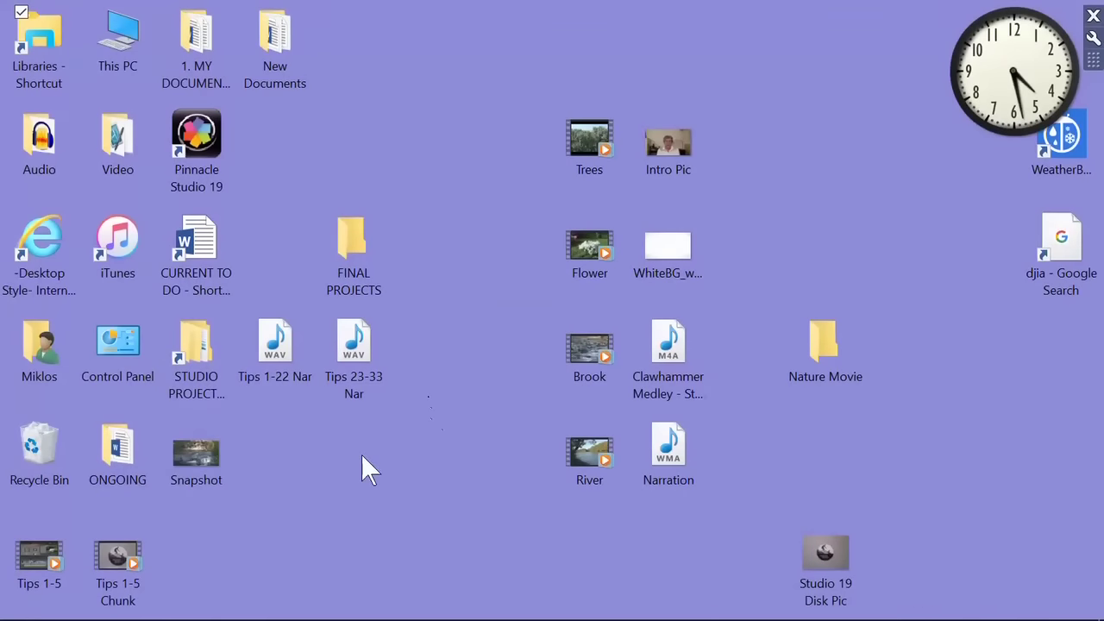
double_click(195, 451)
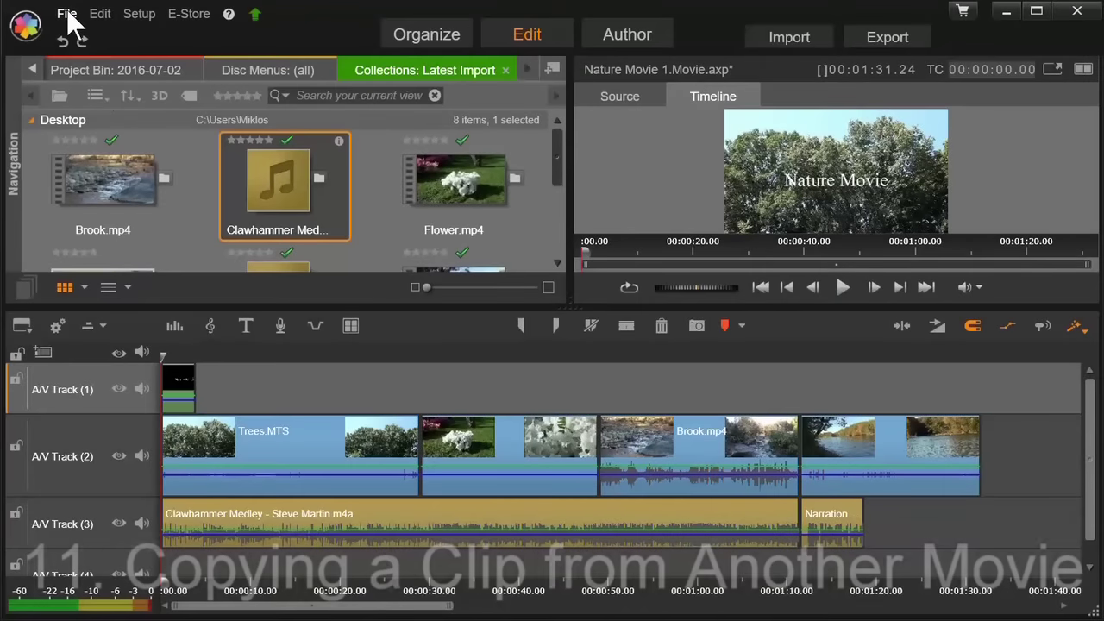
Save the current movie as Nature Movie 1.Movie in Studio Projects, replacing the existing file
click(67, 15)
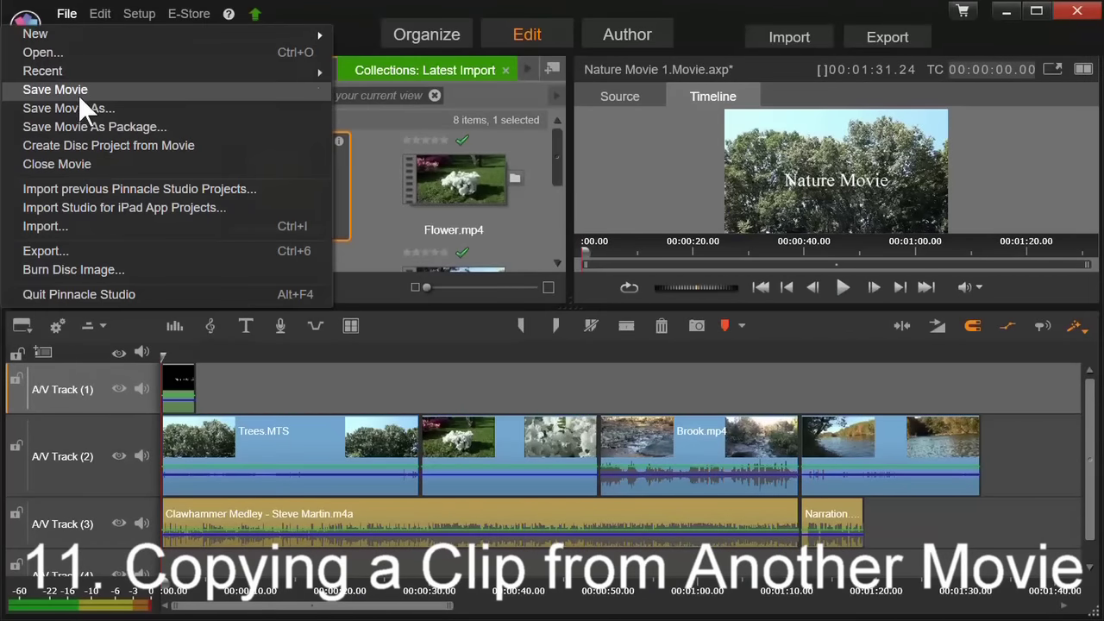
click(81, 110)
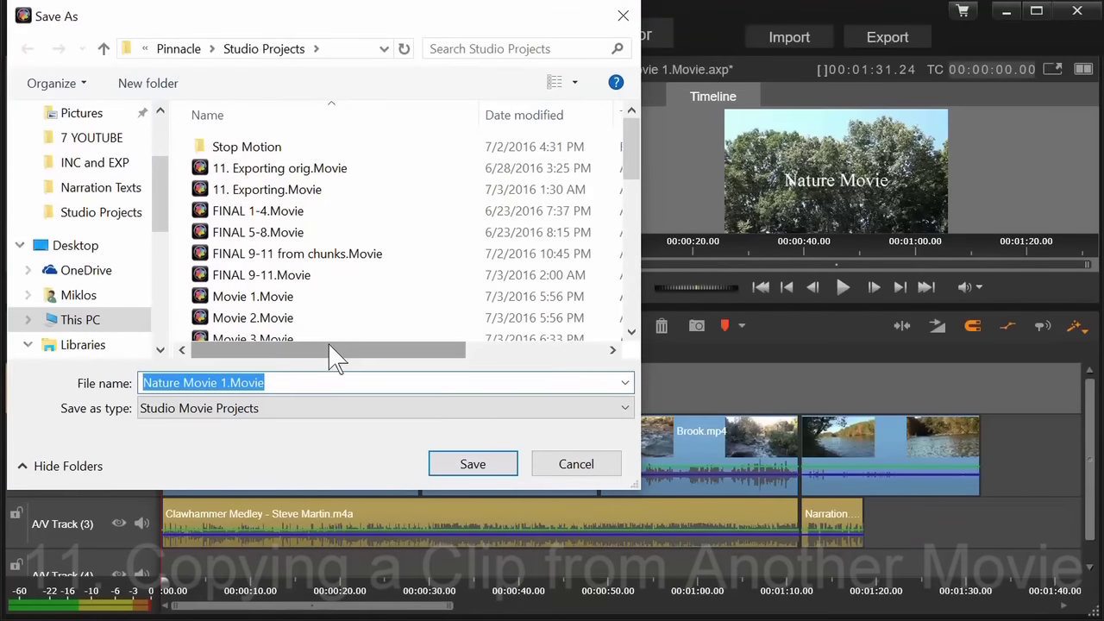
click(481, 468)
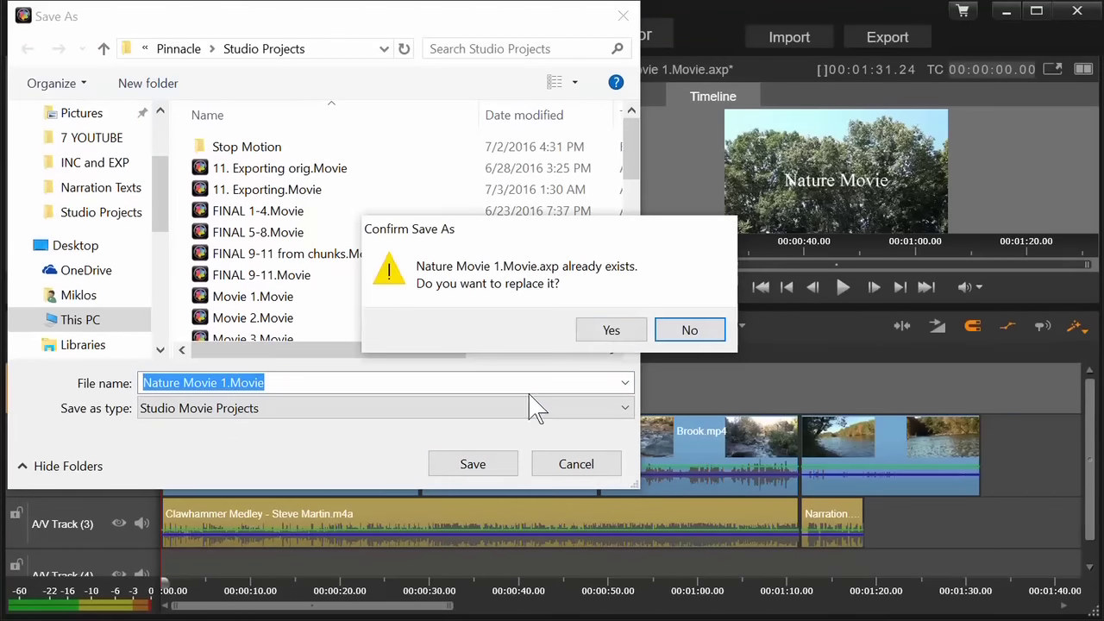
click(610, 330)
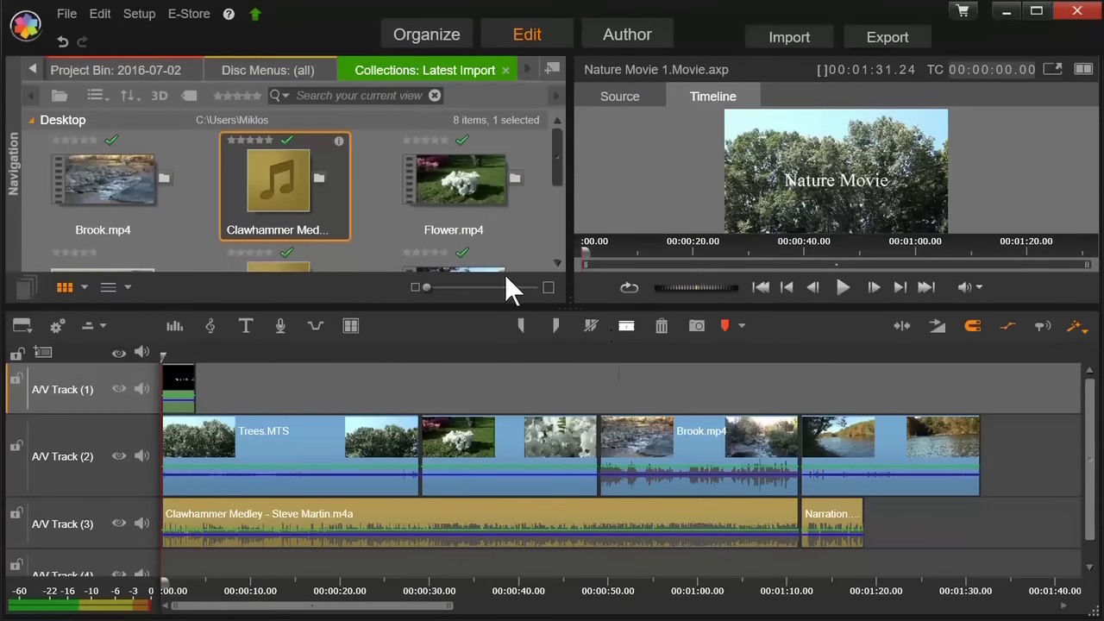
Open the Nature Movie FINAL 1.Movie project
click(66, 13)
click(54, 50)
scroll(307, 258, down, 1)
click(307, 332)
click(491, 471)
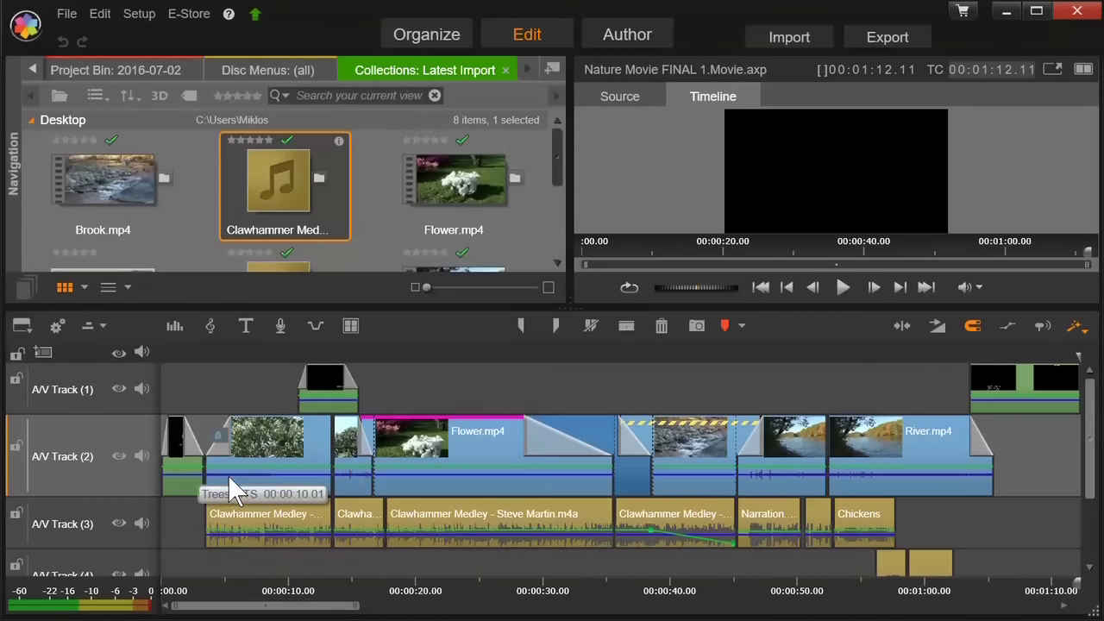
Copy the opening BlankTitle clip from A/V Track (2) and paste it at the start of the Nature Movie 1.Movie project
click(189, 476)
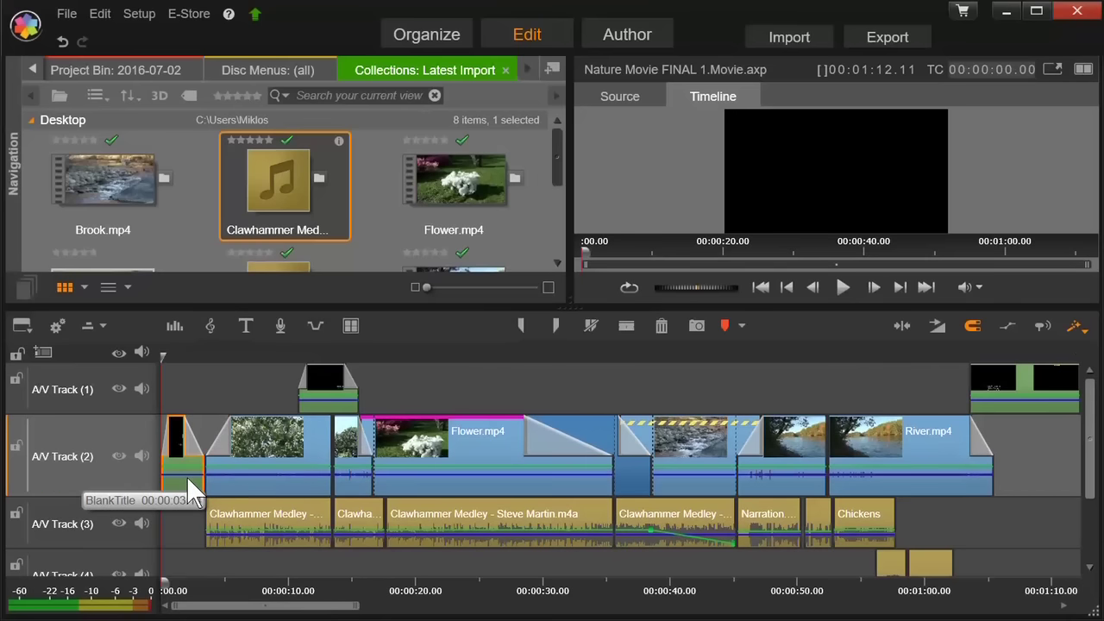
click(66, 18)
click(47, 52)
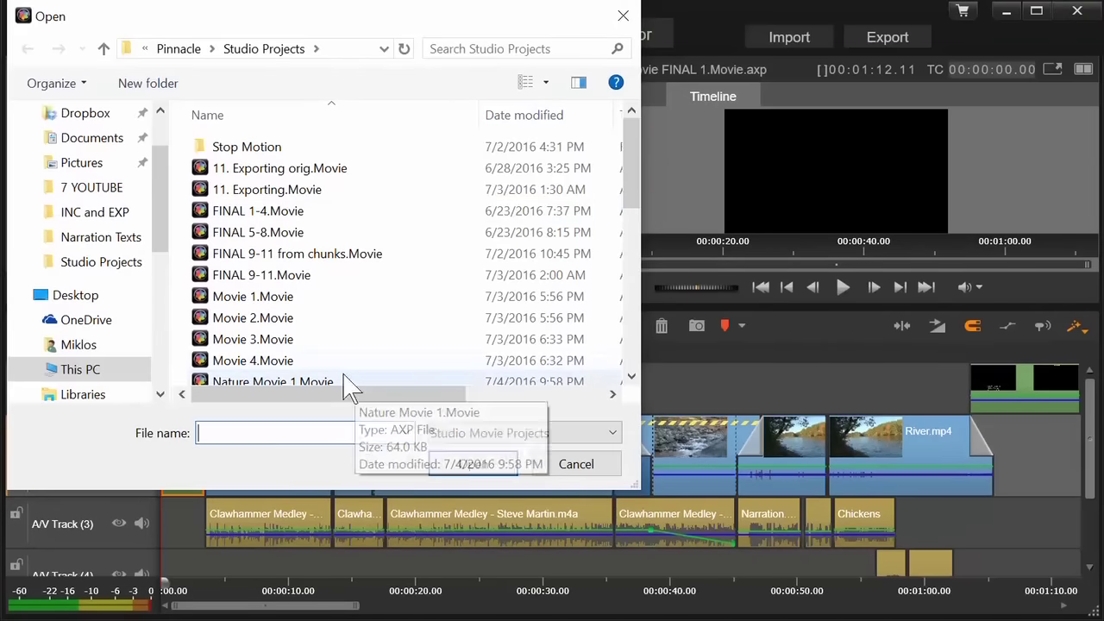
click(325, 385)
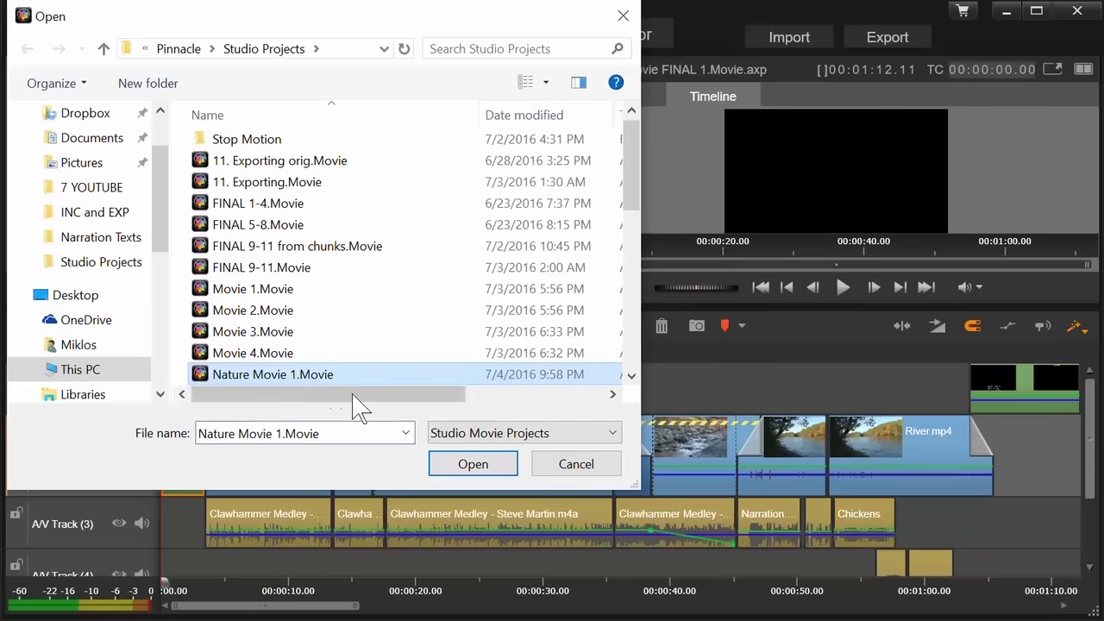
click(474, 470)
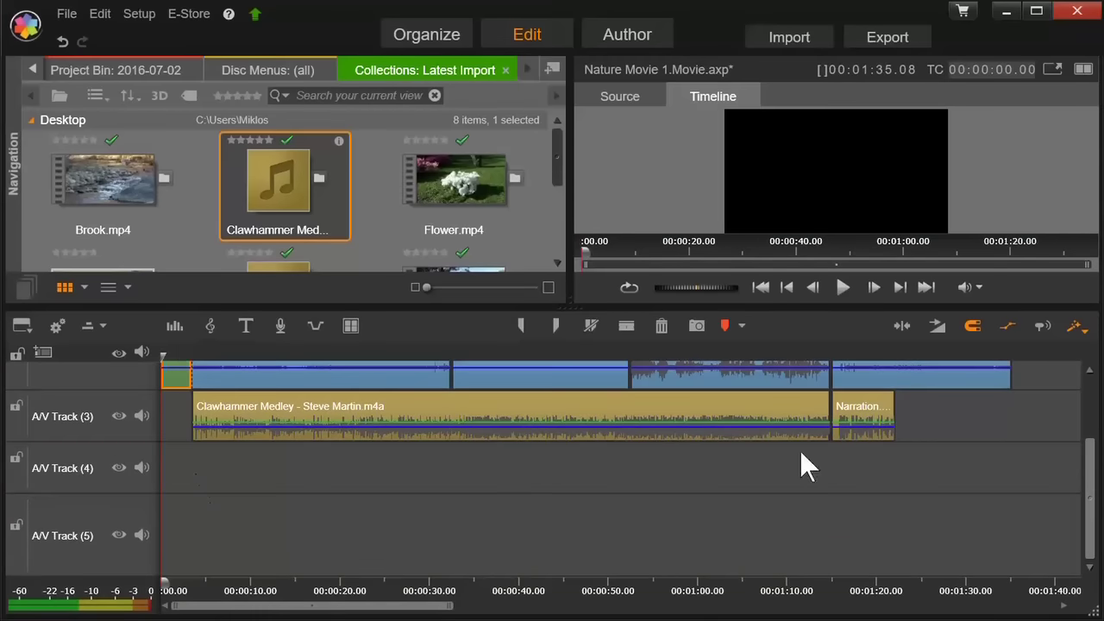
drag(1094, 510, 1094, 448)
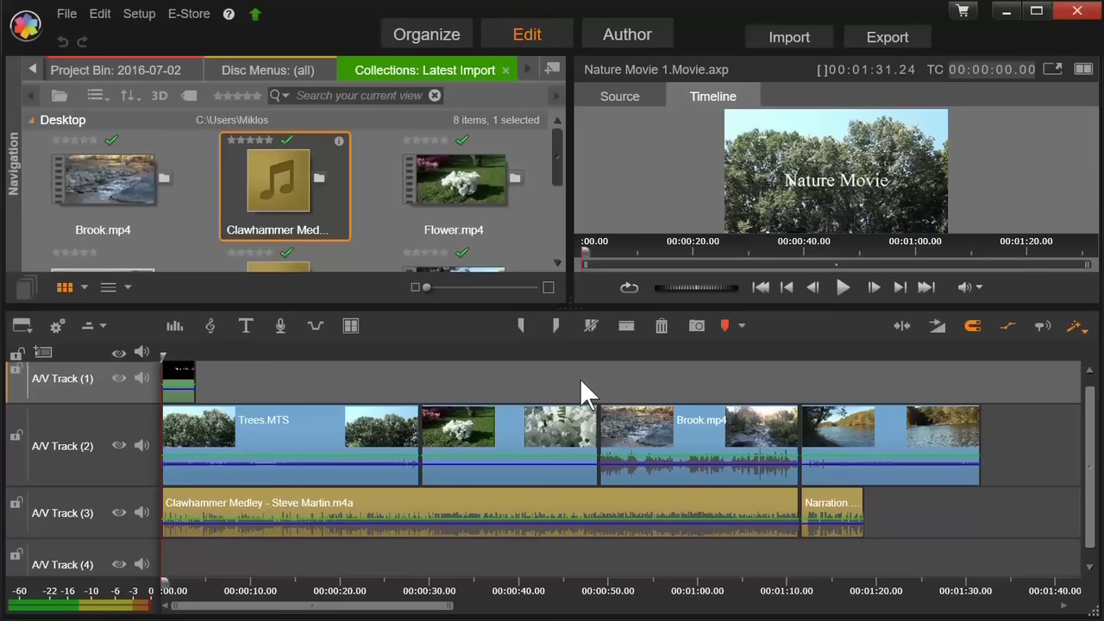
View the Chunk 1 to Chunk 4 video files on the desktop and return to Pinnacle Studio
click(1006, 12)
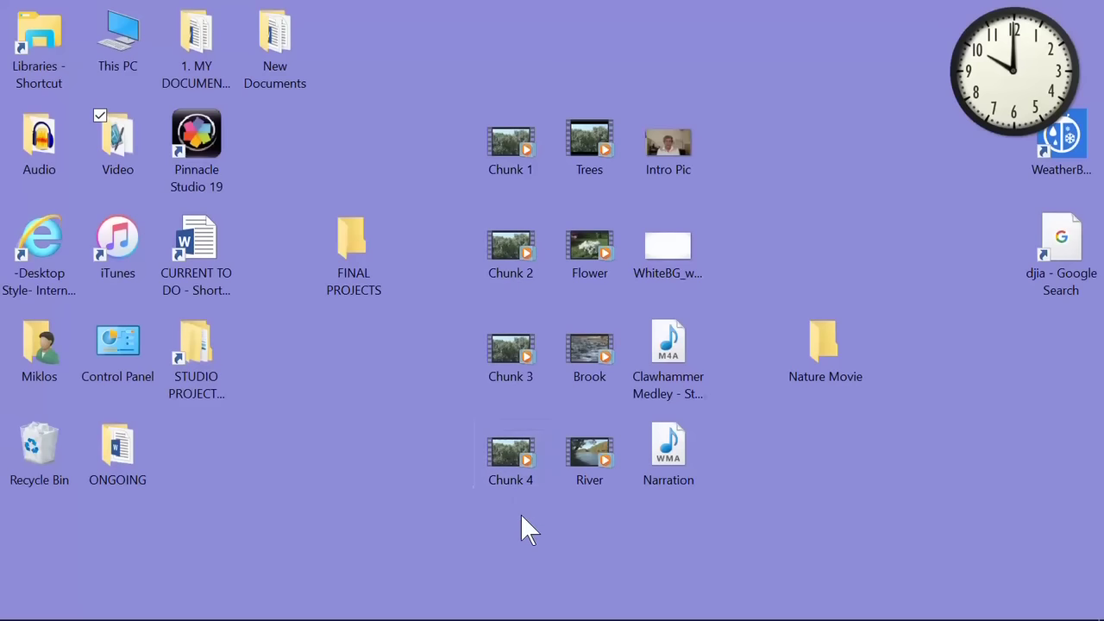
mouse_move(498, 614)
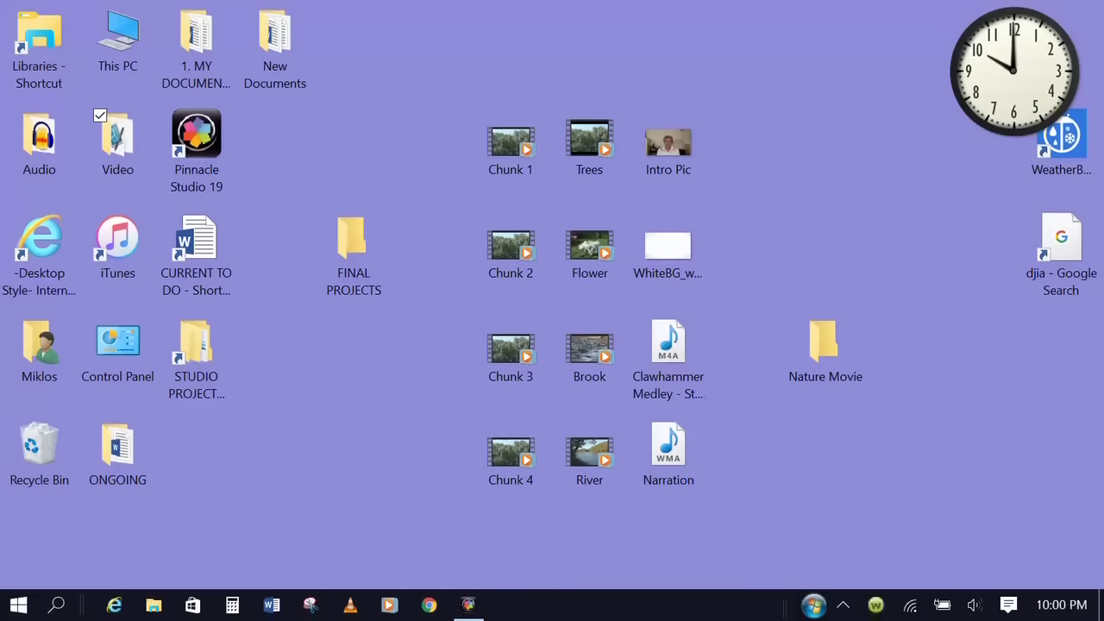
click(468, 606)
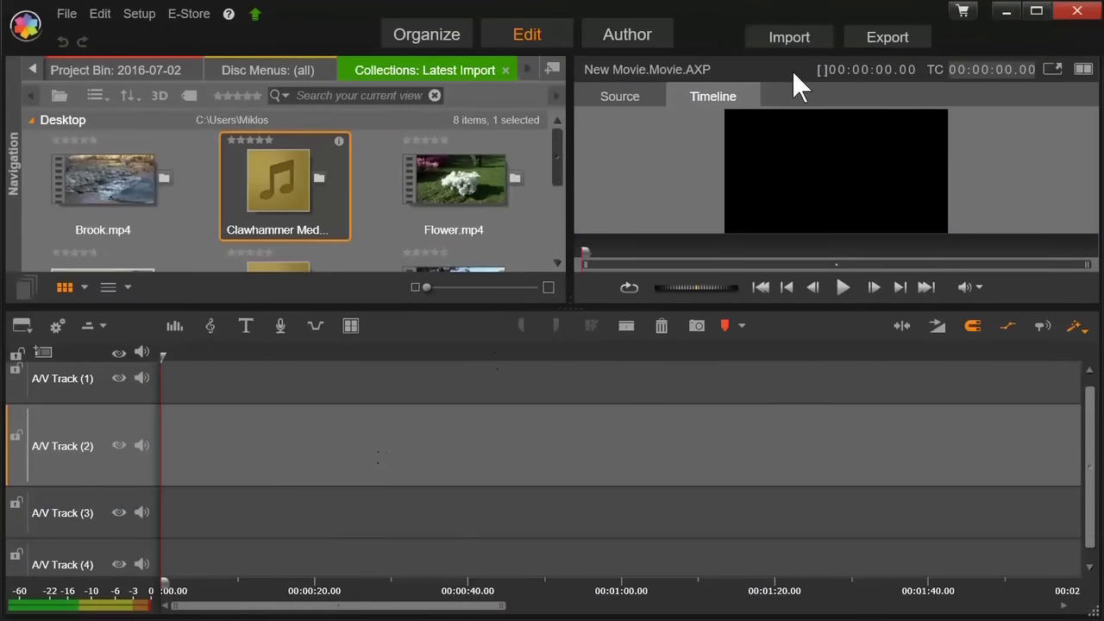
Import only Chunk 1.mp4, Chunk 2.mp4, Chunk 3.mp4 and Chunk 4.mp4 from the Desktop
click(782, 39)
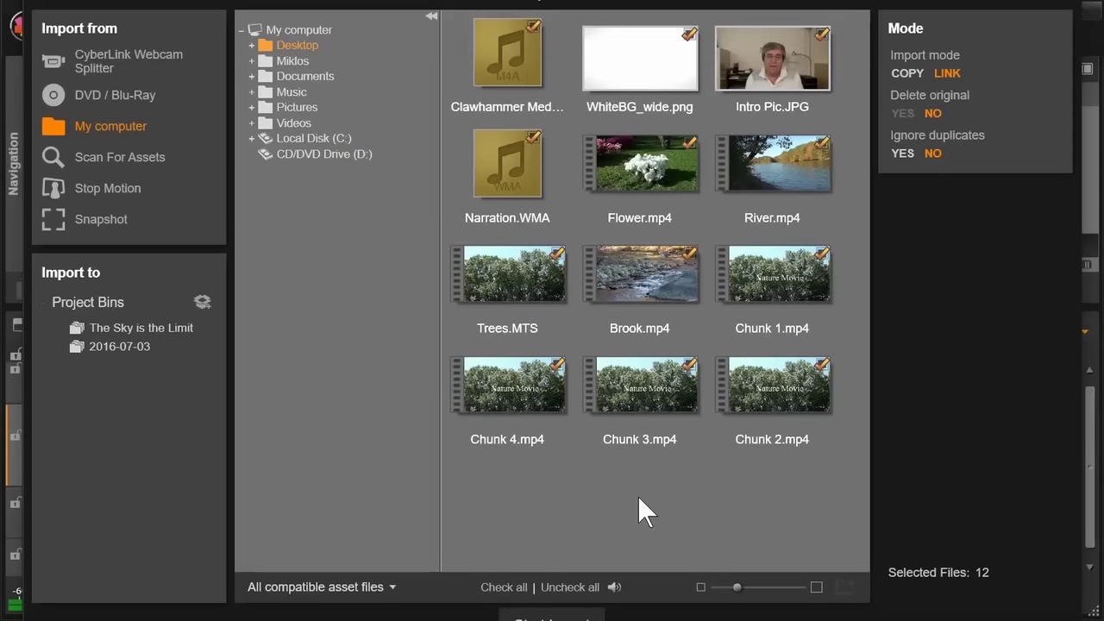
click(591, 593)
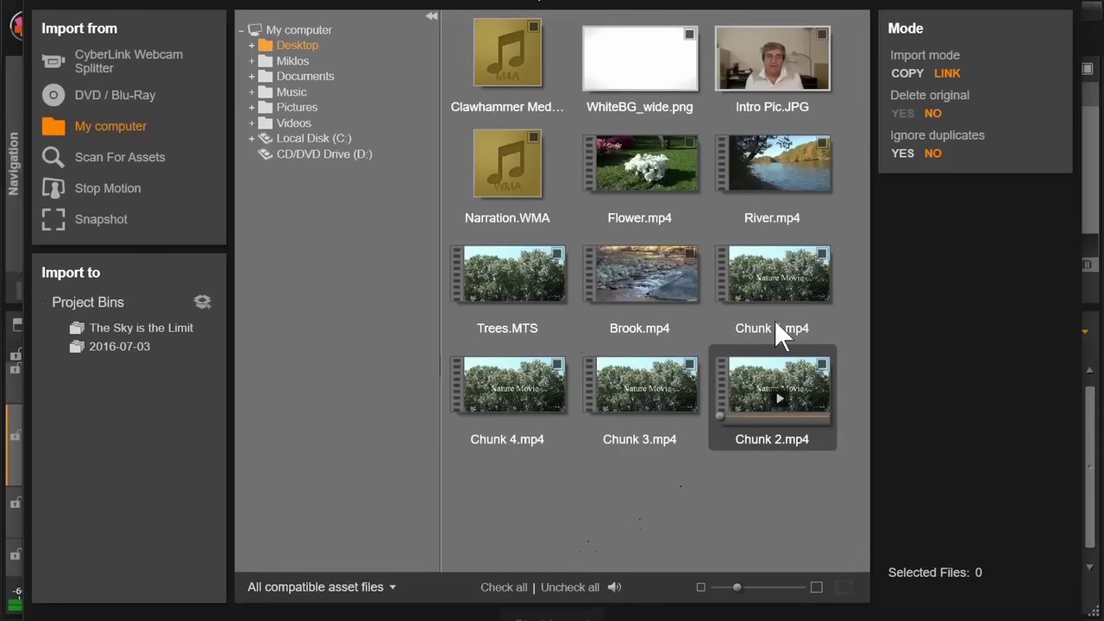
click(821, 254)
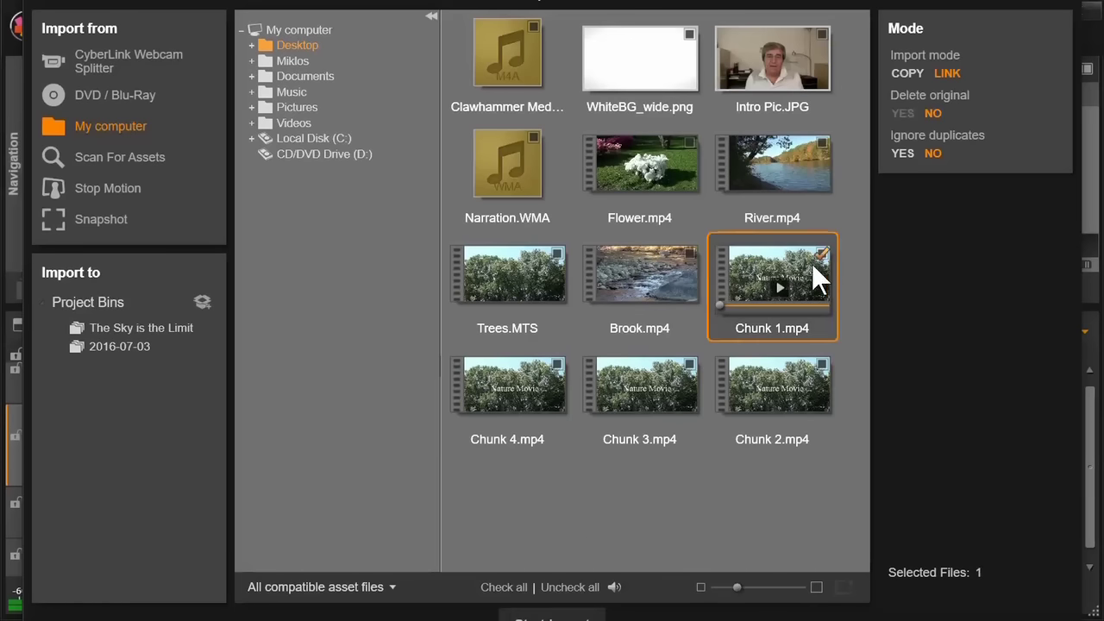
click(557, 365)
click(689, 364)
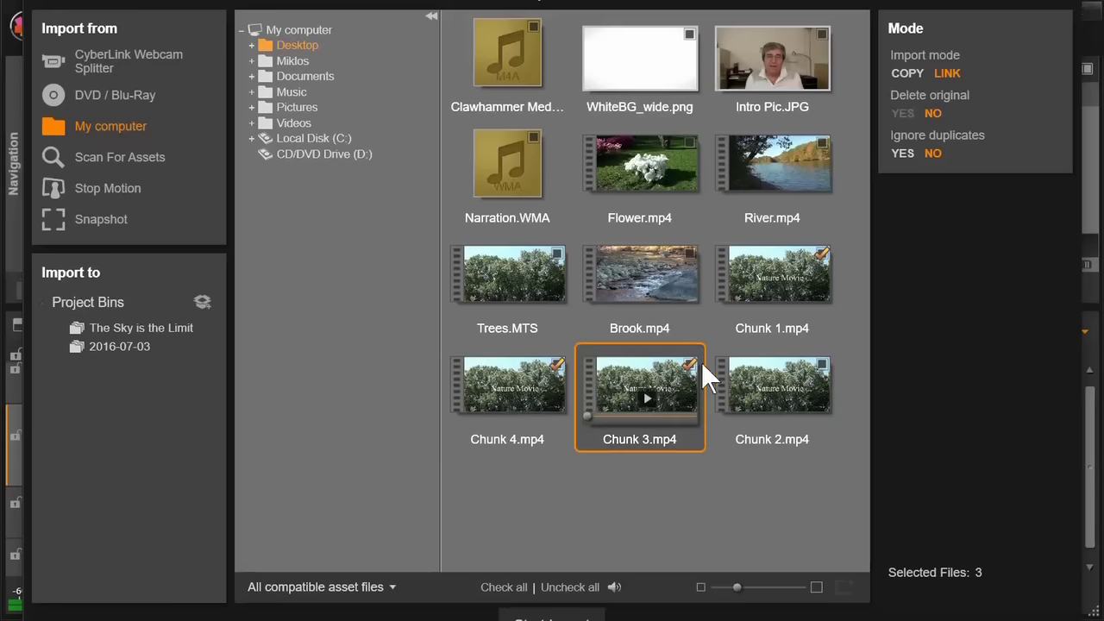
click(822, 364)
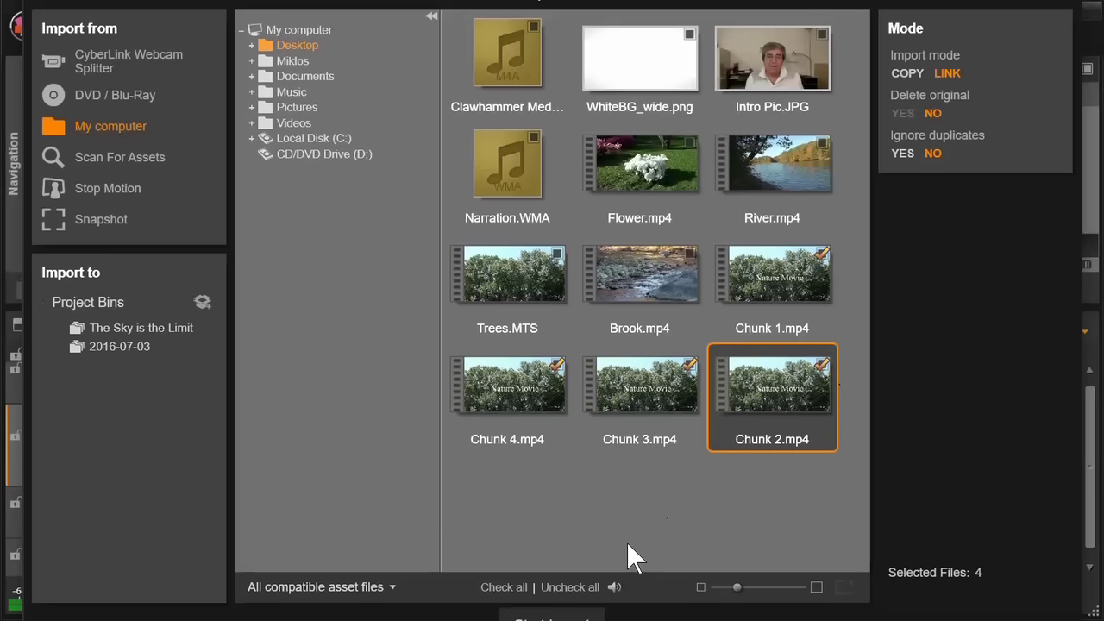
click(566, 611)
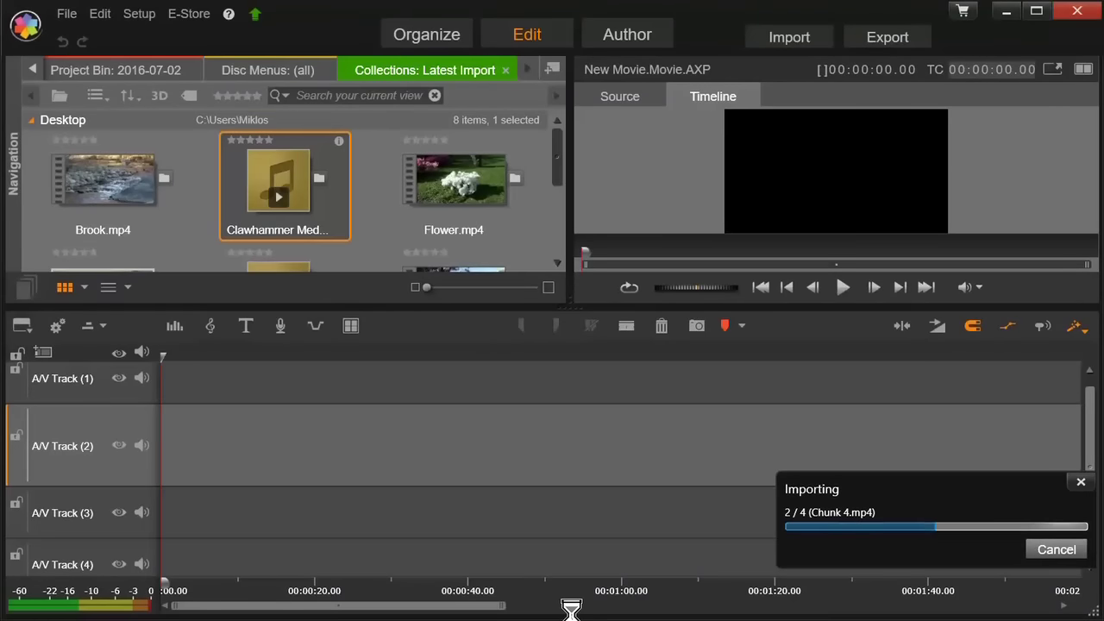
Place Chunk 1.mp4, Chunk 2.mp4, Chunk 3.mp4 and Chunk 4.mp4 end to end on A/V Track (2)
drag(129, 228, 189, 448)
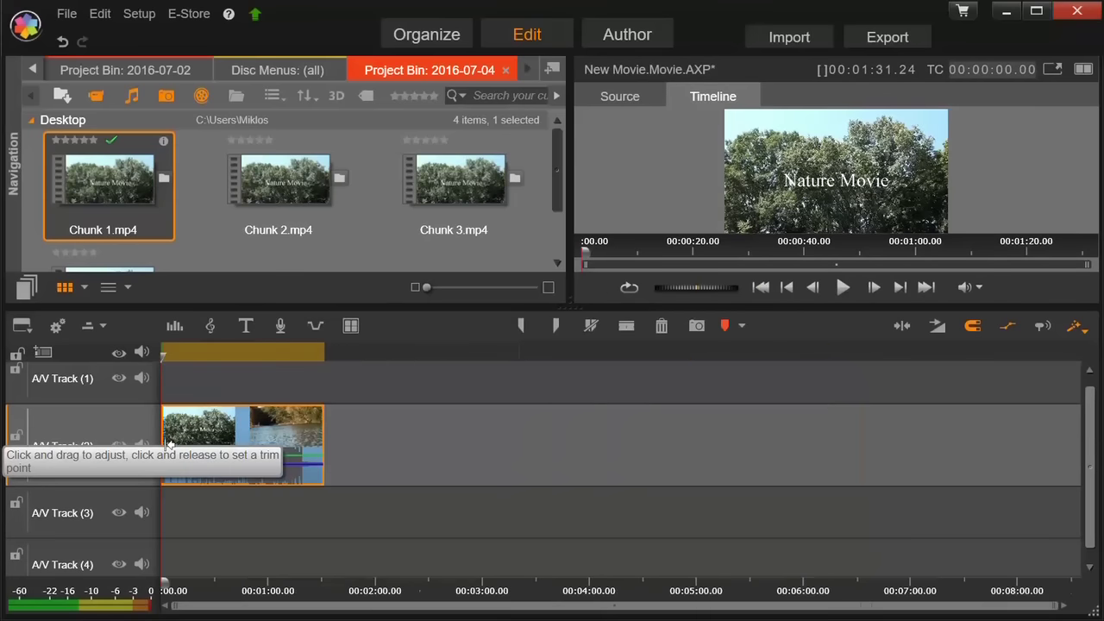
drag(288, 198, 311, 427)
drag(454, 177, 501, 435)
scroll(560, 224, down, 1)
drag(108, 217, 664, 431)
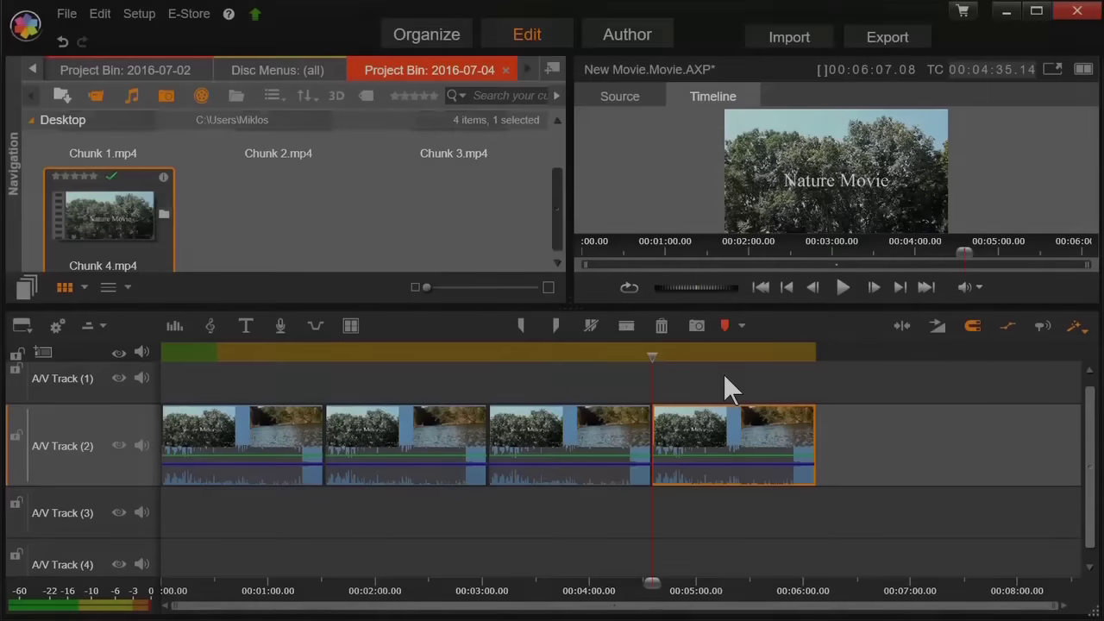
Undo the placement of all four chunk clips on the timeline
key(ctrl+z)
key(ctrl+z)
key(ctrl+z)
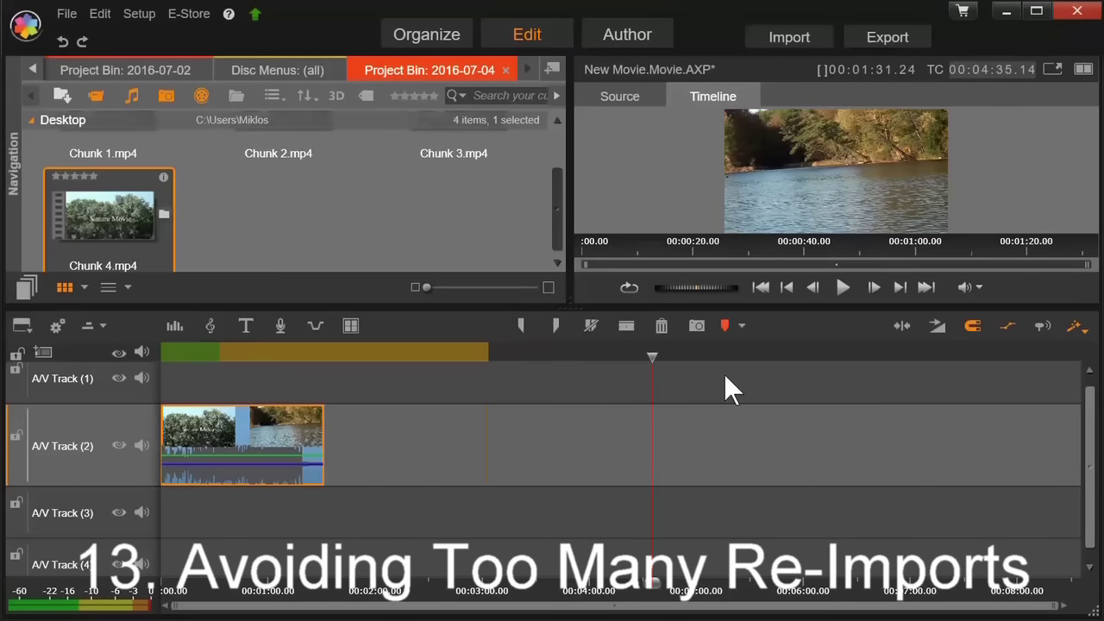
key(ctrl+z)
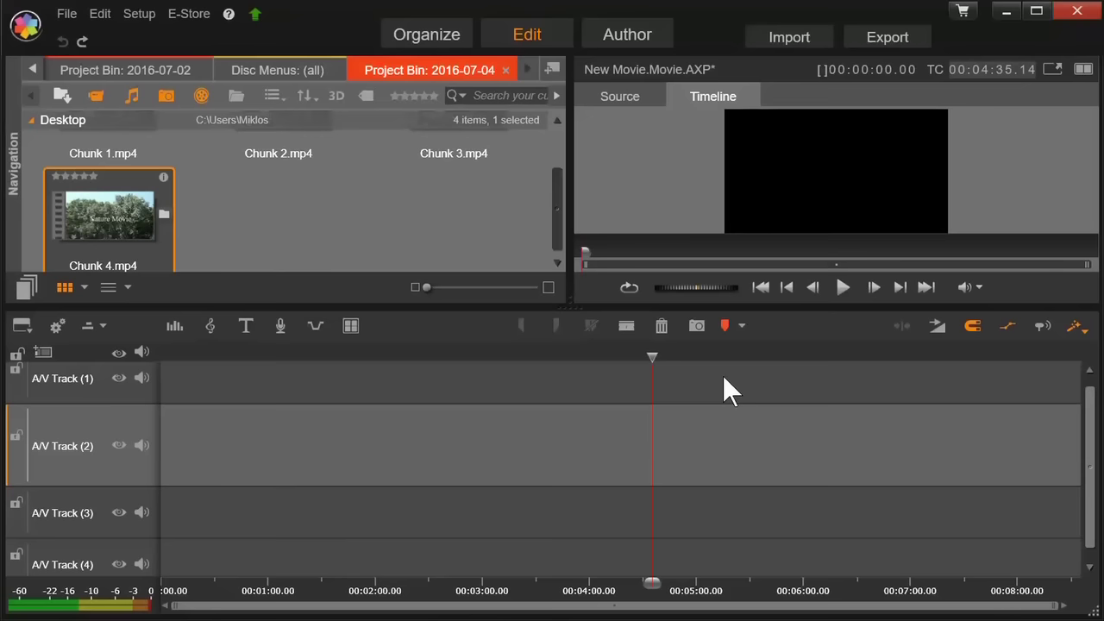
Open the Movie 1.Movie project from Studio Projects
click(66, 16)
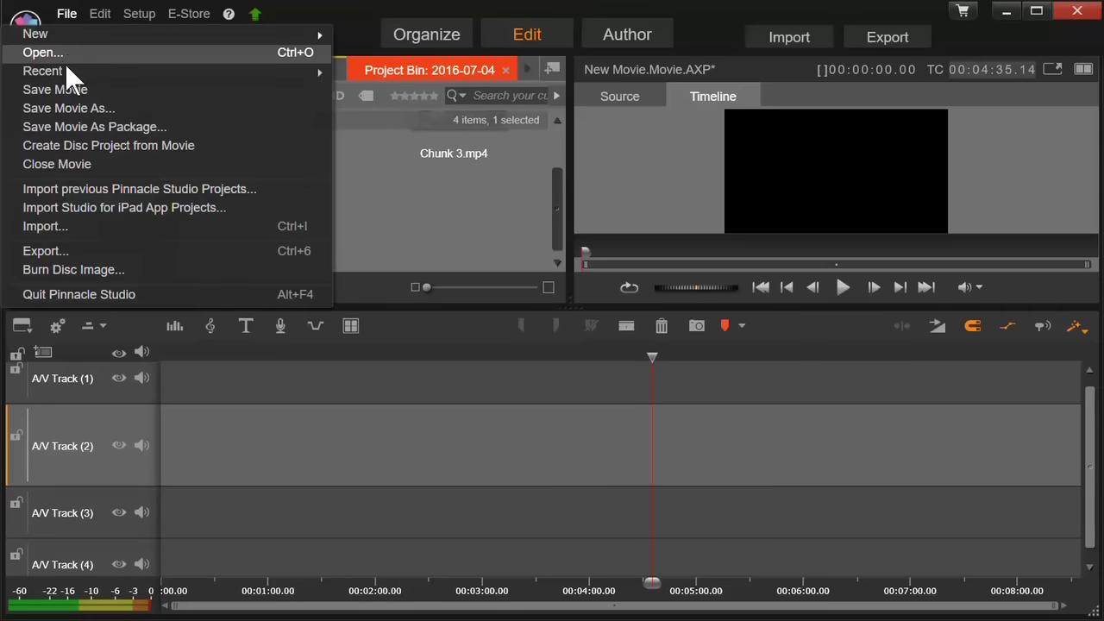
click(50, 53)
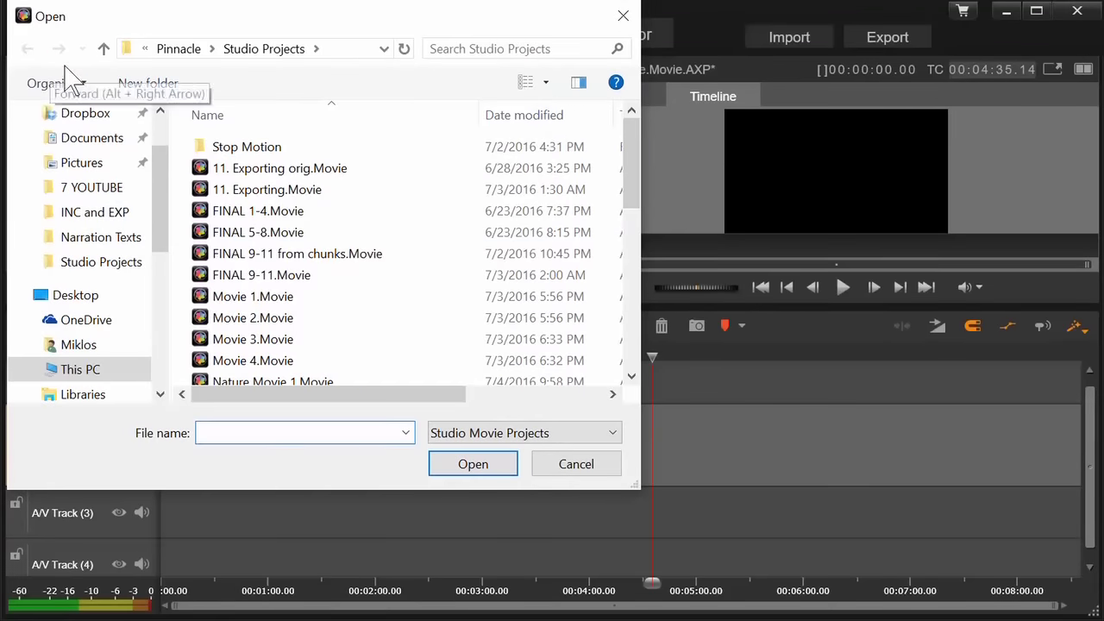
click(238, 299)
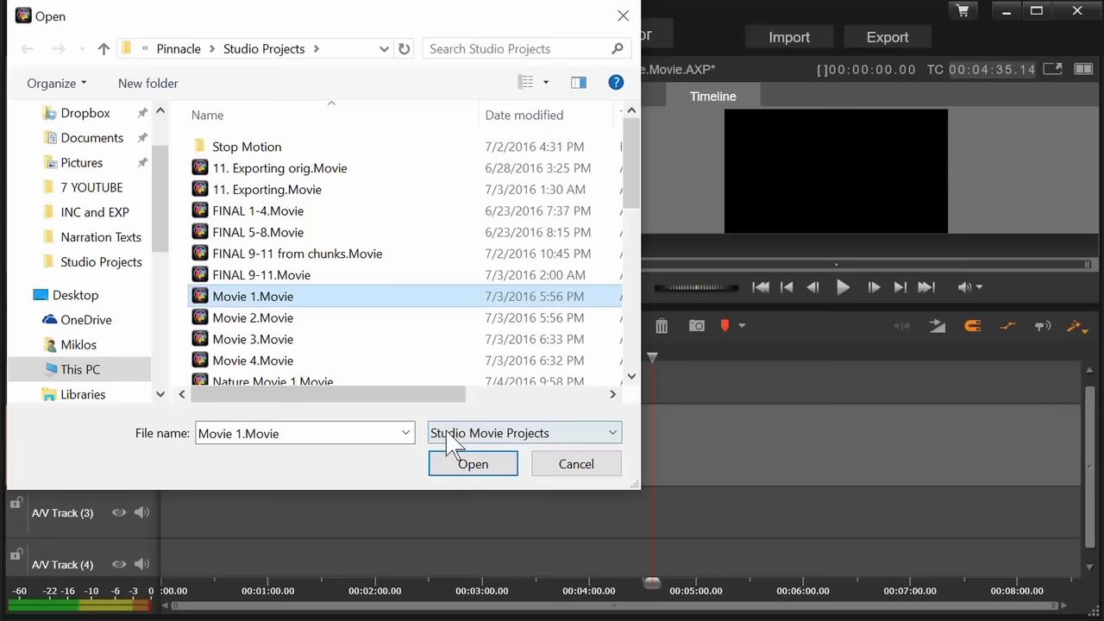
click(462, 468)
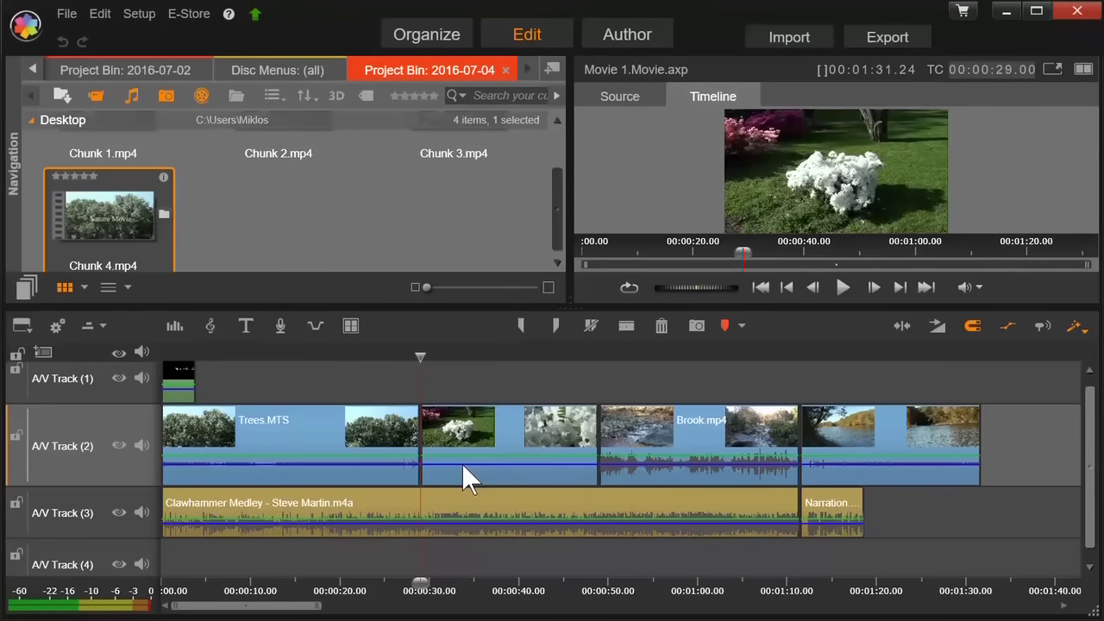
Save a copy of the movie in Studio Projects under the name FINAL MOVIE
click(66, 14)
click(74, 110)
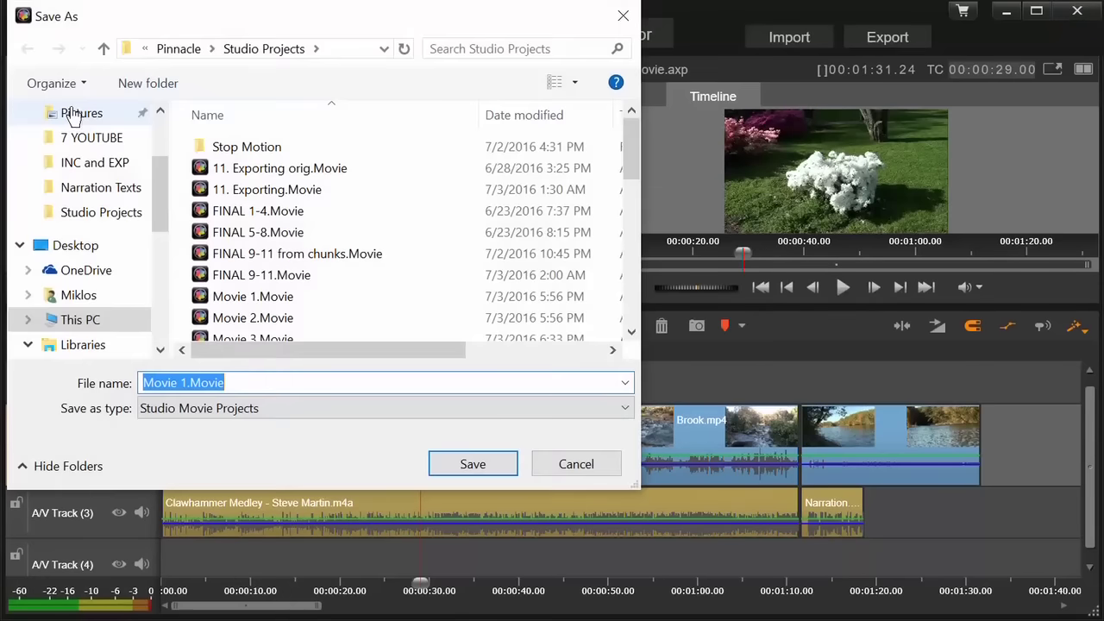
click(252, 383)
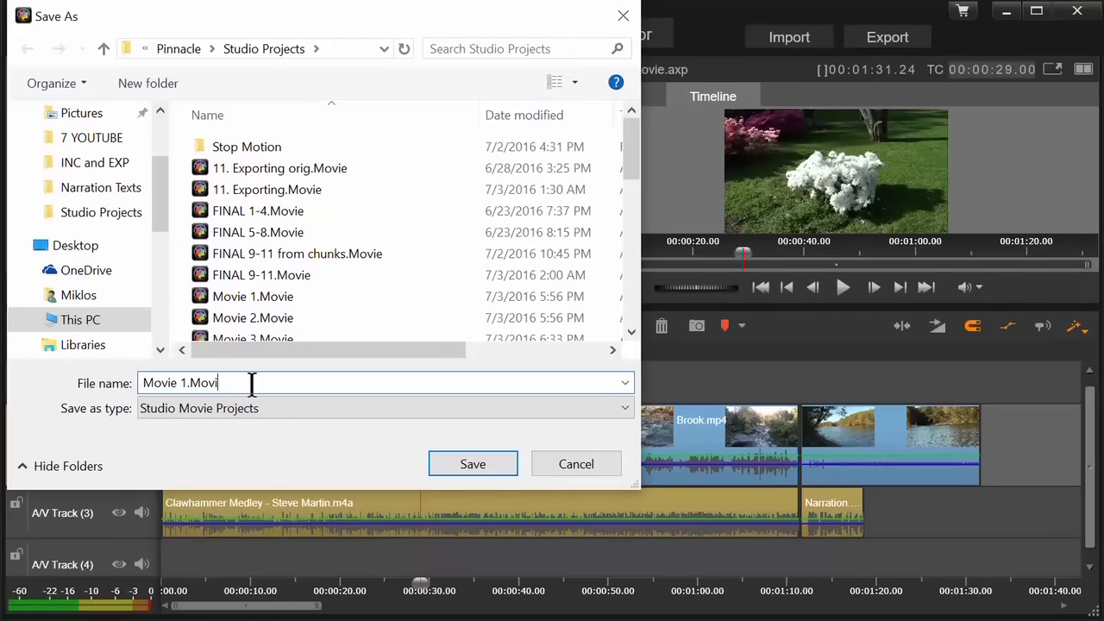
key(BackSpace)
key(BackSpace)
key(BackSpace)
key(BackSpace)
key(BackSpace)
key(BackSpace)
key(BackSpace)
key(BackSpace)
key(BackSpace)
key(BackSpace)
key(BackSpace)
key(BackSpace)
text(FINAL MOVIE)
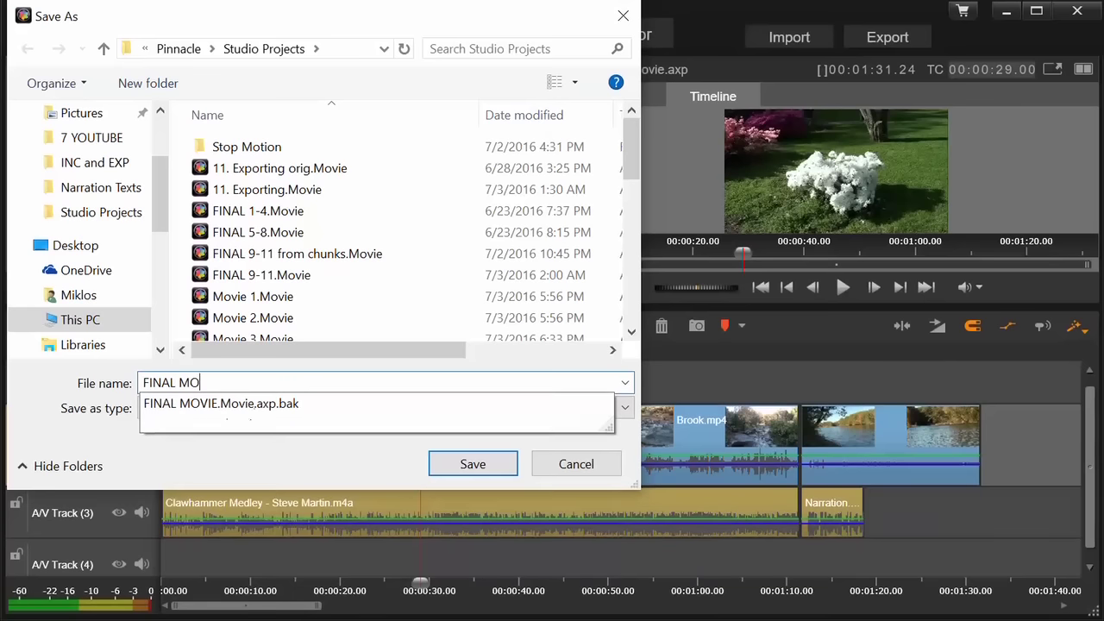
click(446, 466)
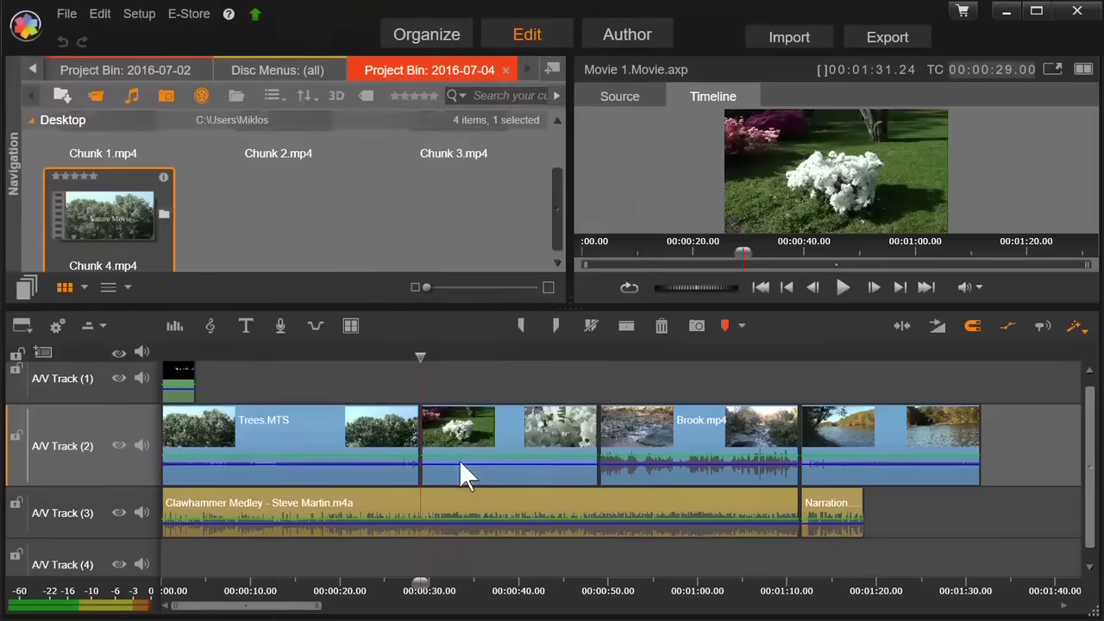
Open Movie 2.Movie and paste its clips at the end of the FINAL MOVIE timeline
click(66, 14)
click(50, 53)
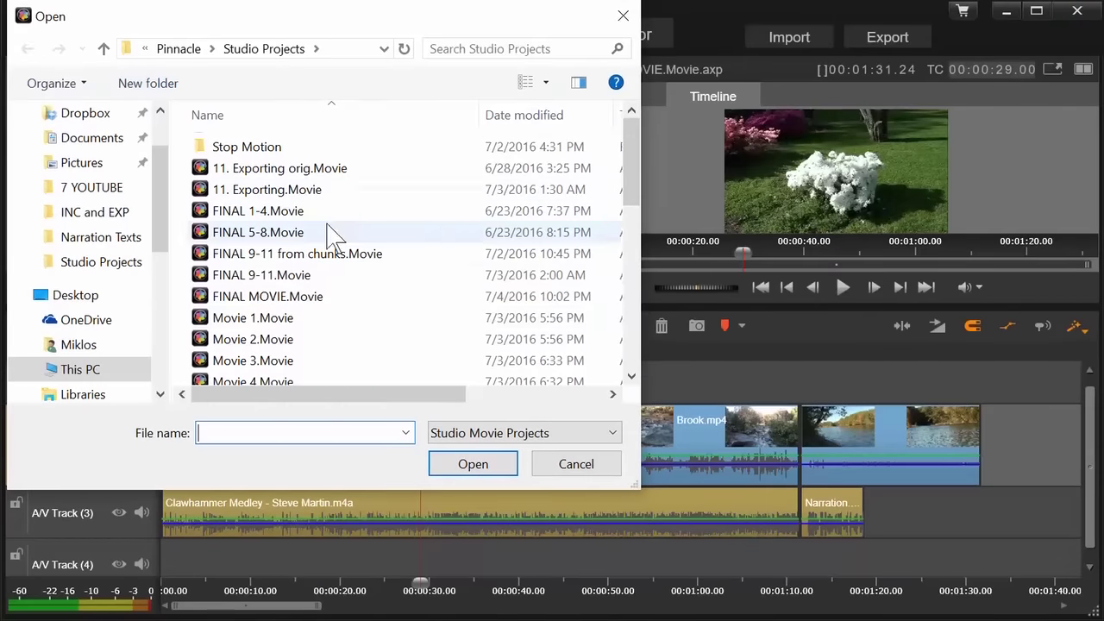
click(250, 341)
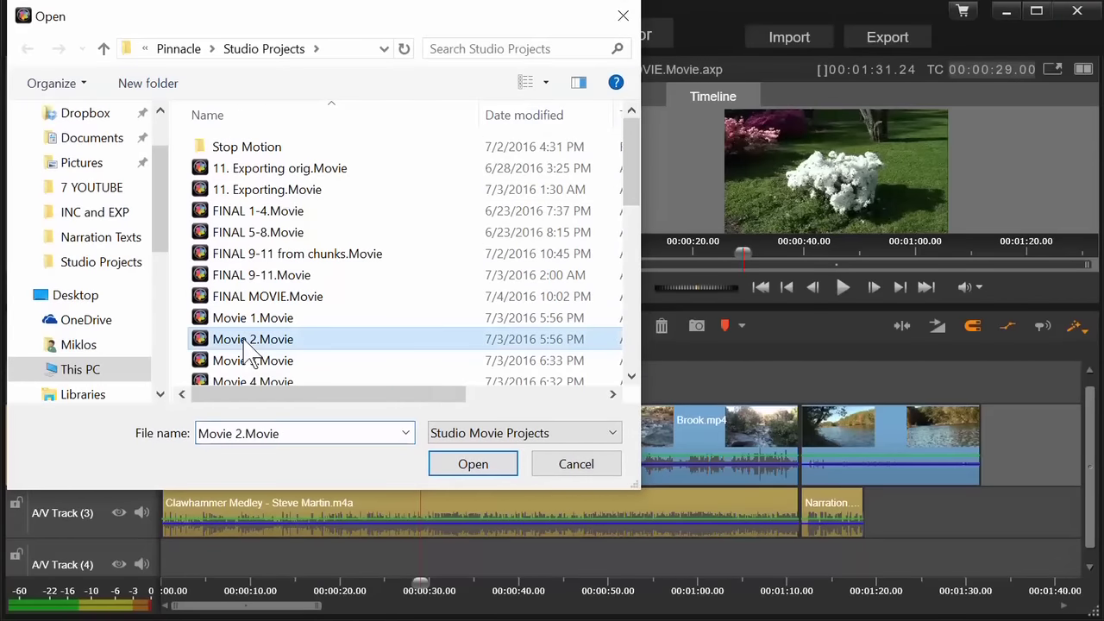
click(474, 466)
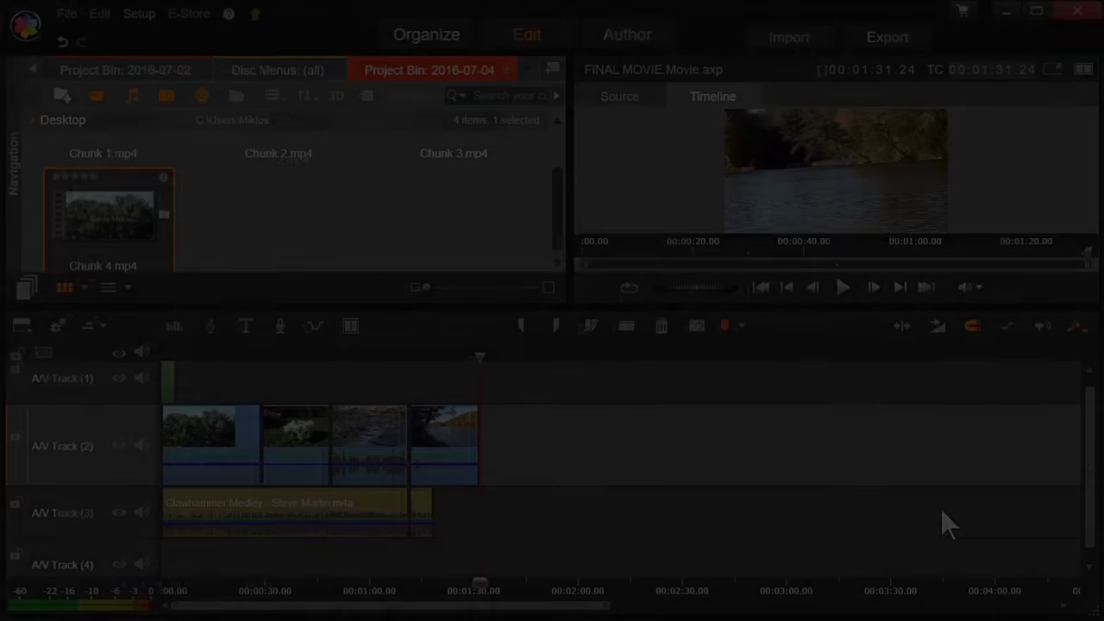
key(ctrl+v)
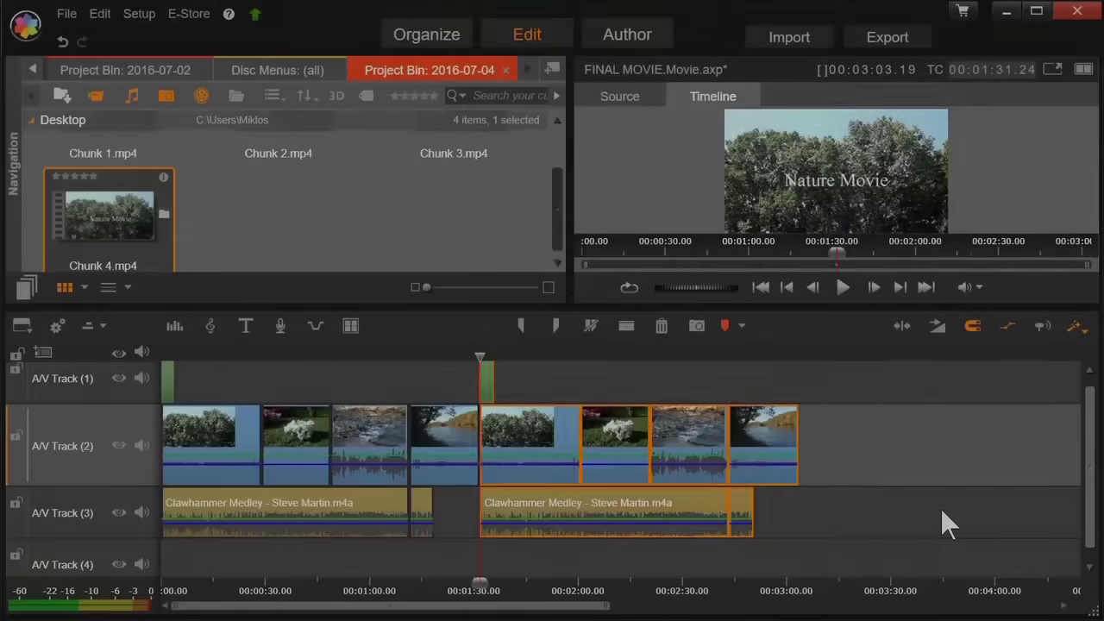
Save the extended movie as FINAL MOVIE.Movie, replacing the existing file
click(66, 14)
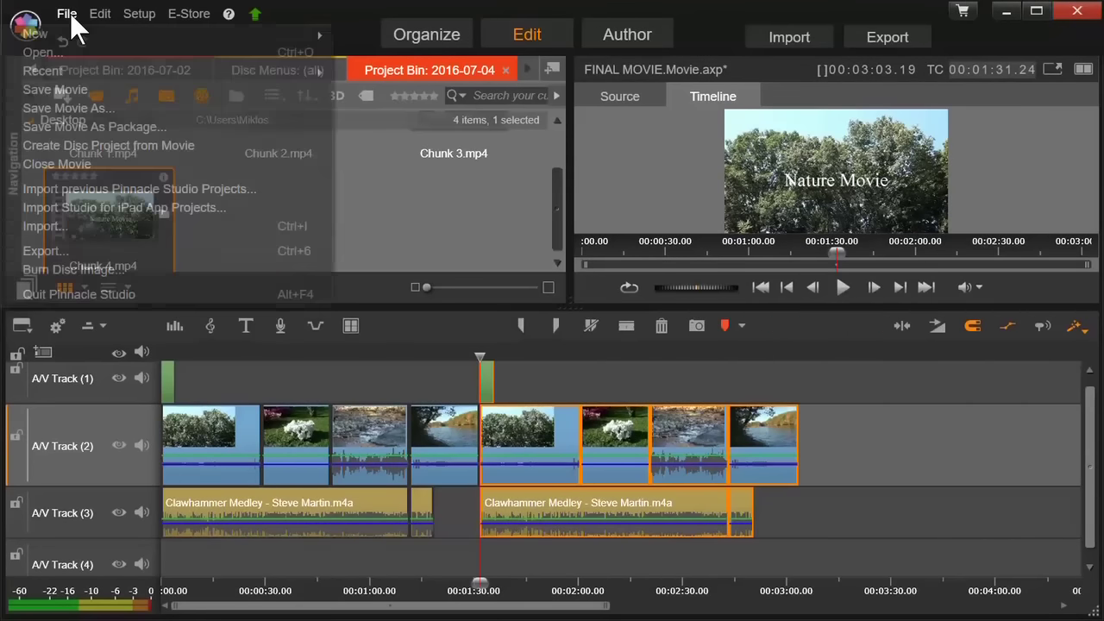
click(77, 110)
click(475, 469)
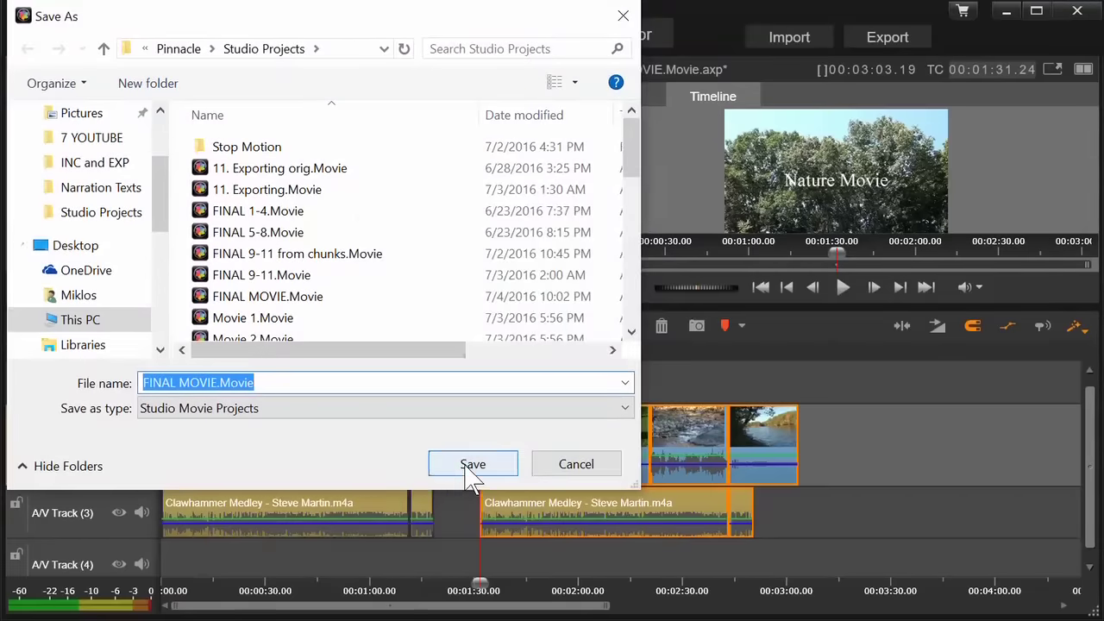
click(608, 328)
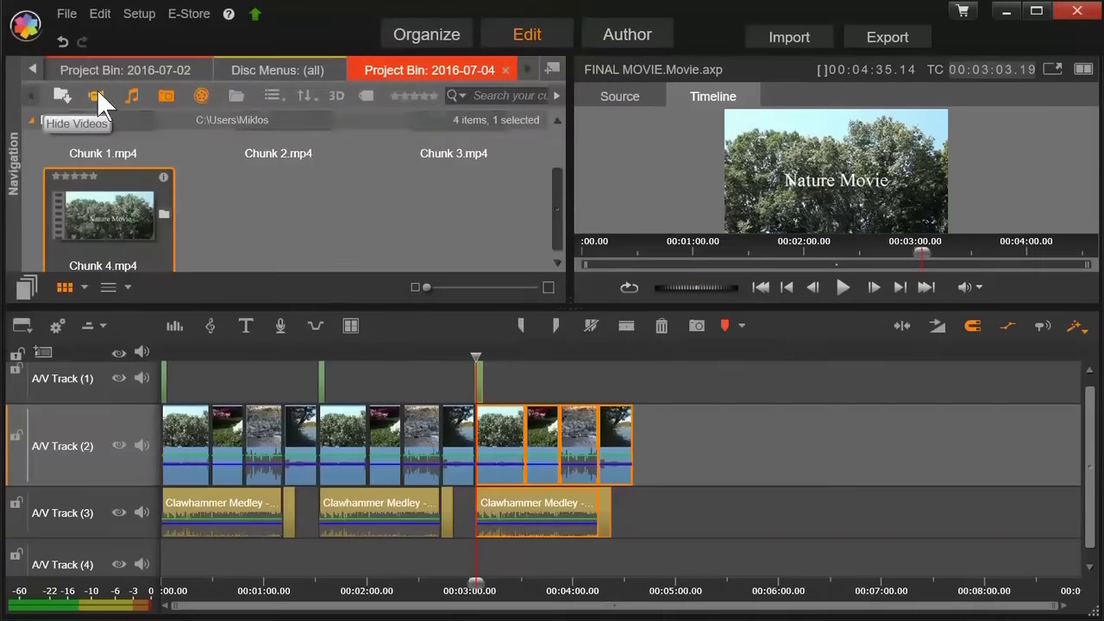
Open Movie 4.Movie and add its clips at the end of the FINAL MOVIE timeline
click(68, 13)
click(50, 53)
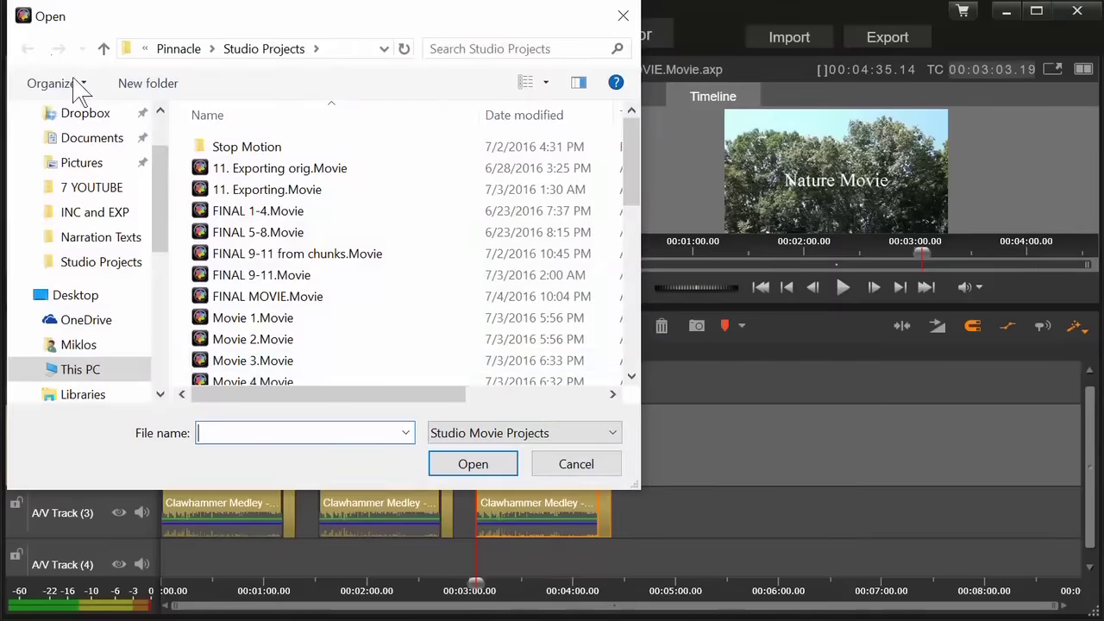
click(254, 382)
click(473, 466)
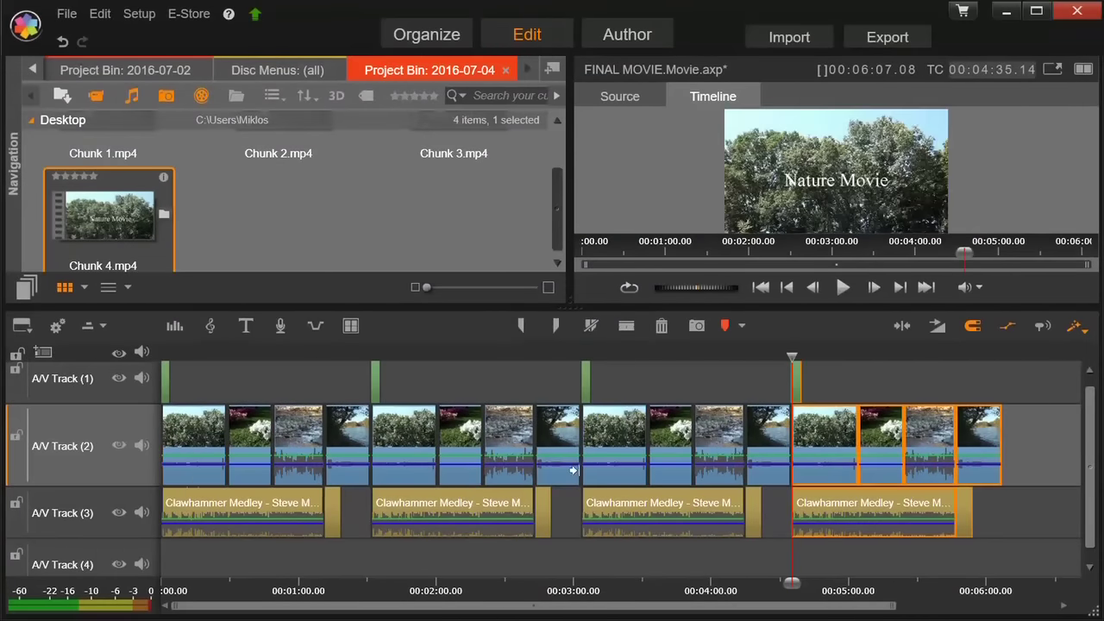
click(1022, 522)
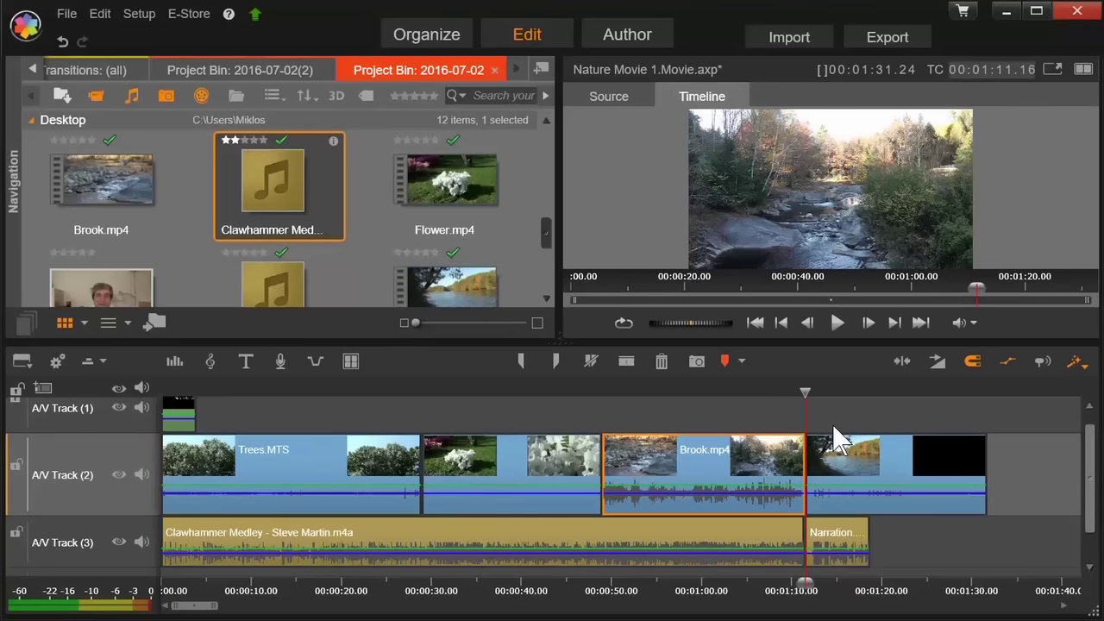
Trim the end of Brook.mp4 back to 00:01:11.16 and close the gap before River.mp4 on A/V Track (2)
scroll(833, 440, up, 3)
scroll(833, 440, up, 3)
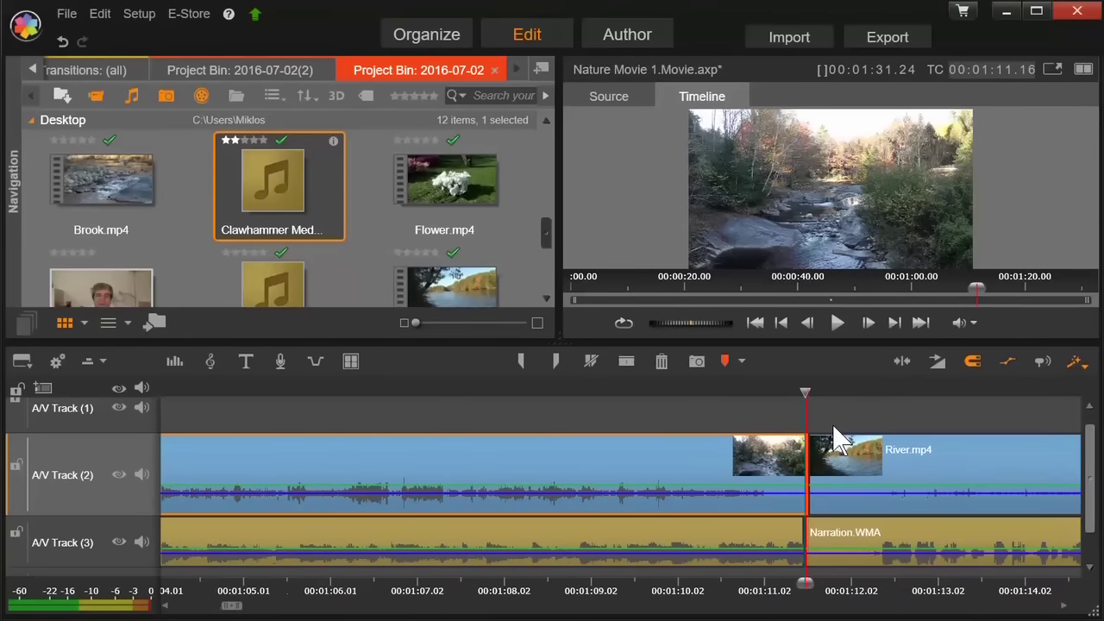
scroll(833, 440, up, 4)
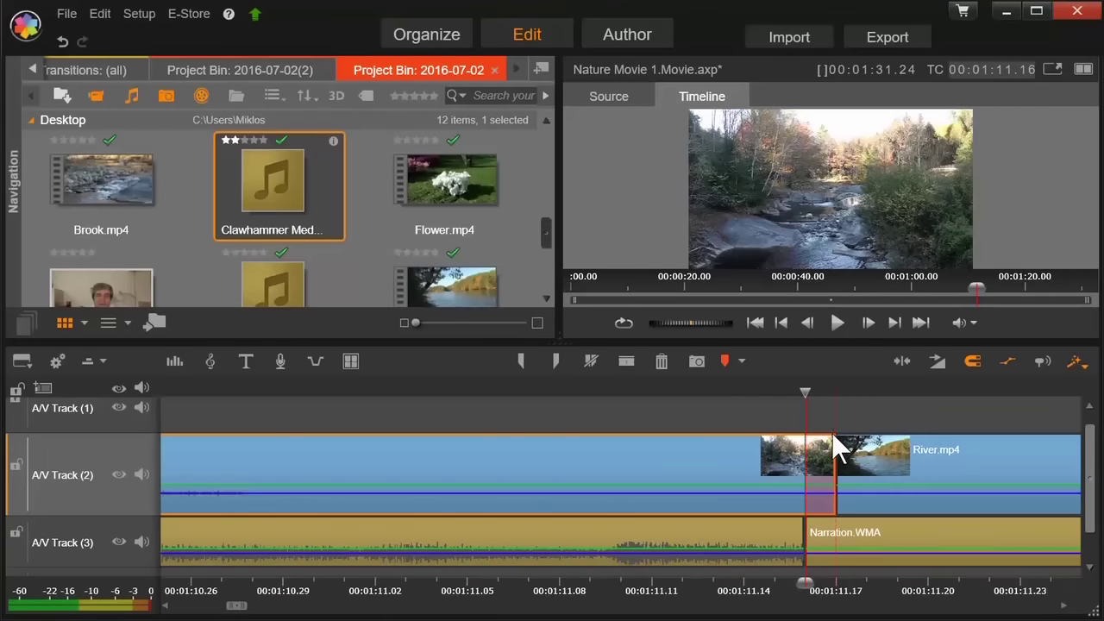
click(821, 504)
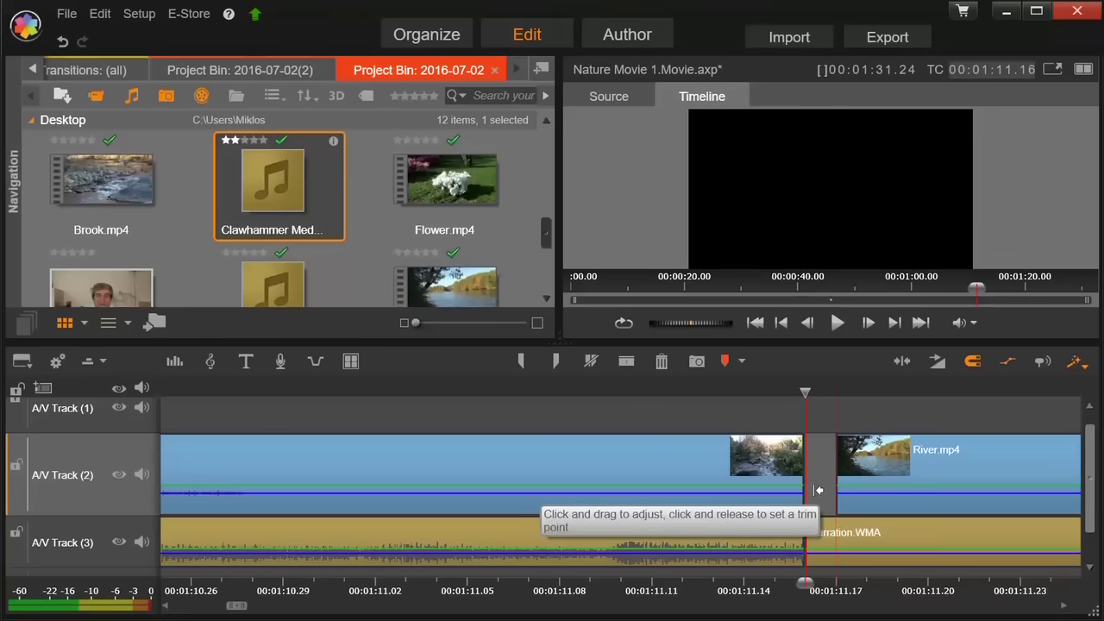
right_click(814, 454)
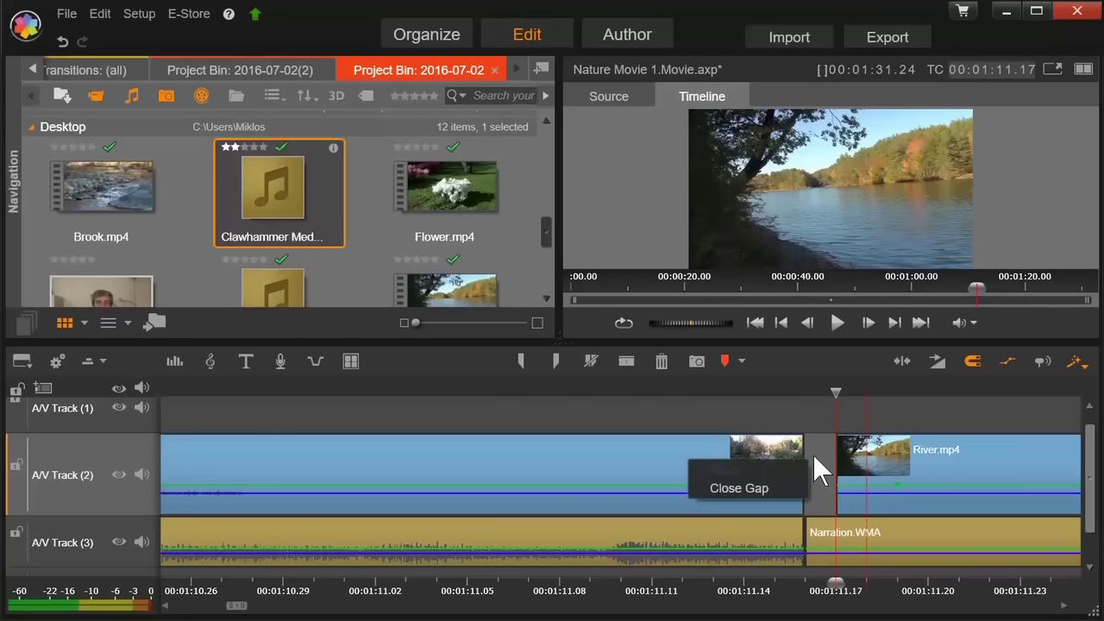
click(765, 485)
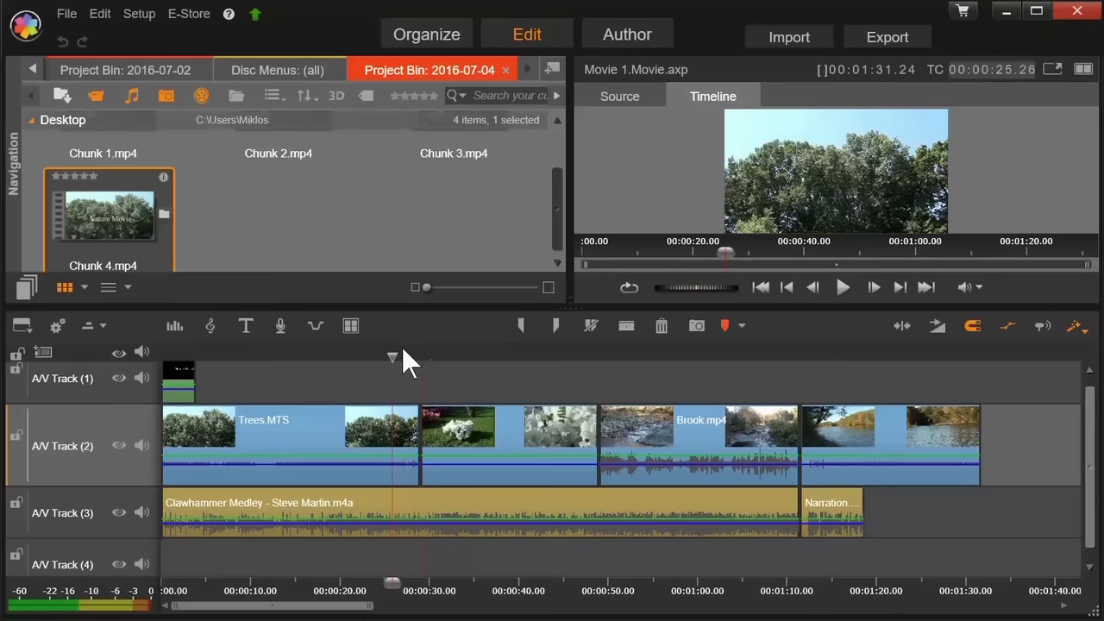
Mark in at the start of the flower clip, 00:00:29.00, and mark out at the end of Brook.mp4, 00:01:11.16
key(Down)
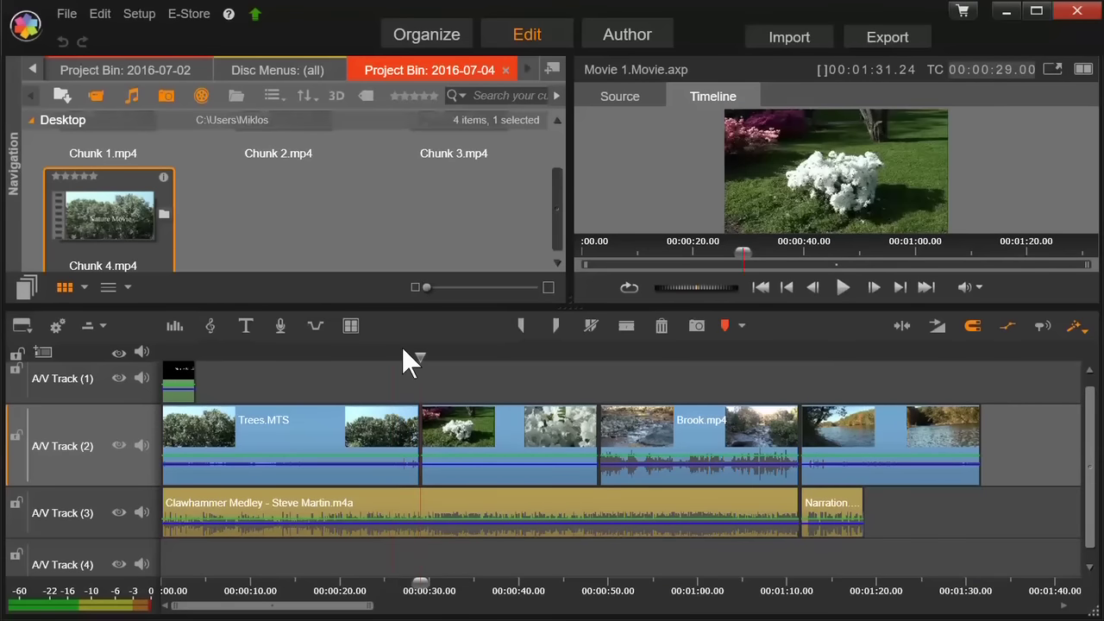
click(520, 328)
key(Down)
key(Down)
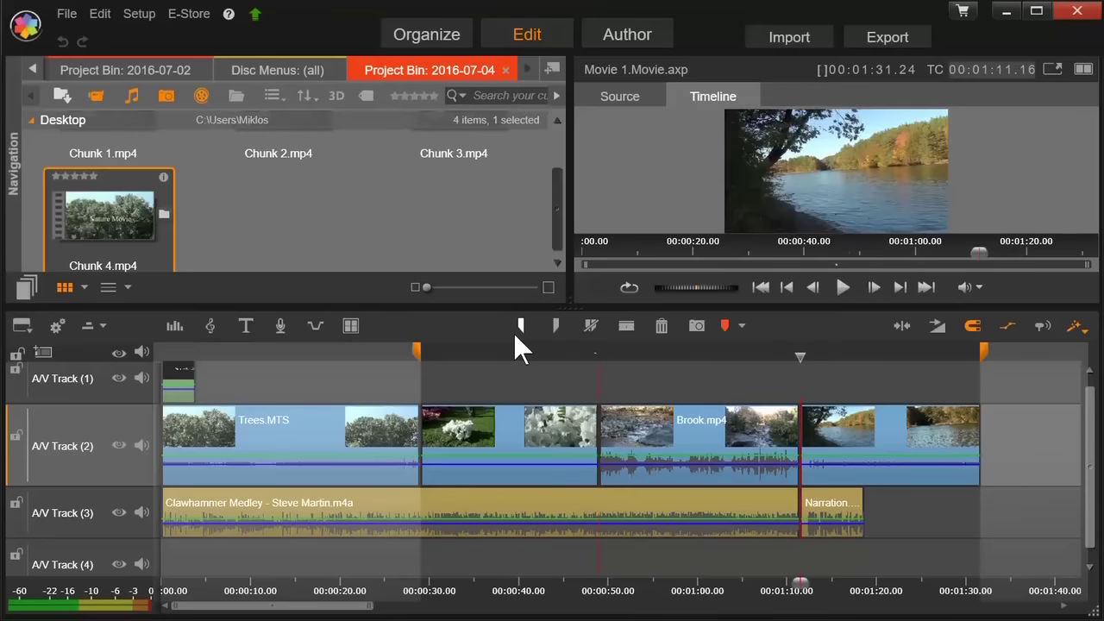
click(556, 326)
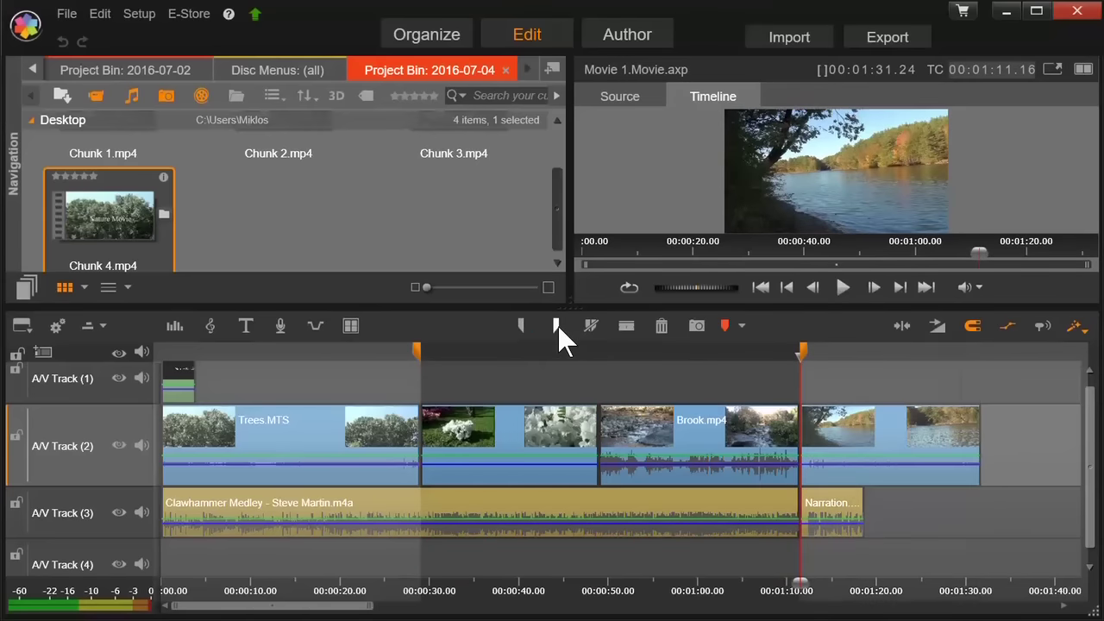
Export the marked section to the Desktop as an MPEG-4 HD 1080p file named Segment and clear the in and out marks
click(886, 38)
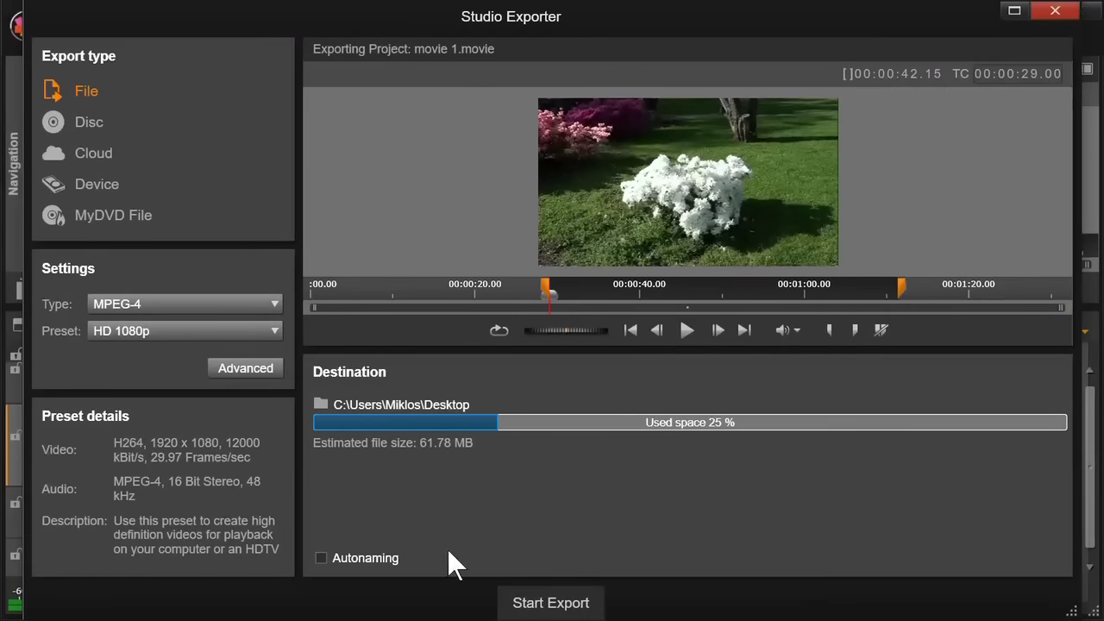
click(548, 603)
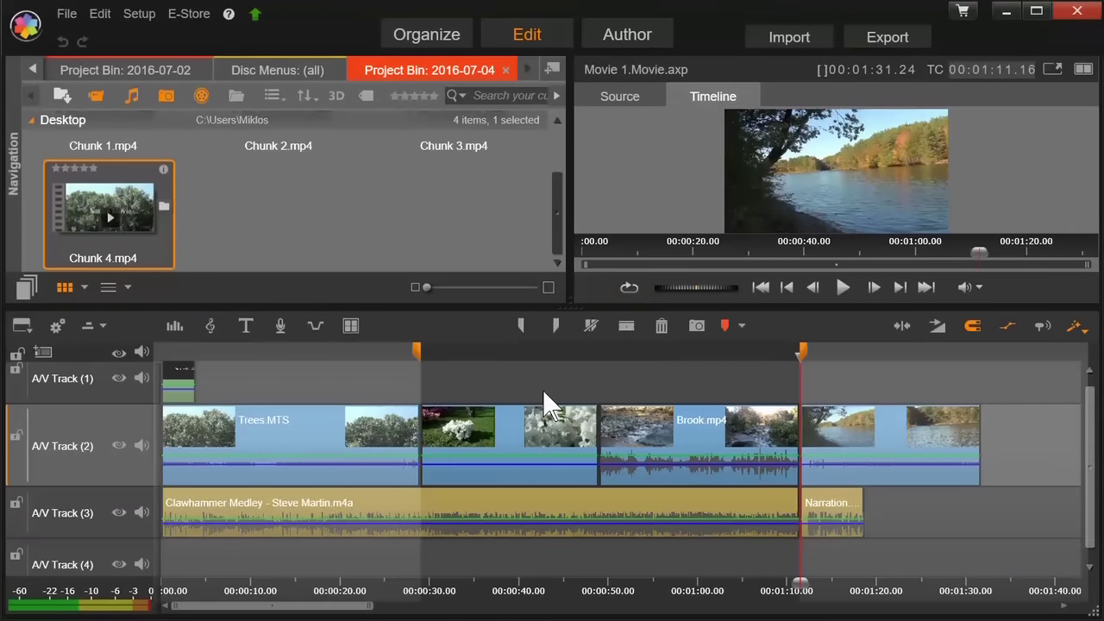
click(592, 326)
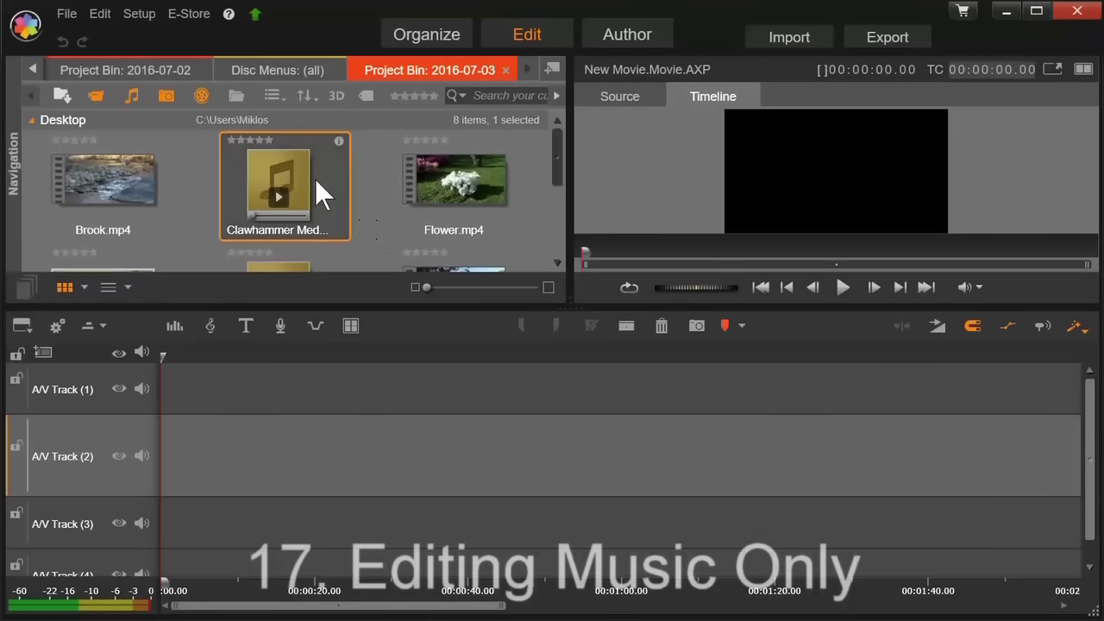
Place Clawhammer Medley at the start of A/V Track (1) and cut out its section from 00:00:30.29 to 00:01:32.20
drag(304, 167, 222, 396)
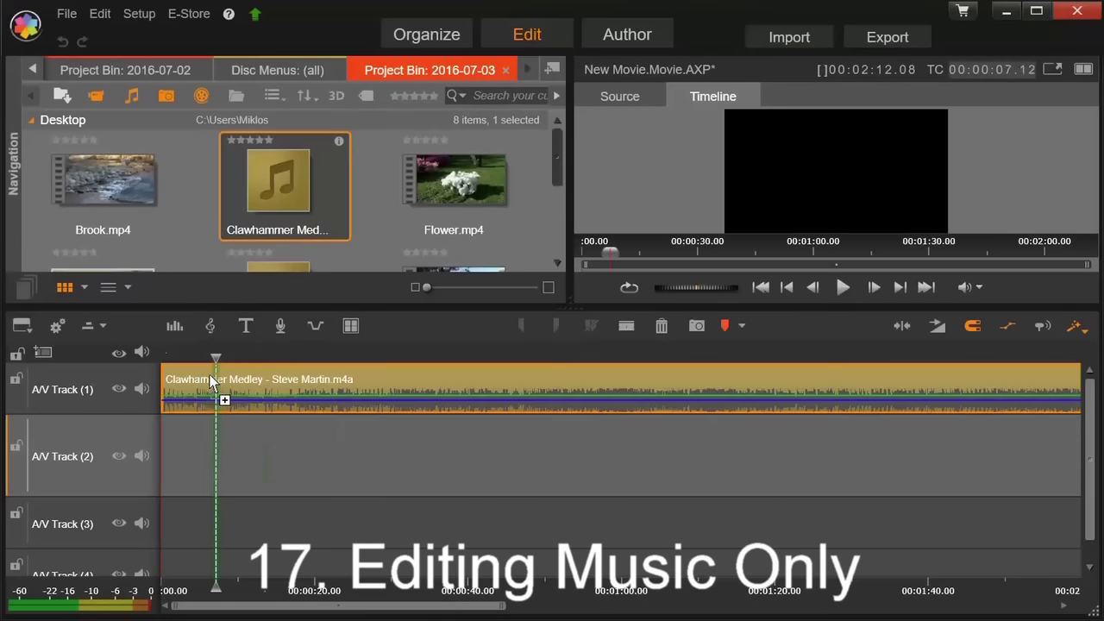
key(KP_Subtract)
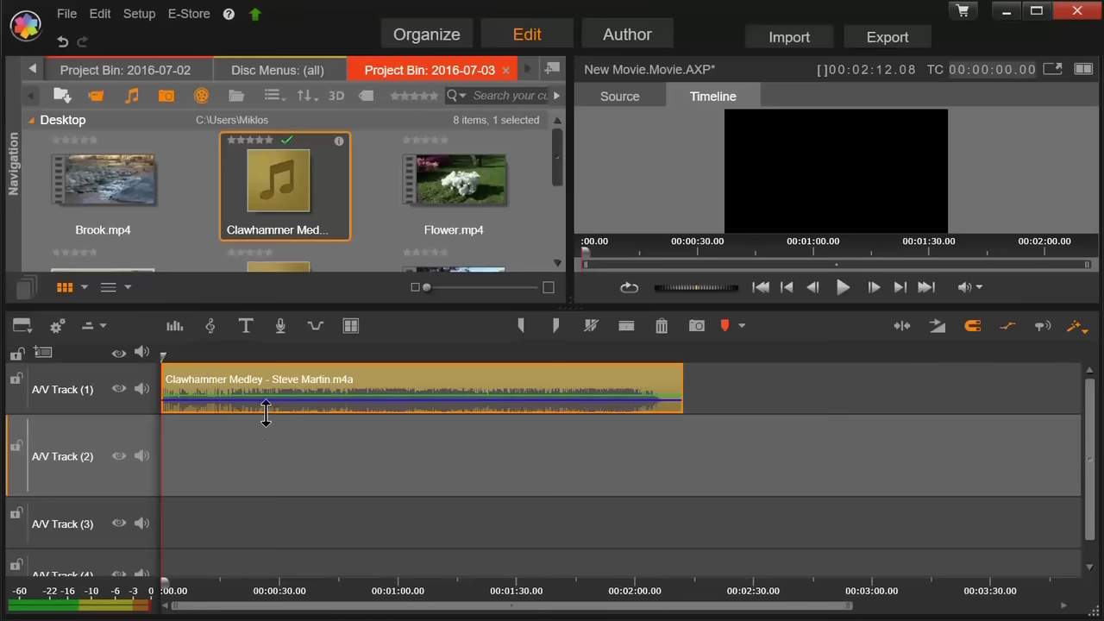
click(284, 351)
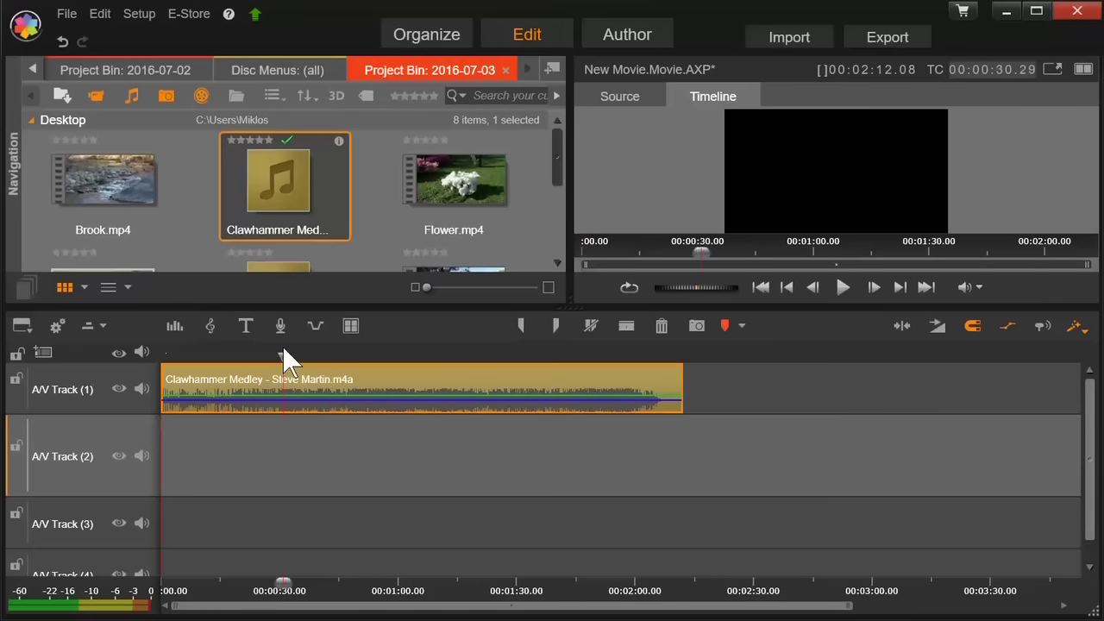
click(624, 327)
click(526, 350)
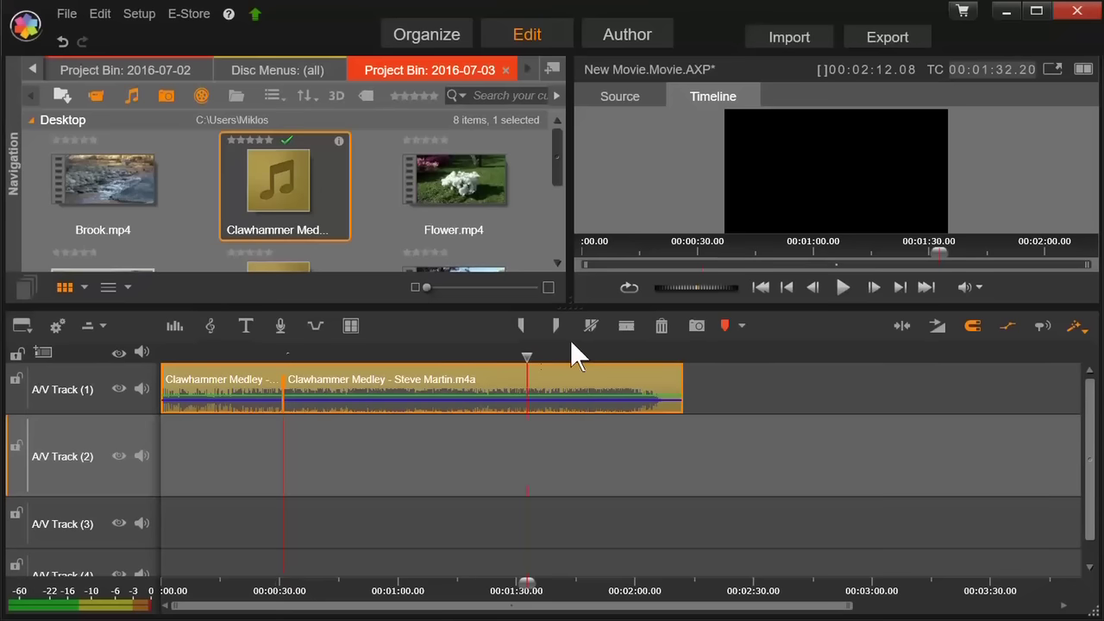
click(624, 326)
click(423, 381)
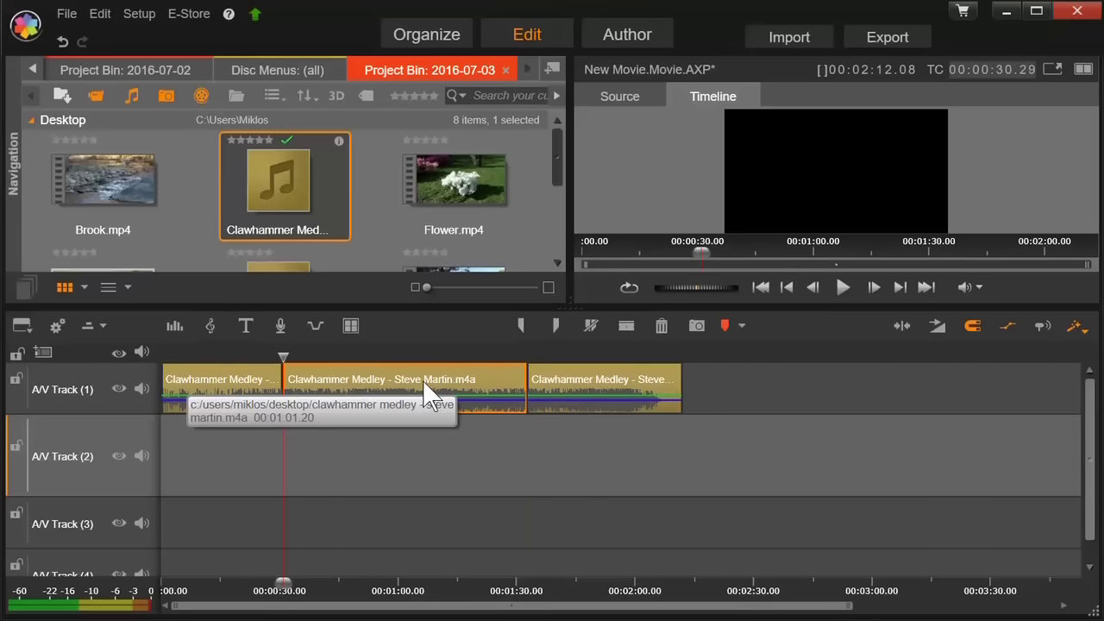
key(Delete)
Add volume keyframes to fade out about the last 2.5 seconds of the first music piece on A/V Track (1)
scroll(419, 385, up, 5)
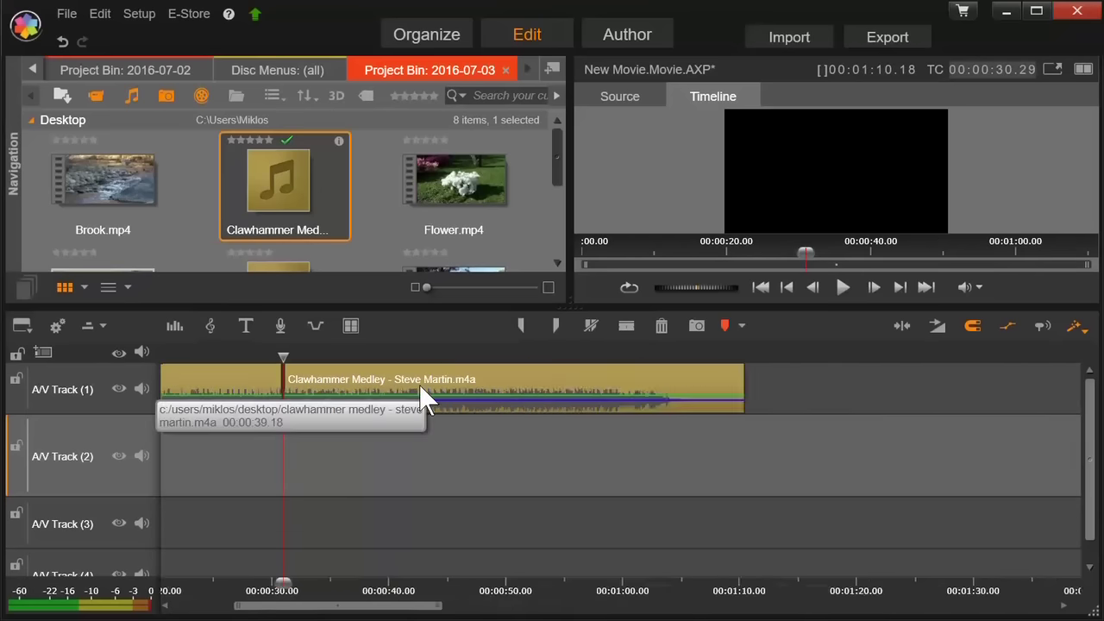
drag(301, 613, 263, 609)
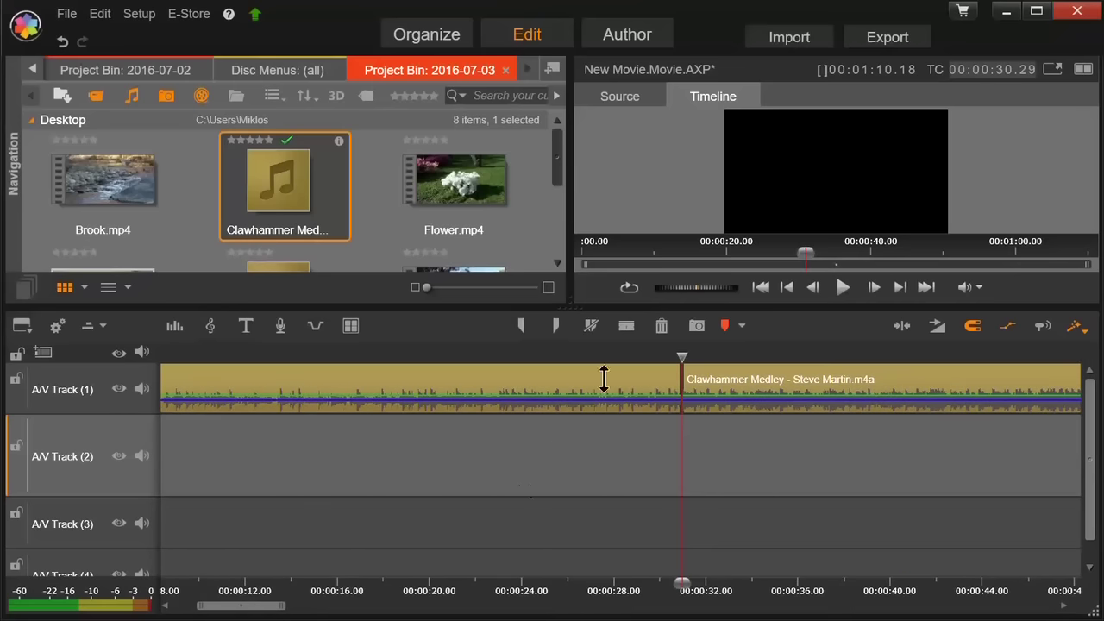
click(543, 383)
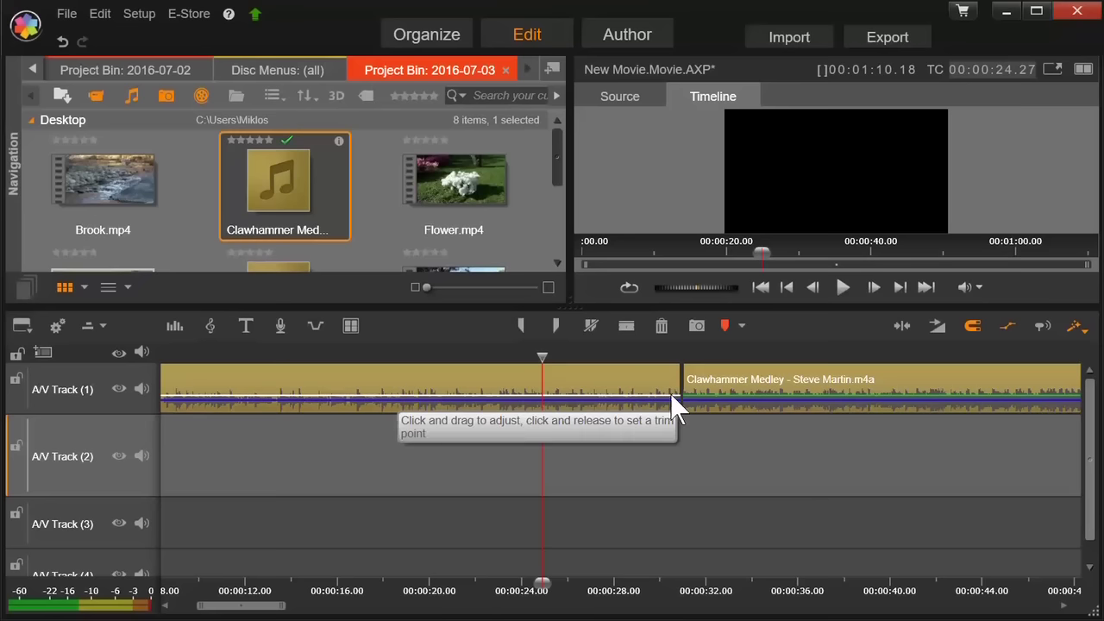
click(671, 395)
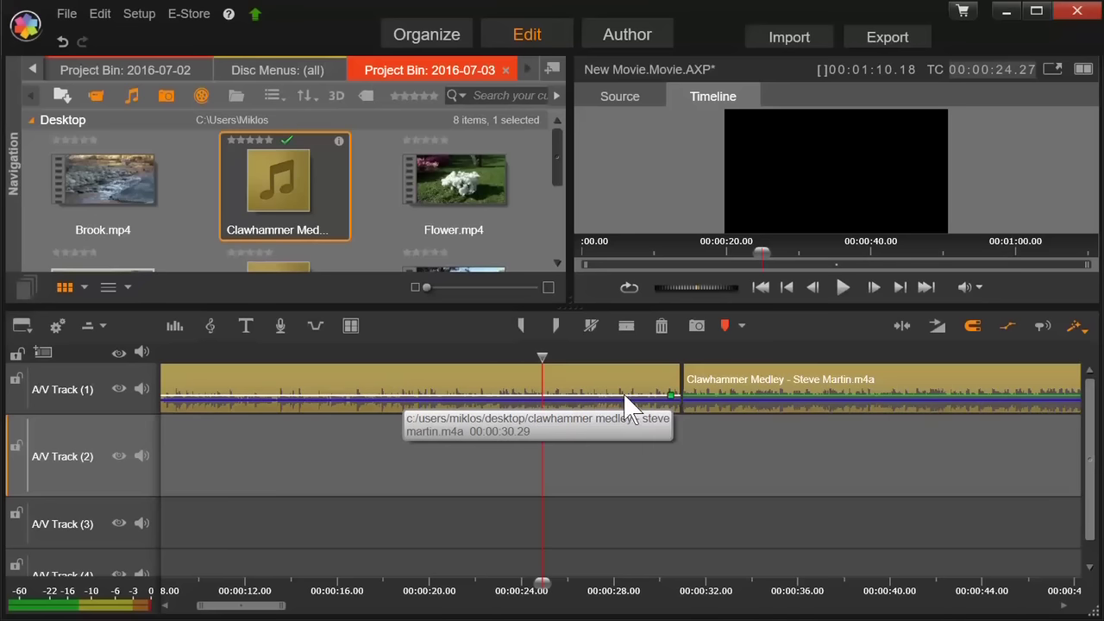
click(624, 396)
drag(671, 396, 681, 409)
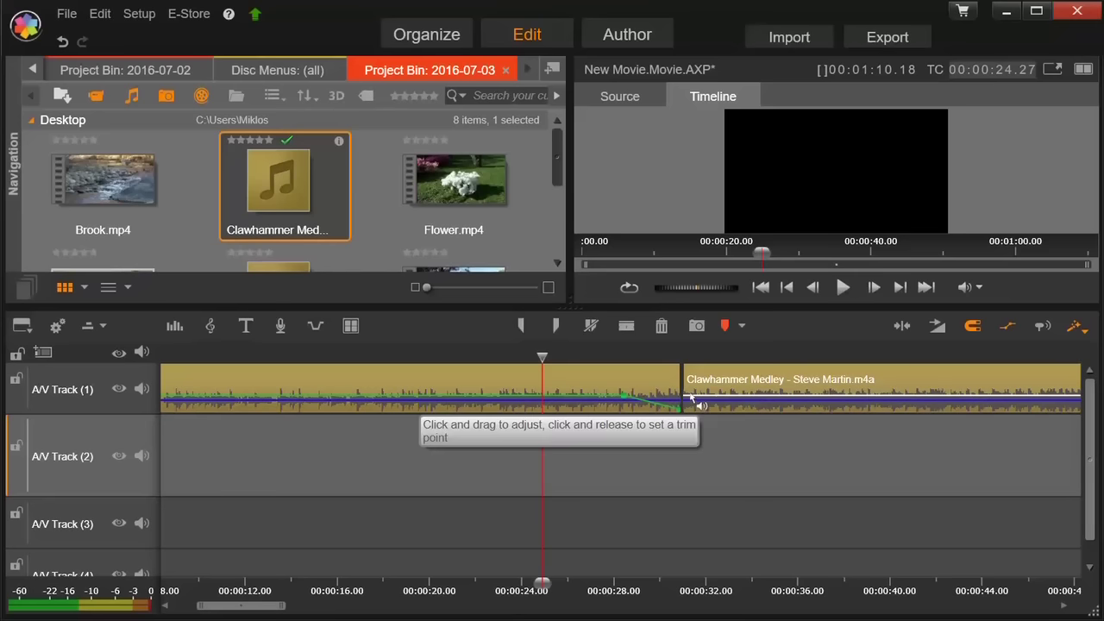
Fade in the volume over about the first two seconds of the second music piece and play the join from 00:00:27.12
click(727, 390)
click(727, 395)
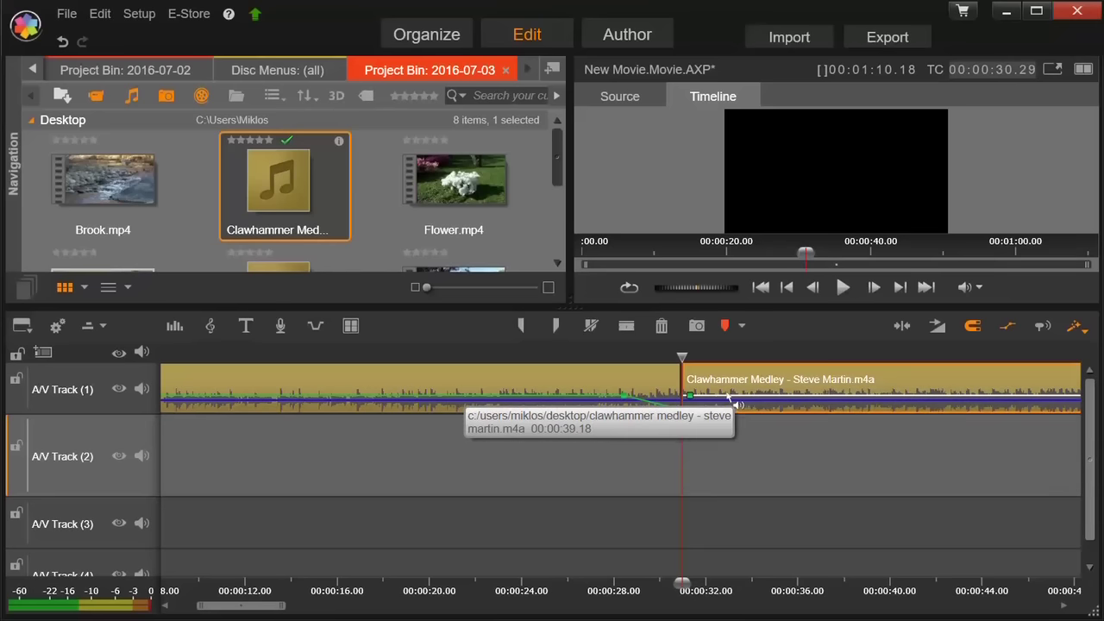
drag(688, 396, 682, 411)
click(600, 354)
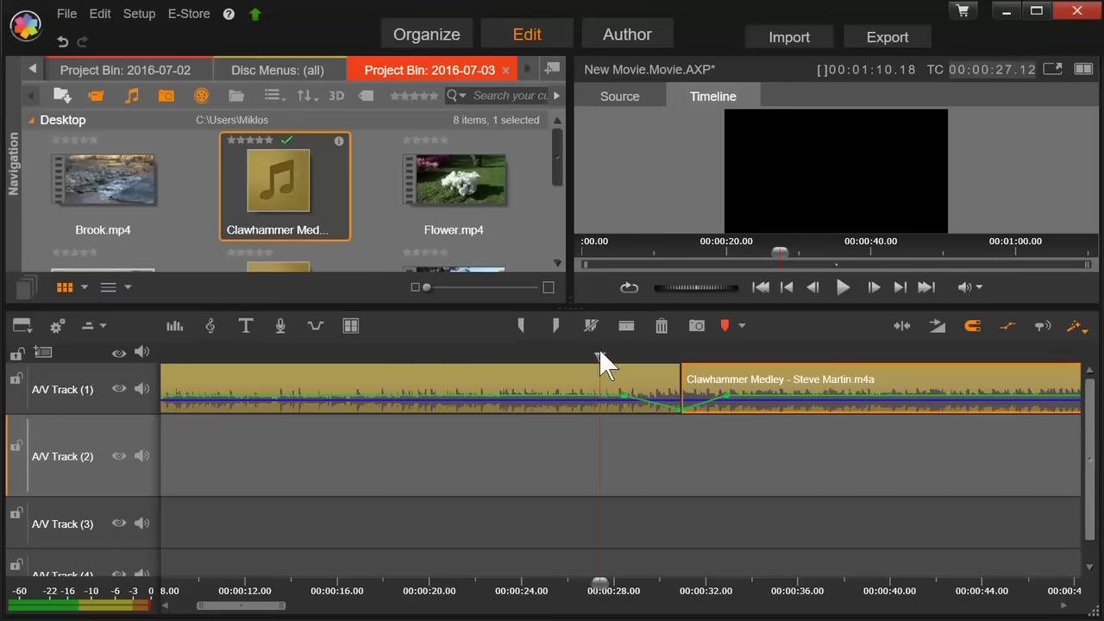
click(844, 287)
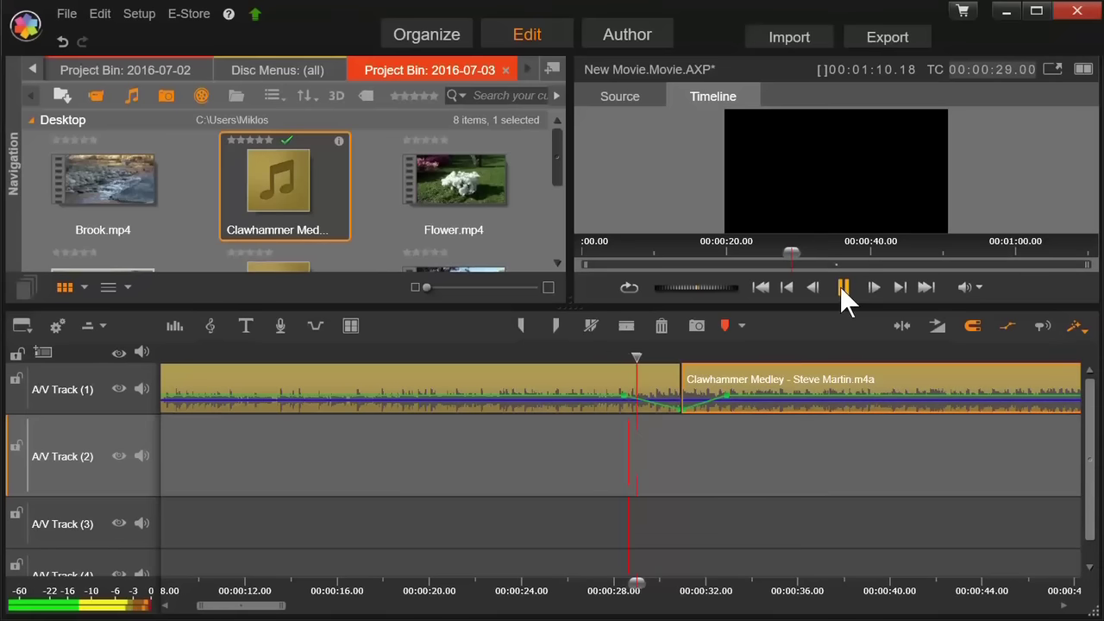
double_click(843, 287)
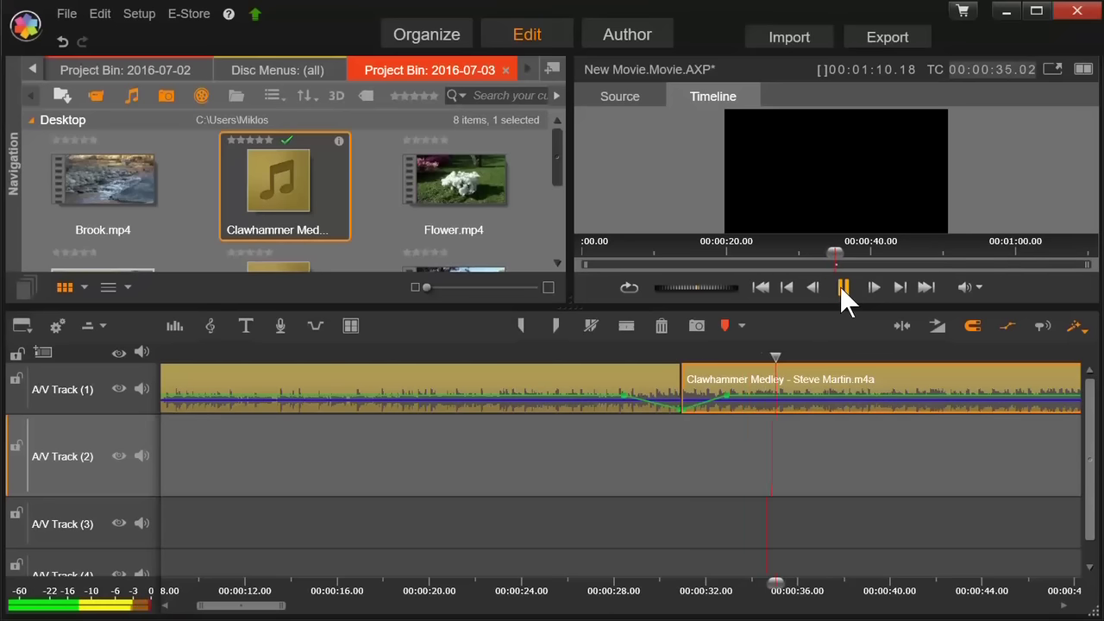
click(839, 286)
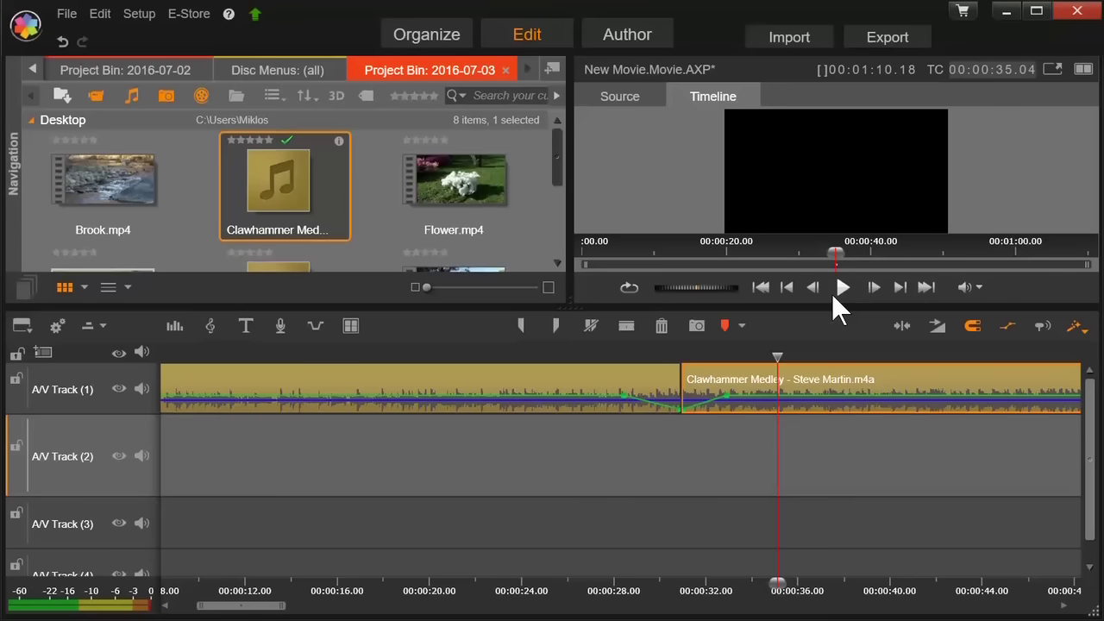
Export the edited music to the Desktop as an audio file named Song and move its icon beneath the Segment file
click(887, 37)
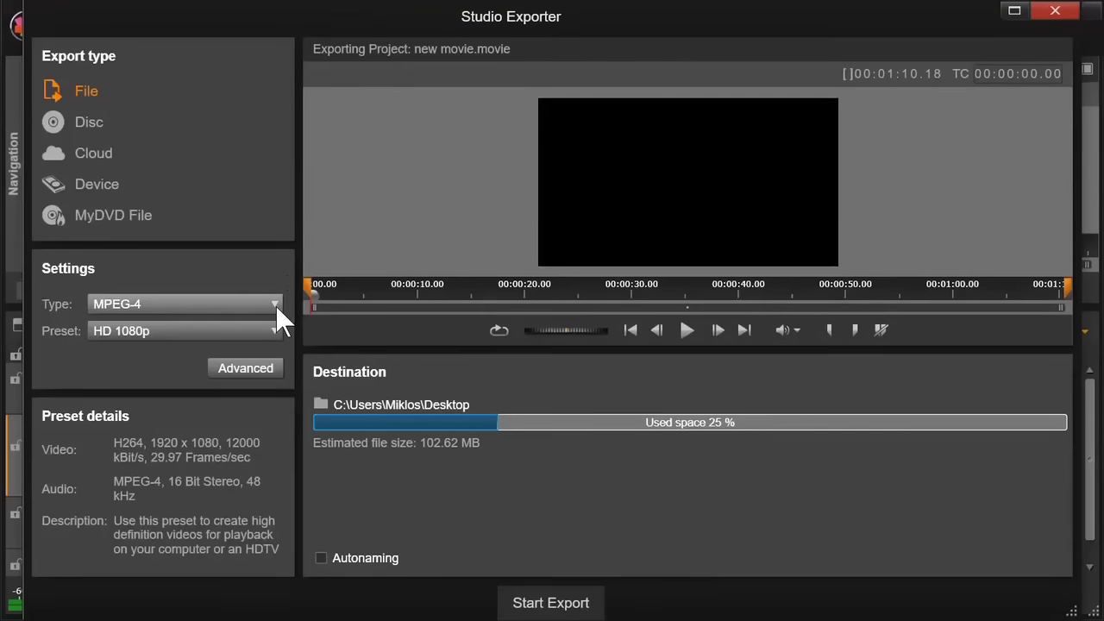
click(275, 305)
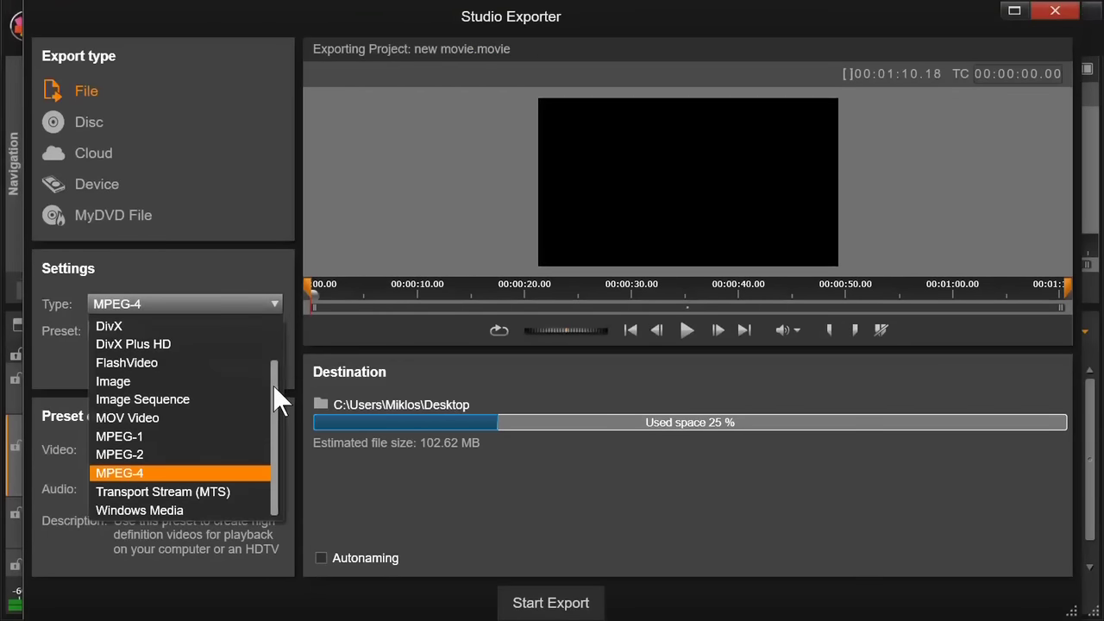
drag(272, 388, 273, 338)
right_click(272, 335)
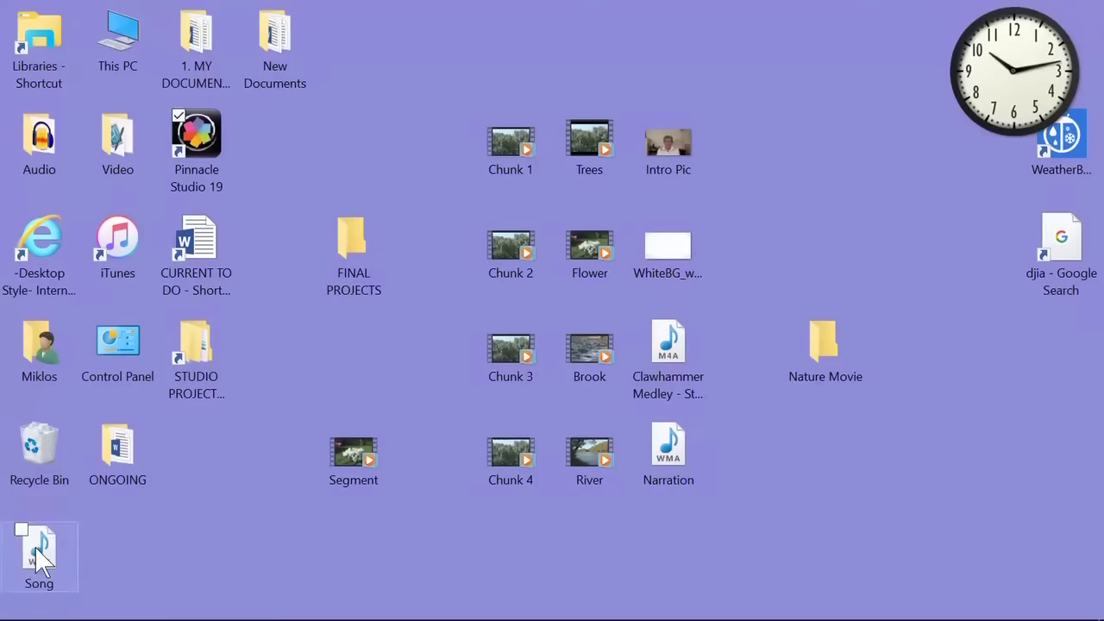
drag(39, 556, 369, 543)
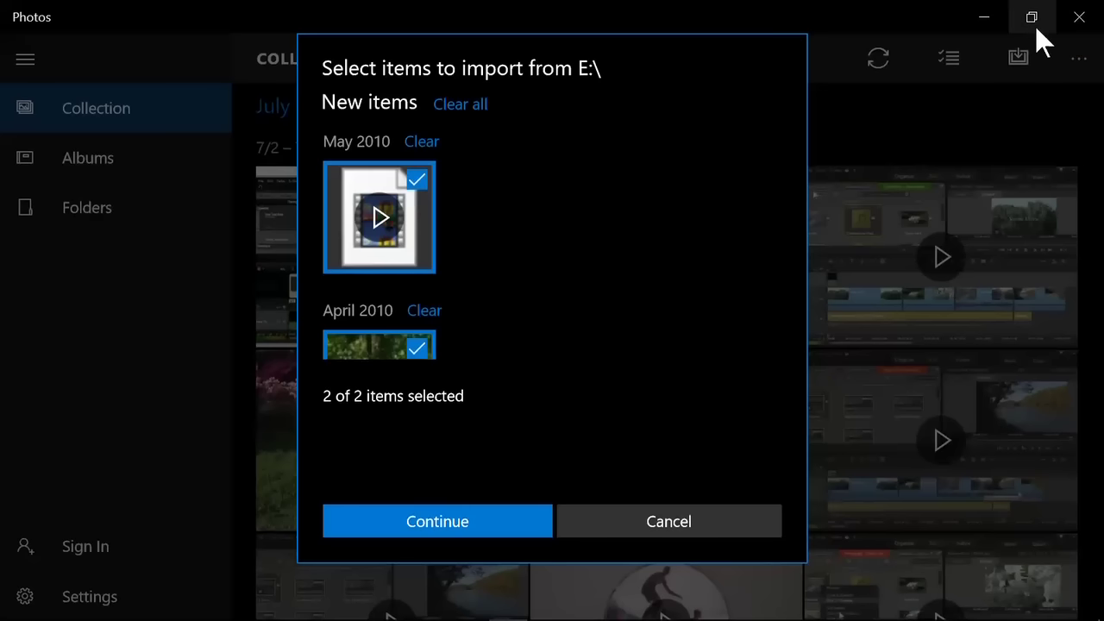
Close the Photos import window and open the camcorder drive (E:) from This PC in a maximized File Explorer window
click(1084, 29)
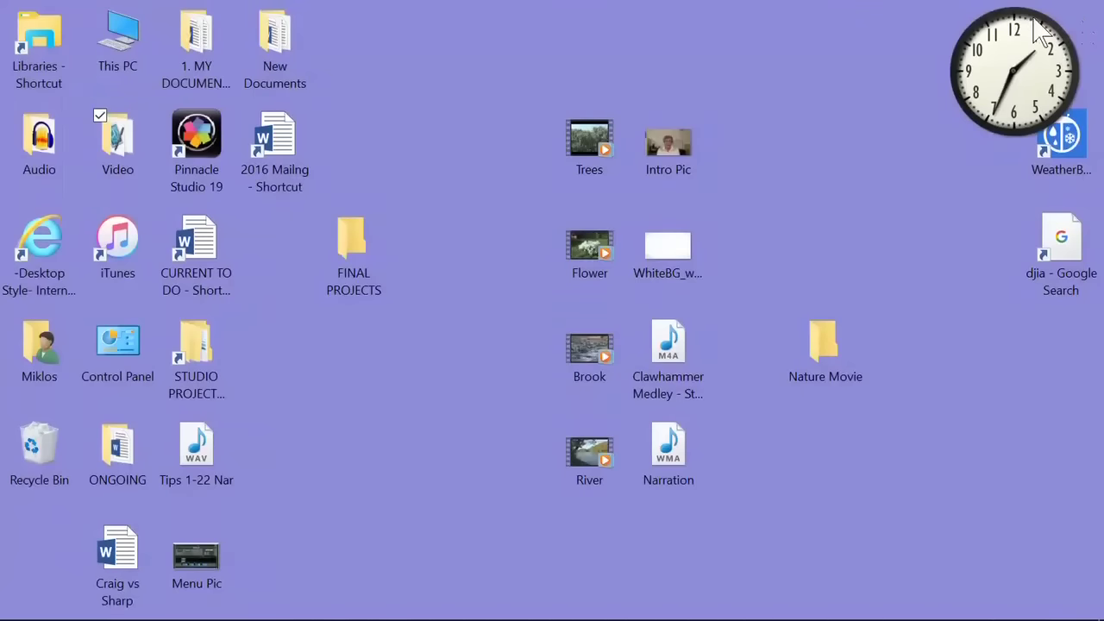
double_click(104, 38)
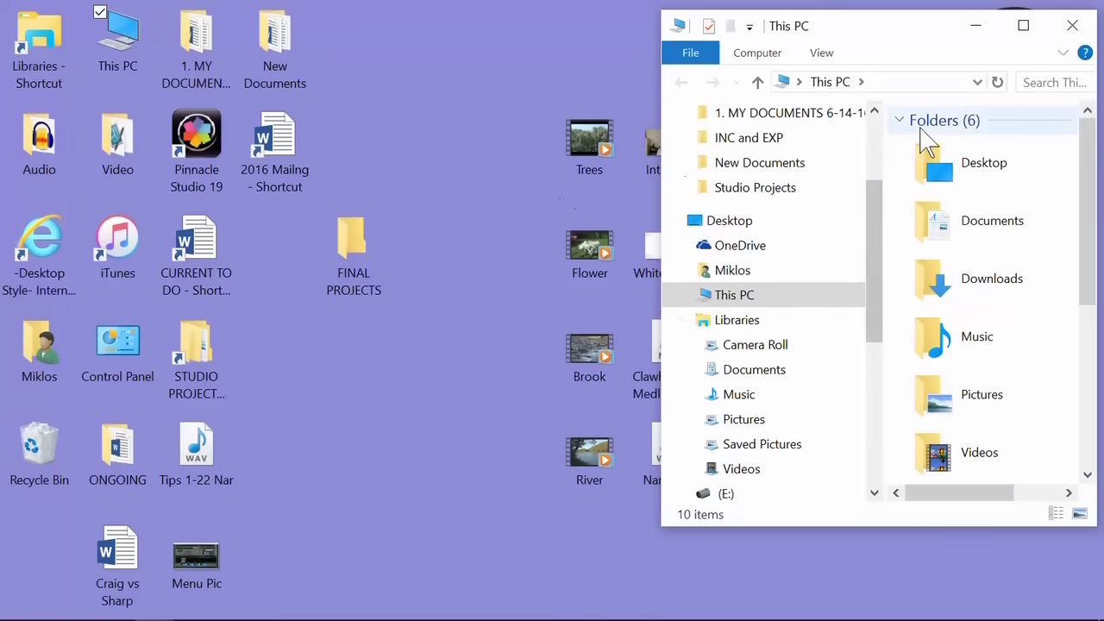
click(1024, 28)
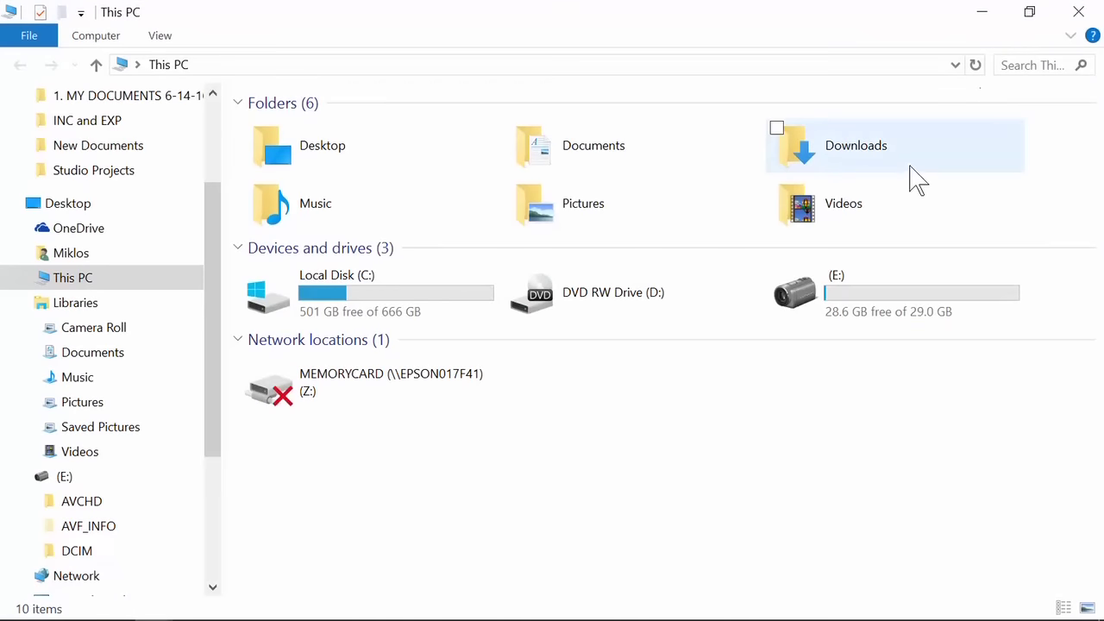
click(885, 321)
double_click(885, 320)
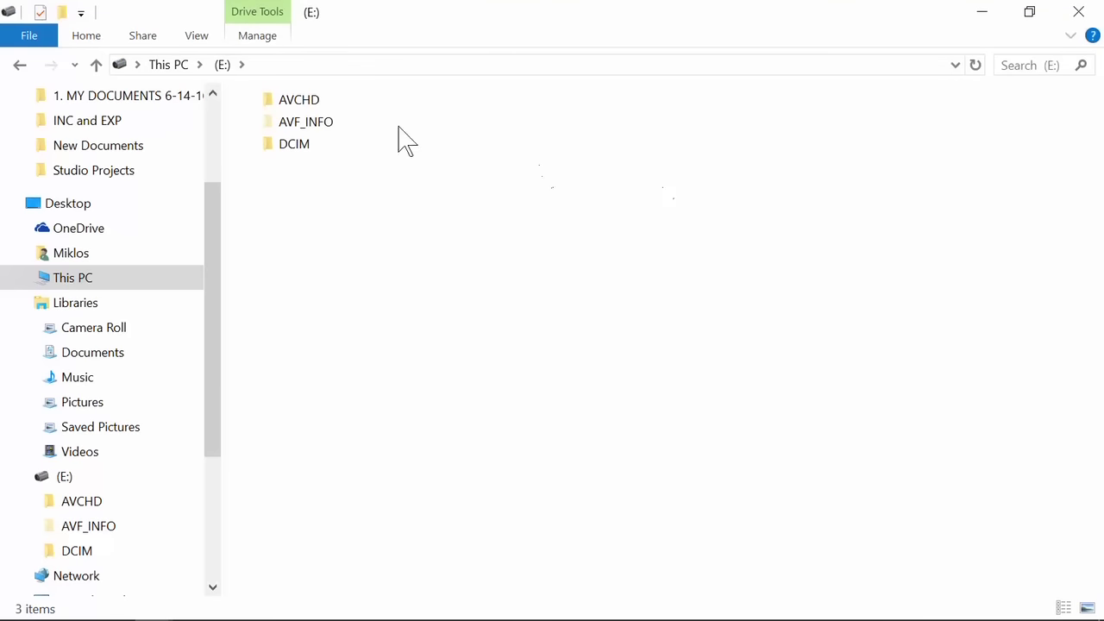
Open the camcorder's STREAM folder inside AVCHD and BDMV
click(289, 109)
double_click(288, 105)
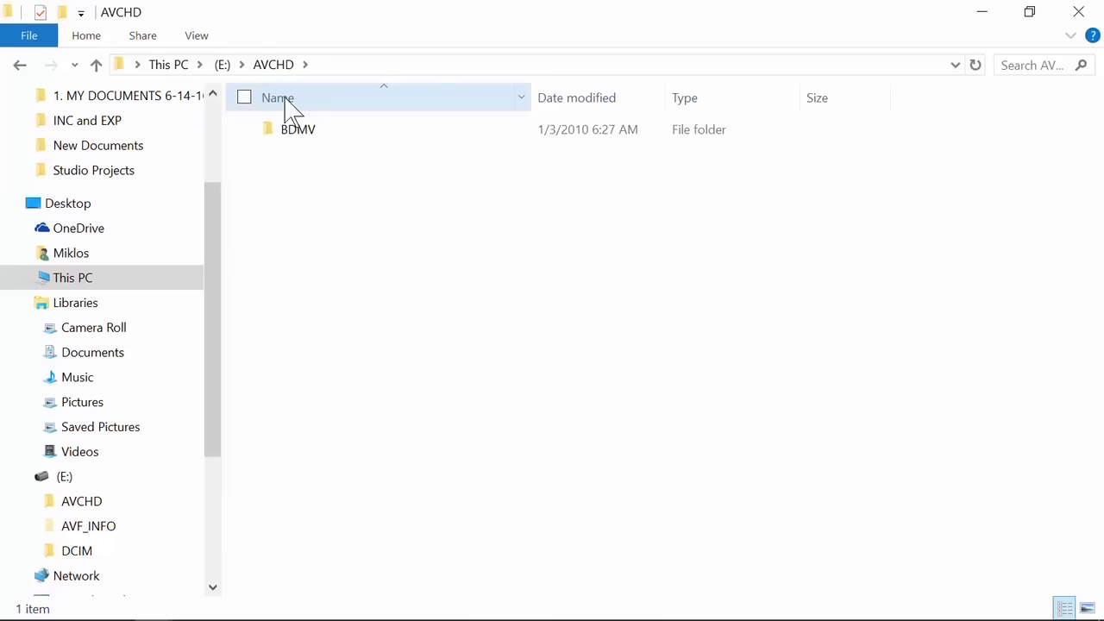
click(298, 138)
double_click(300, 136)
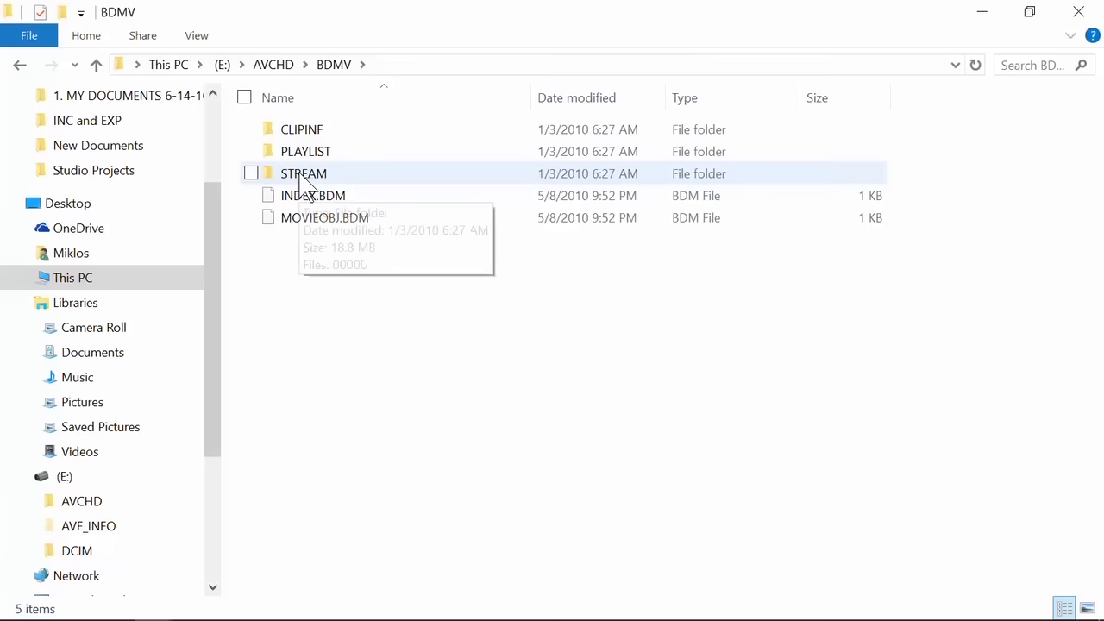
double_click(302, 175)
Copy the 00000 video from the STREAM folder to the desktop and rename the copy New Movie
drag(451, 14, 879, 79)
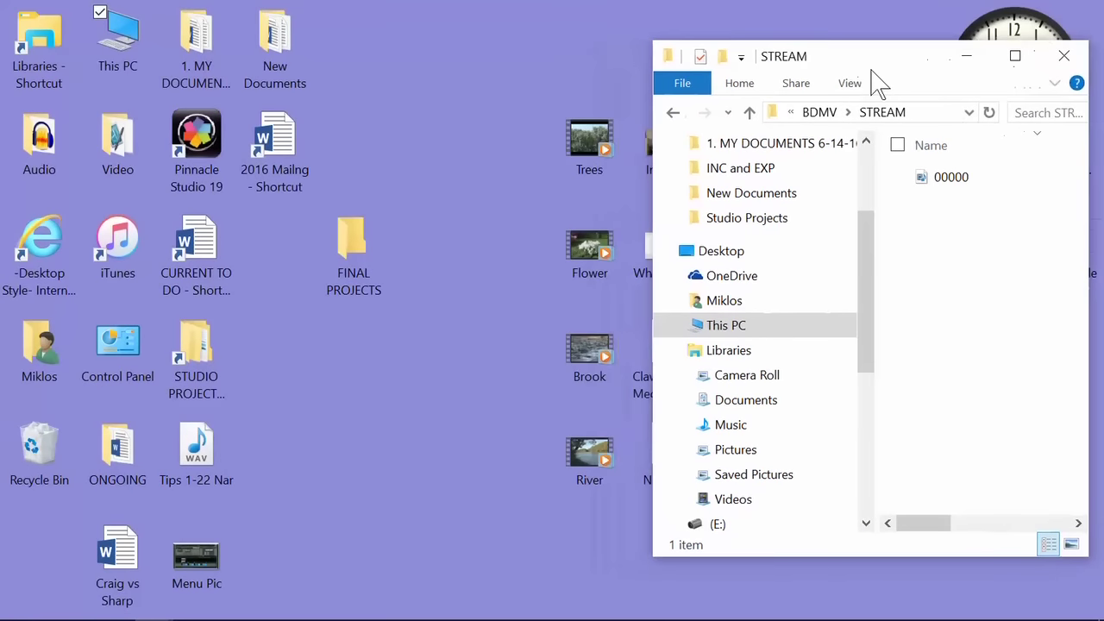
drag(939, 181, 445, 458)
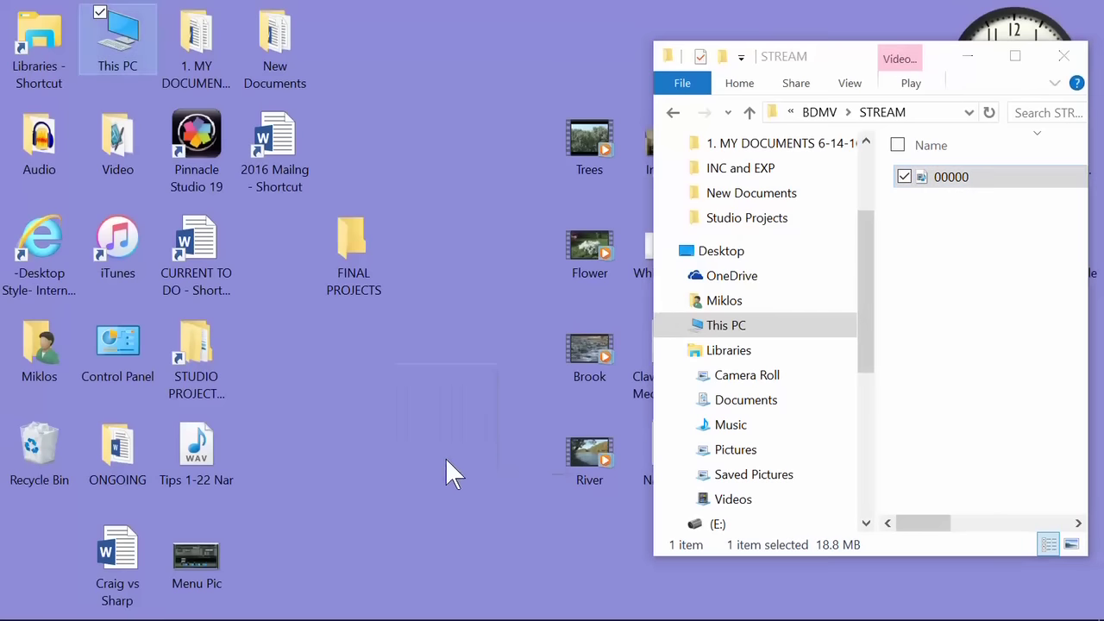
key(F2)
text(New Movie)
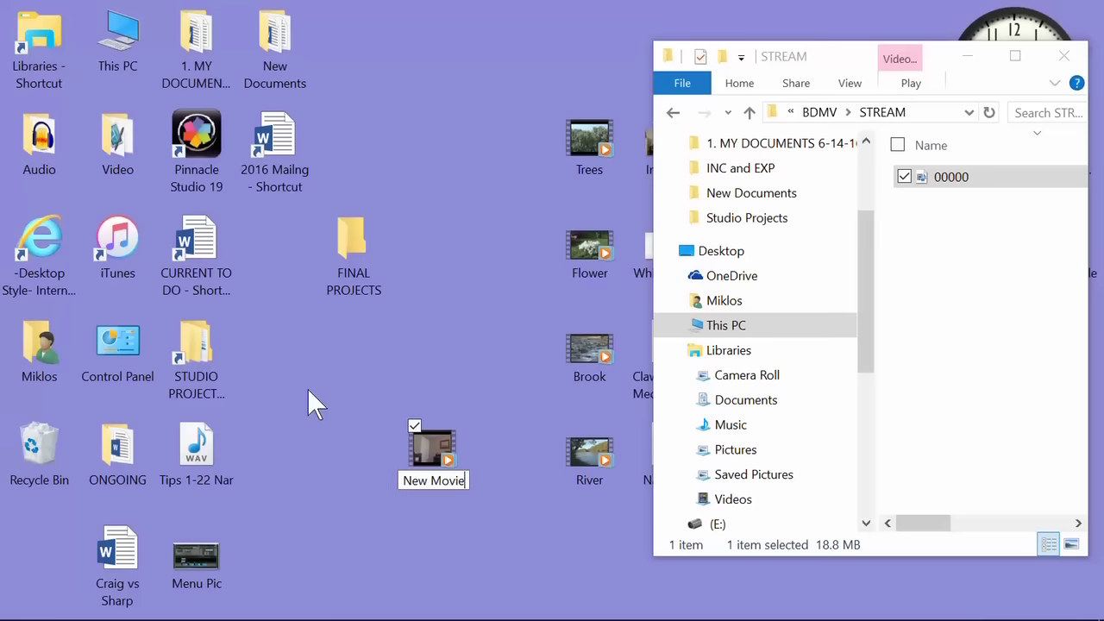
key(Return)
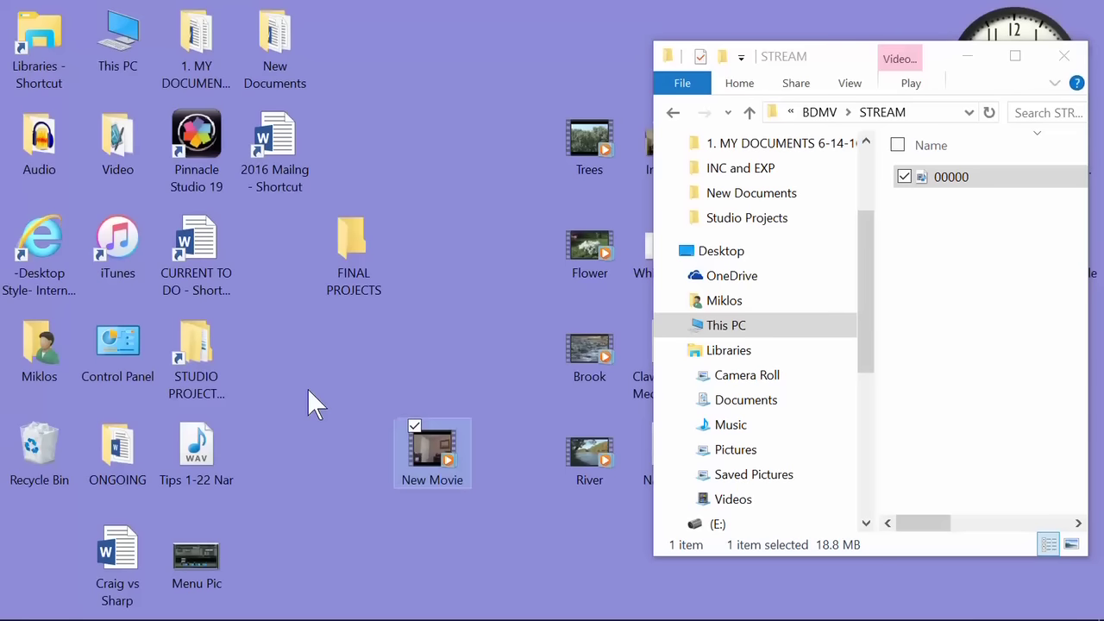
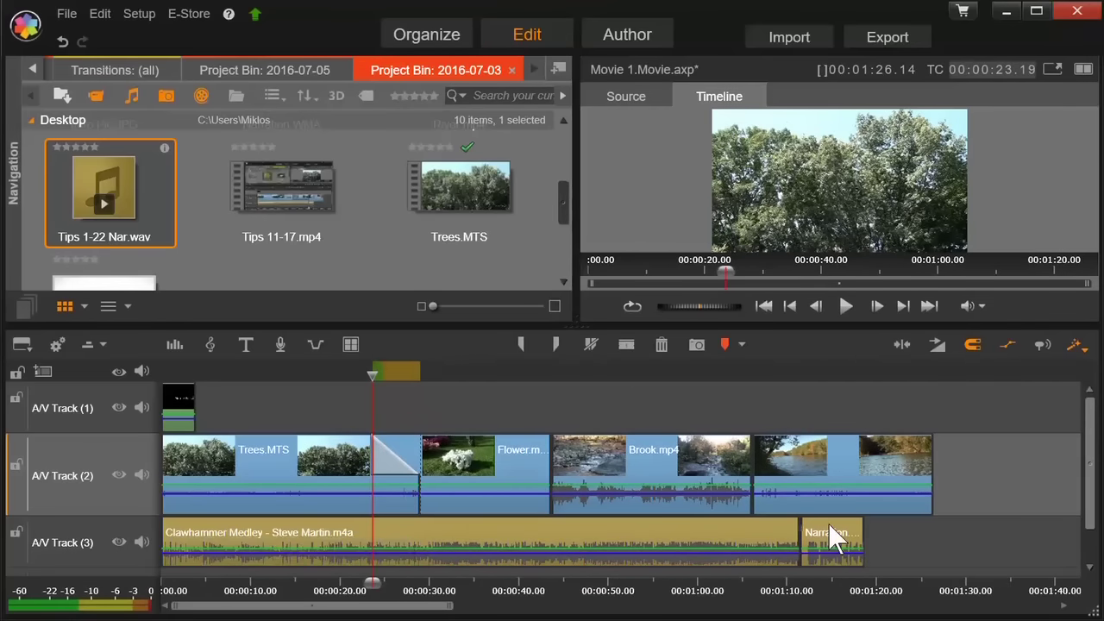
Undo the dissolve between the Trees and Flower clips and add a short fade at the start of the Flower clip instead
key(ctrl+z)
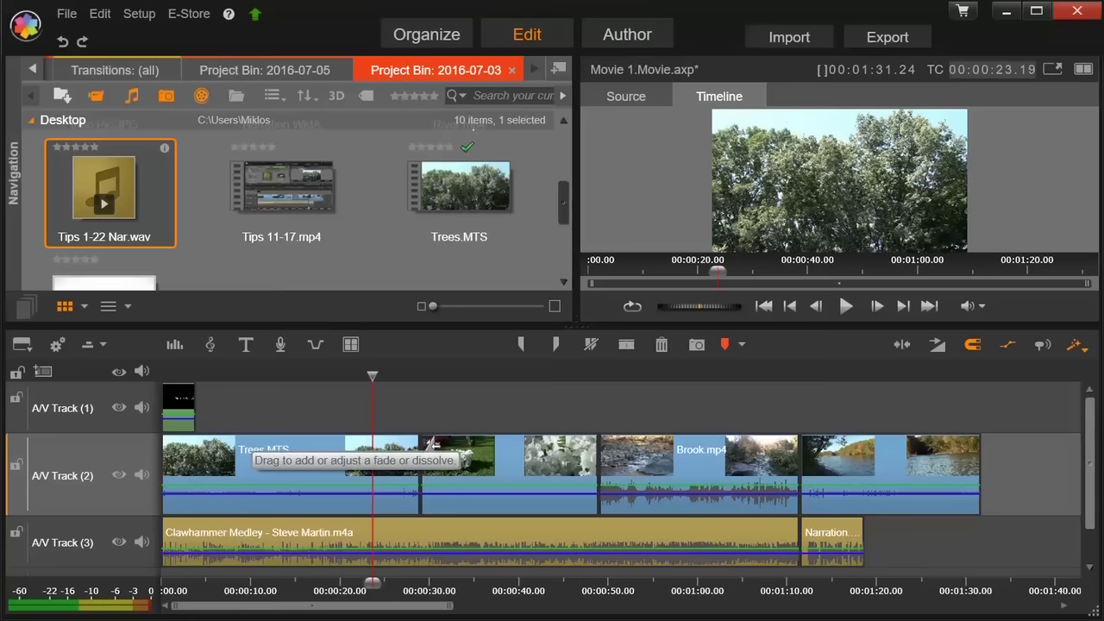
drag(432, 444, 467, 453)
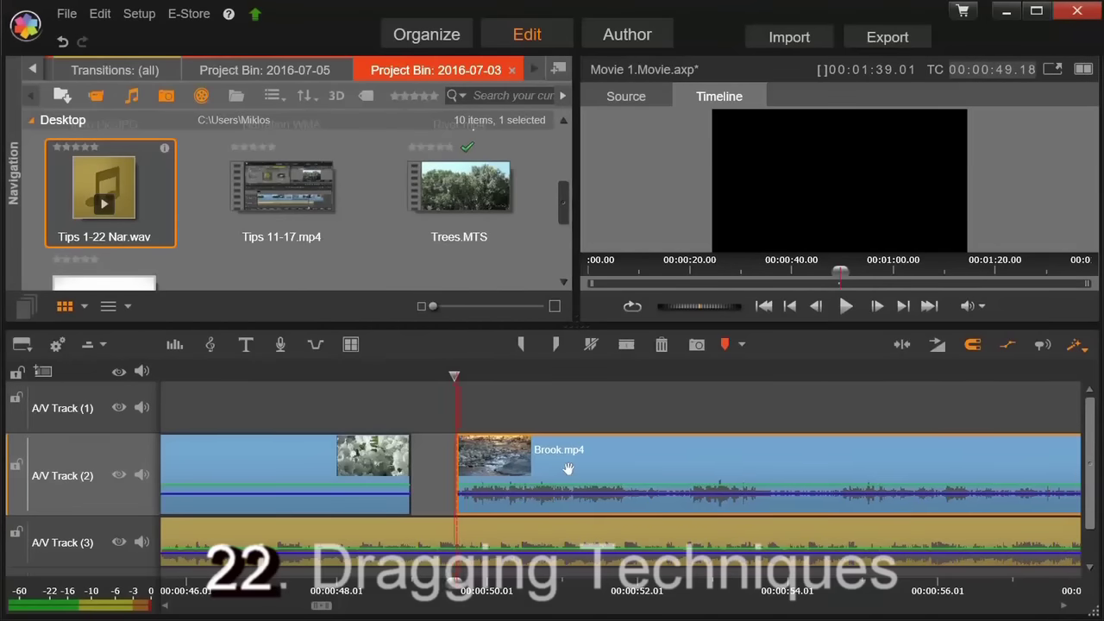
Move the Brook.mp4 clip back and forth on A/V Track (2) and bring it up against the end of the Flower clip
mouse_move(568, 469)
mouse_down()
mouse_move(522, 460)
mouse_move(557, 460)
mouse_up()
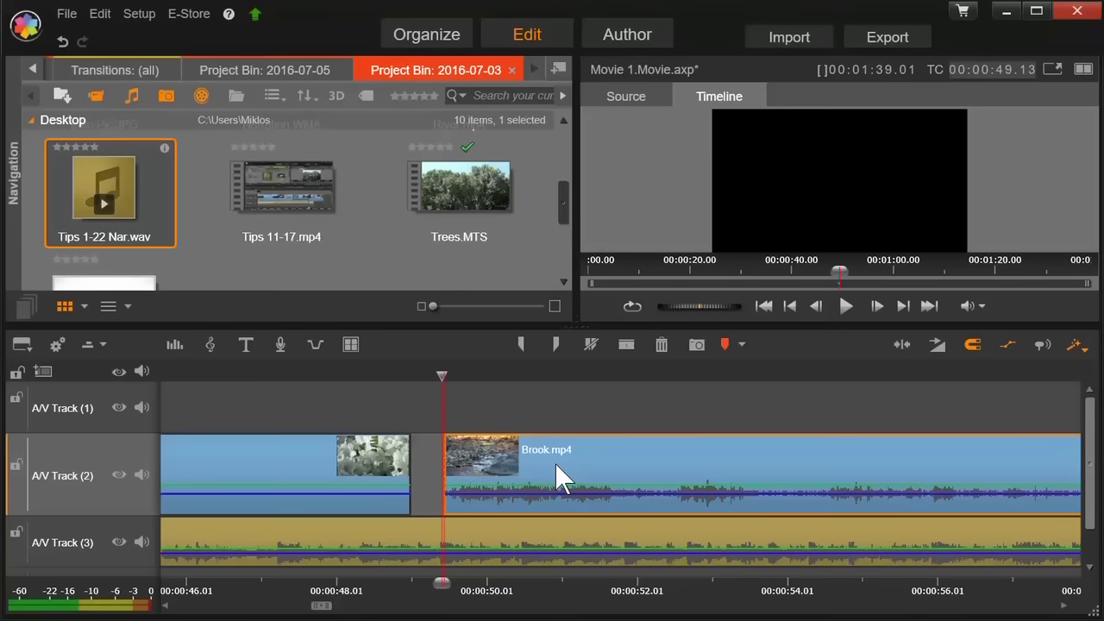
drag(554, 464, 529, 458)
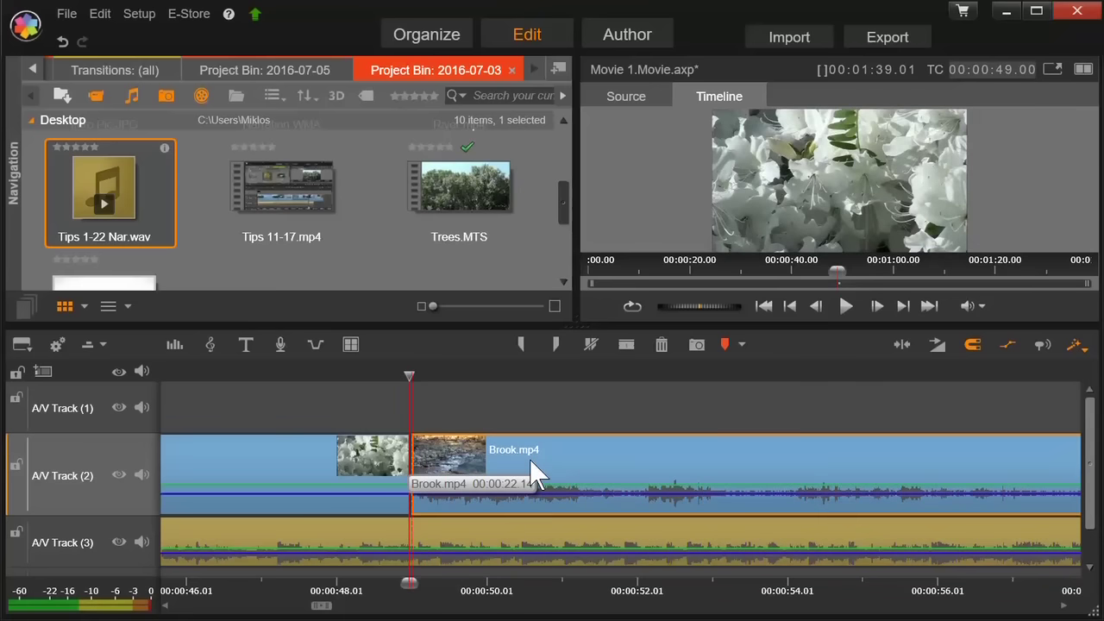
drag(529, 459, 585, 463)
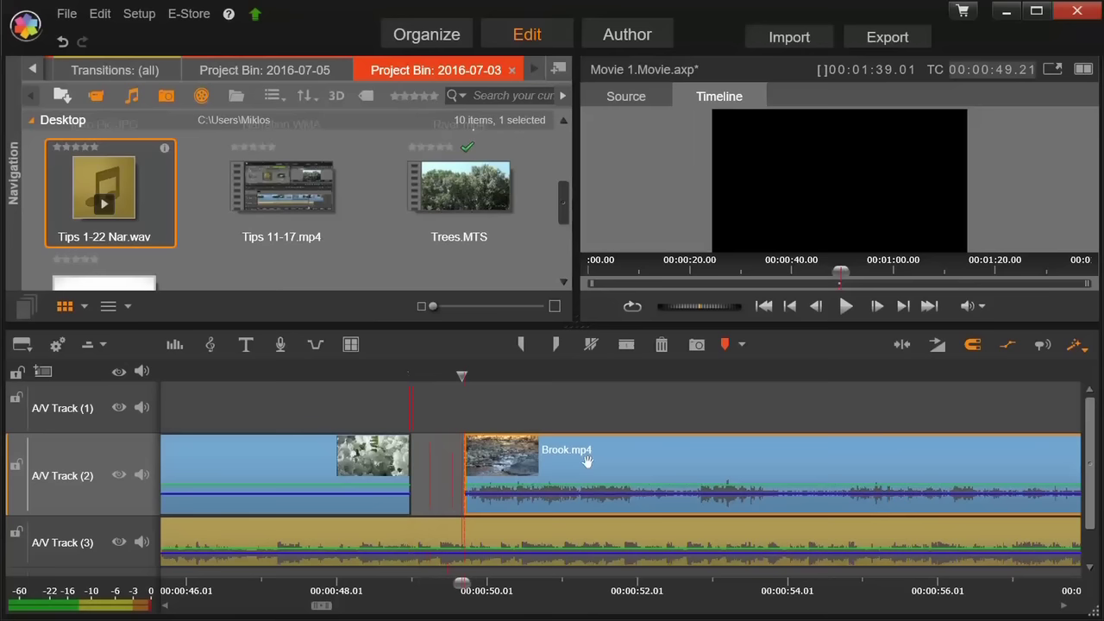
drag(586, 462, 572, 468)
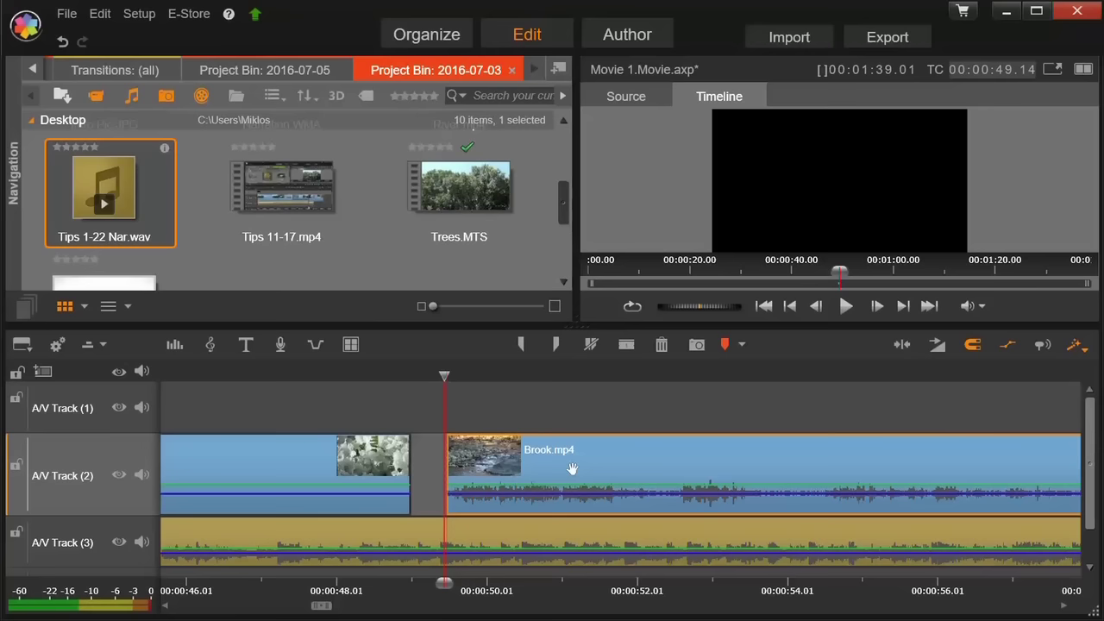
drag(572, 468, 537, 467)
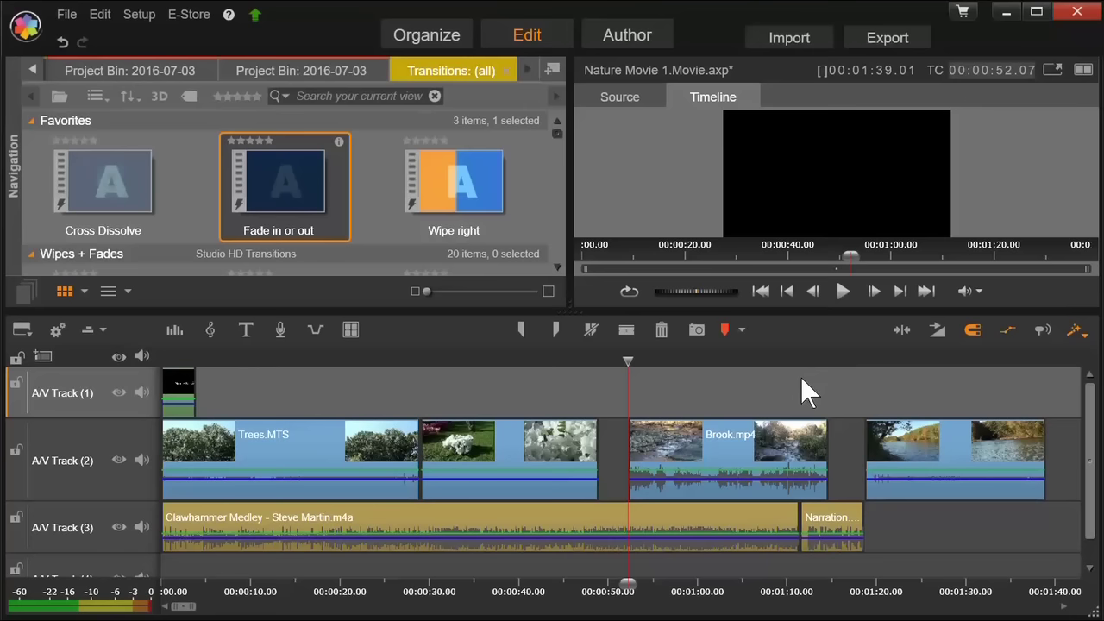
Cut the Brook.mp4 clip and paste it directly at the end of the Flower clip
click(728, 446)
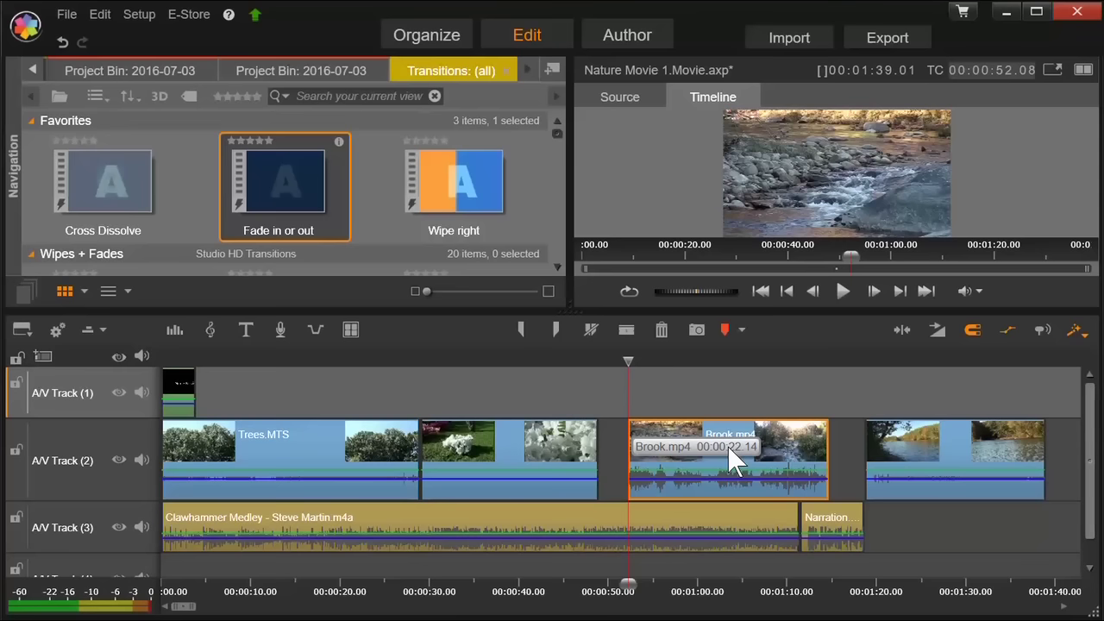
key(Delete)
key(Page_Up)
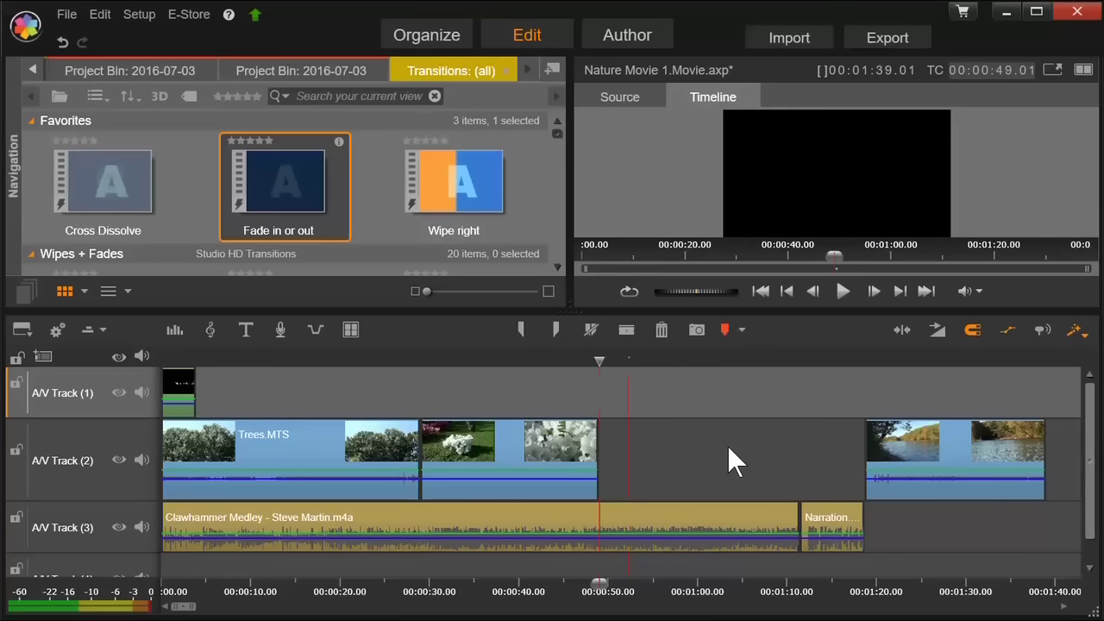
key(ctrl+z)
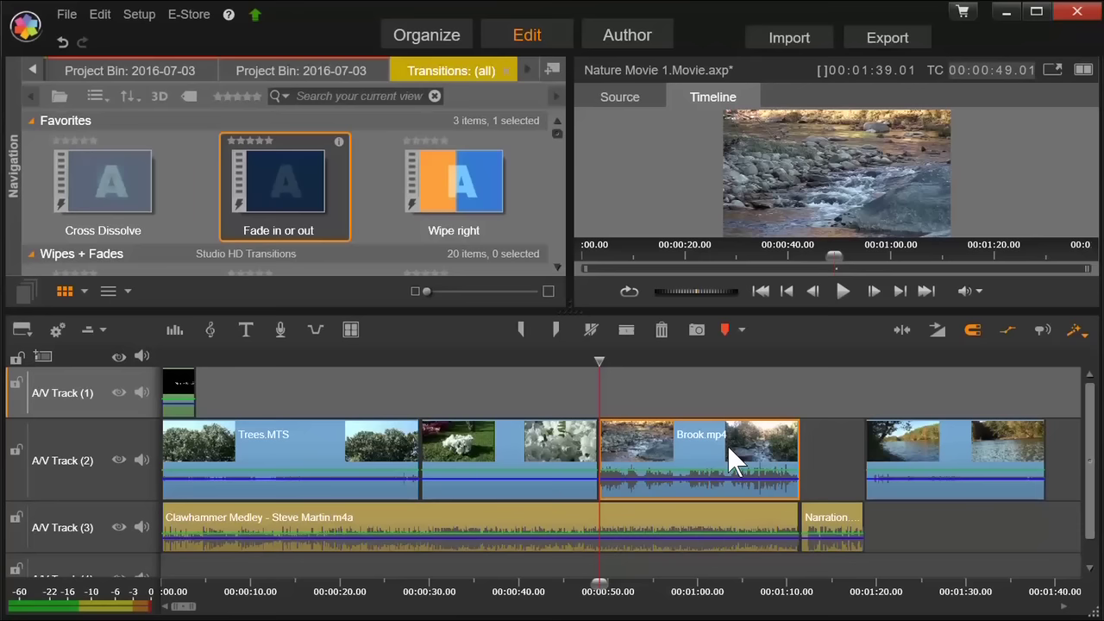
Close the gap between the Brook and River clips on A/V Track (2)
click(754, 375)
right_click(816, 448)
click(743, 480)
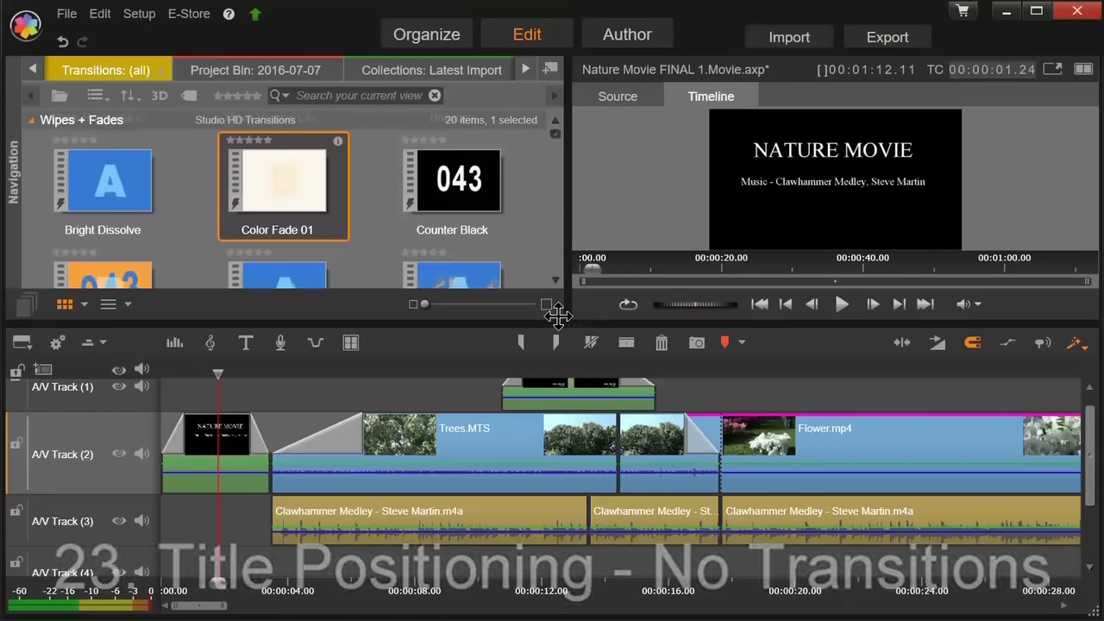
Check the NATURE MOVIE title in the Title Editor, close it, and remove the transitions at both ends of the title clip
double_click(226, 463)
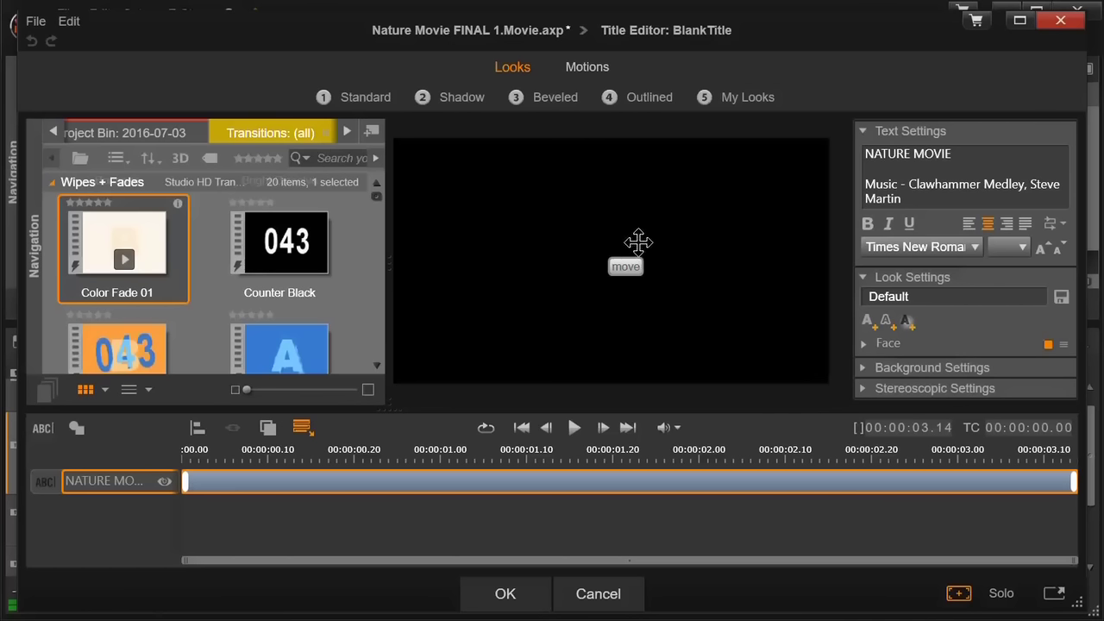
click(1061, 21)
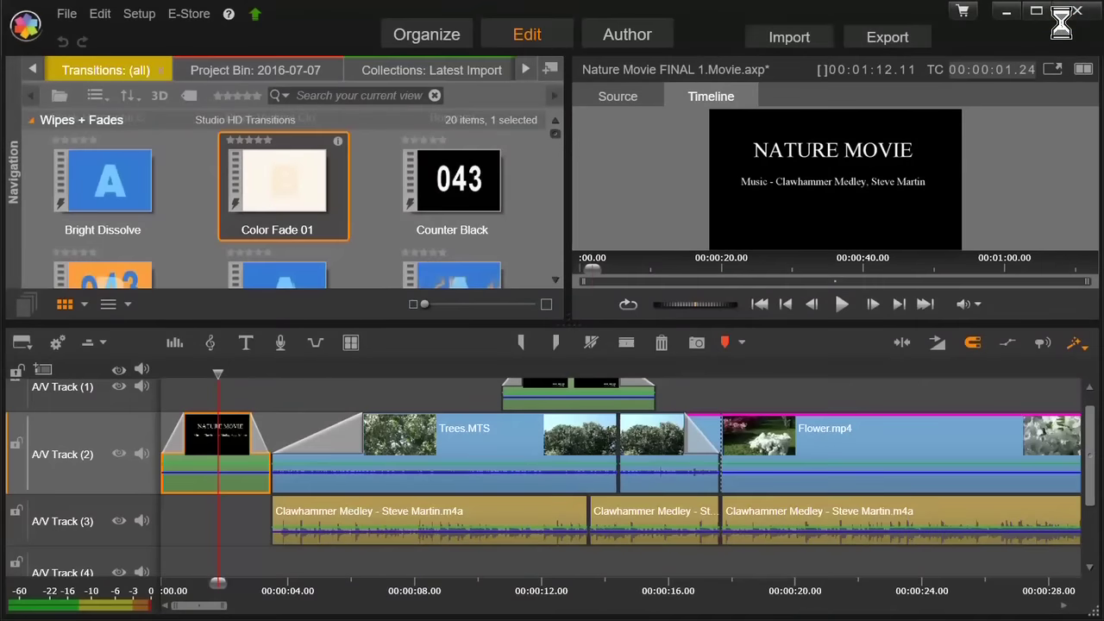
right_click(256, 444)
mouse_move(203, 452)
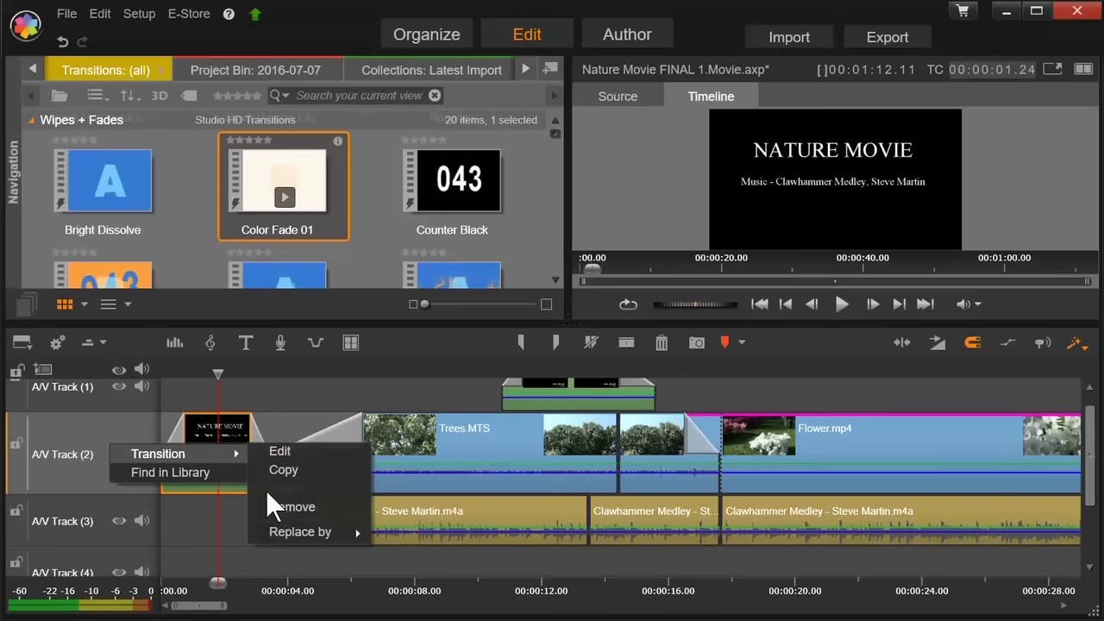
click(278, 507)
right_click(173, 437)
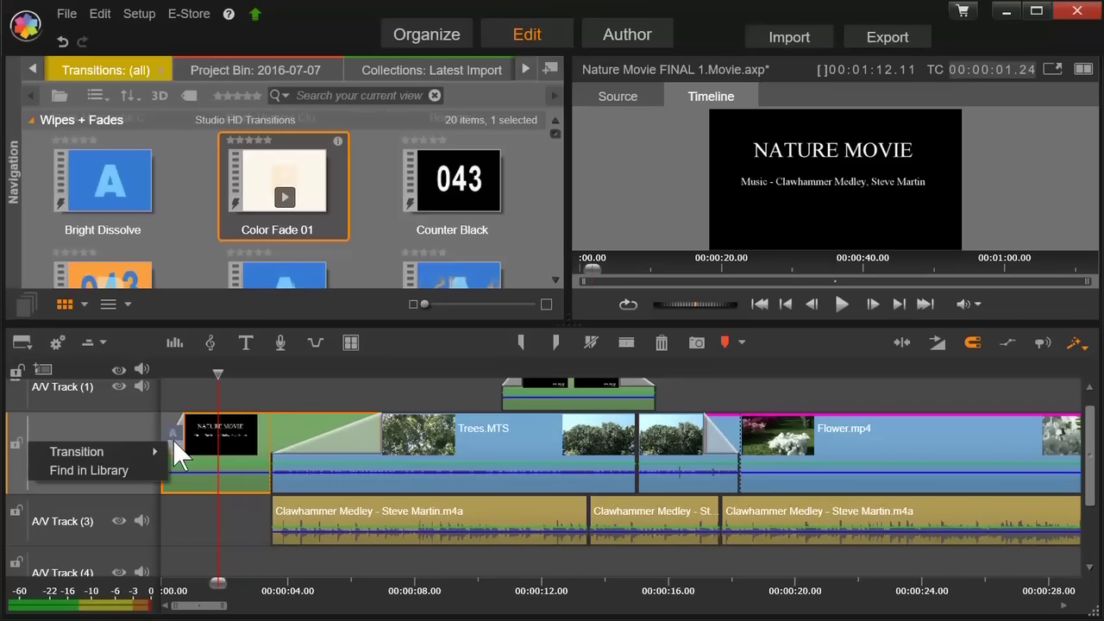
mouse_move(147, 447)
click(202, 506)
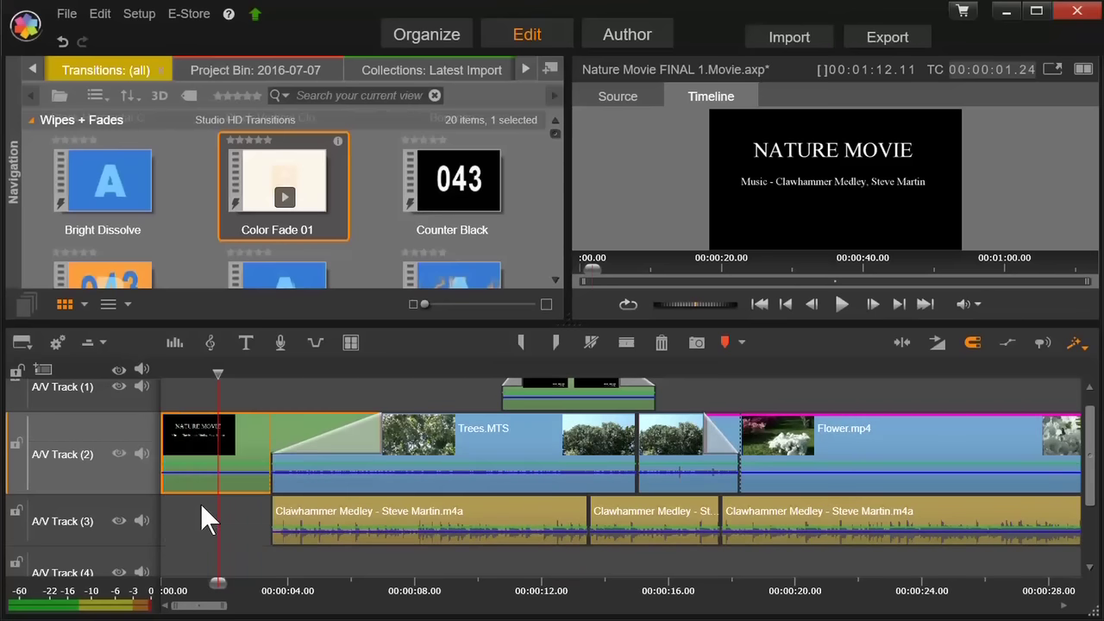
Move the NATURE MOVIE text down to the middle of the frame in the Title Editor and accept the change
double_click(224, 460)
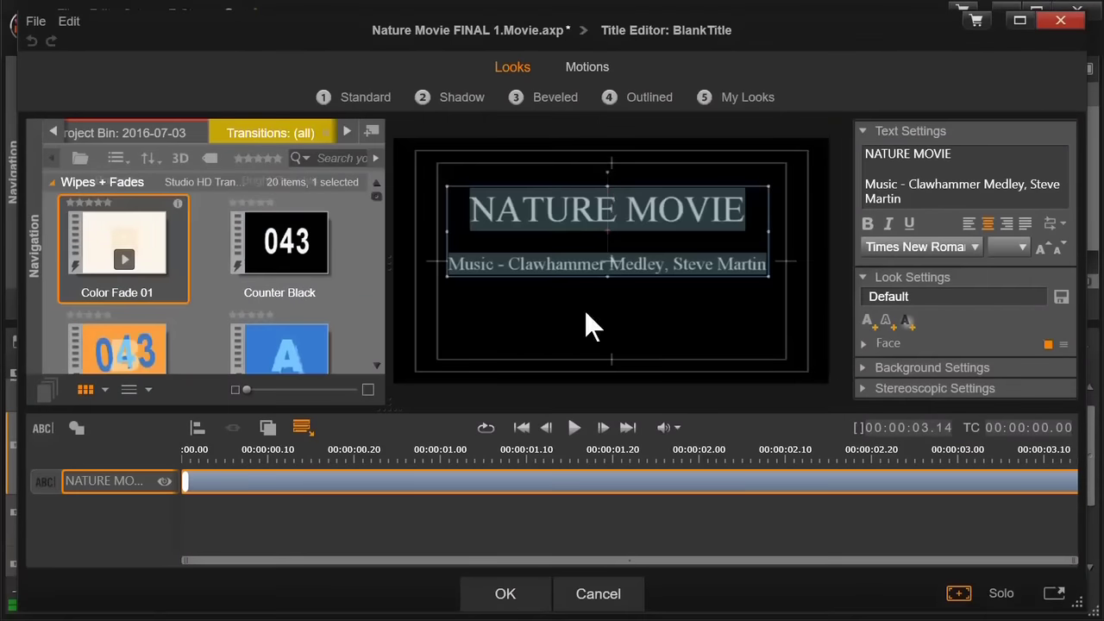
drag(614, 184, 612, 228)
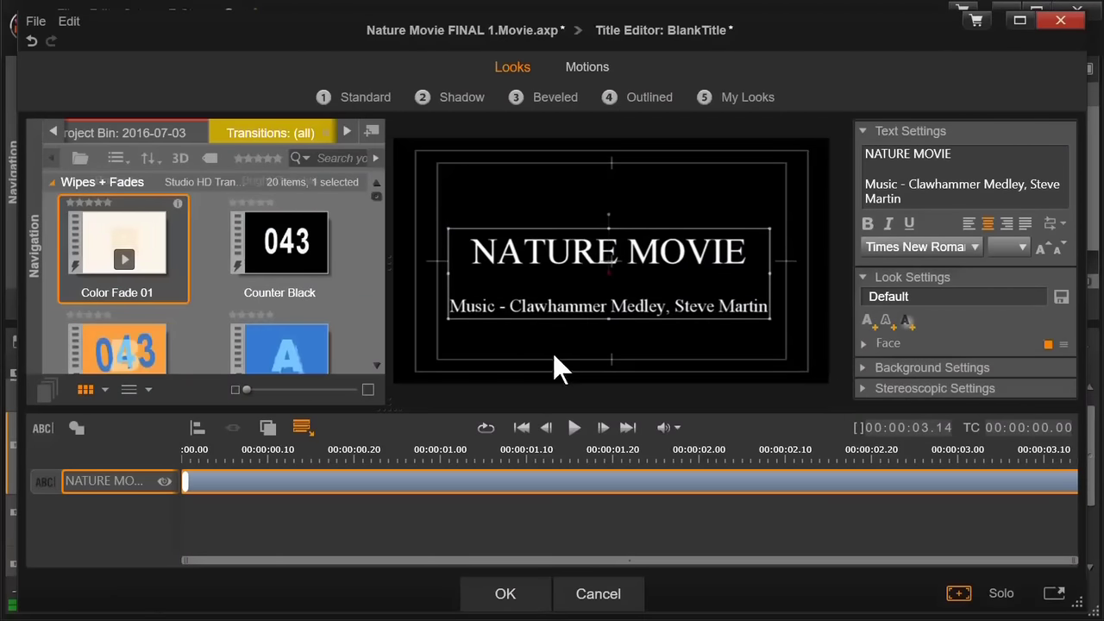
click(506, 593)
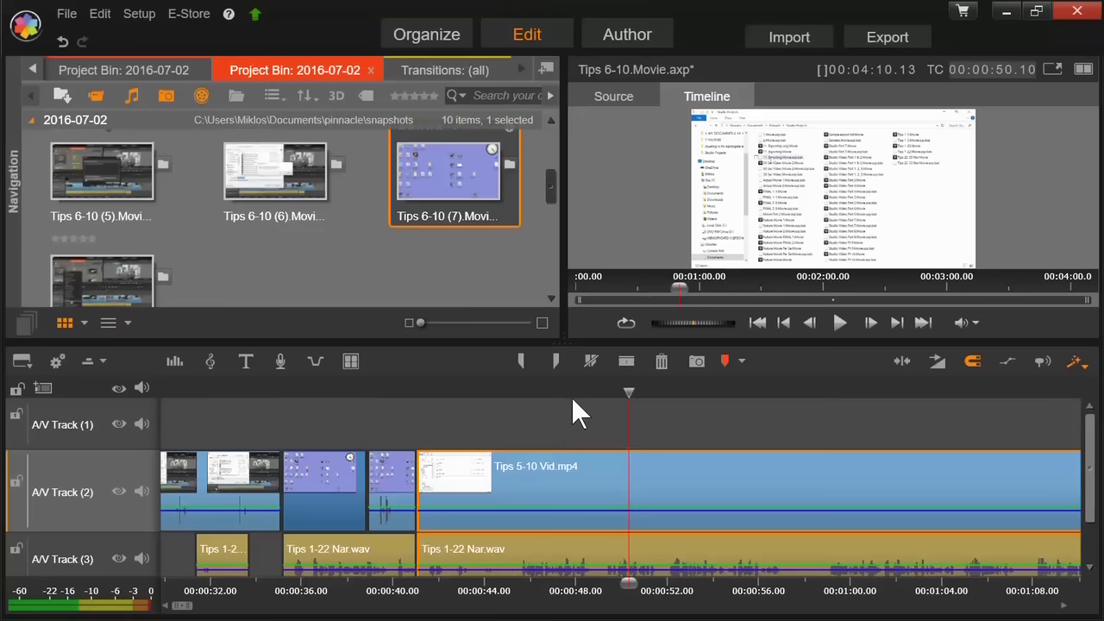
Split the selected Tips 5-10 Vid.mp4 clip and its narration at 00:00:48.29
click(597, 388)
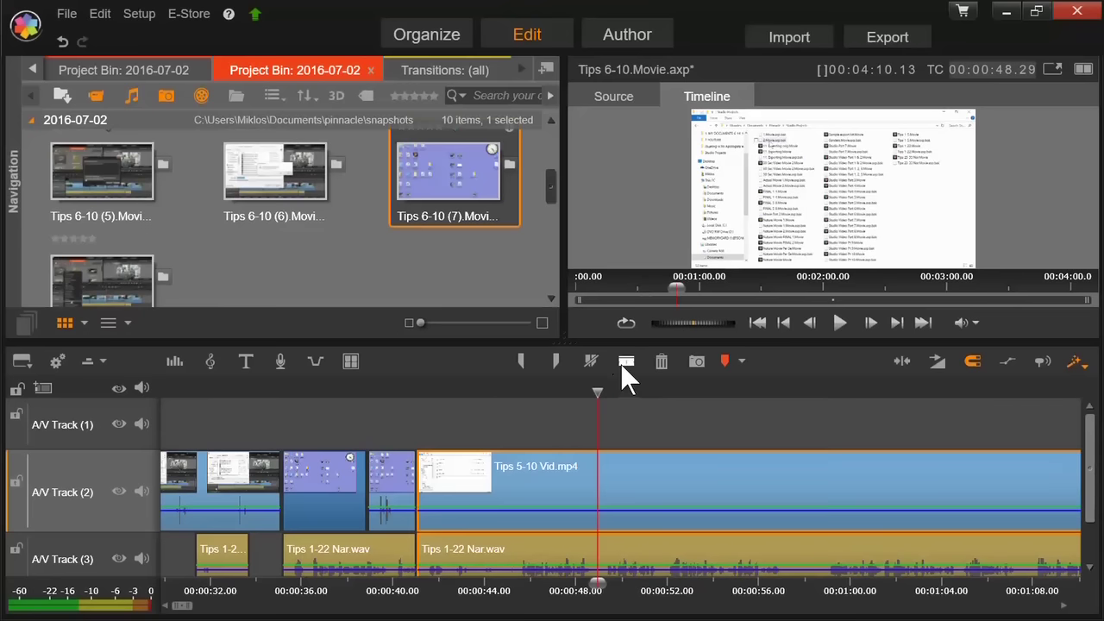
click(622, 361)
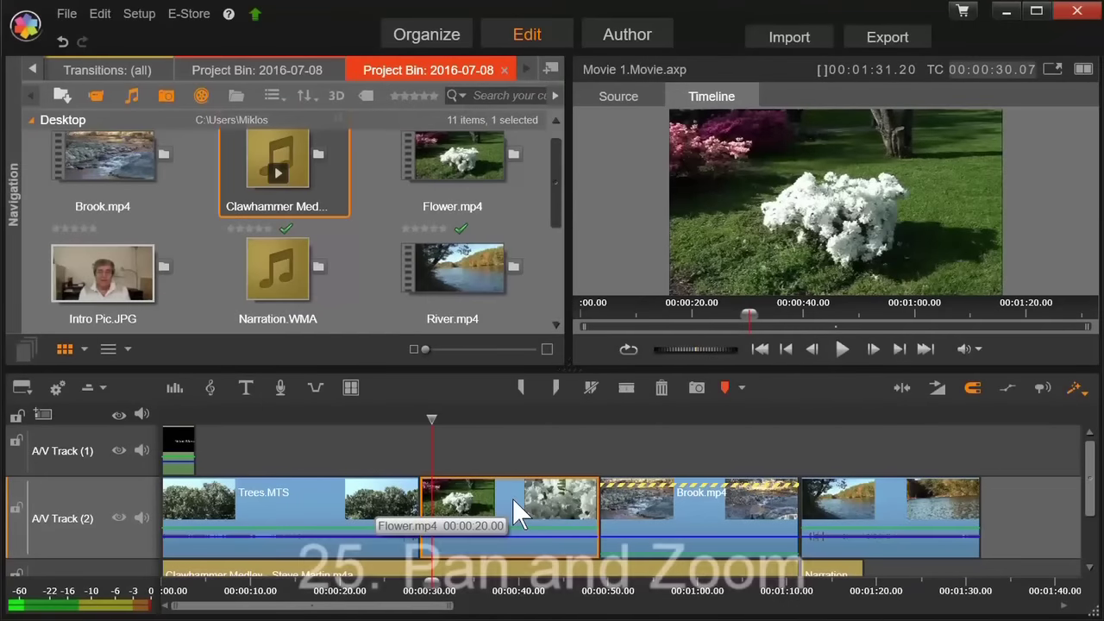
Open the Flower.mp4 clip for editing and apply the Pan And Zoom camera effect
double_click(509, 503)
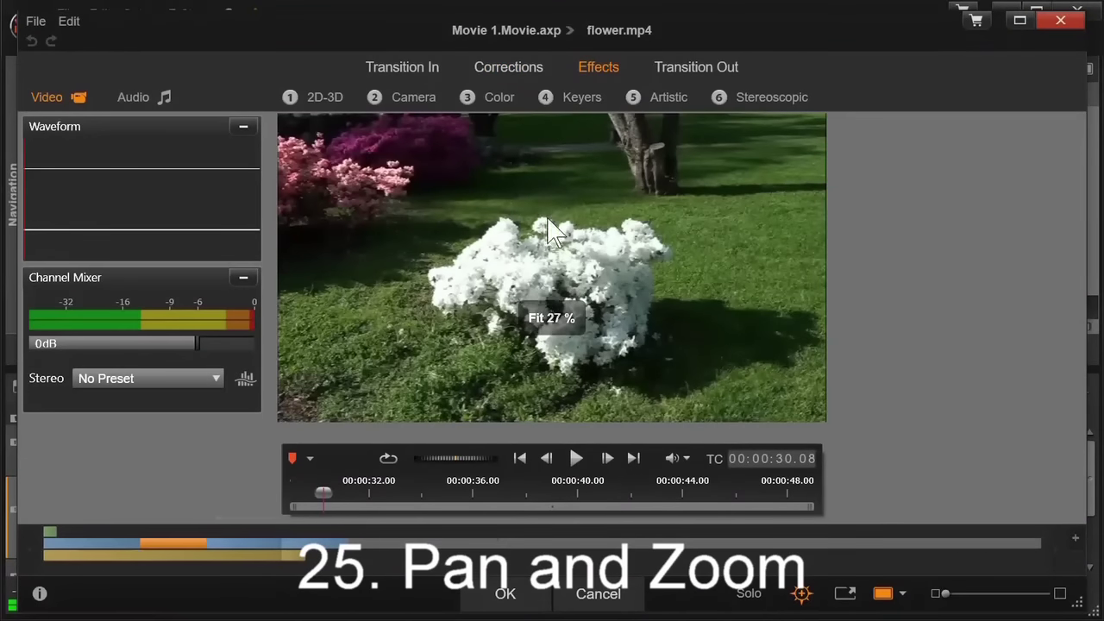
click(409, 96)
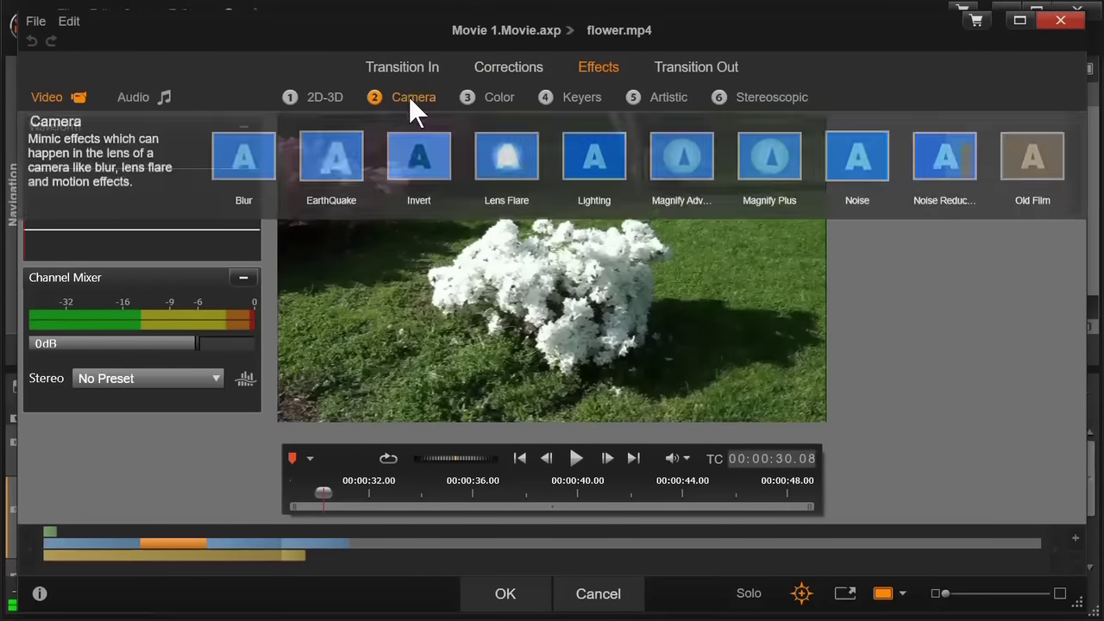
click(1073, 170)
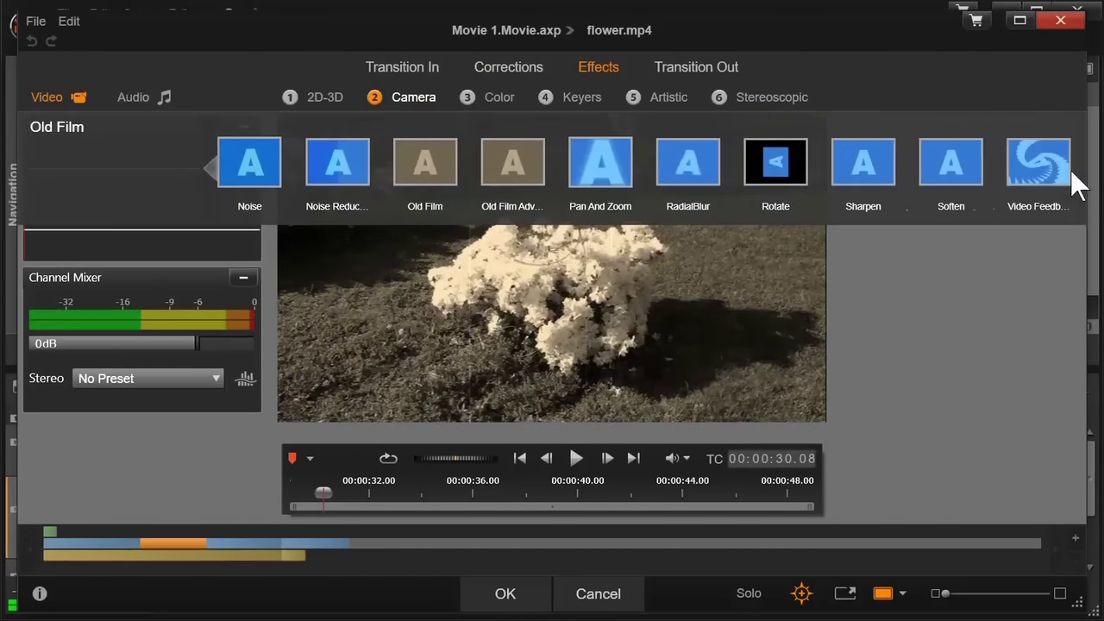
click(612, 176)
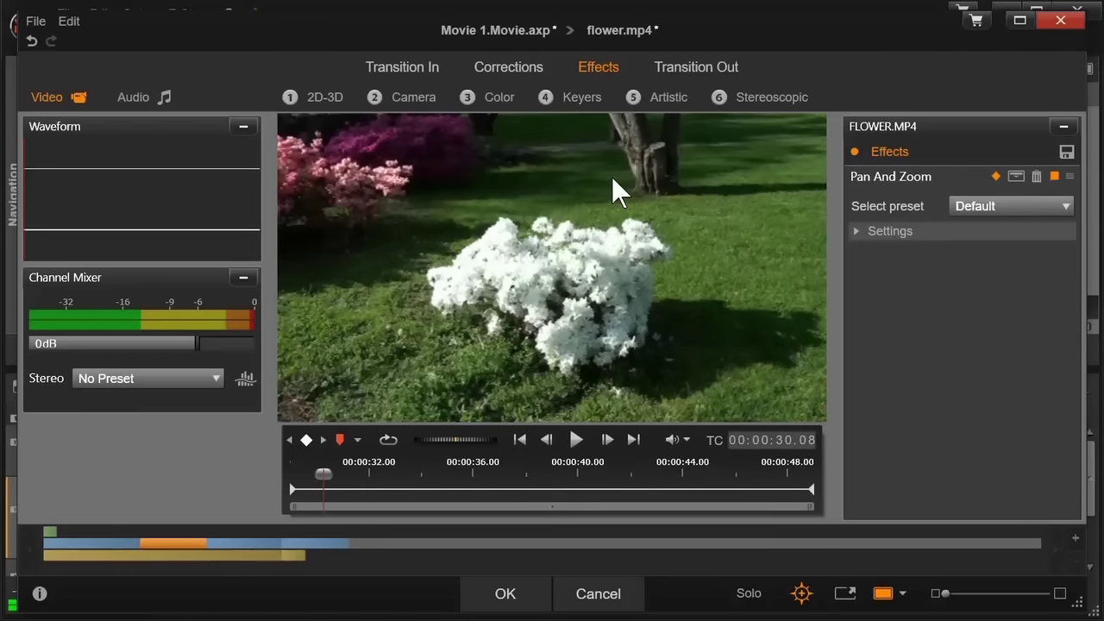
Set the Pan And Zoom effect's zoom to 25 and increase its horizontal position
click(857, 231)
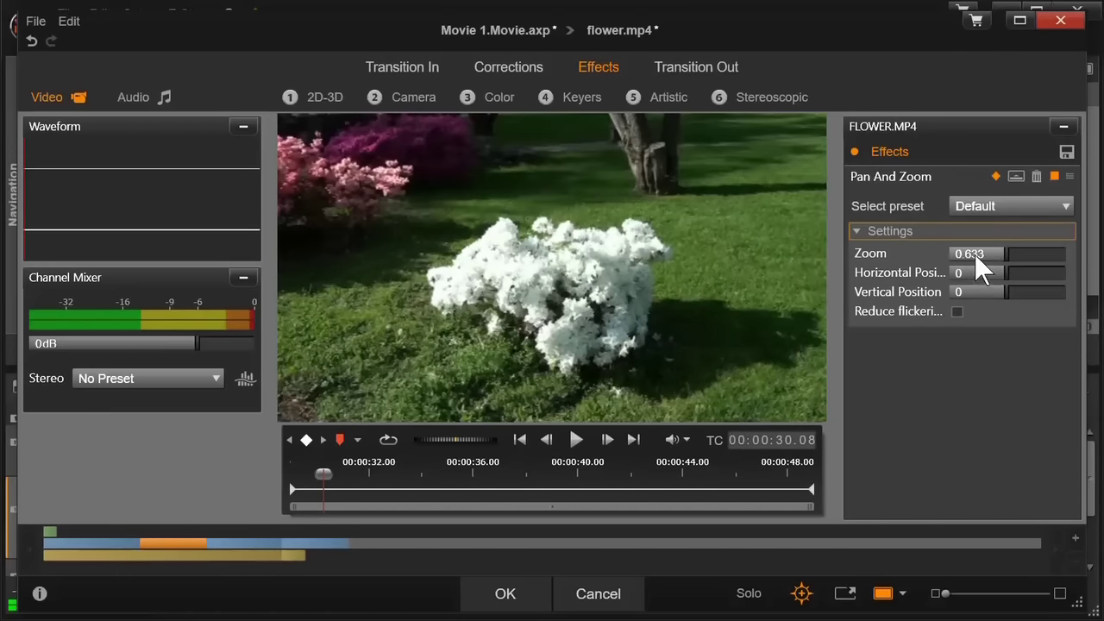
text(2)
key(Return)
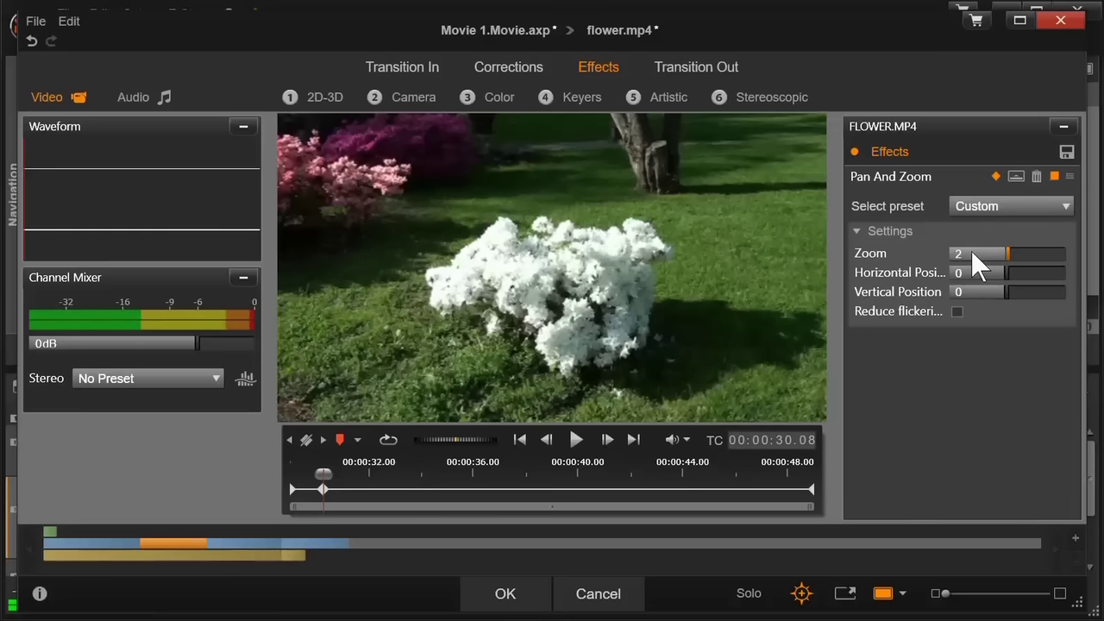
click(972, 251)
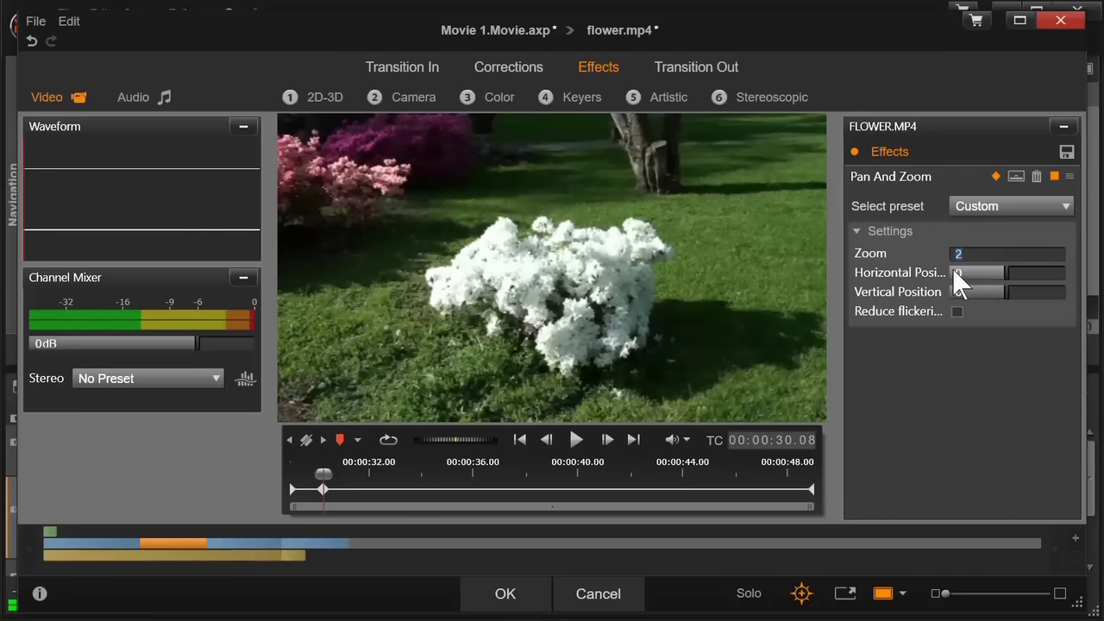
text(5)
key(Return)
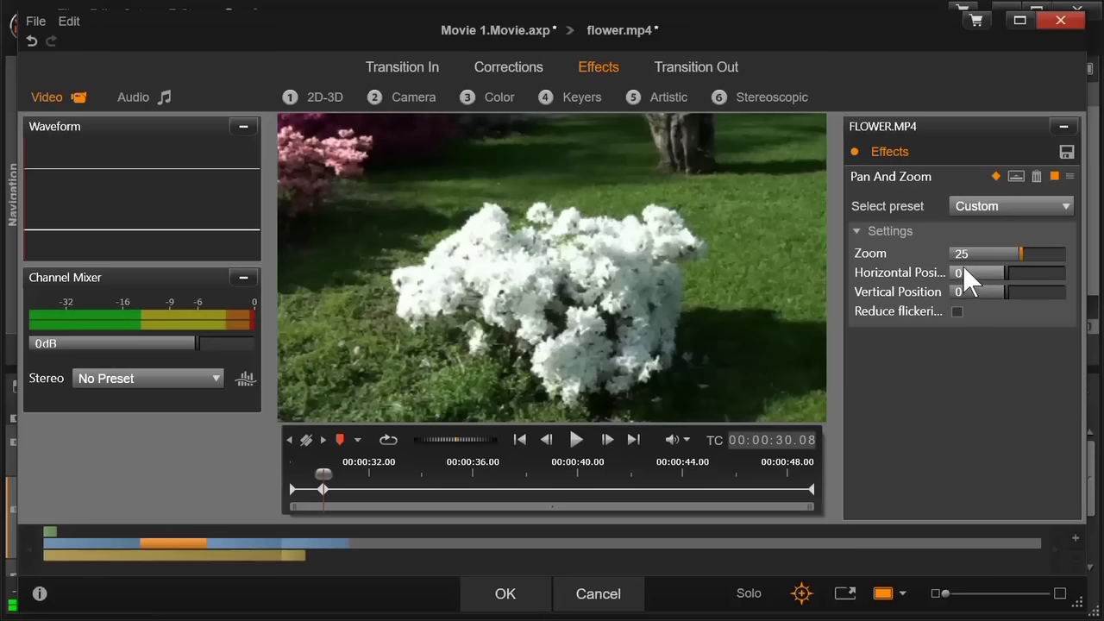
drag(1006, 273, 1024, 269)
scroll(1022, 269, down, 3)
scroll(1023, 270, down, 4)
scroll(1024, 270, down, 4)
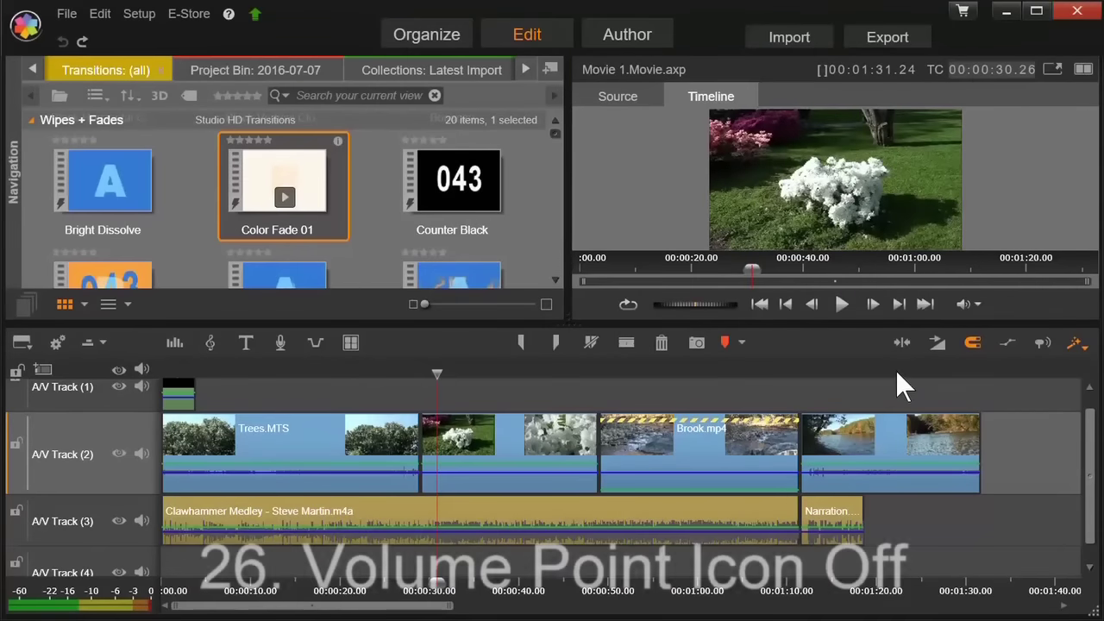
Turn on volume keyframe editing, add a volume point to the River.mp4 clip, and undo that point
click(1007, 343)
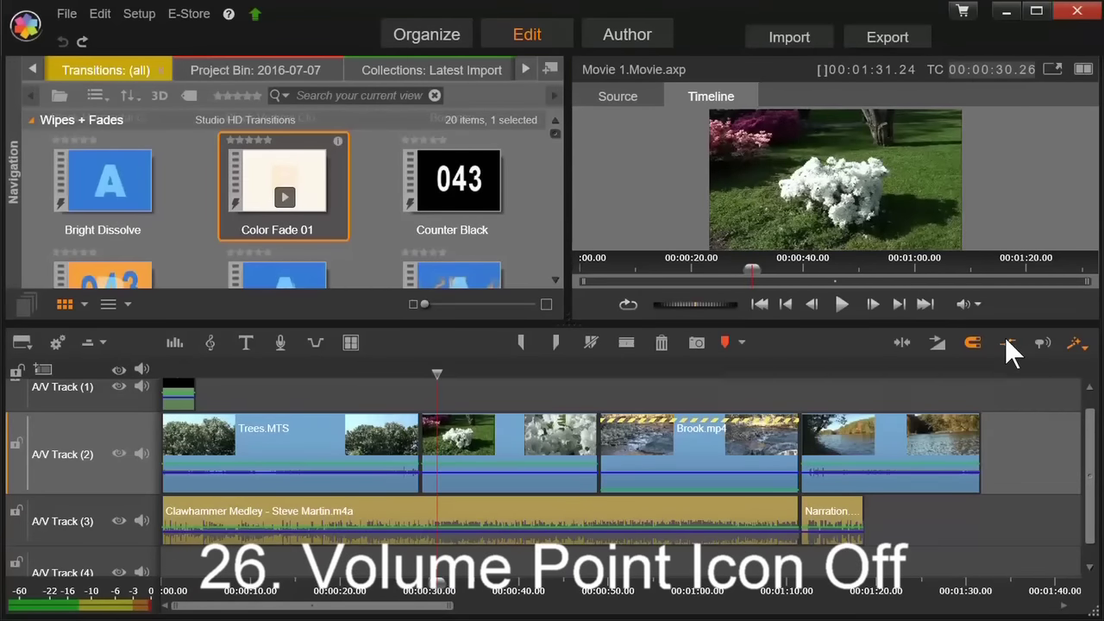
click(909, 463)
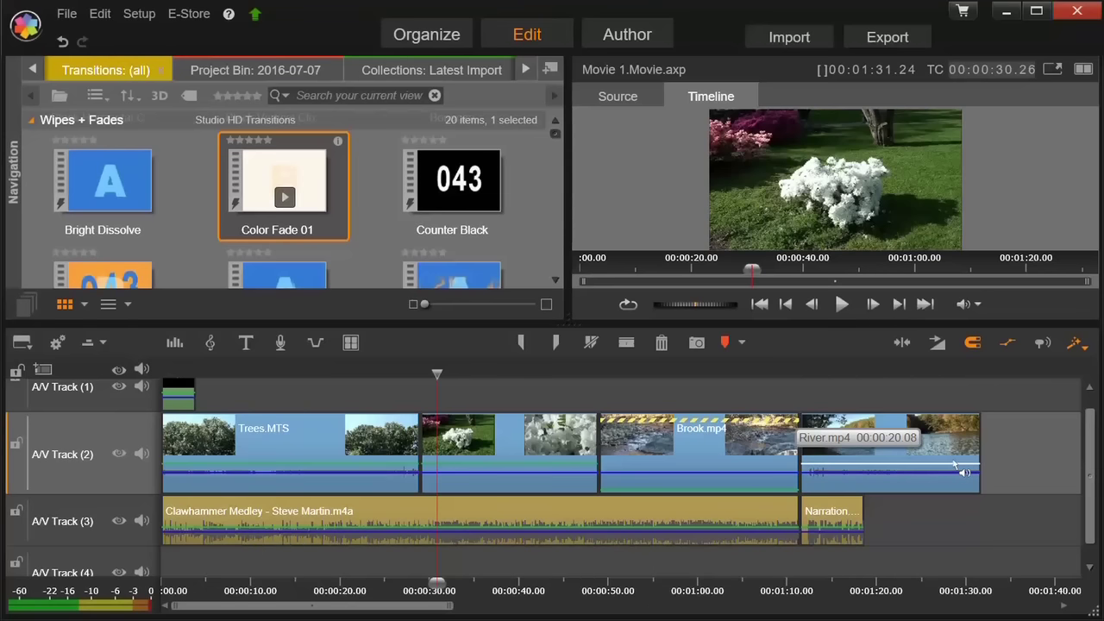
click(907, 450)
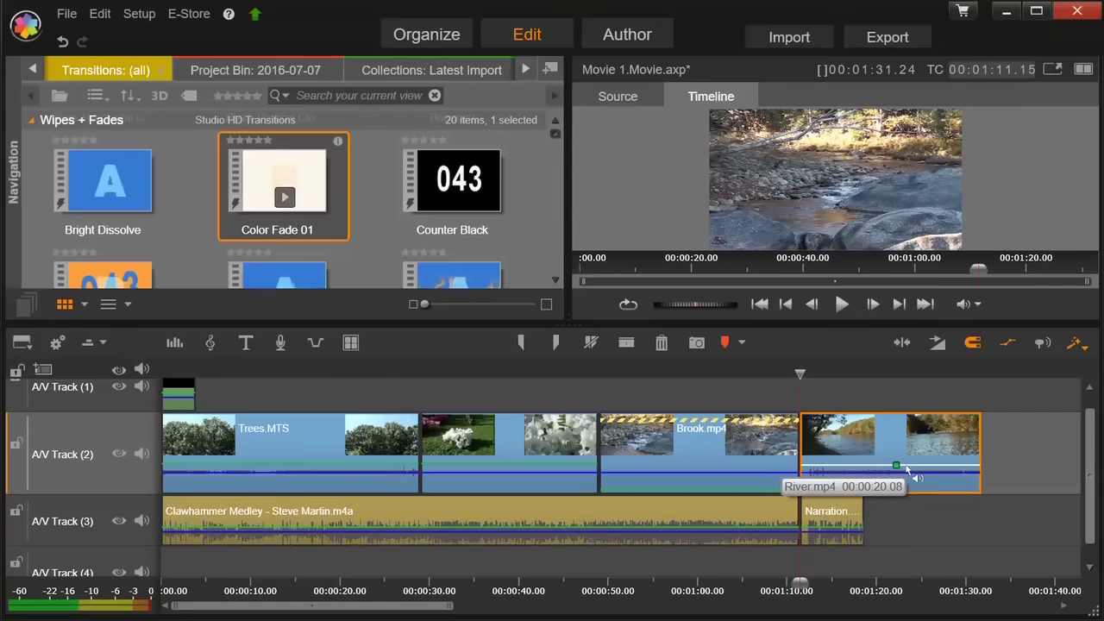
key(ctrl+z)
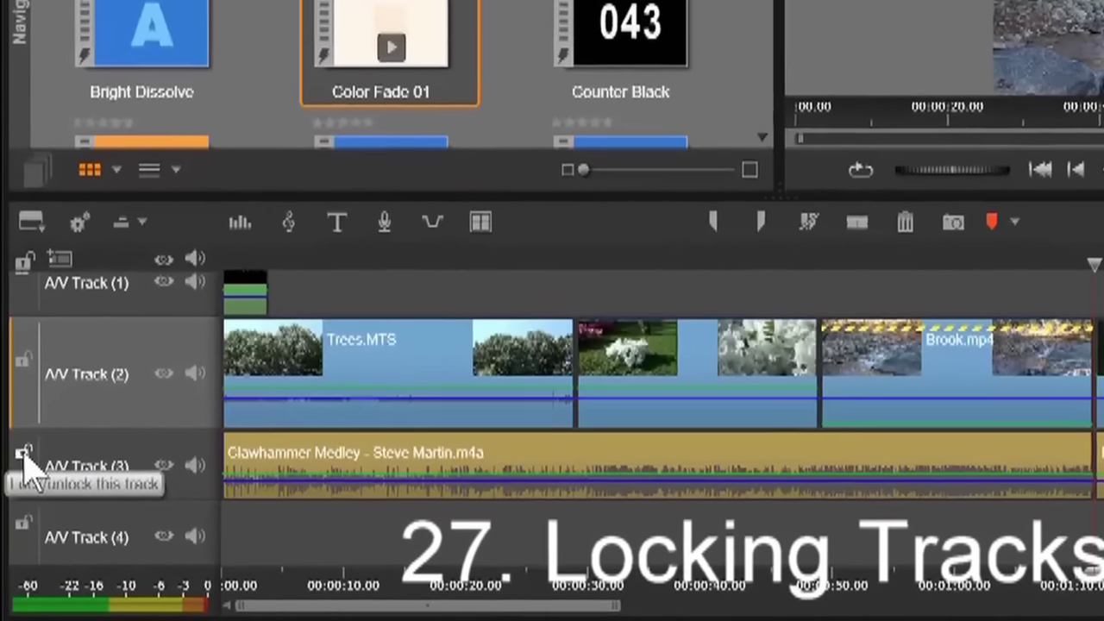
Lock A/V Track (3) and delete the Flower.mp4 clip from A/V Track (2)
click(18, 486)
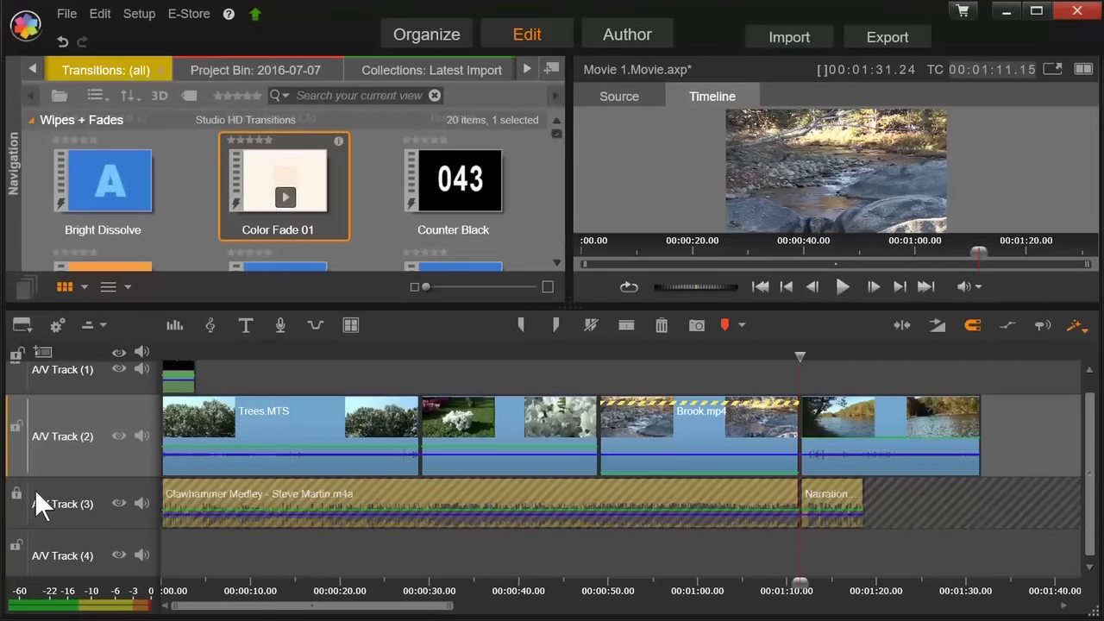
click(474, 434)
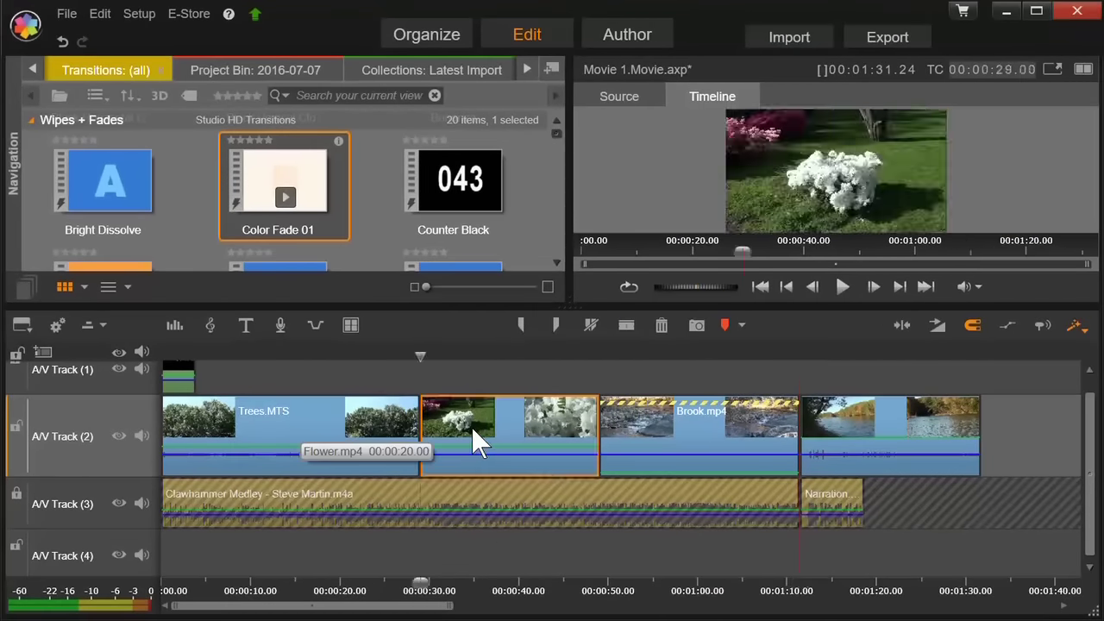
key(Delete)
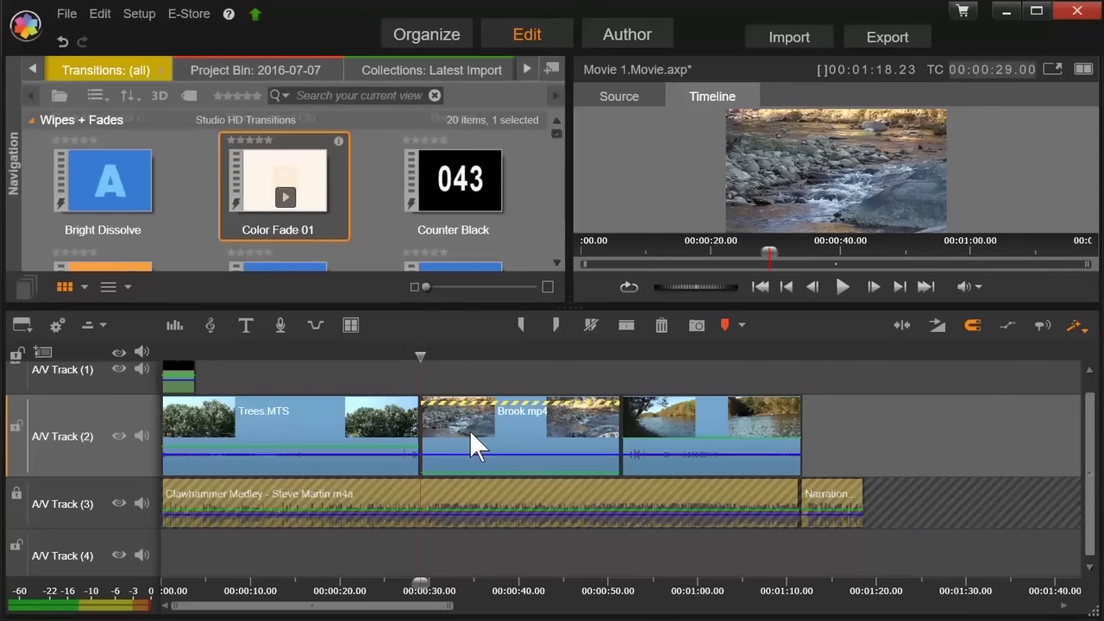
Undo the Flower.mp4 clip's deletion and unlock A/V Track (3)
key(ctrl+z)
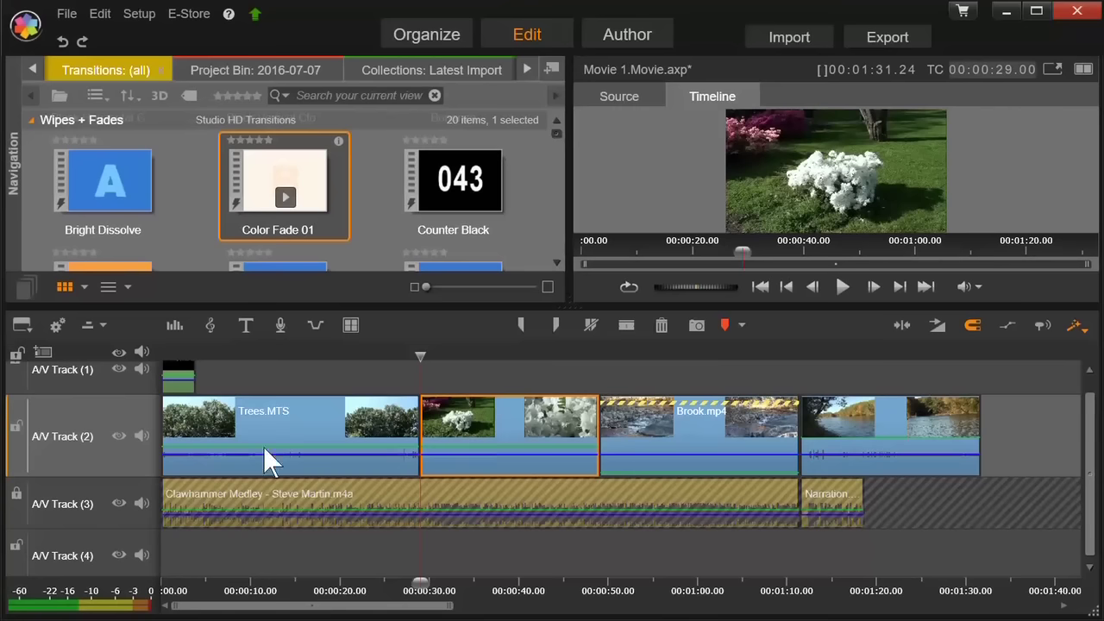
click(16, 494)
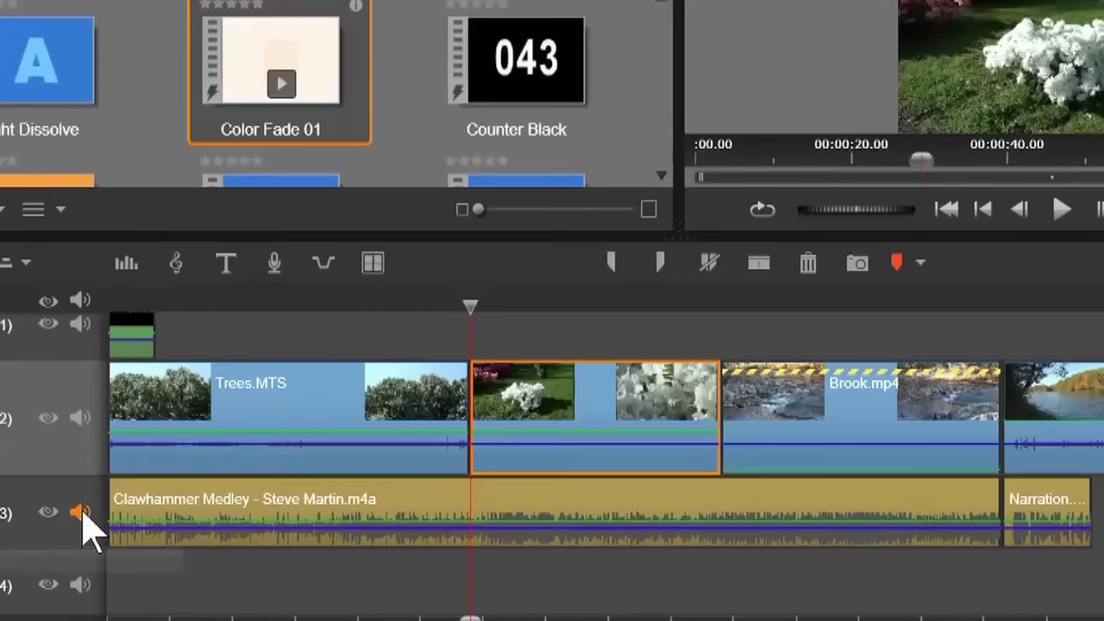
click(107, 509)
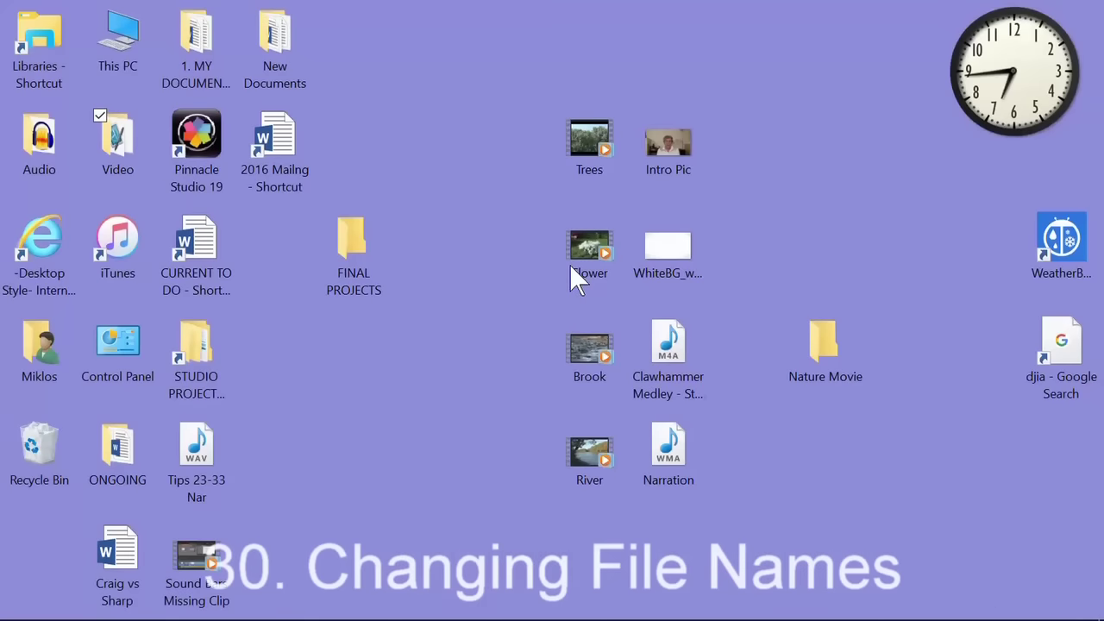
On the Windows desktop, open the Flower video's file name for editing and change it to White Flower
right_click(584, 239)
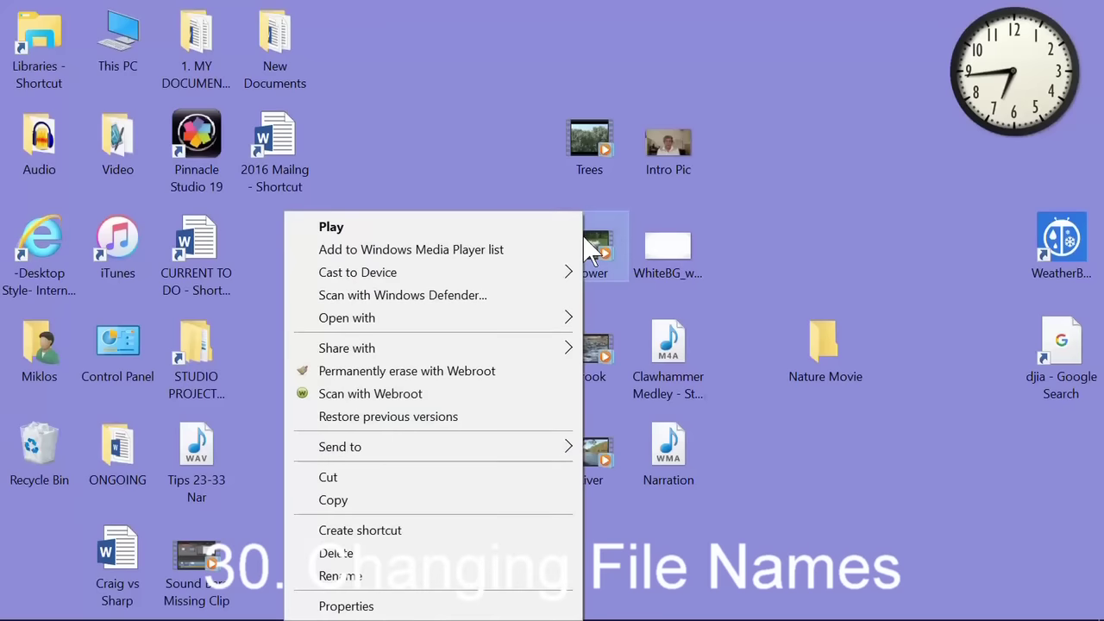
click(375, 576)
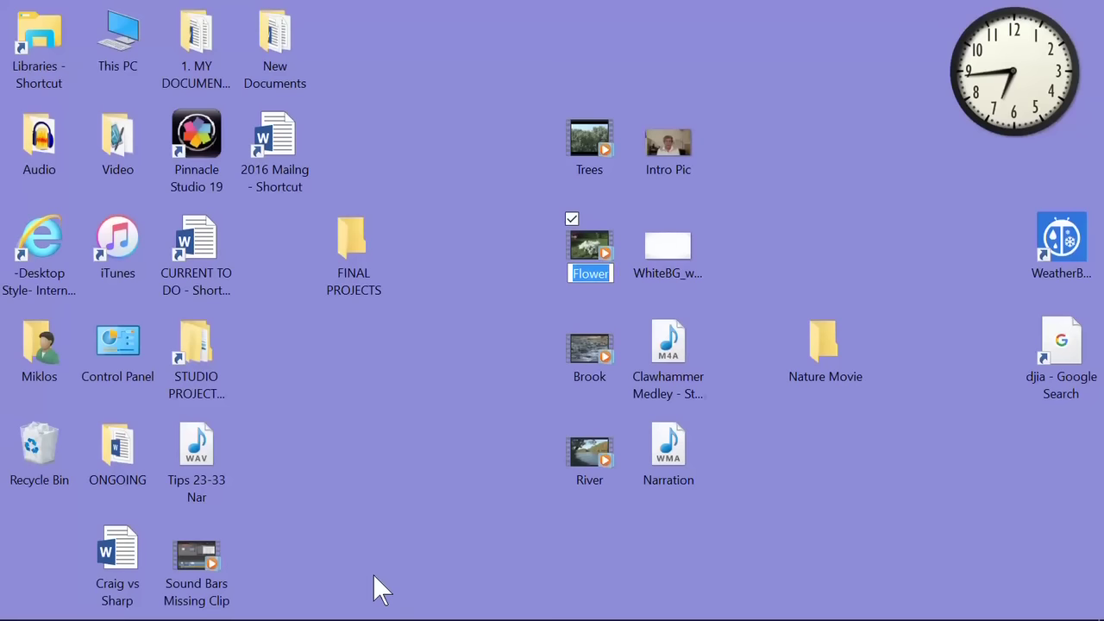
key(End)
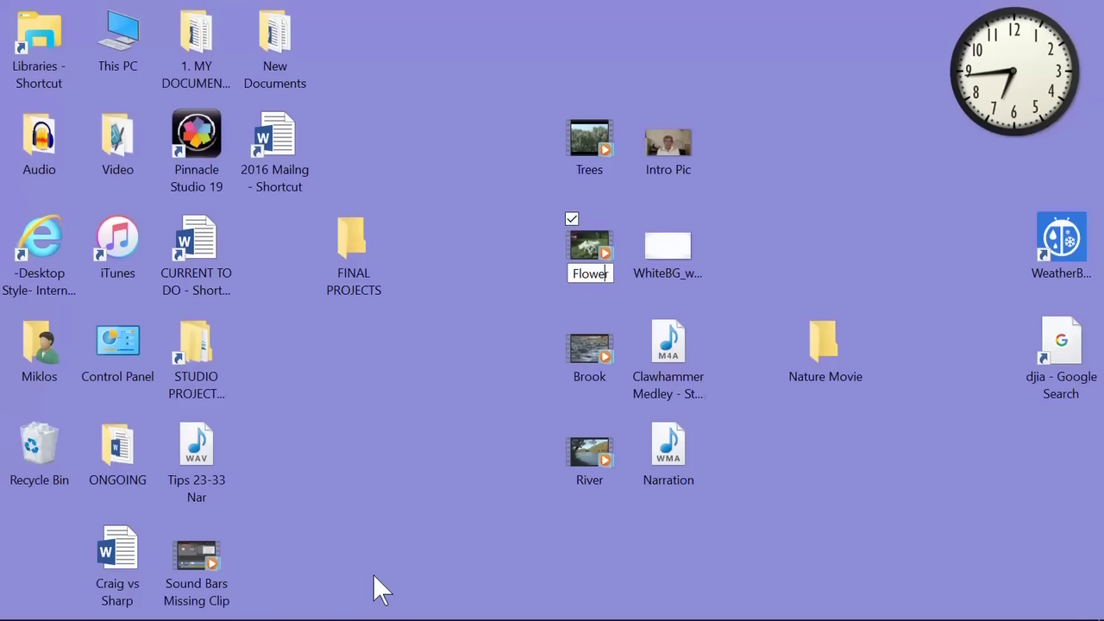
key(Home)
text(Wah)
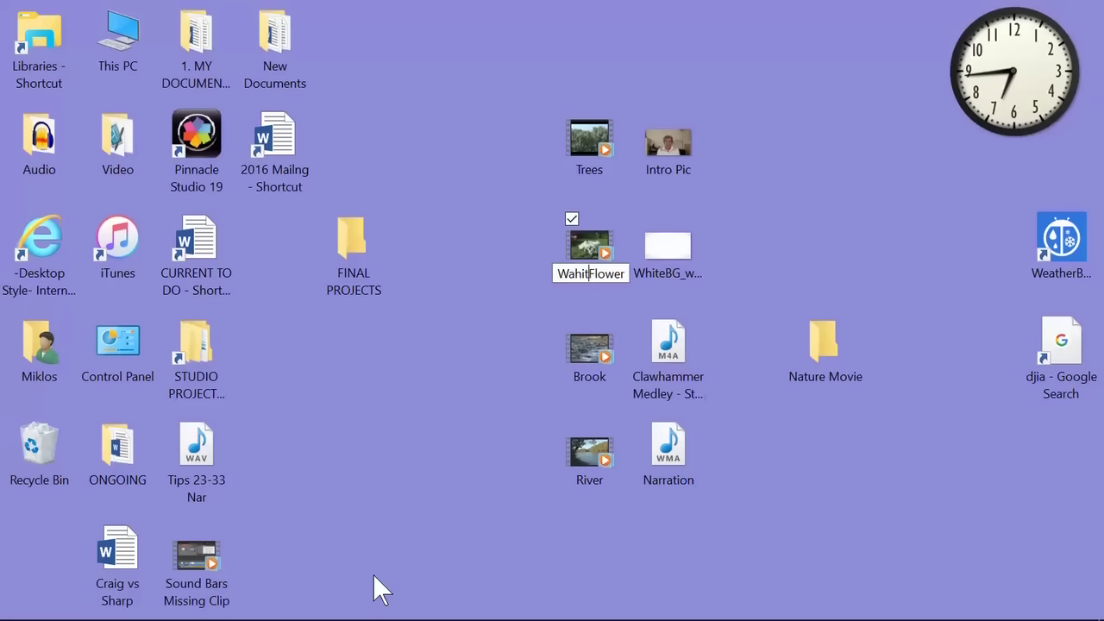
key(BackSpace)
key(BackSpace)
key(BackSpace)
text(White)
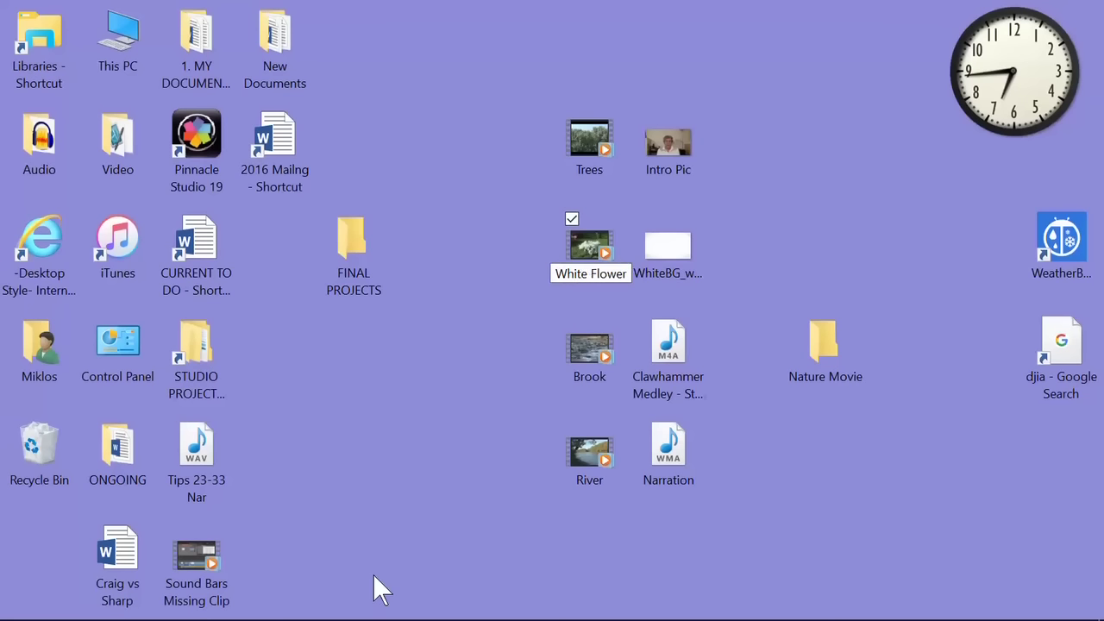
Remove the word White from the video's file name and finish the renaming
key(BackSpace)
key(BackSpace)
key(BackSpace)
key(BackSpace)
key(BackSpace)
key(BackSpace)
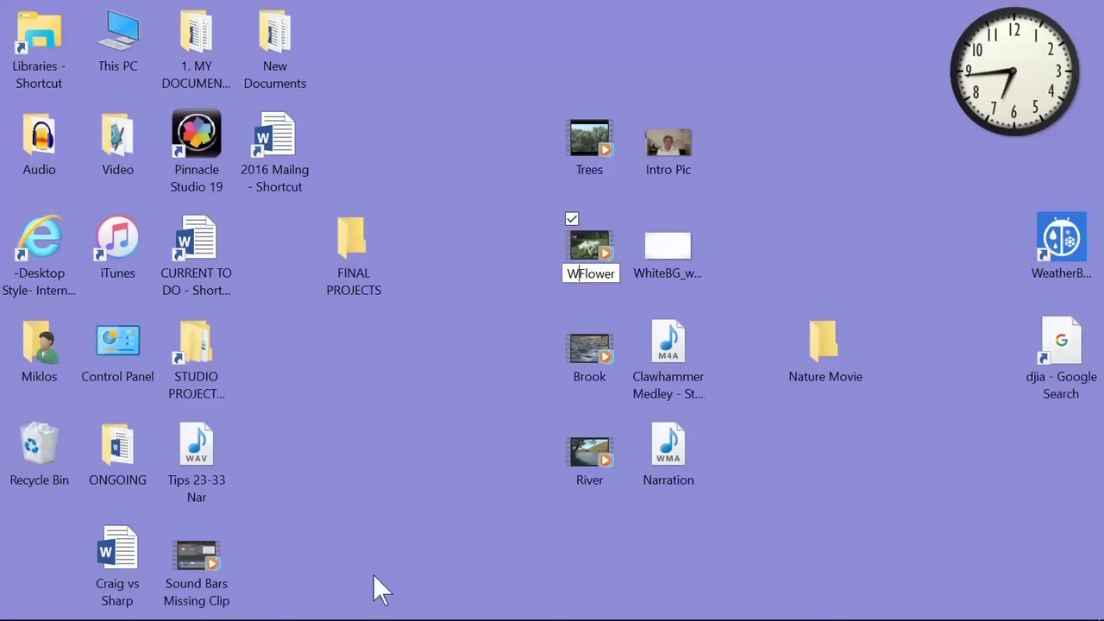
key(Return)
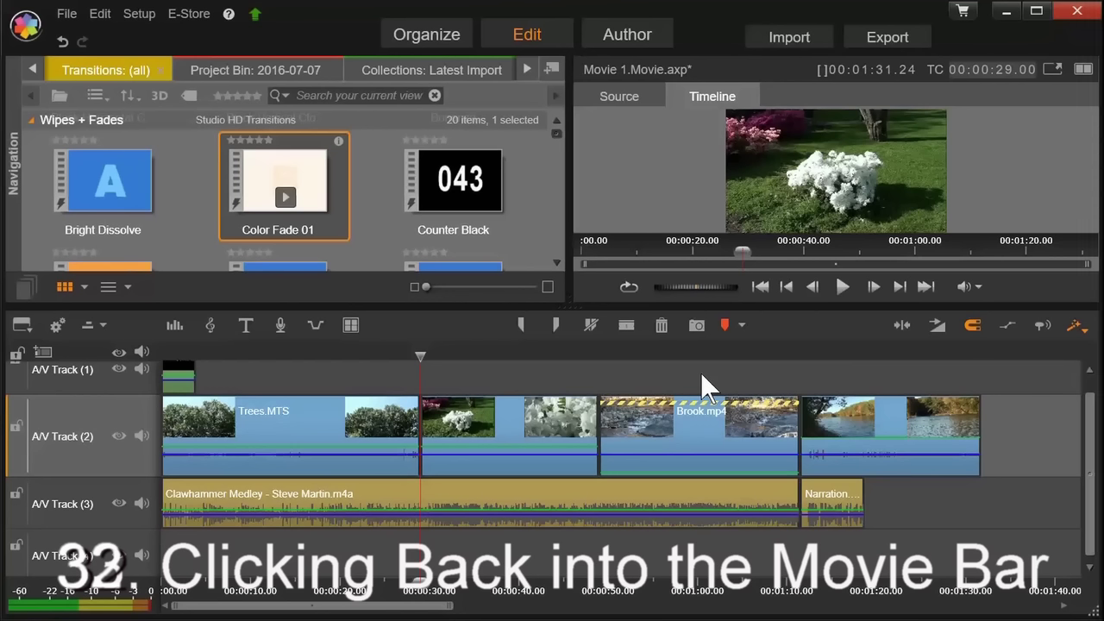
In Pinnacle Studio, move the playhead to 00:00:54.08 in the Brook.mp4 clip and play the movie for about two seconds
click(647, 353)
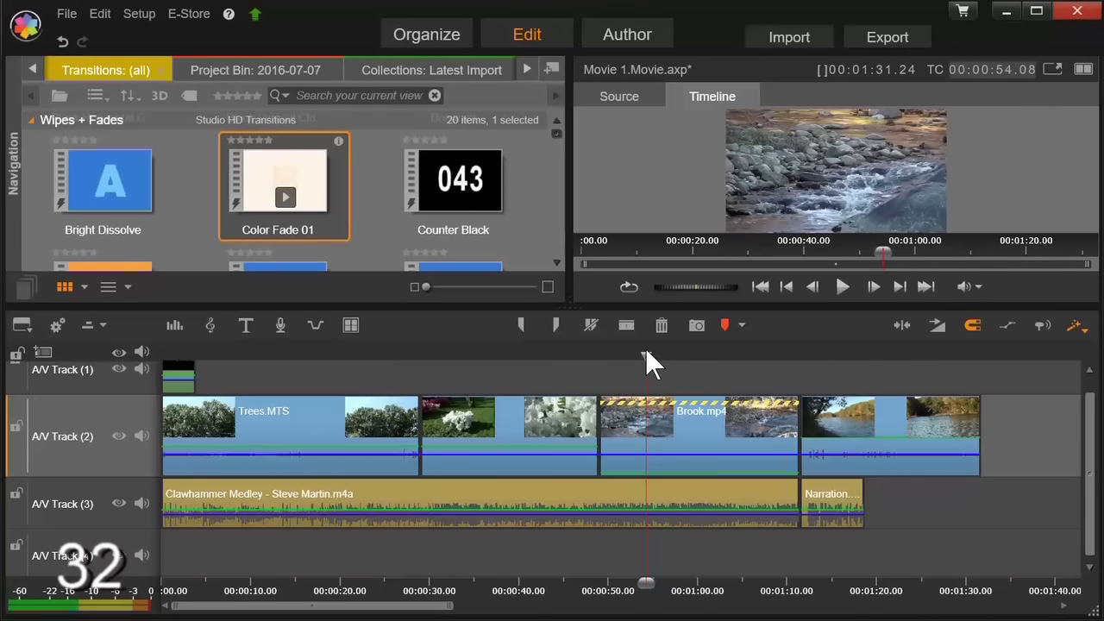
click(844, 286)
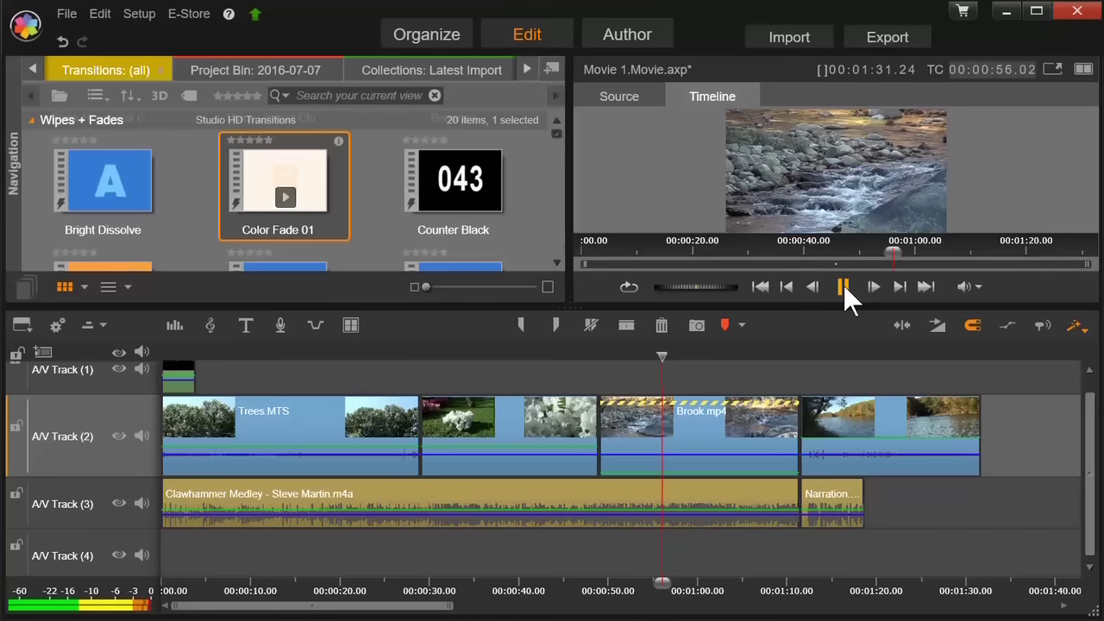
click(842, 285)
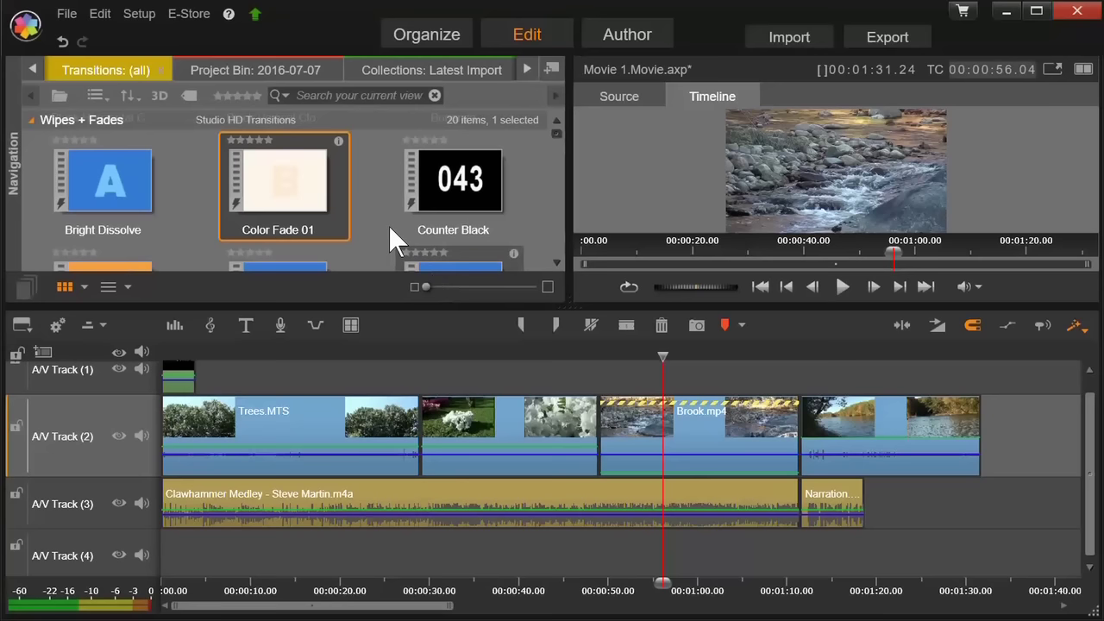
Open the online Technical Support page from the program's help and look through the contact and support options
click(230, 14)
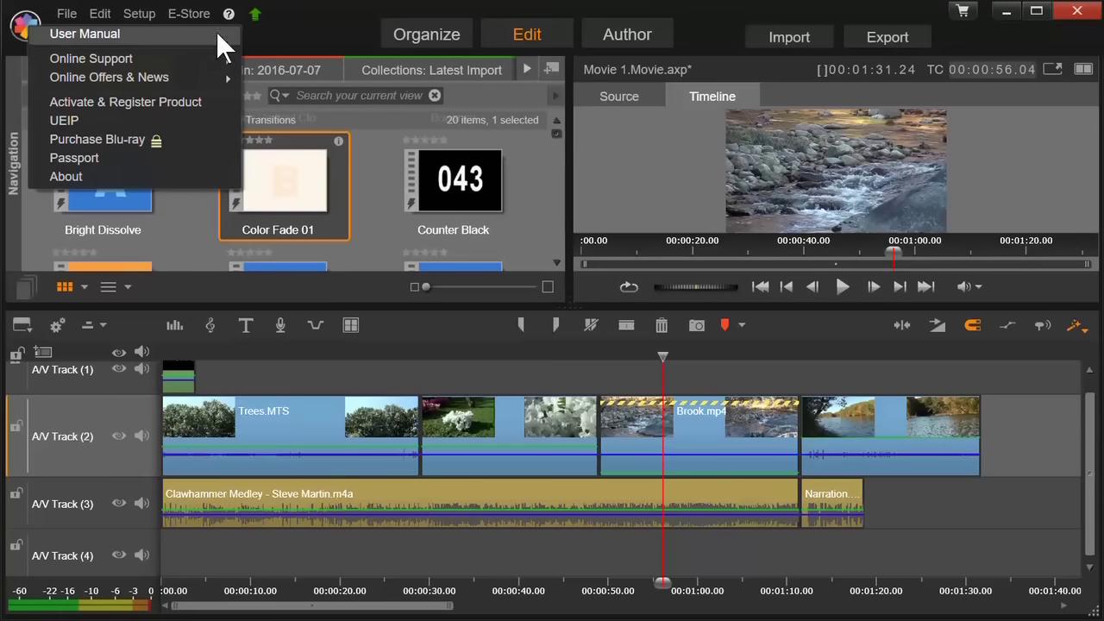
mouse_move(207, 62)
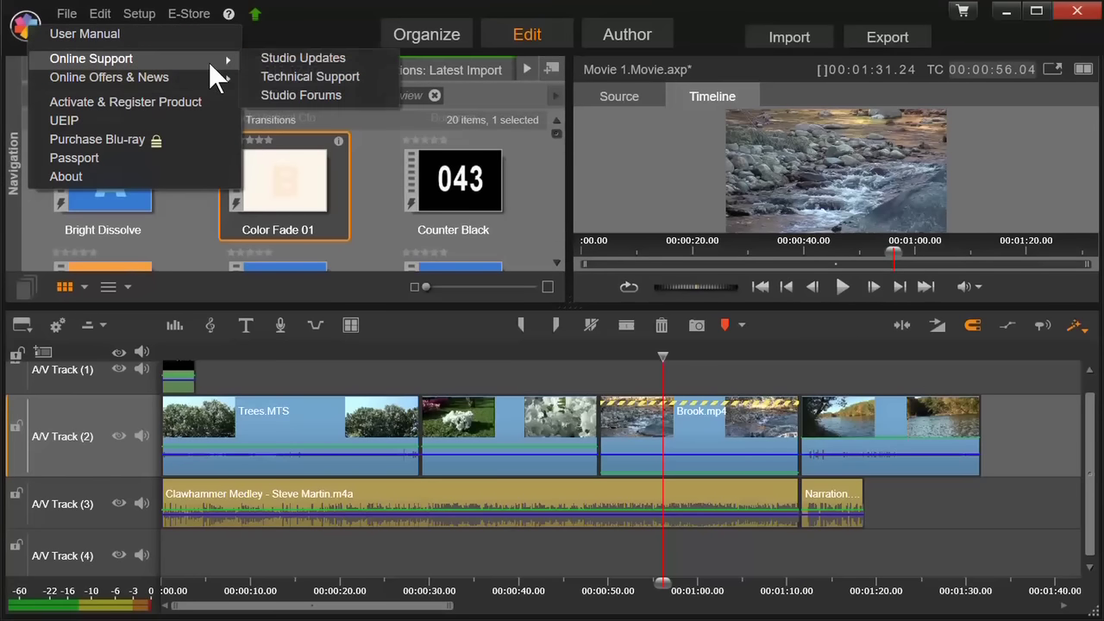
click(280, 74)
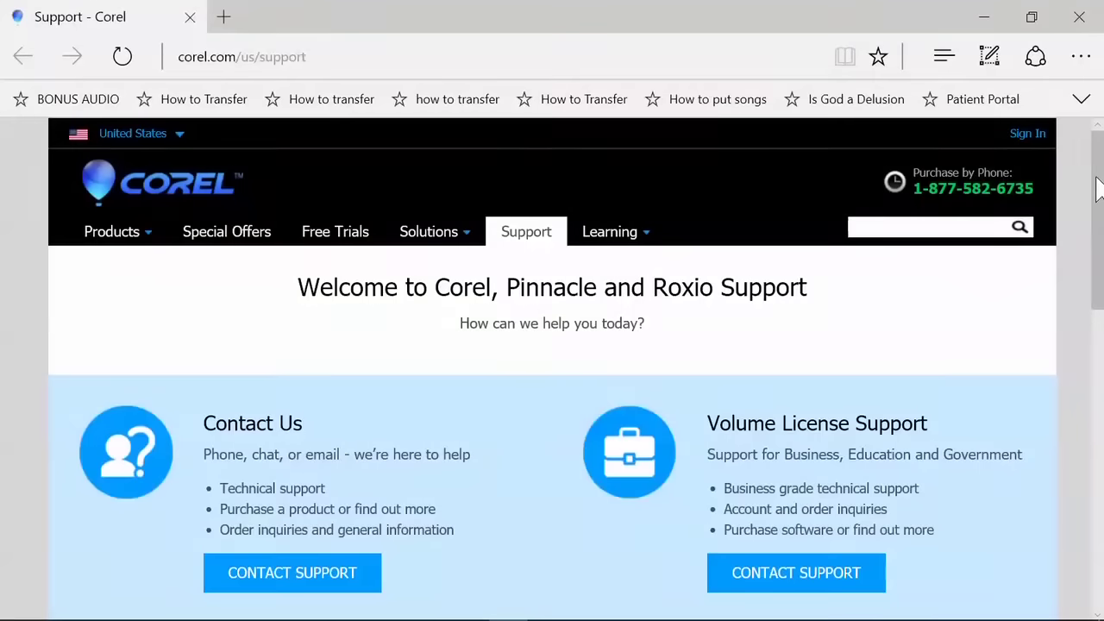
scroll(1100, 197, down, 1)
drag(1099, 197, 1101, 280)
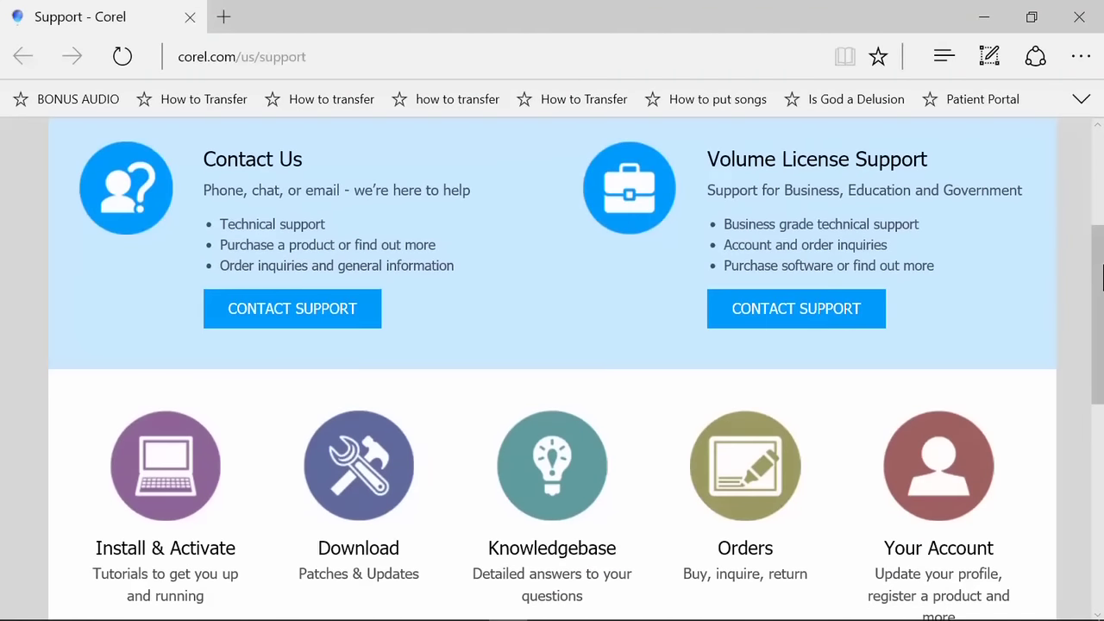